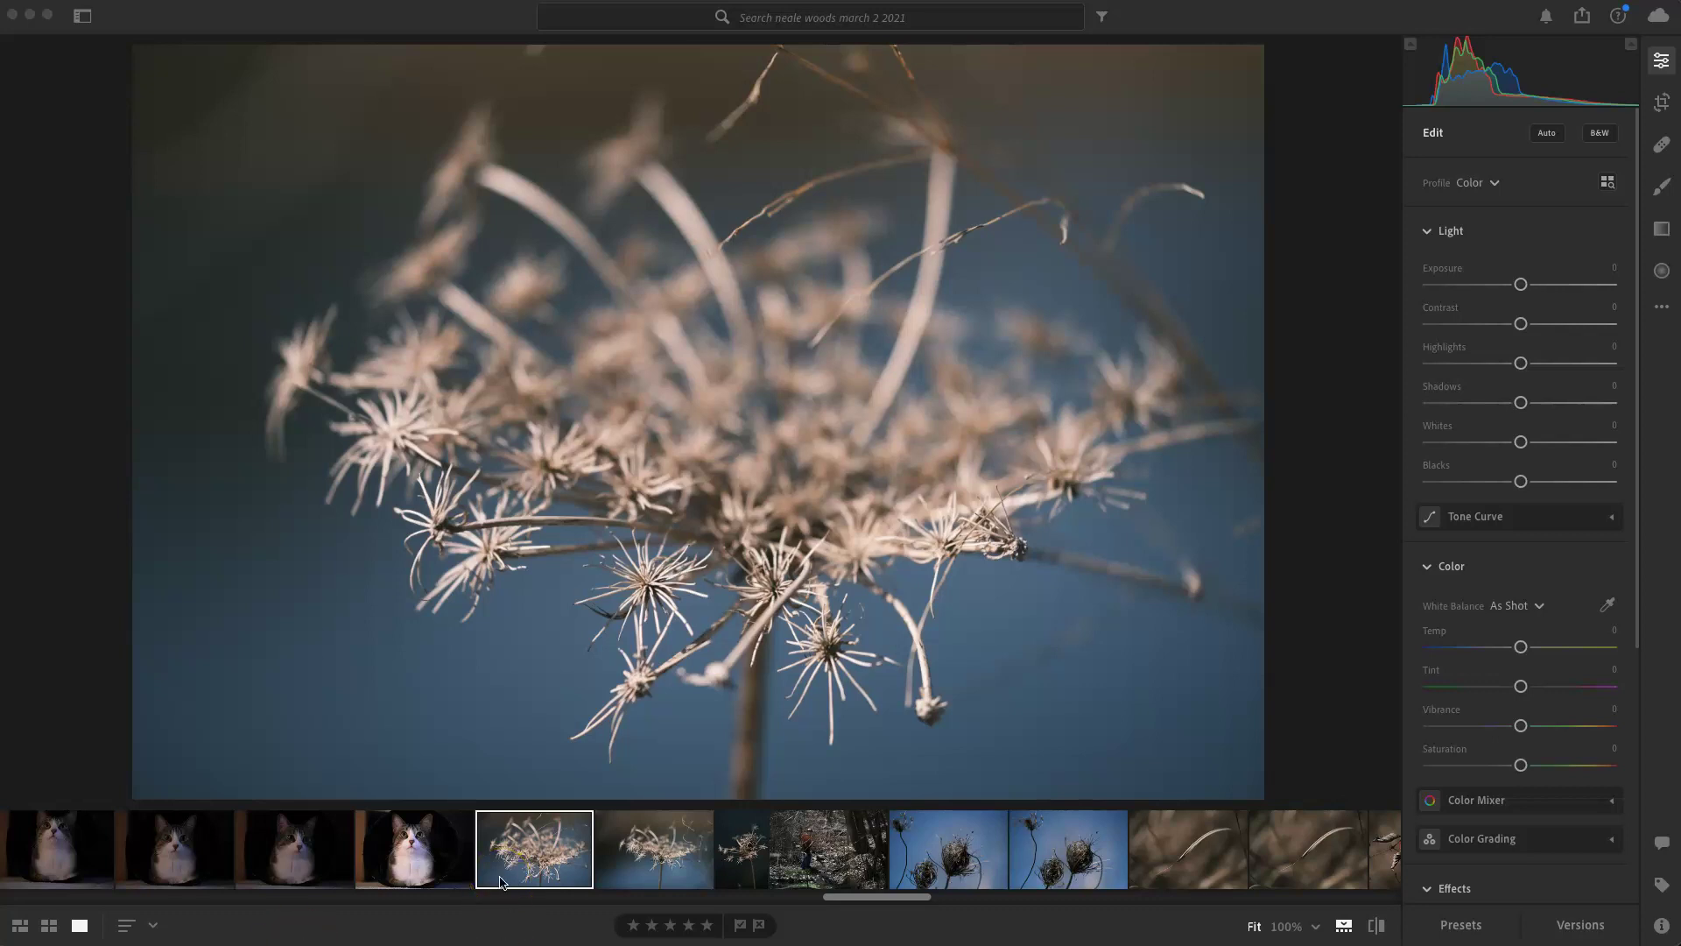
Compare the brightest cat portrait and the two horizontal dried-flower shots, and return to the closer flower photo
{"action": "left_click", "coordinate": [434, 872]}
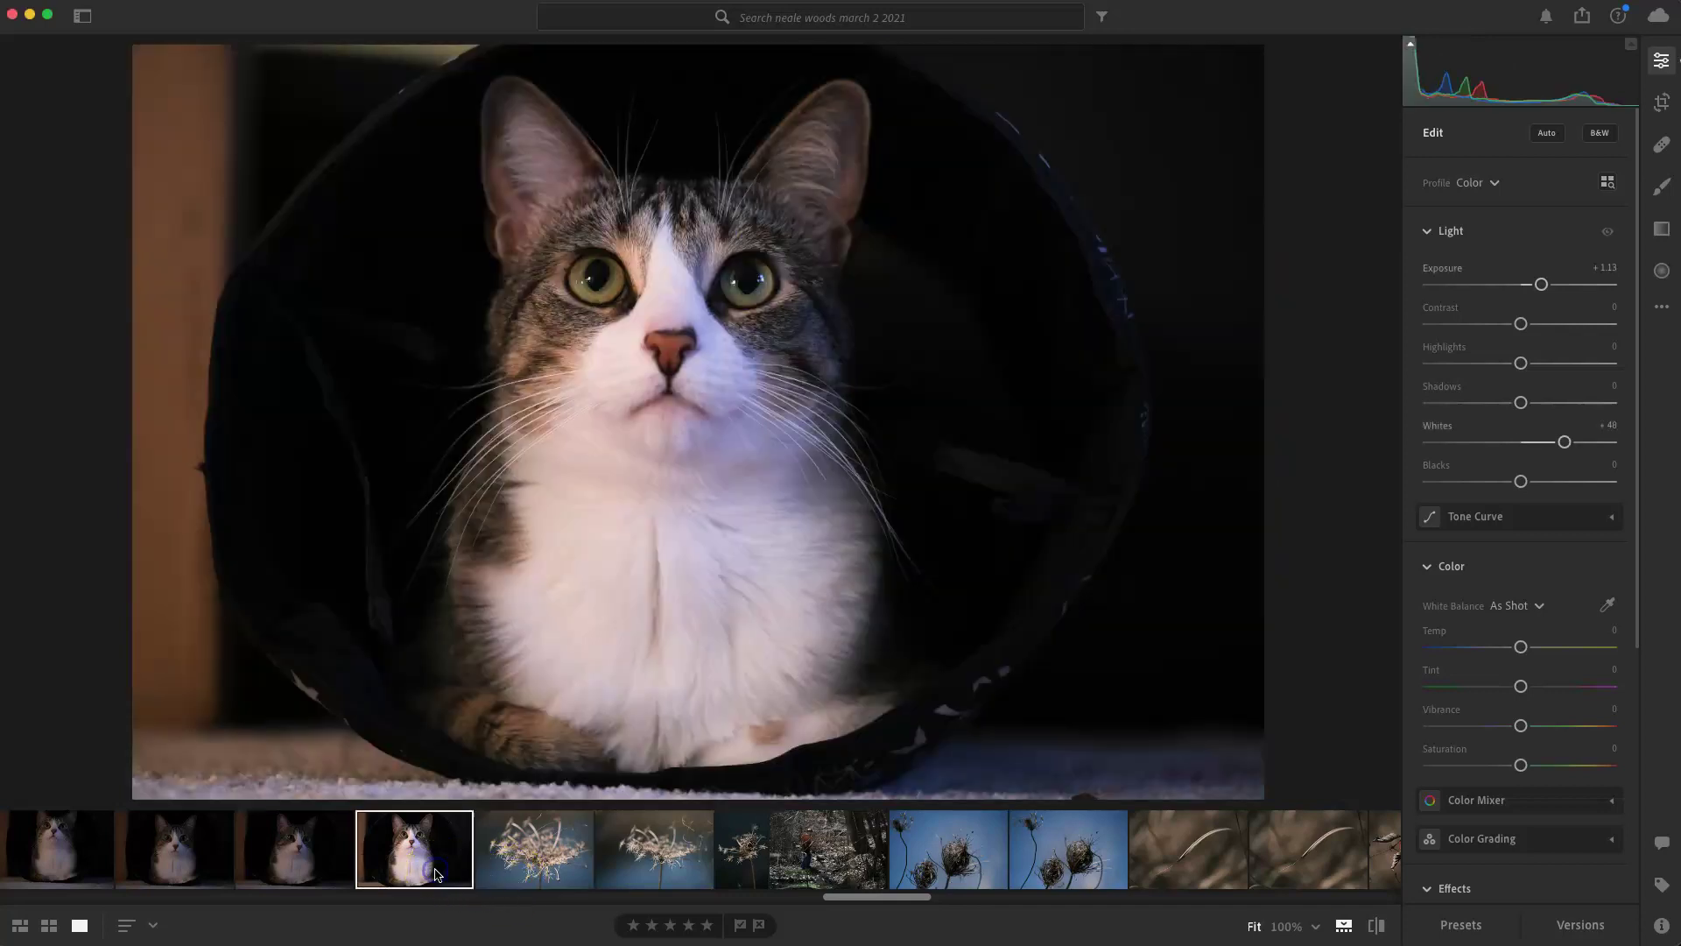
{"action": "left_click", "coordinate": [520, 871]}
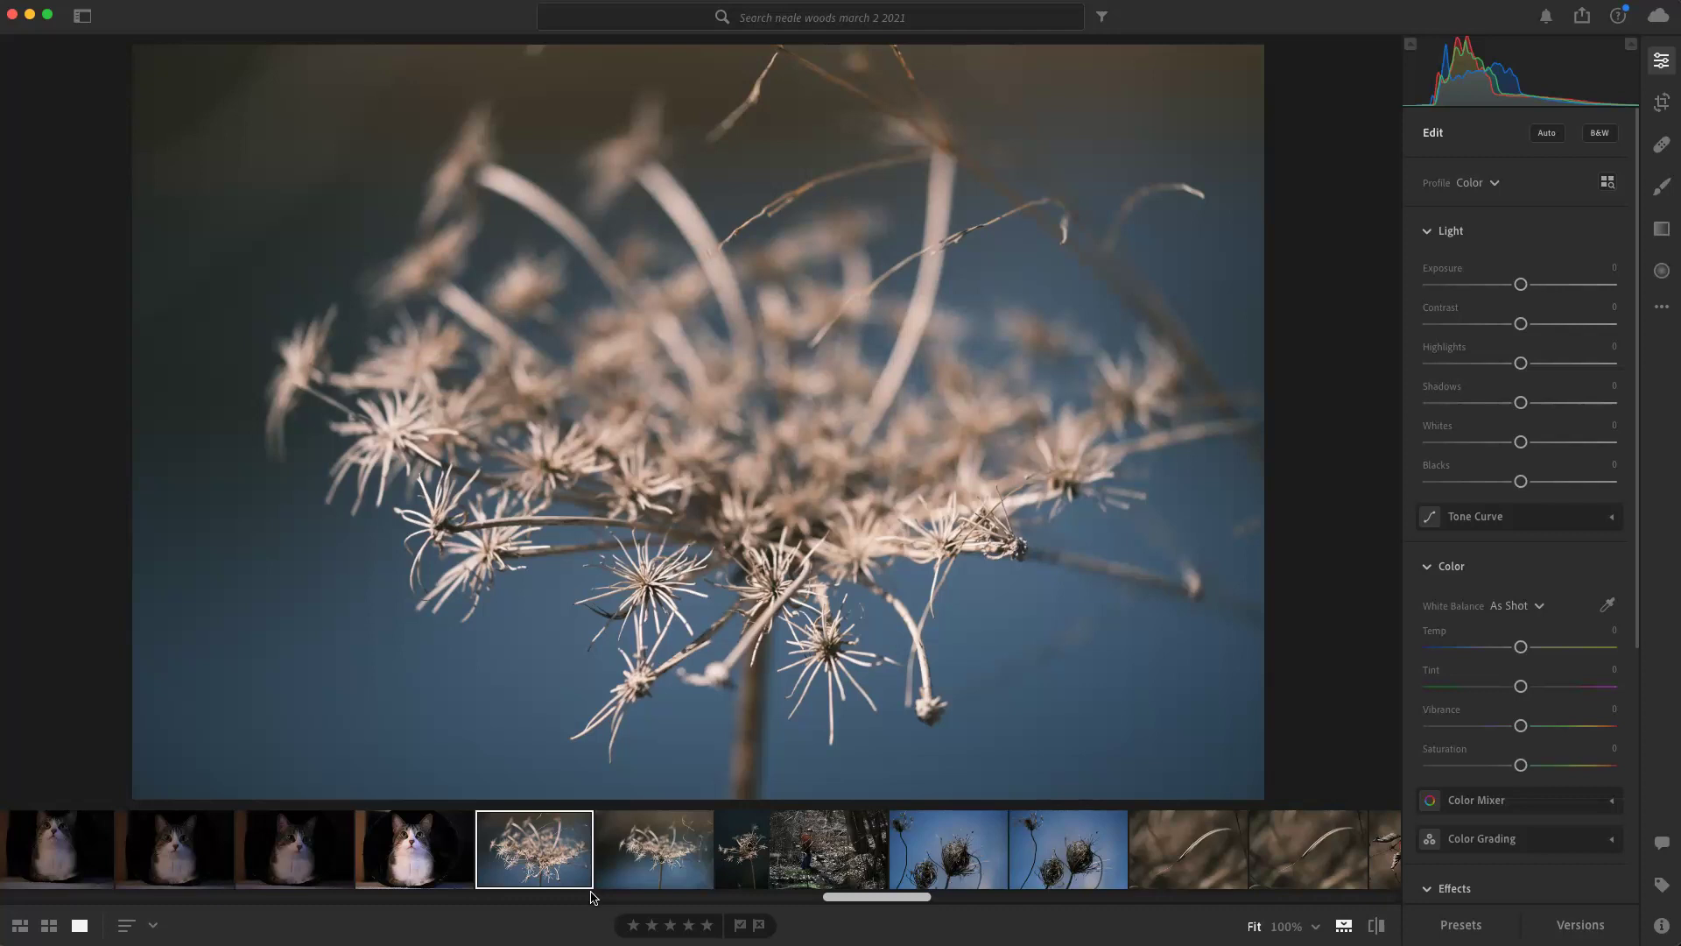
{"action": "left_click", "coordinate": [701, 855]}
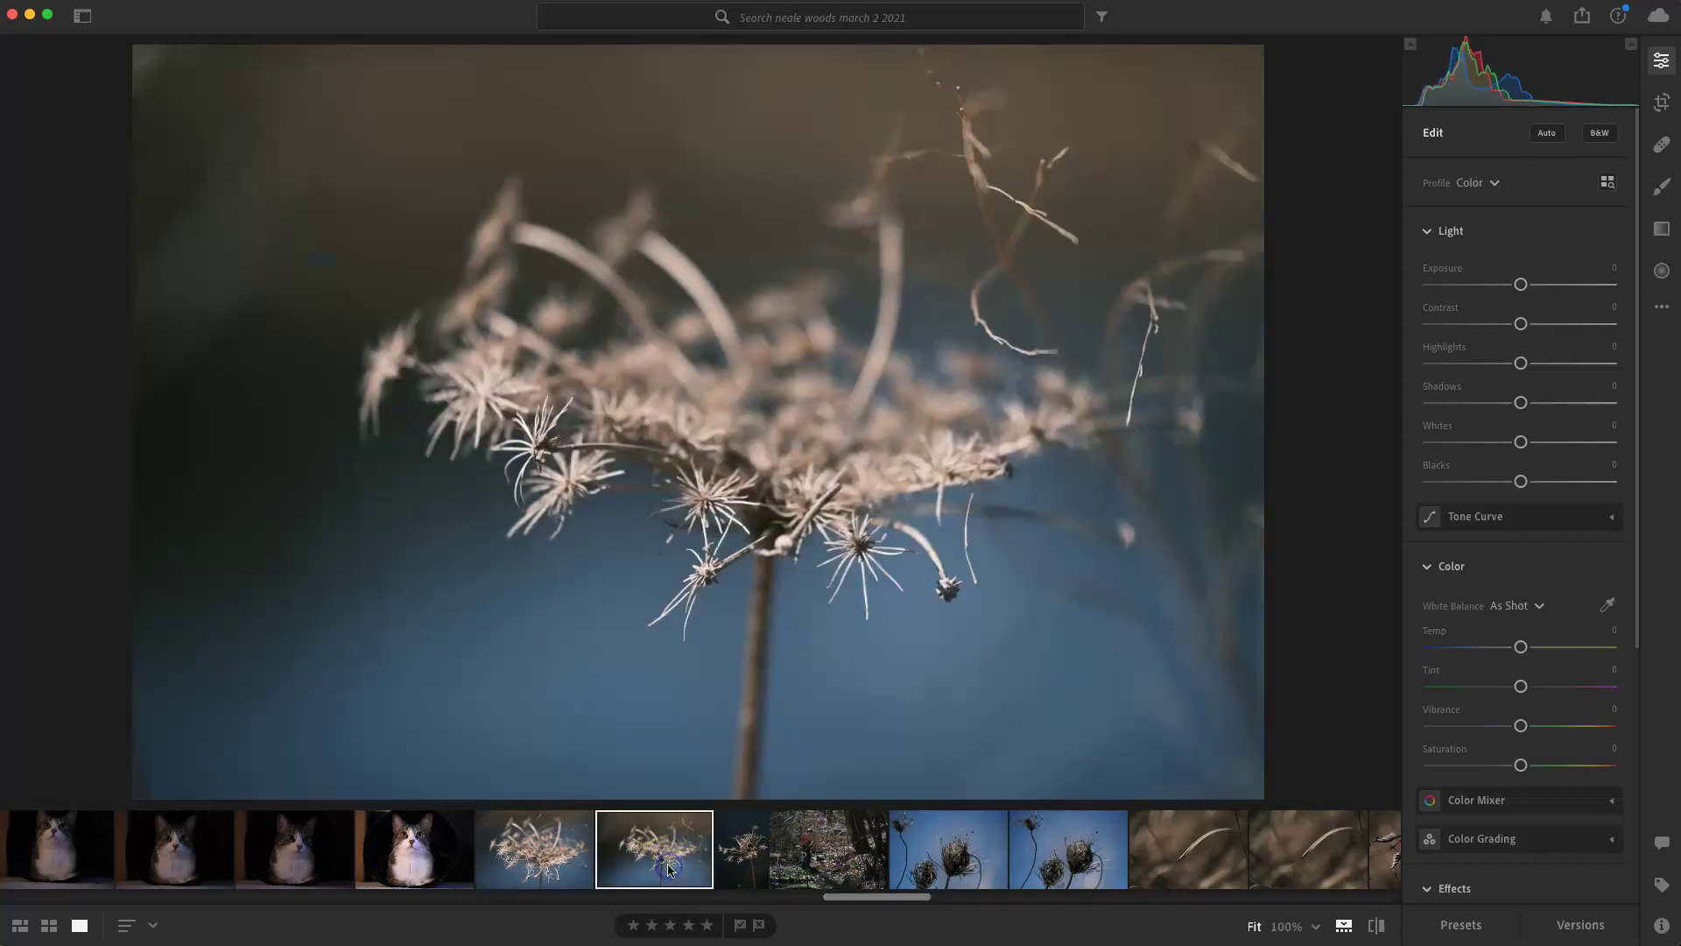
{"action": "left_click", "coordinate": [565, 857]}
{"action": "left_click", "coordinate": [611, 844]}
{"action": "left_click", "coordinate": [543, 845]}
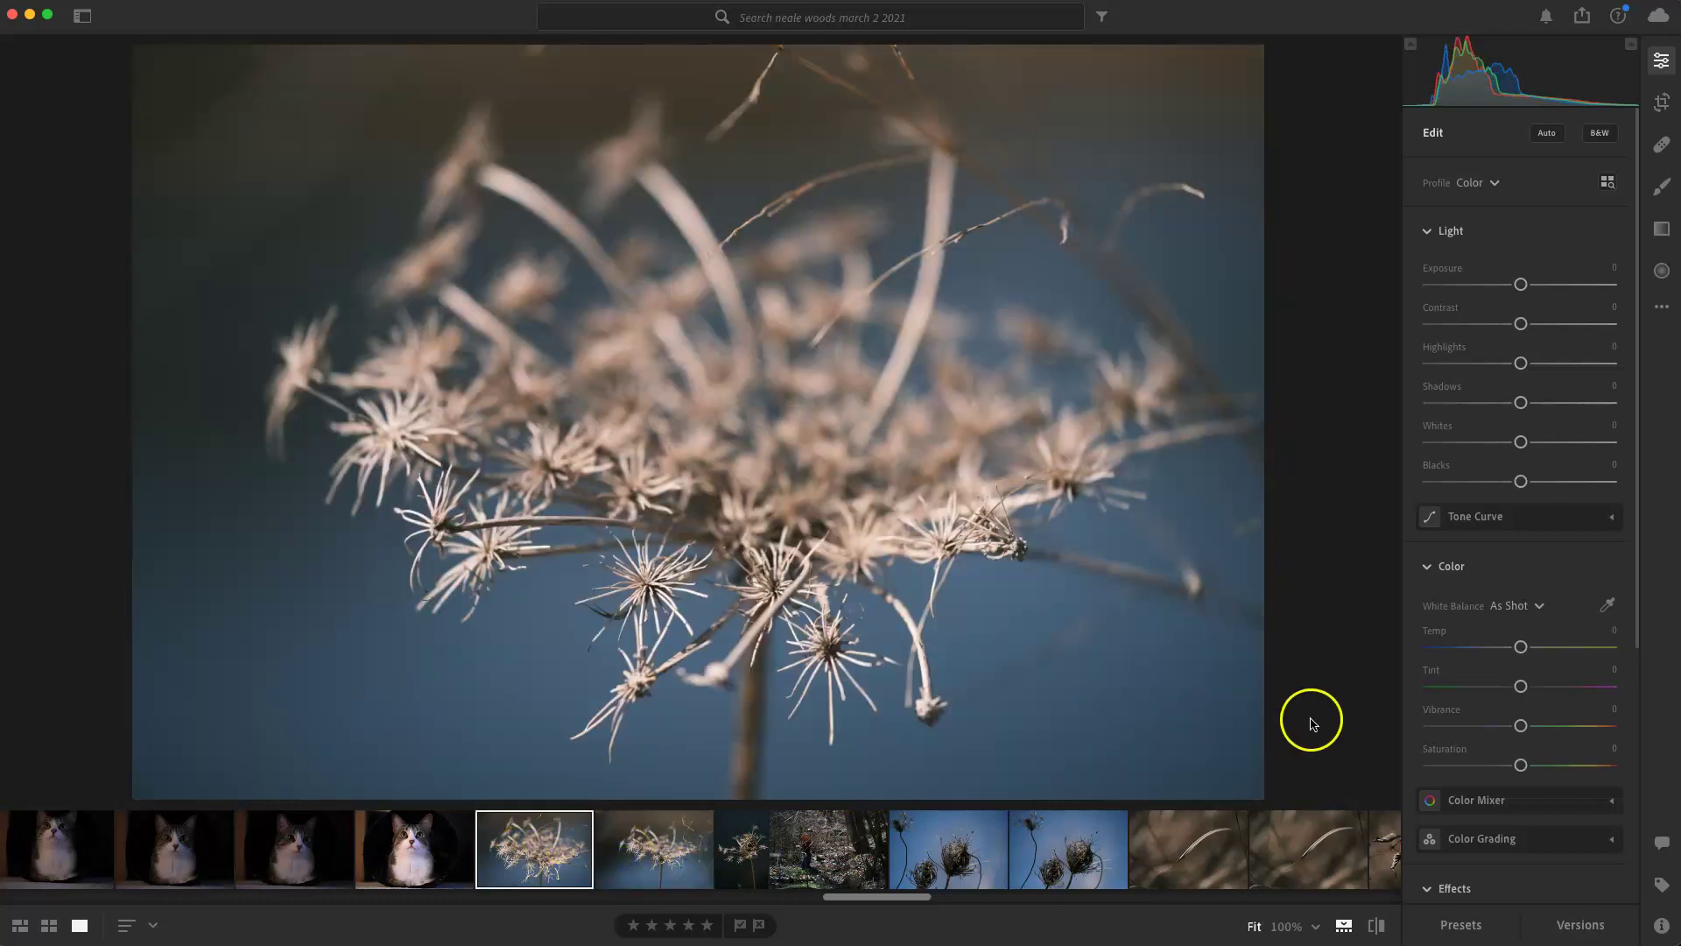
Set Whites to +56 on the close-up flower photo and raise its blues to Saturation +37 and Luminance +20
{"action": "left_click_drag", "start_coordinate": [1520, 442], "coordinate": [1575, 448]}
{"action": "scroll", "coordinate": [1531, 601], "scroll_direction": "down", "scroll_amount": 5}
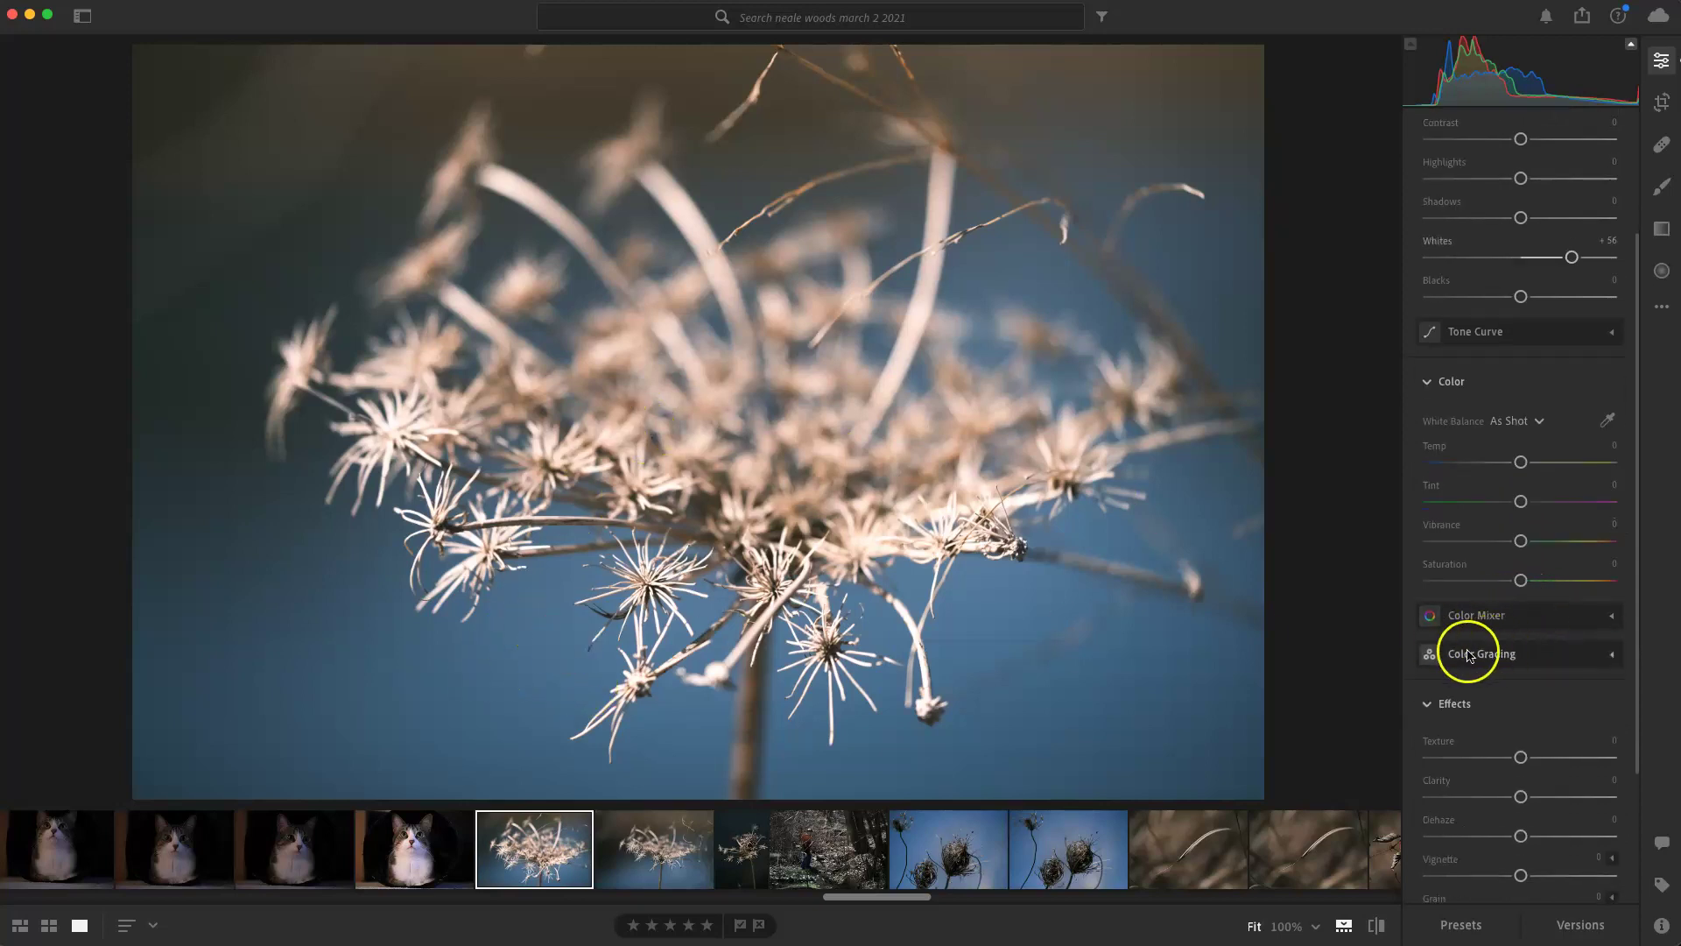
{"action": "left_click", "coordinate": [1557, 627]}
{"action": "left_click_drag", "start_coordinate": [1521, 667], "coordinate": [1539, 707]}
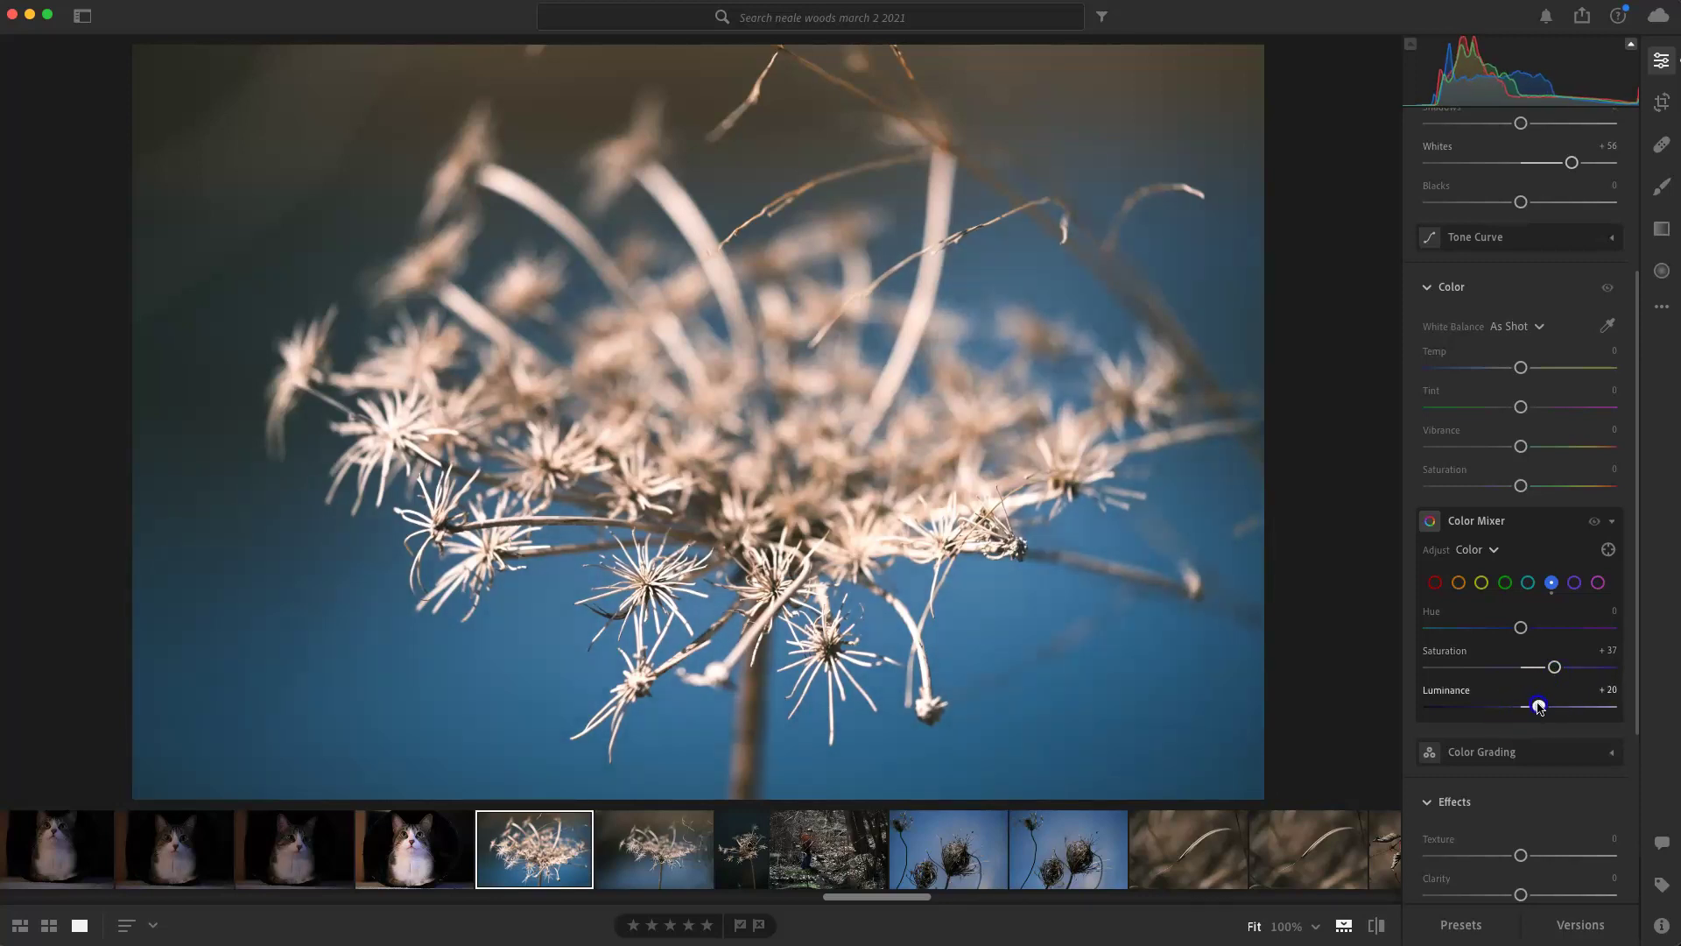
Add a Vignette of -23 and set Texture to +28, checking the flower's detail at 100%
{"action": "scroll", "coordinate": [1512, 747], "scroll_direction": "down", "scroll_amount": 3}
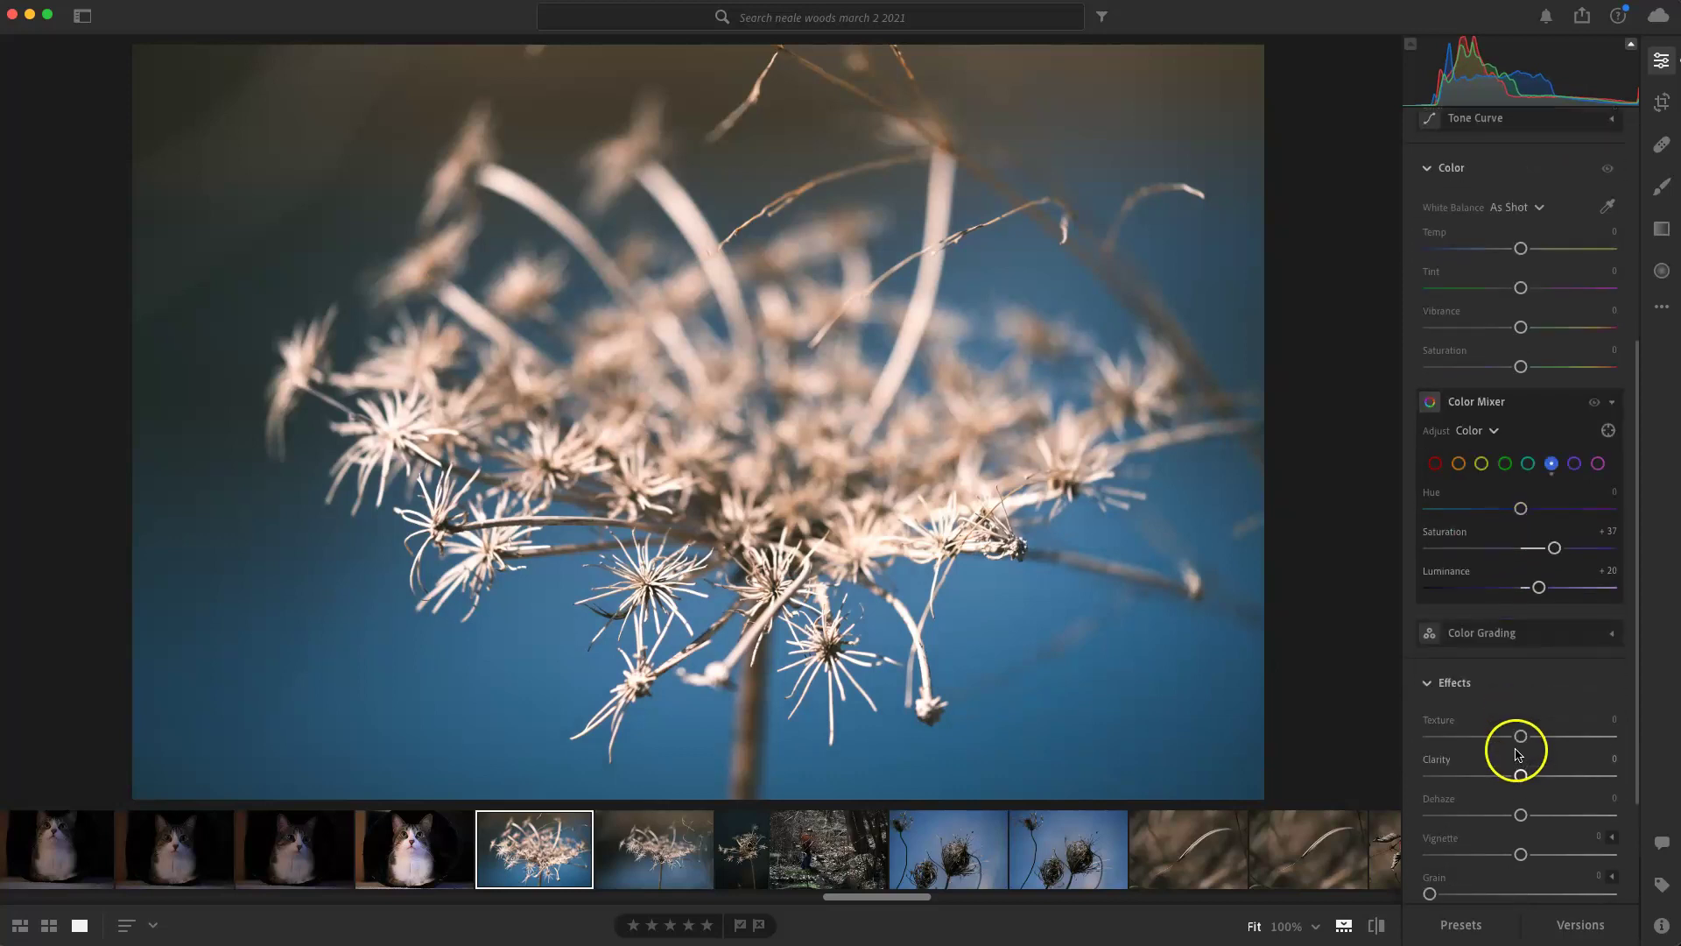
{"action": "left_click_drag", "start_coordinate": [1486, 862], "coordinate": [1499, 861]}
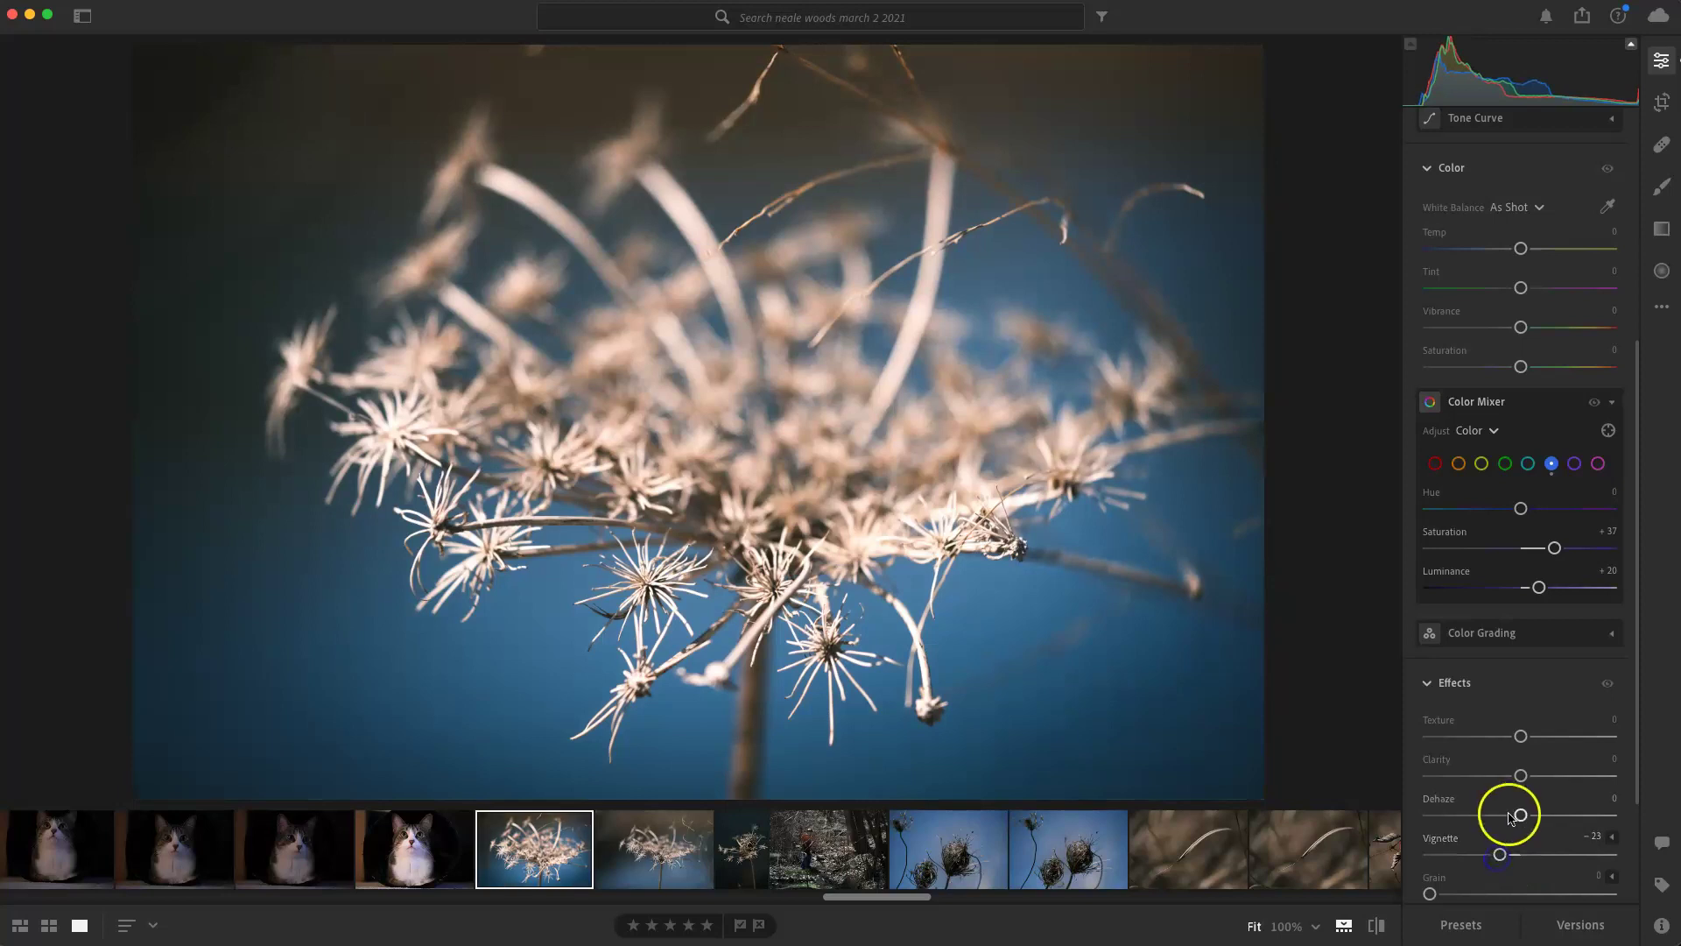
{"action": "left_click", "coordinate": [635, 563]}
{"action": "left_click_drag", "start_coordinate": [739, 590], "coordinate": [655, 464]}
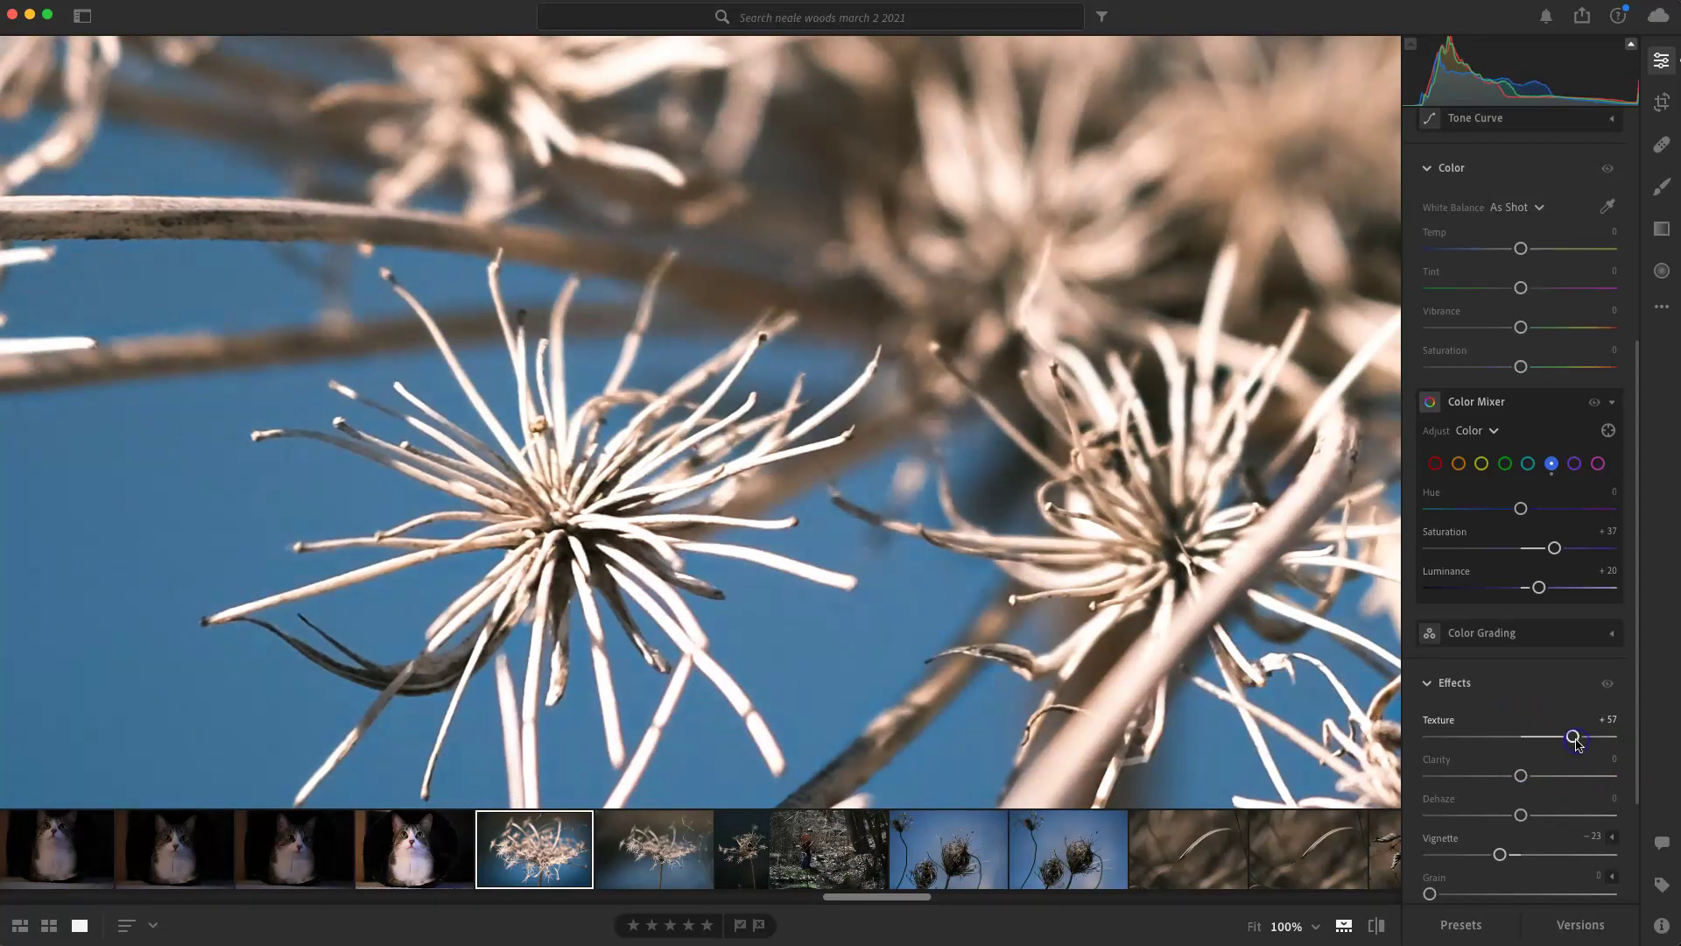
{"action": "key", "text": "z"}
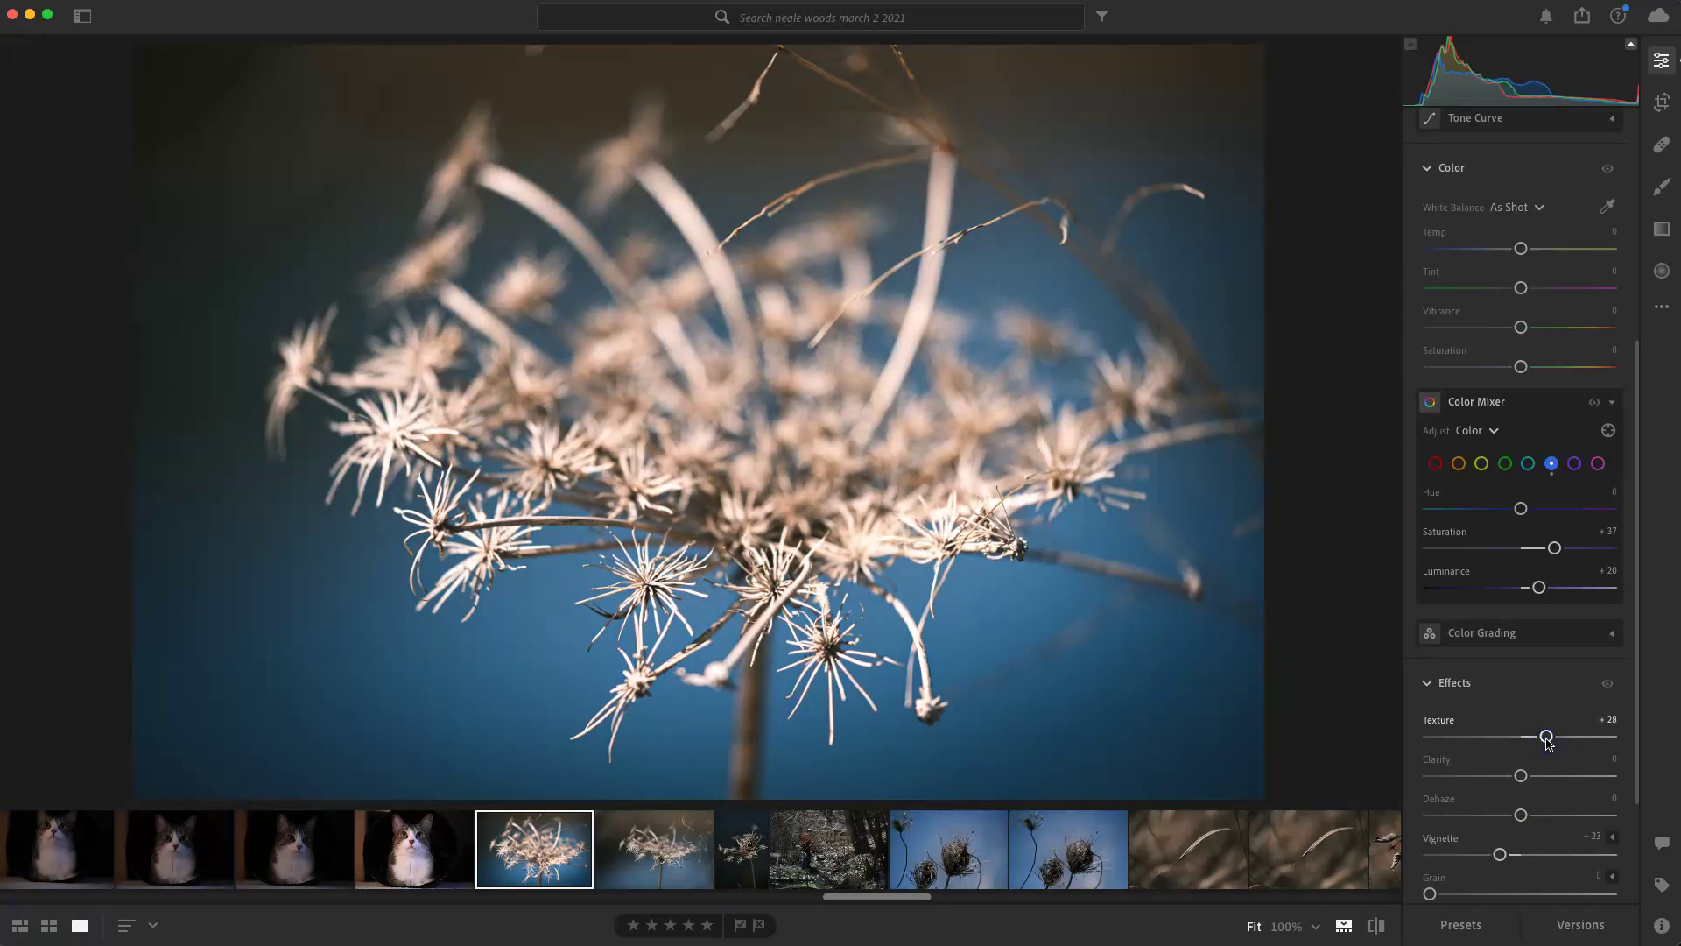
Compare the edited flower photo with its original and flag it as a pick
{"action": "key", "text": "backslash"}
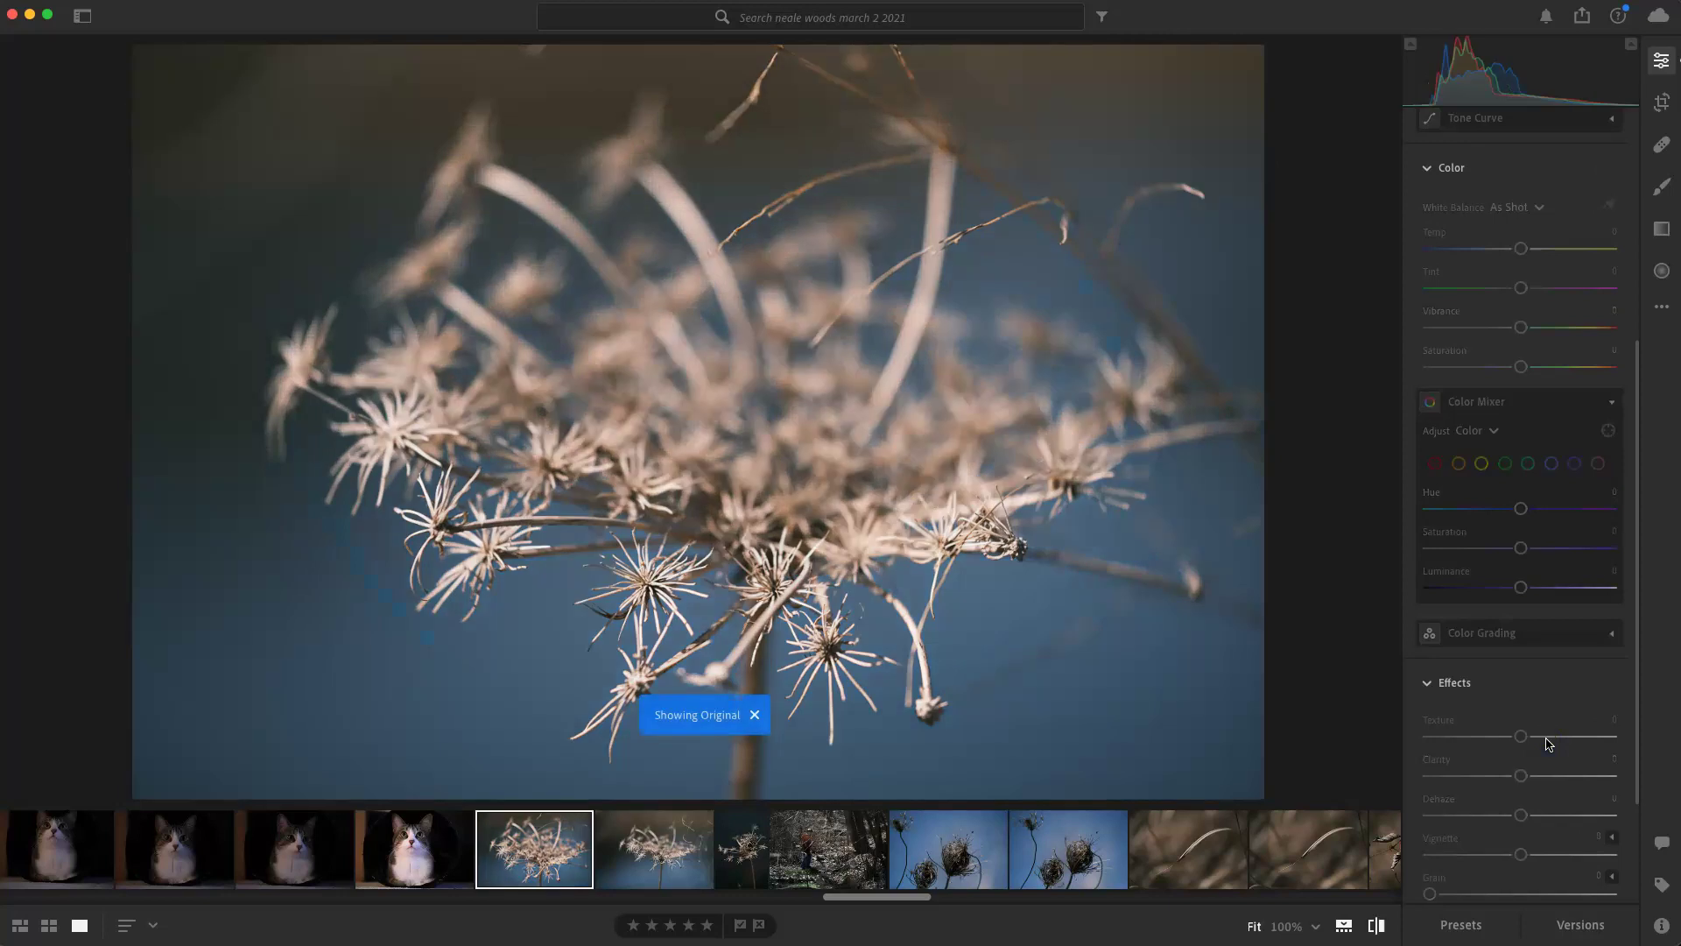
{"action": "key", "text": "backslash"}
{"action": "key", "text": "backslash"}
{"action": "key", "text": "backslash"}
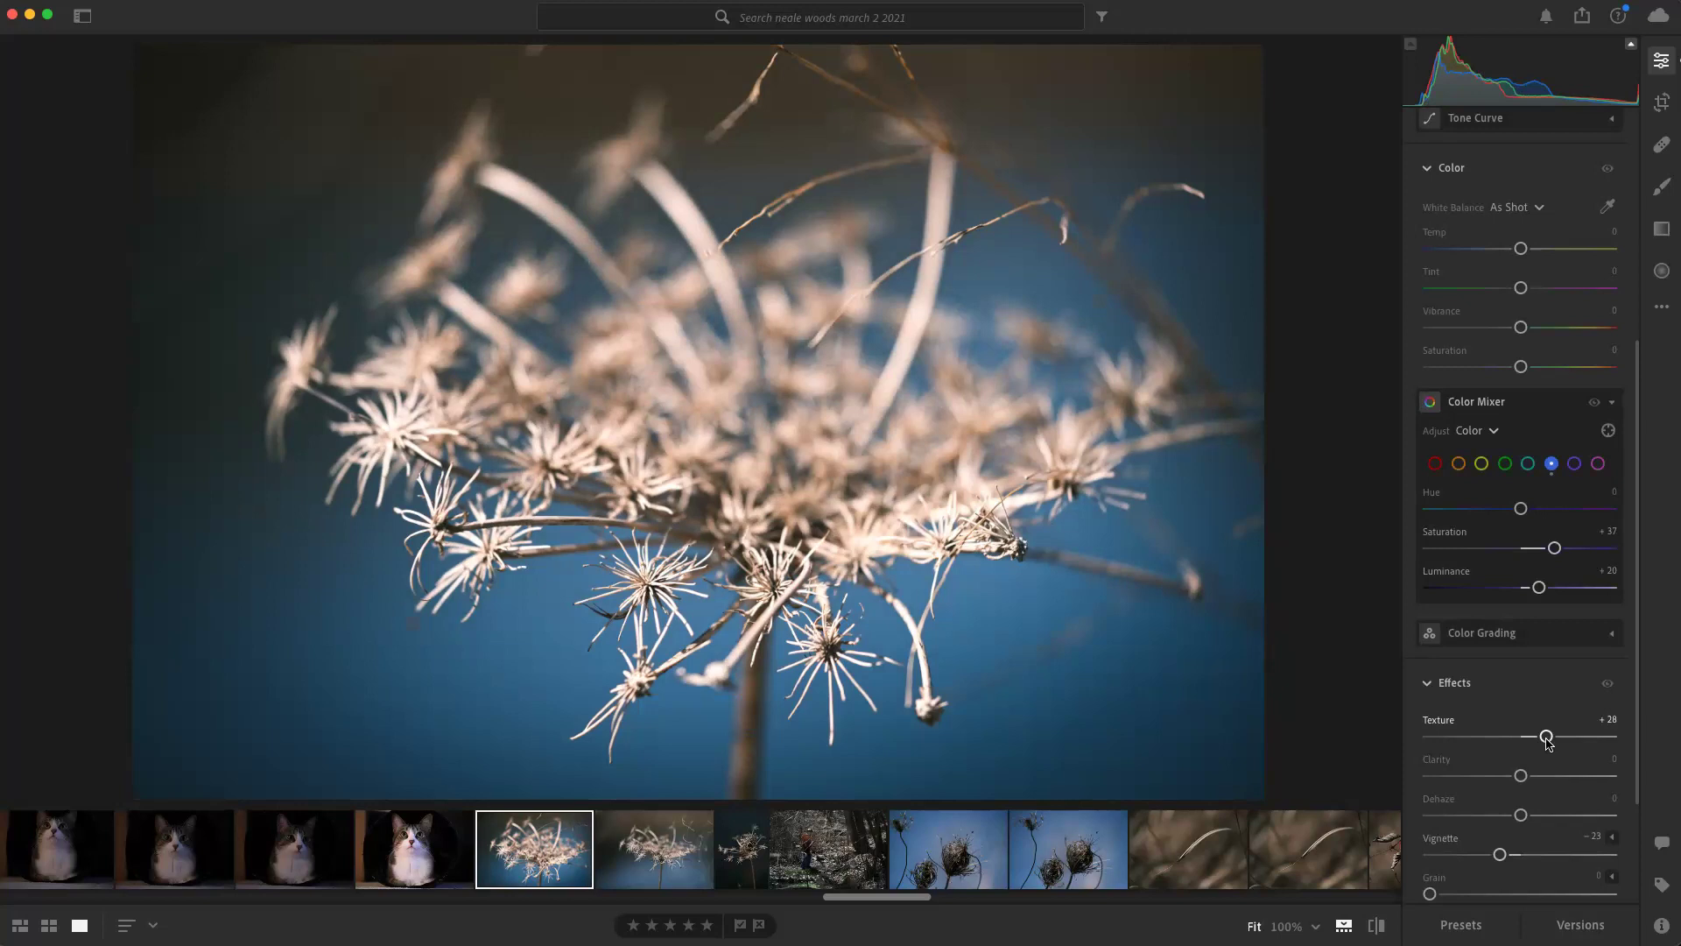
{"action": "left_click", "coordinate": [743, 927]}
Select the dark vertical dried-flower photo and set Whites to +49 and Exposure to +0.34
{"action": "left_click", "coordinate": [662, 873]}
{"action": "left_click", "coordinate": [760, 874]}
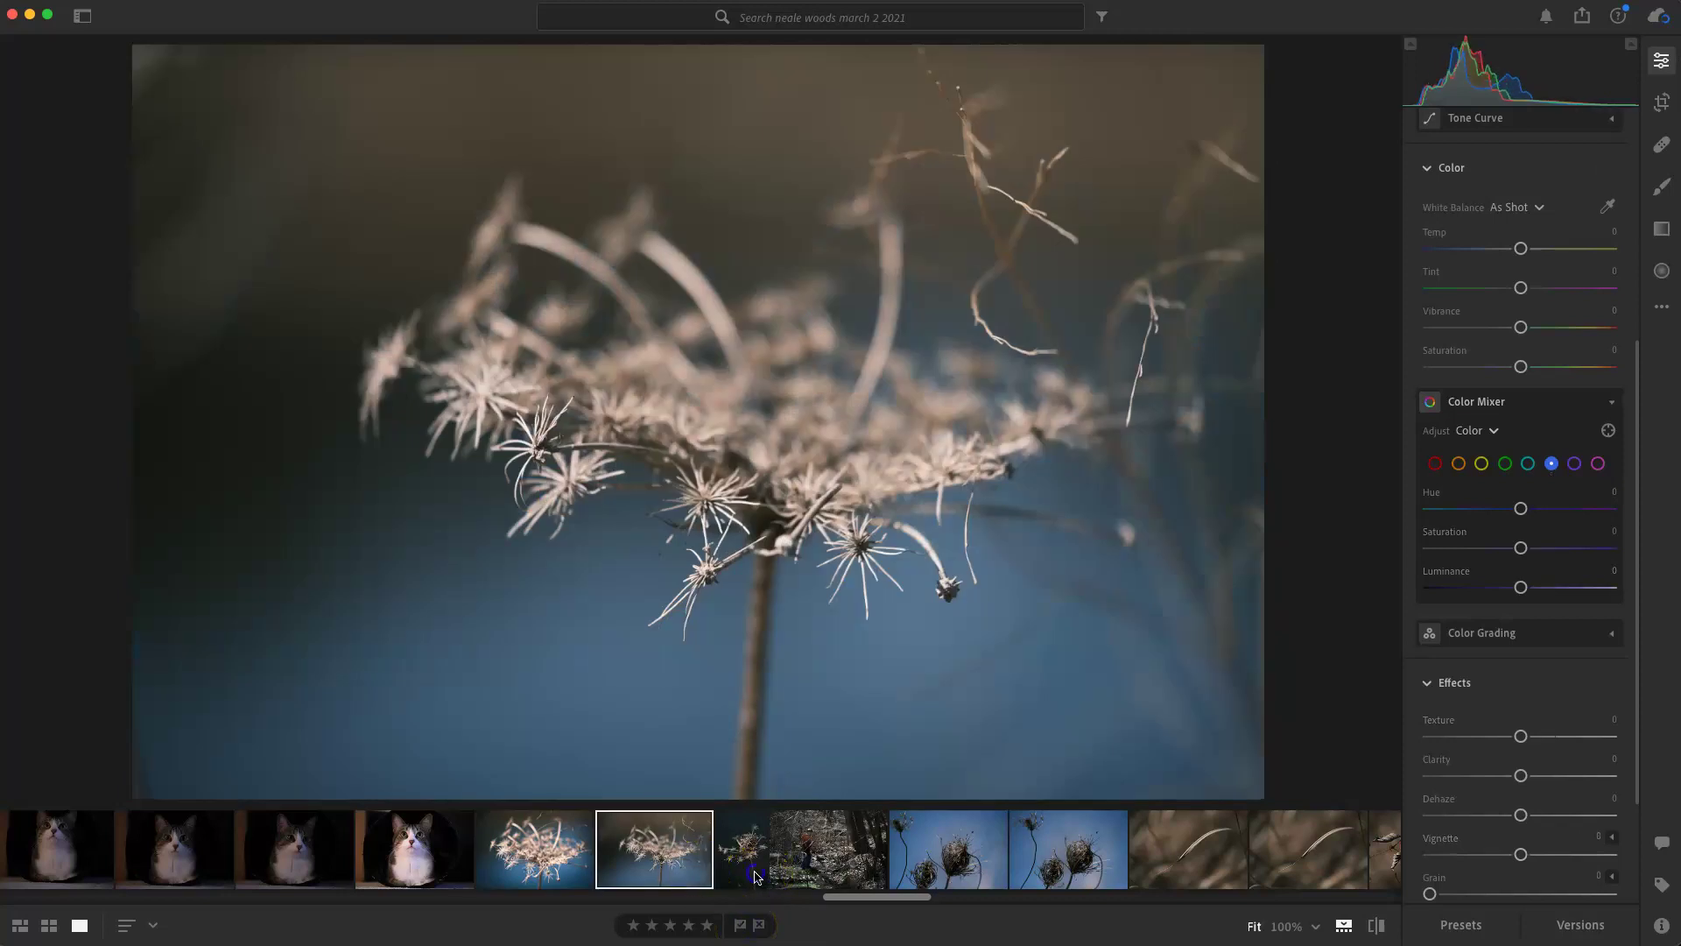
{"action": "left_click", "coordinate": [673, 867]}
{"action": "left_click", "coordinate": [755, 867]}
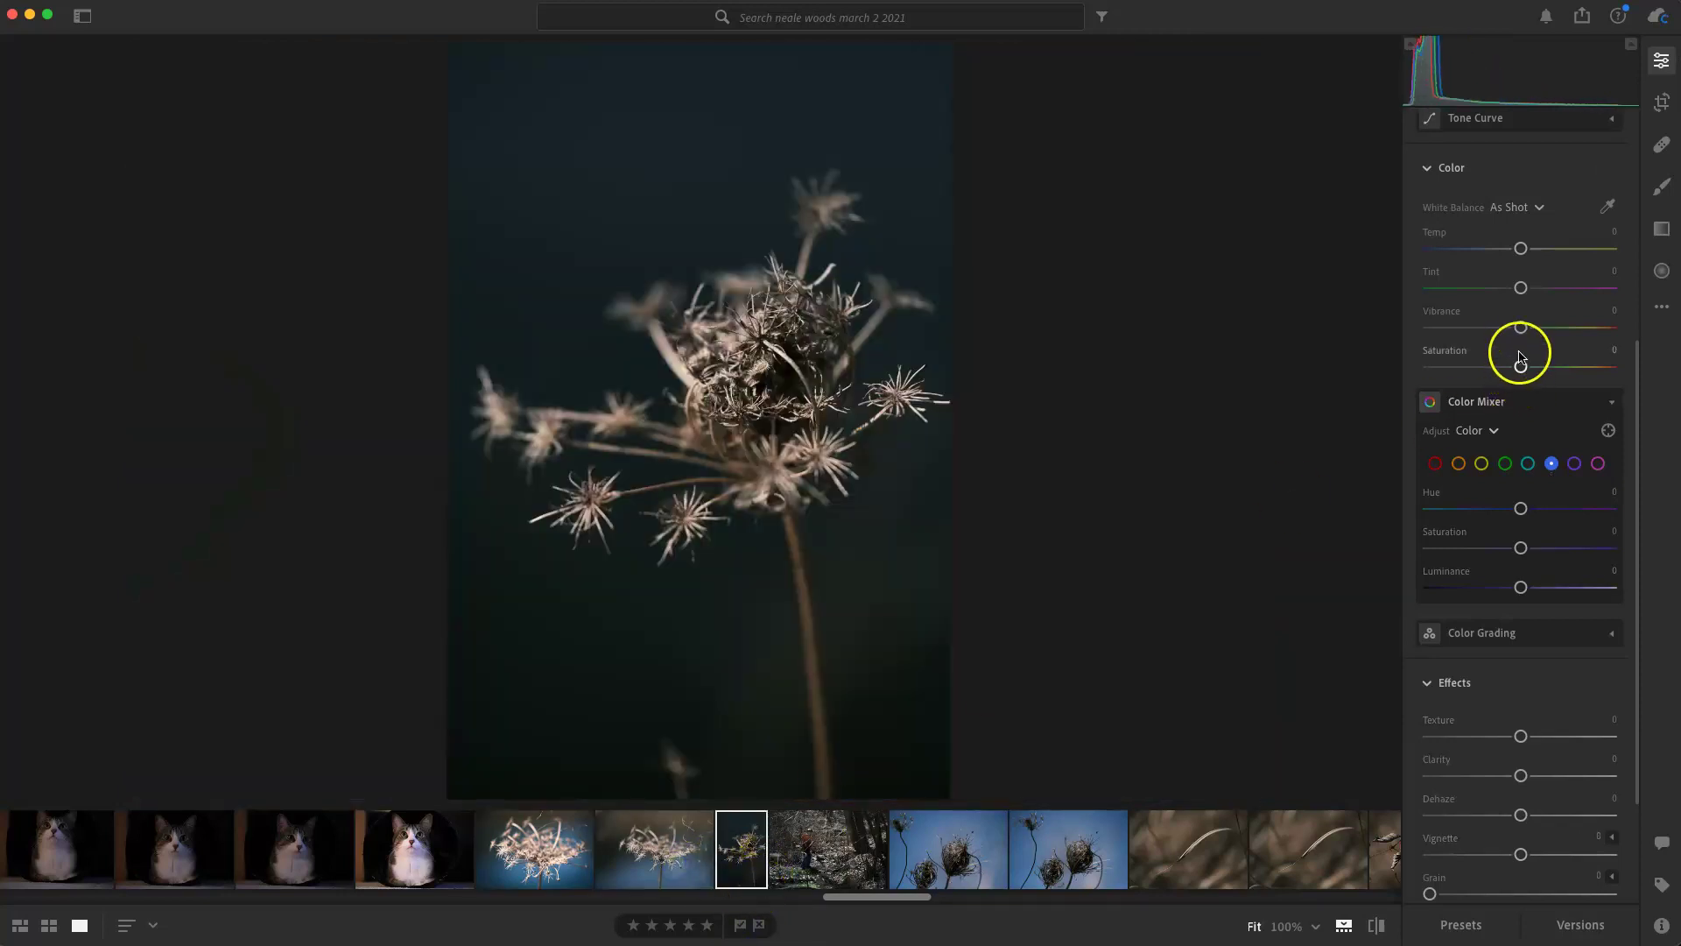
{"action": "scroll", "coordinate": [1520, 354], "scroll_direction": "up", "scroll_amount": 4}
{"action": "scroll", "coordinate": [1520, 354], "scroll_direction": "up", "scroll_amount": 2}
{"action": "left_click_drag", "start_coordinate": [1528, 442], "coordinate": [1567, 444]}
{"action": "left_click_drag", "start_coordinate": [1521, 288], "coordinate": [1529, 296]}
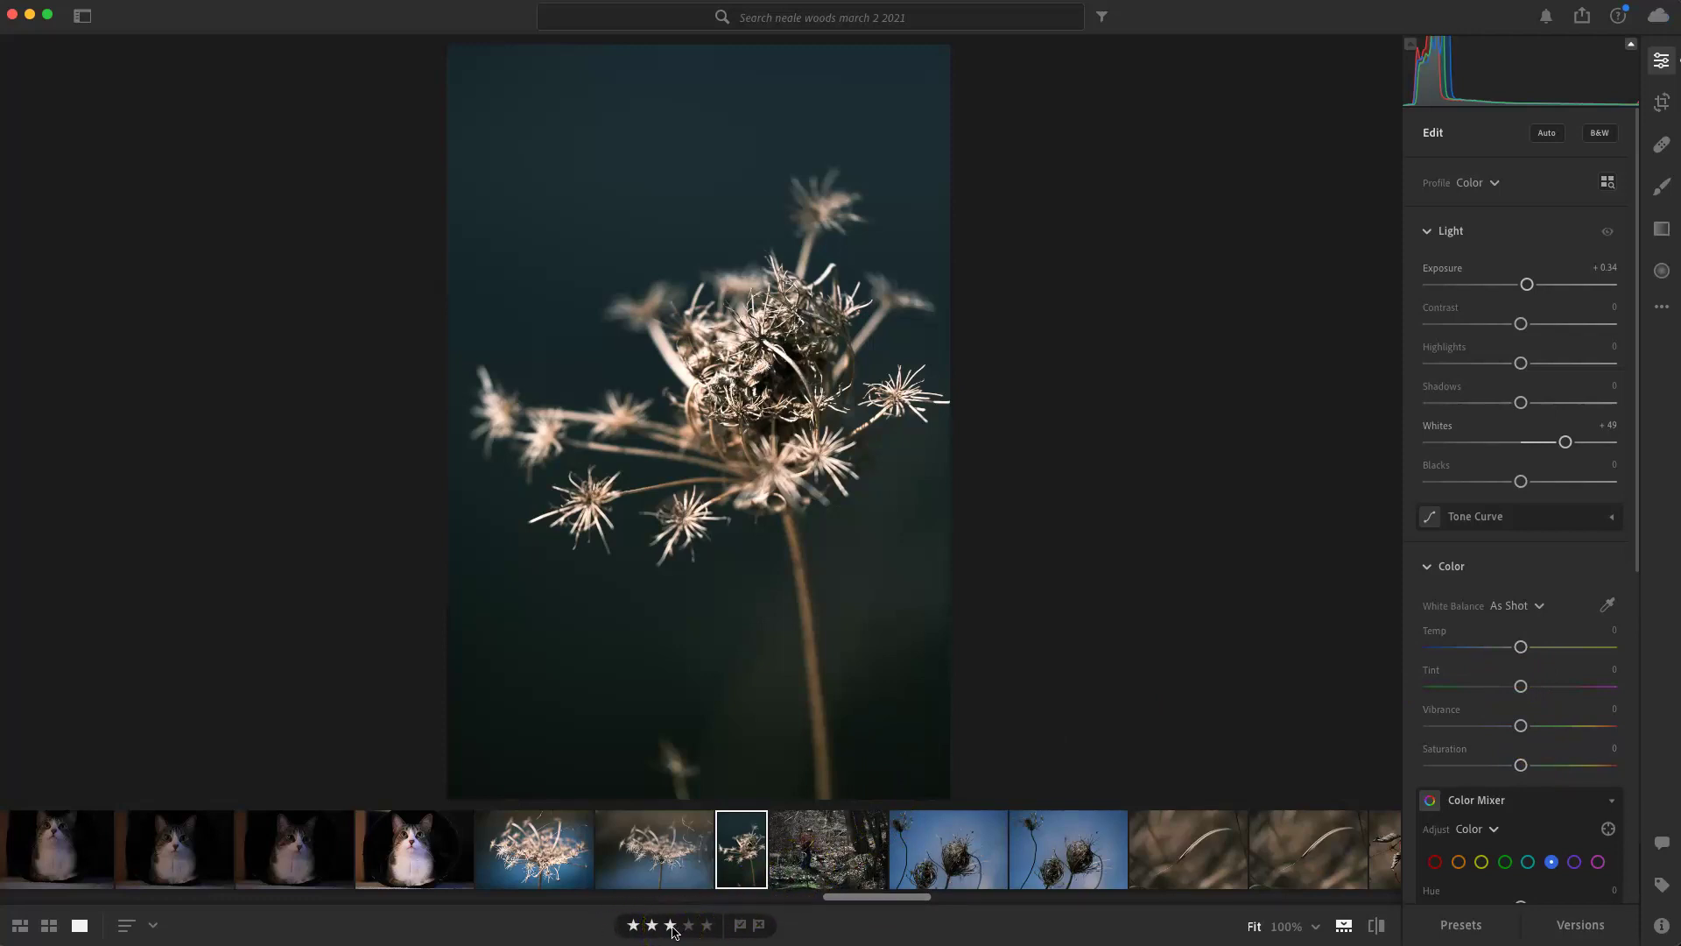
Review the woodland stream photo and compare the two dried seed-head photos with blue sky behind them
{"action": "left_click", "coordinate": [799, 887]}
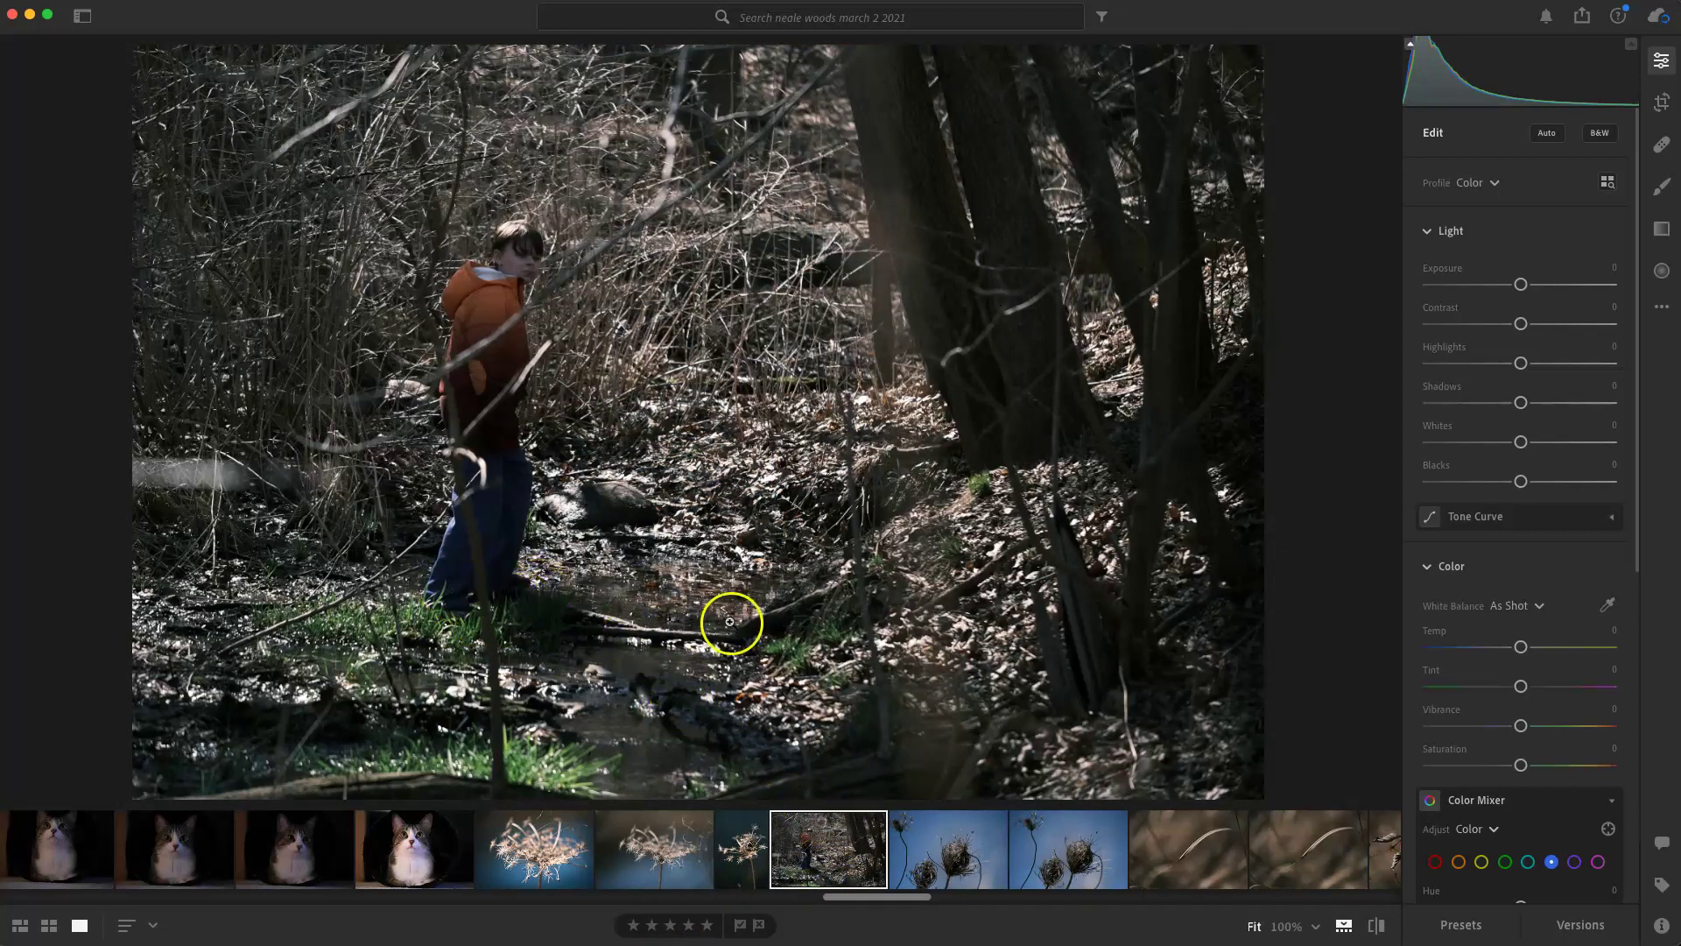
{"action": "left_click", "coordinate": [946, 873]}
{"action": "left_click", "coordinate": [1054, 875]}
{"action": "left_click", "coordinate": [959, 873]}
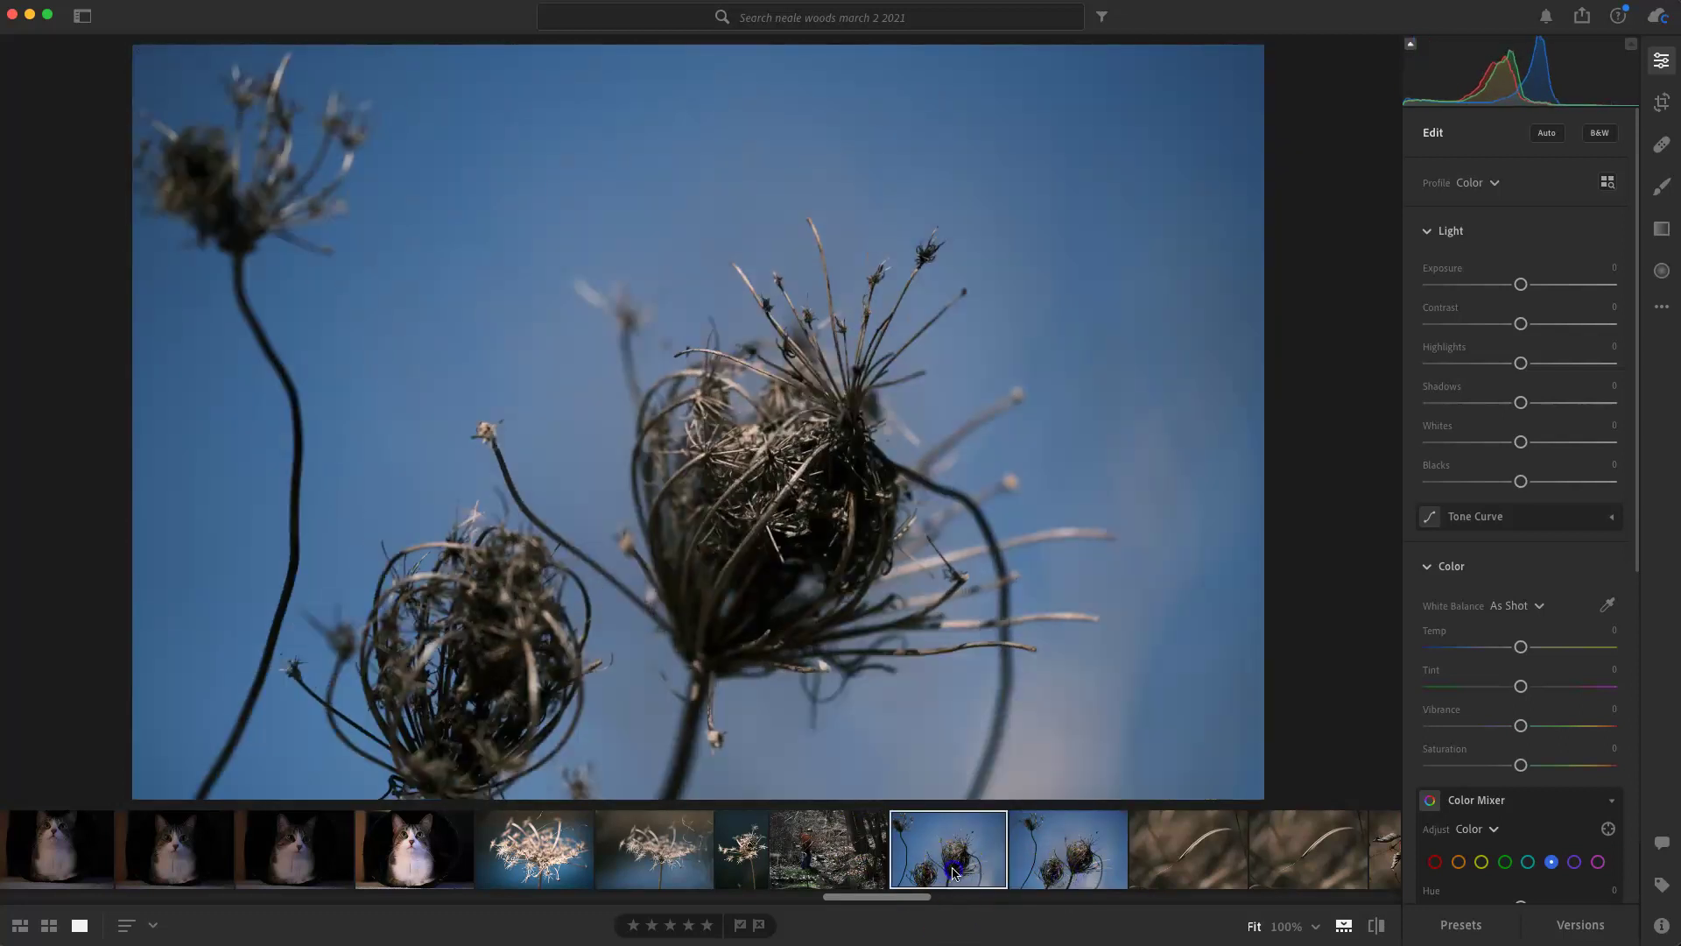
{"action": "left_click", "coordinate": [1064, 872]}
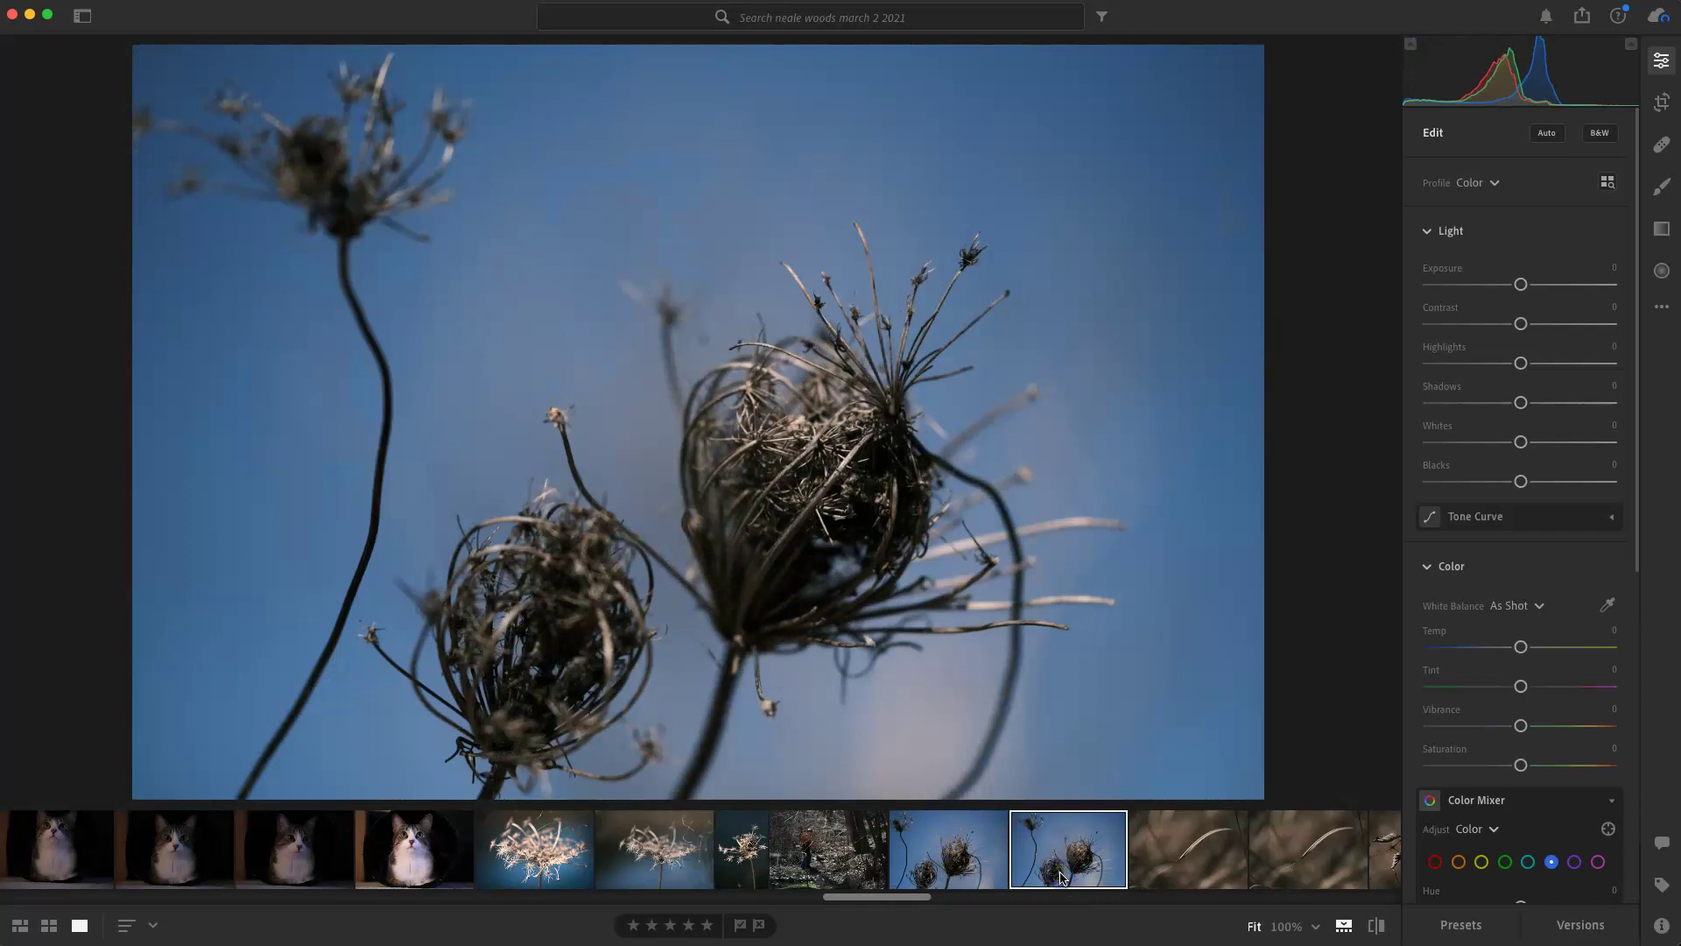
{"action": "left_click", "coordinate": [972, 868]}
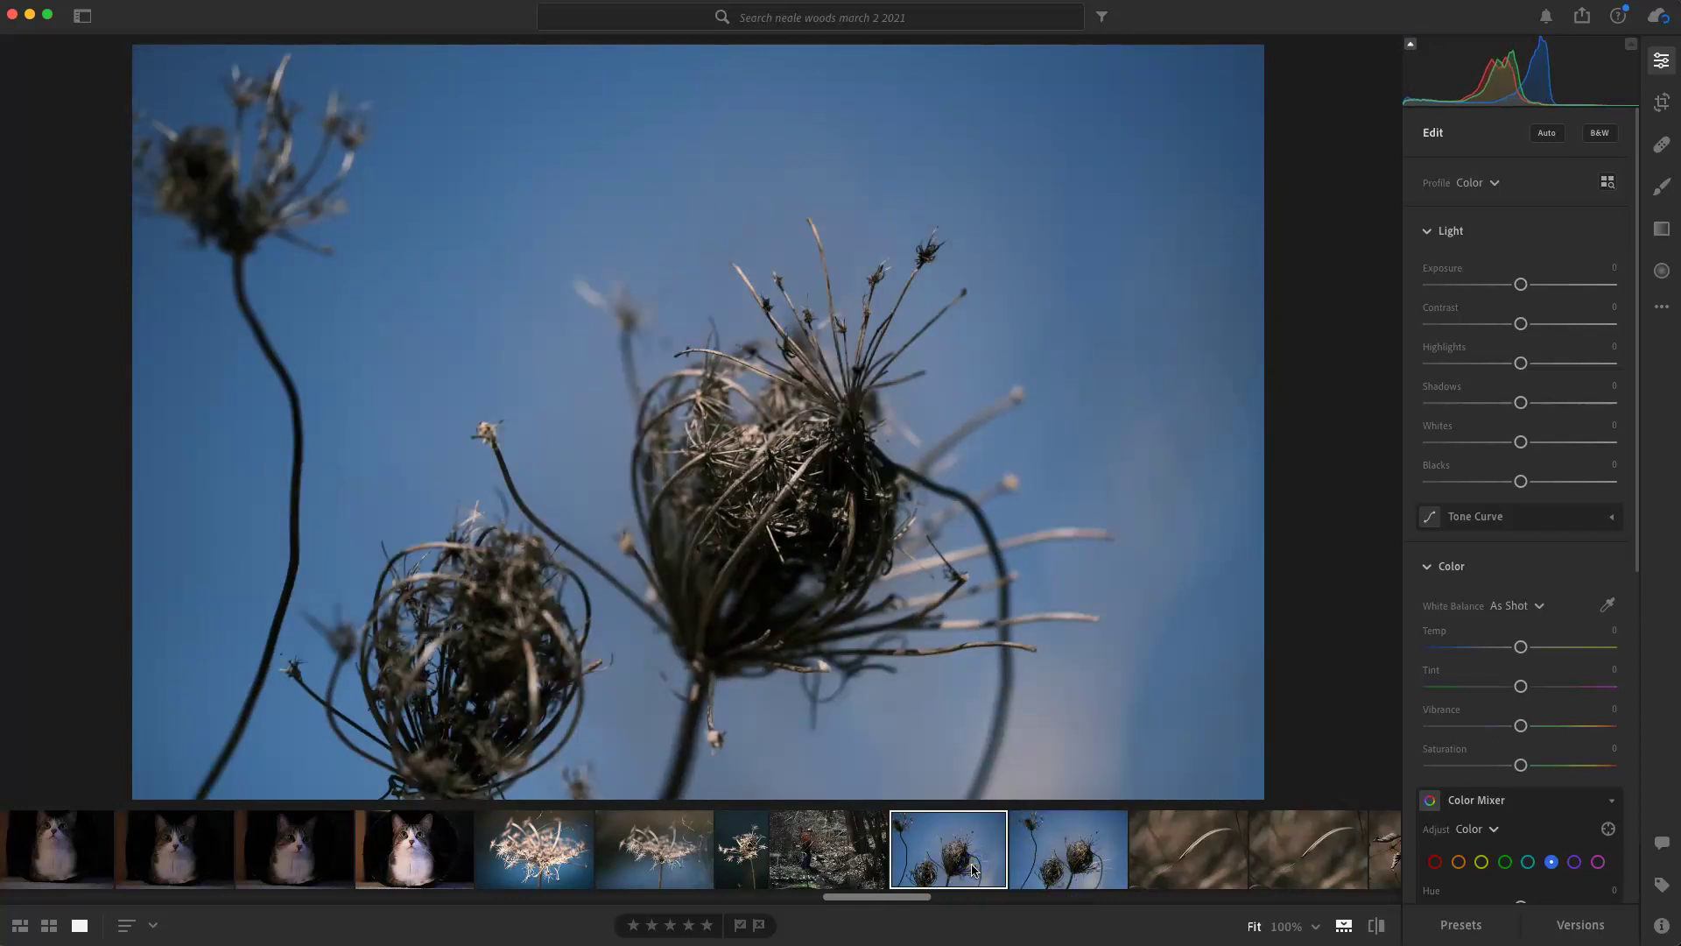
{"action": "left_click", "coordinate": [1067, 874]}
{"action": "left_click", "coordinate": [964, 871]}
Copy the edit settings from the edited close-up flower photo to the first blue-sky seed-head photo
{"action": "left_click", "coordinate": [587, 861]}
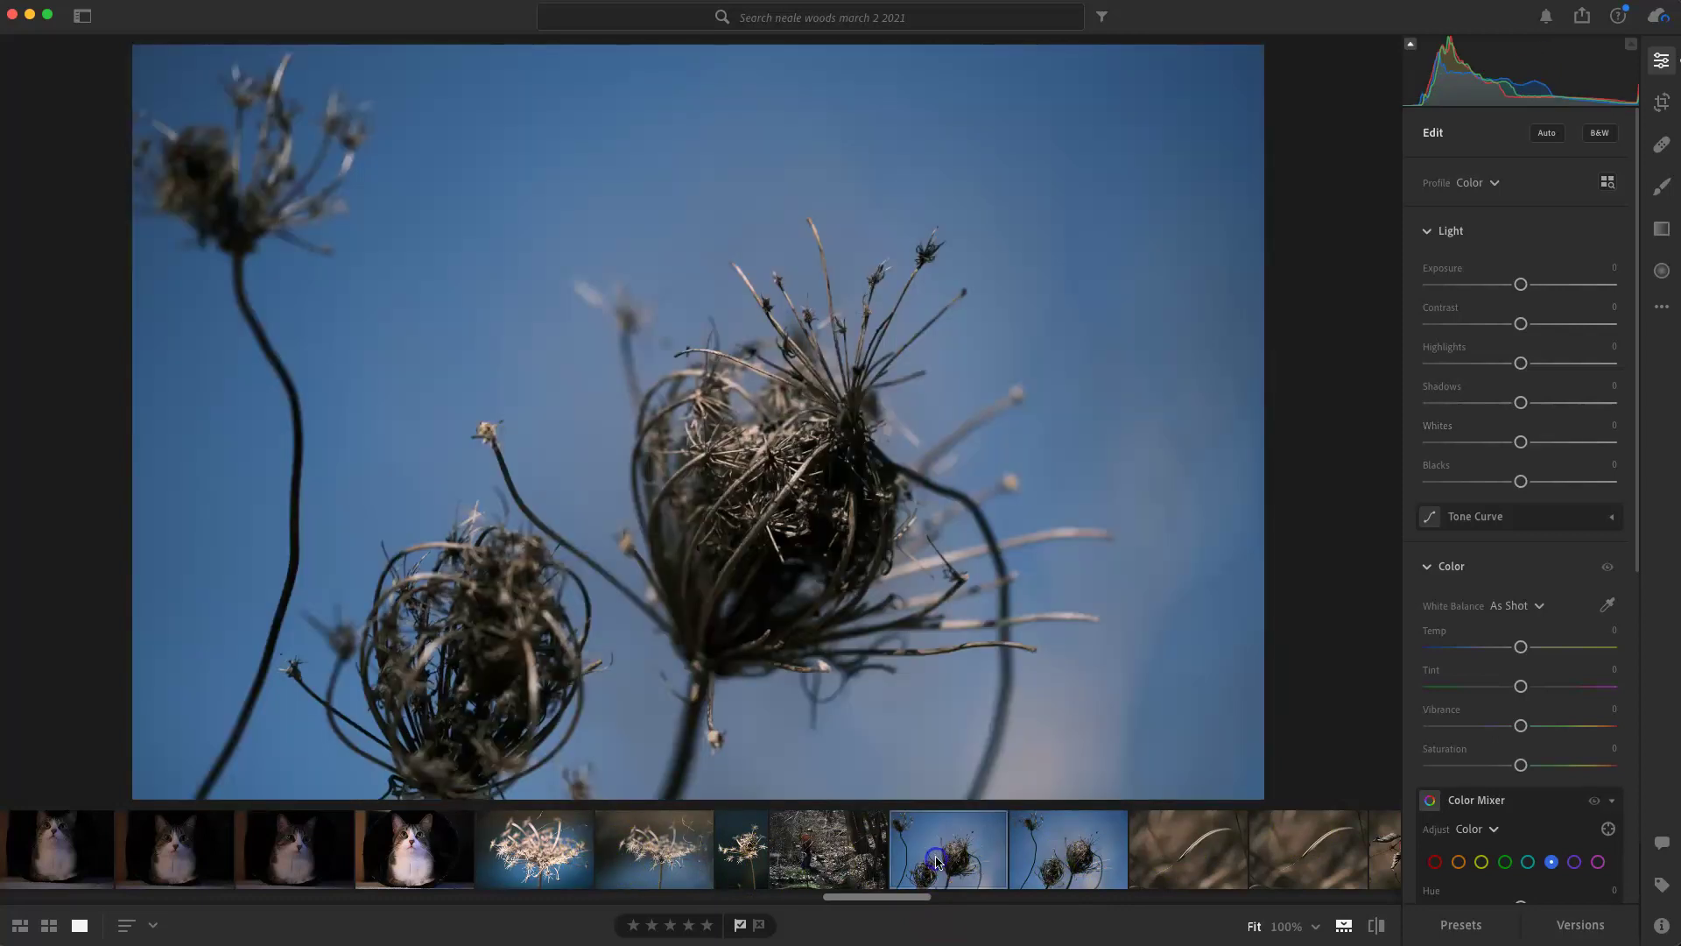
{"action": "left_click", "coordinate": [937, 862]}
{"action": "key", "text": "super+v"}
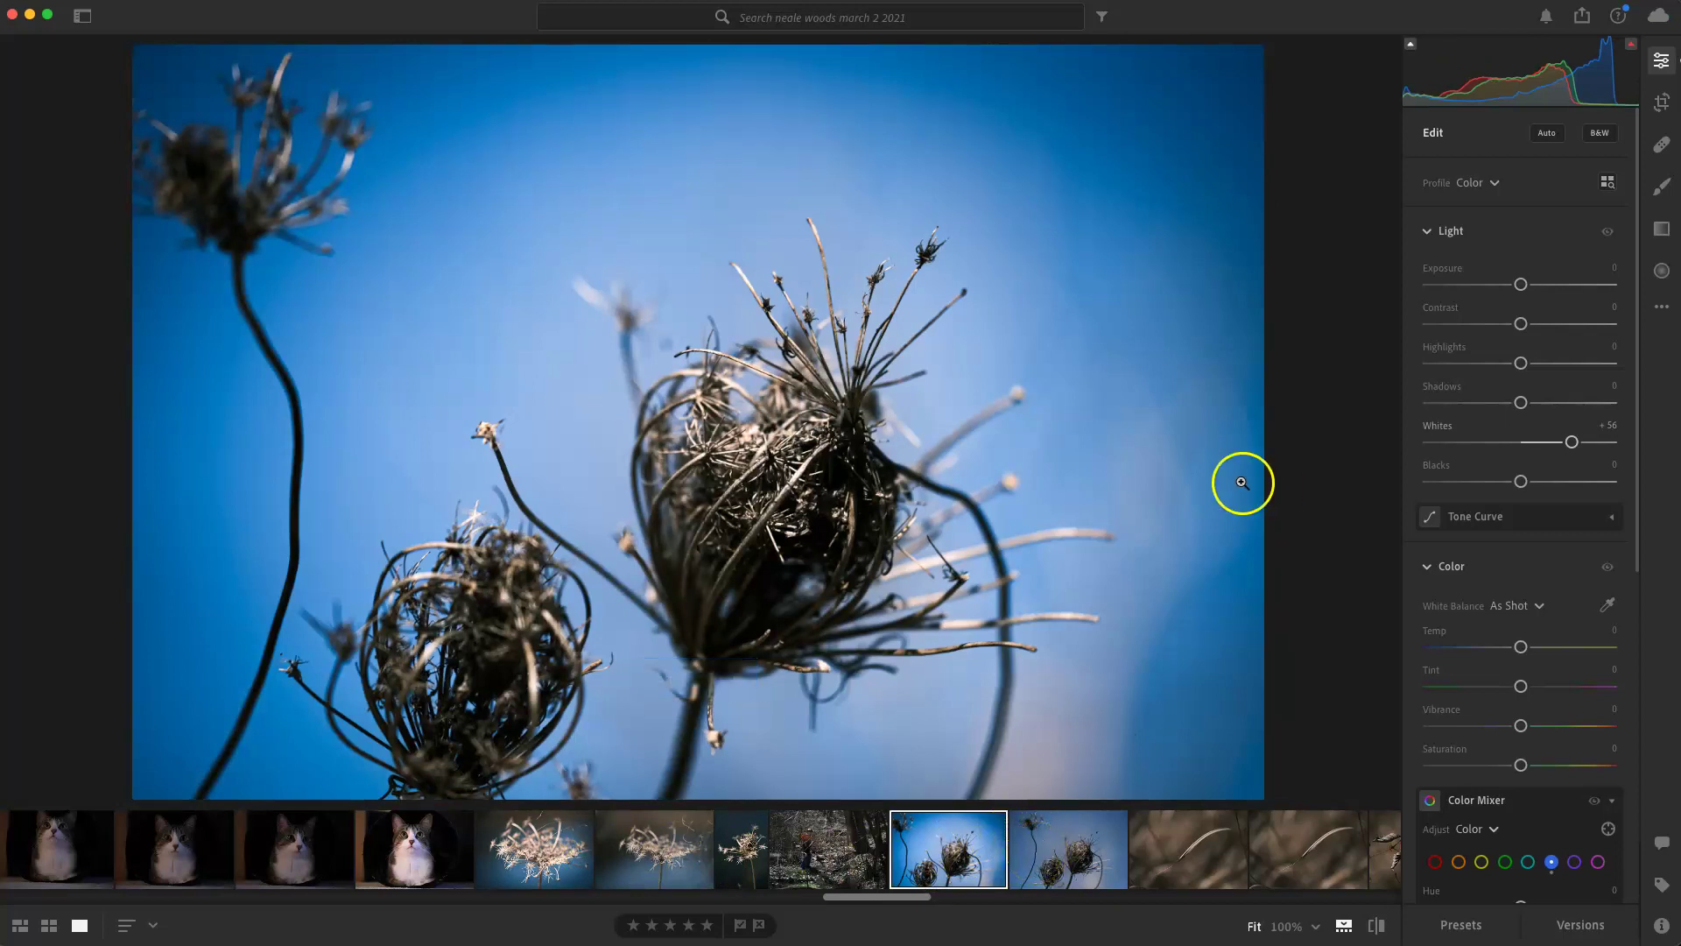
Crop the blue-sky seed-head photo to a 5 x 4 aspect ratio, trimming its right side and repositioning the image in the frame
{"action": "left_click", "coordinate": [1661, 102]}
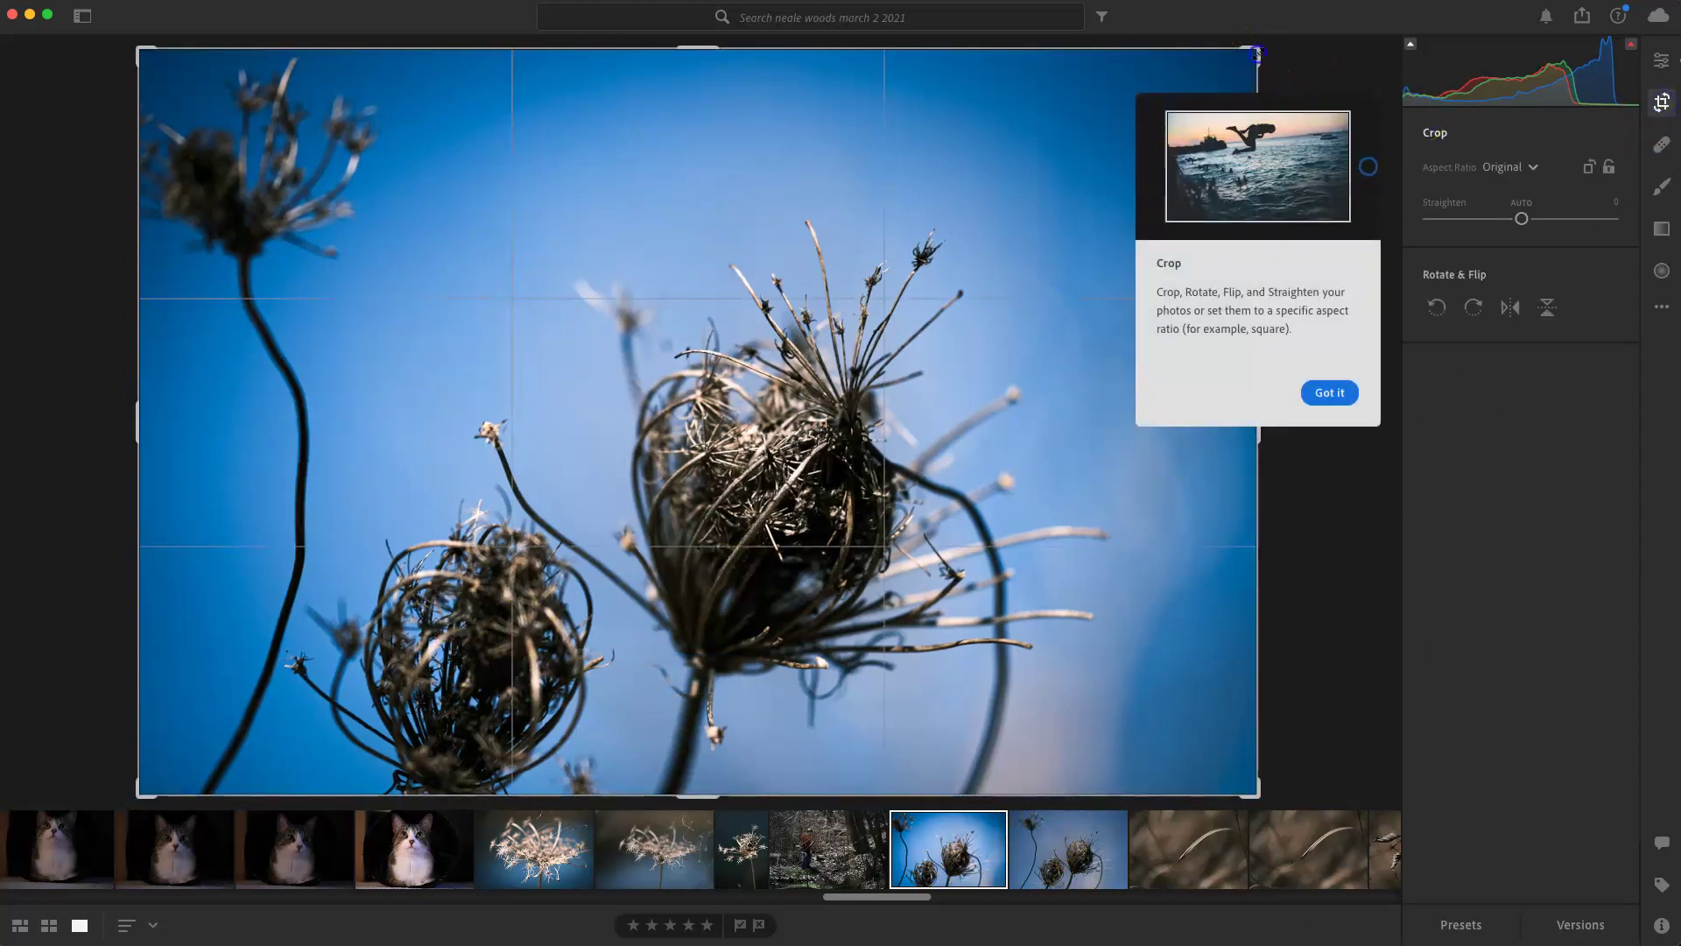
{"action": "left_click", "coordinate": [1328, 391]}
{"action": "left_click", "coordinate": [1247, 57]}
{"action": "left_click_drag", "start_coordinate": [1248, 58], "coordinate": [1190, 40]}
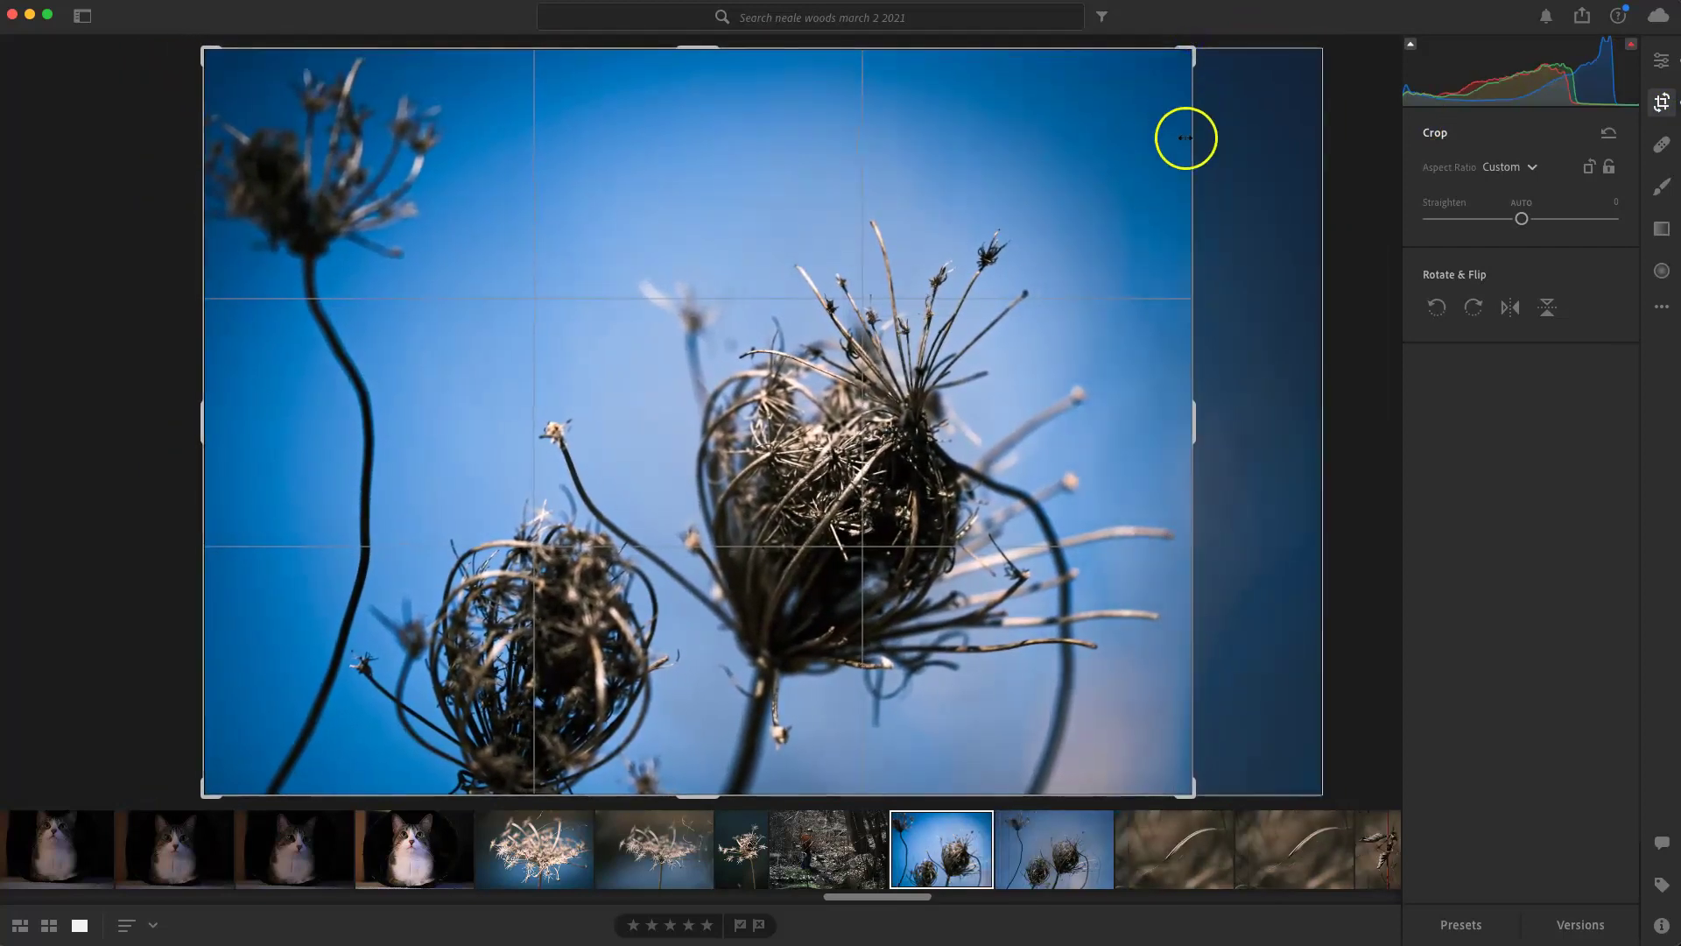
{"action": "left_click", "coordinate": [1522, 166]}
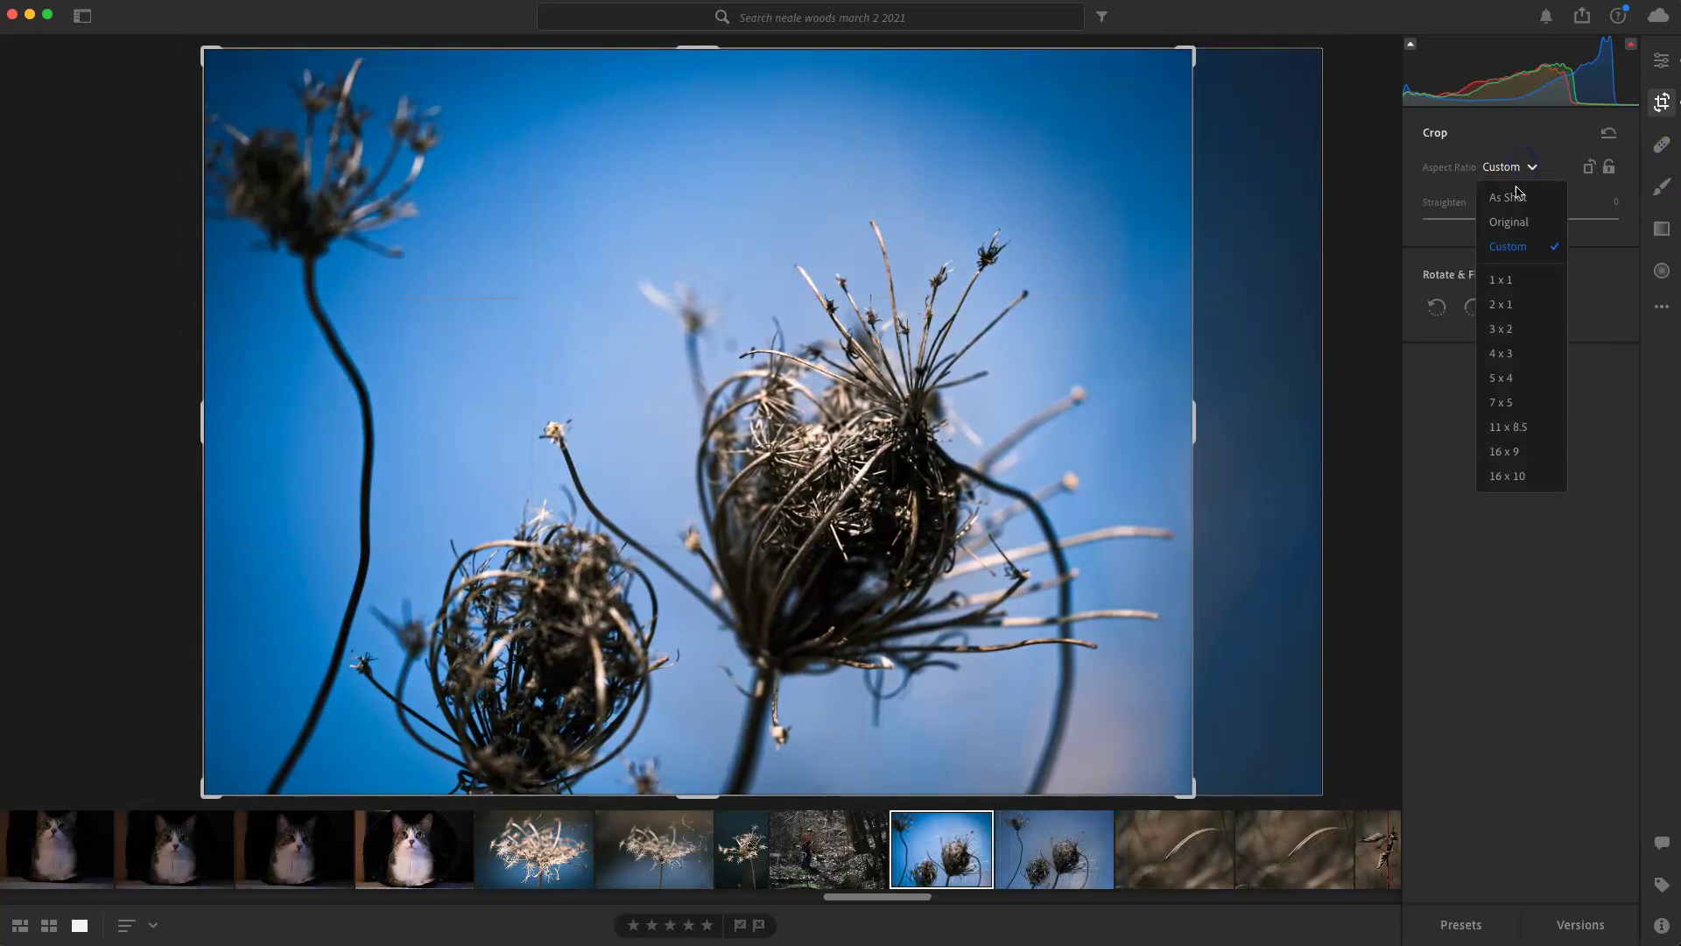
{"action": "left_click", "coordinate": [1518, 386]}
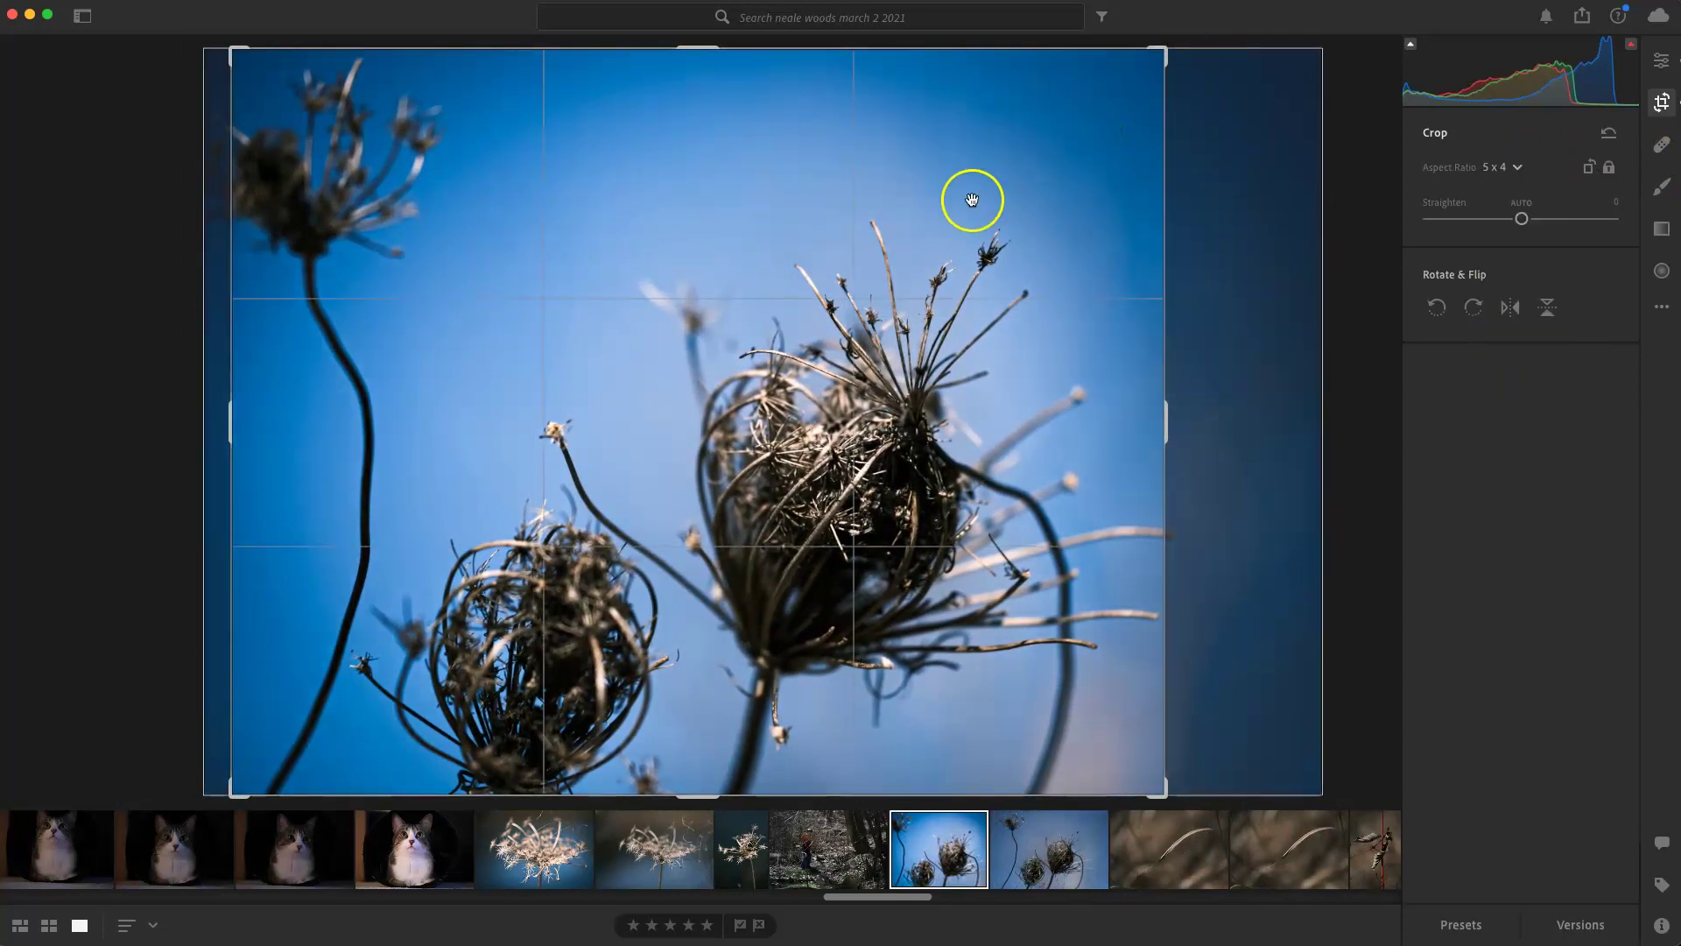
{"action": "left_click_drag", "start_coordinate": [972, 192], "coordinate": [989, 201]}
{"action": "left_click", "coordinate": [1662, 102]}
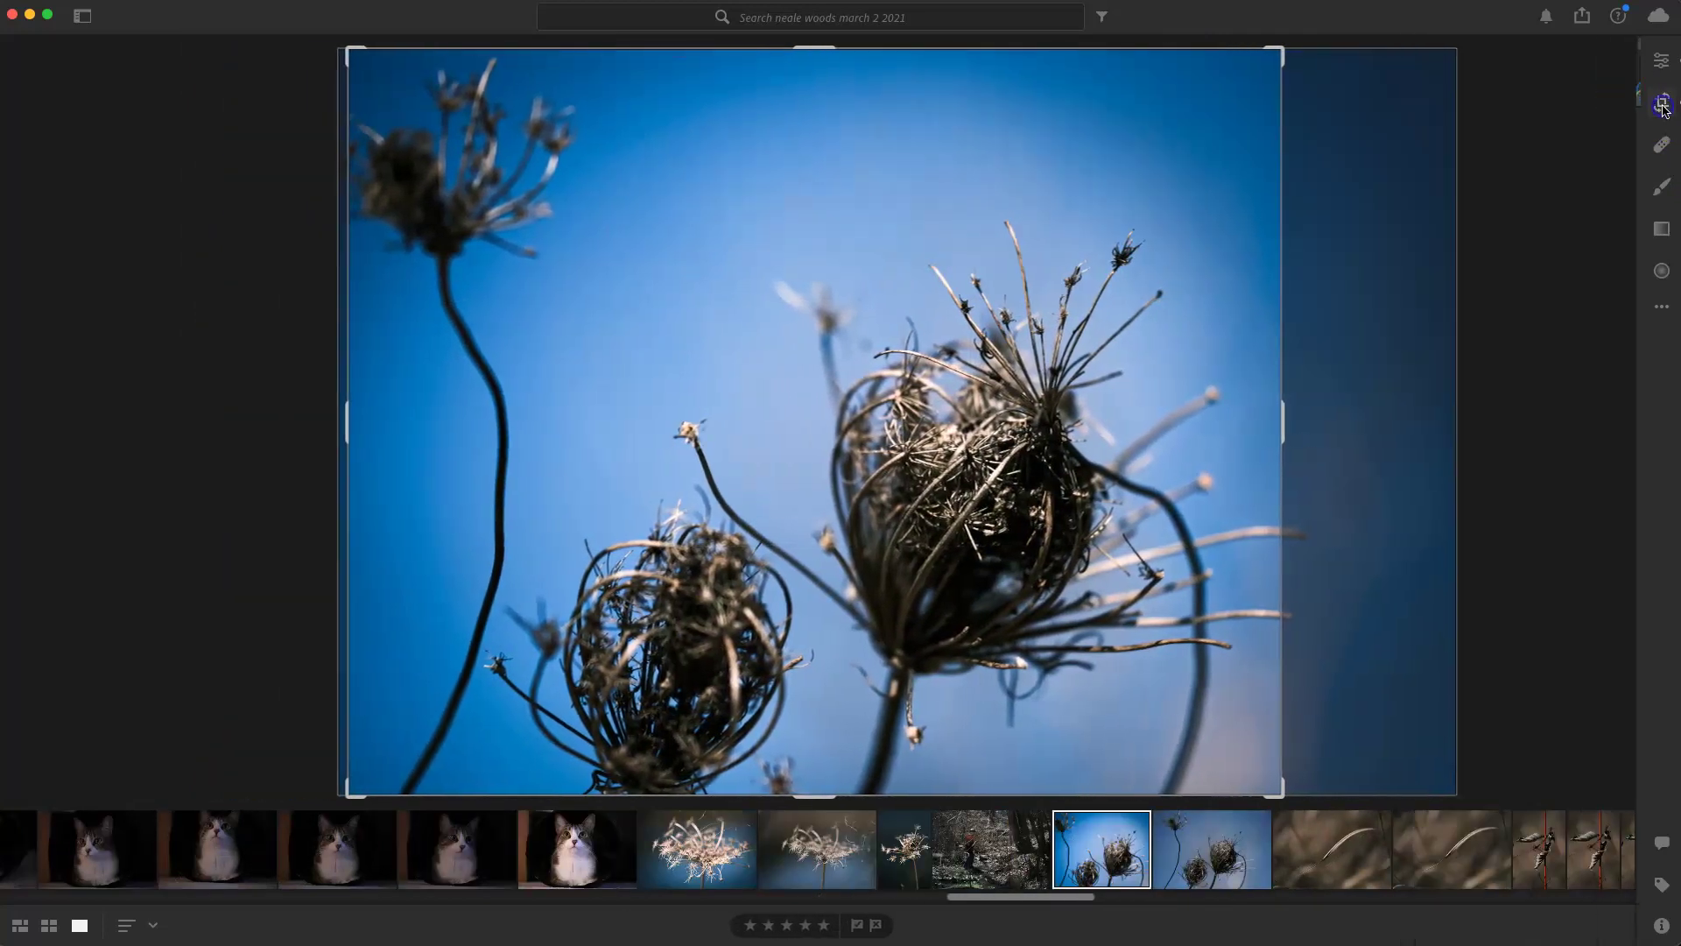
Set Shadows to +38 on the cropped seed-head photo and flag it as a pick
{"action": "left_click", "coordinate": [1663, 61]}
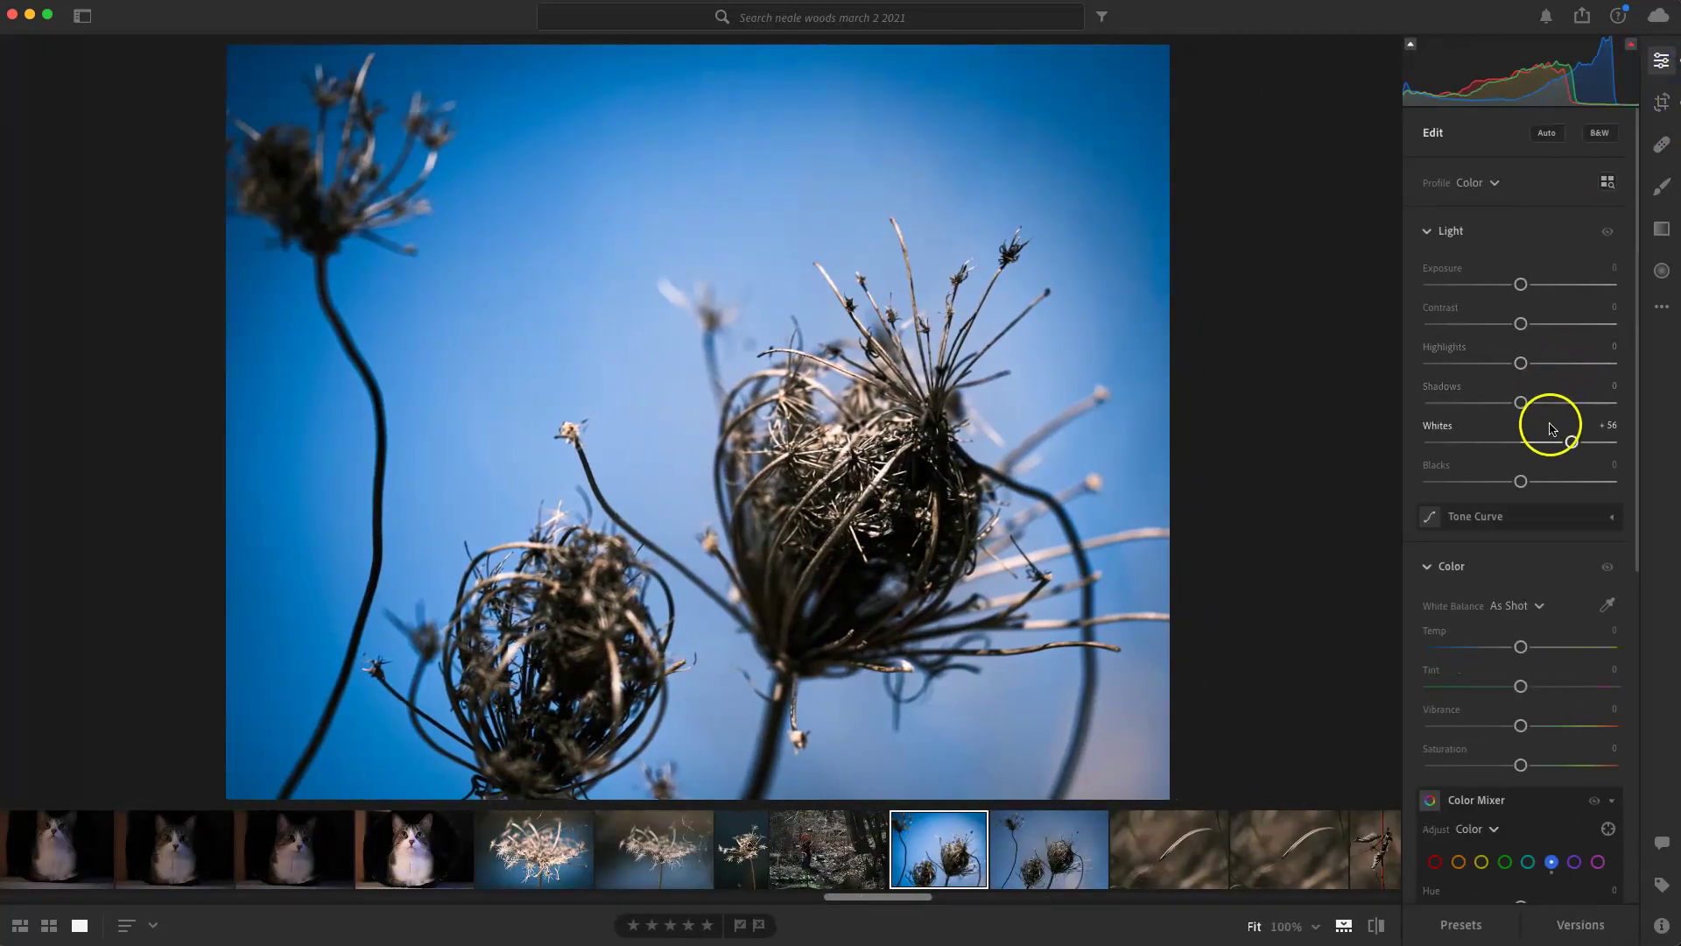
{"action": "left_click_drag", "start_coordinate": [1522, 403], "coordinate": [1562, 403]}
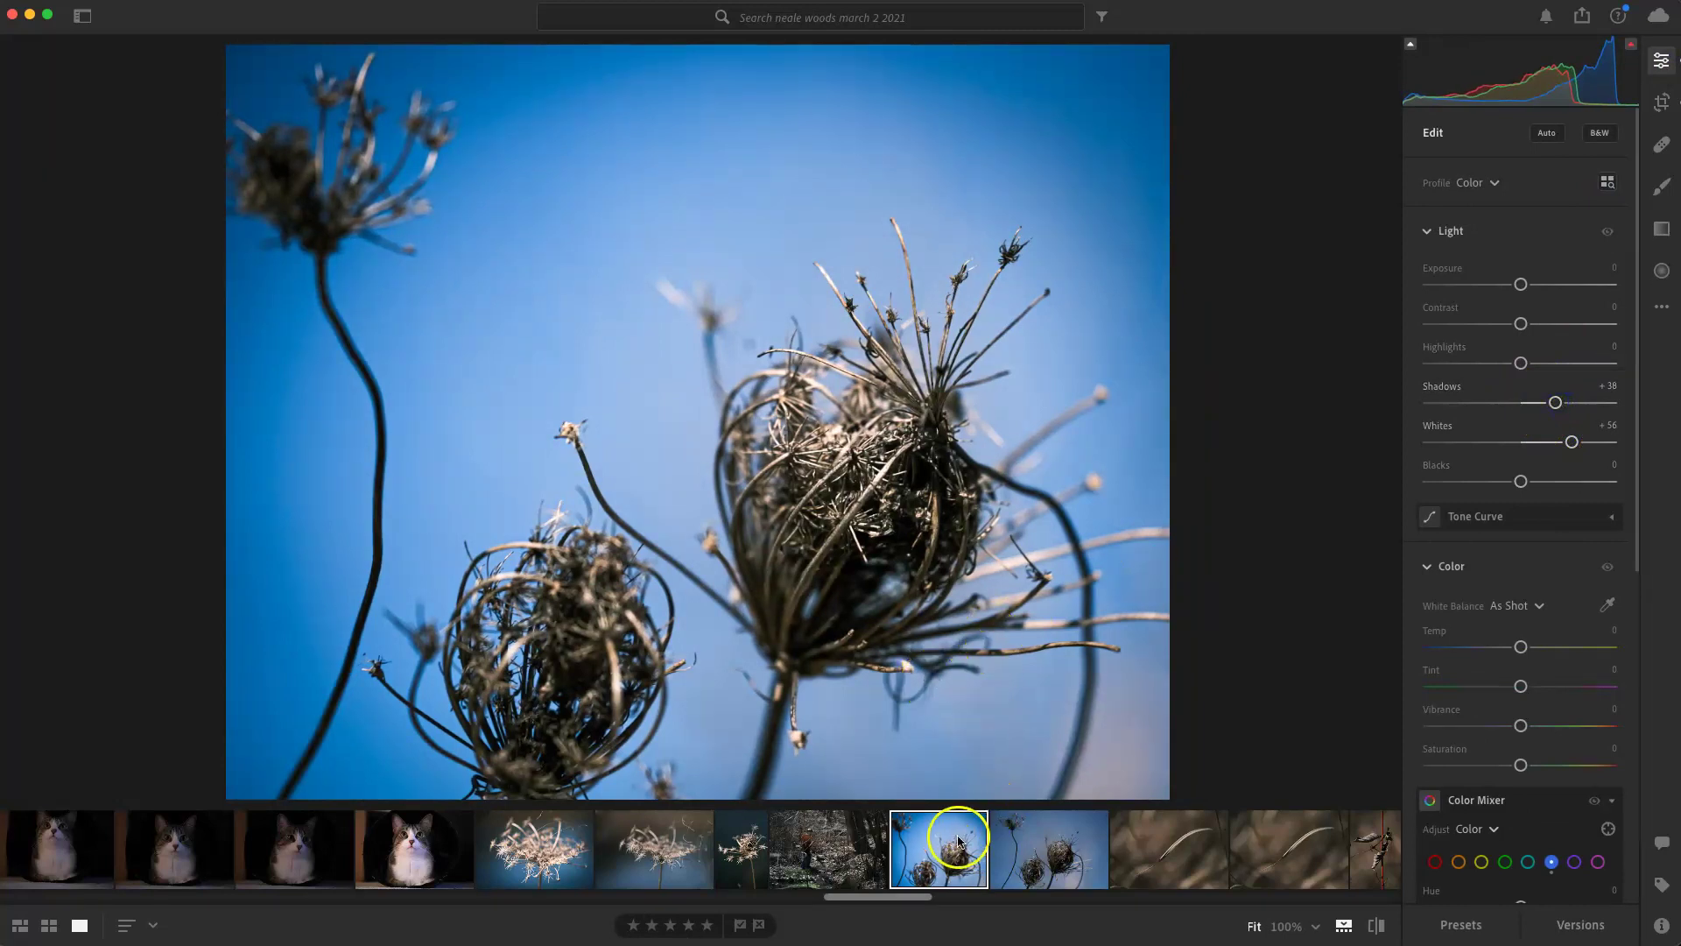
{"action": "left_click", "coordinate": [742, 924]}
Compare the two curved grass-blade photos and the vertical shots of curled leaves on a red stem, ending on the first red-stem shot
{"action": "left_click", "coordinate": [1157, 883]}
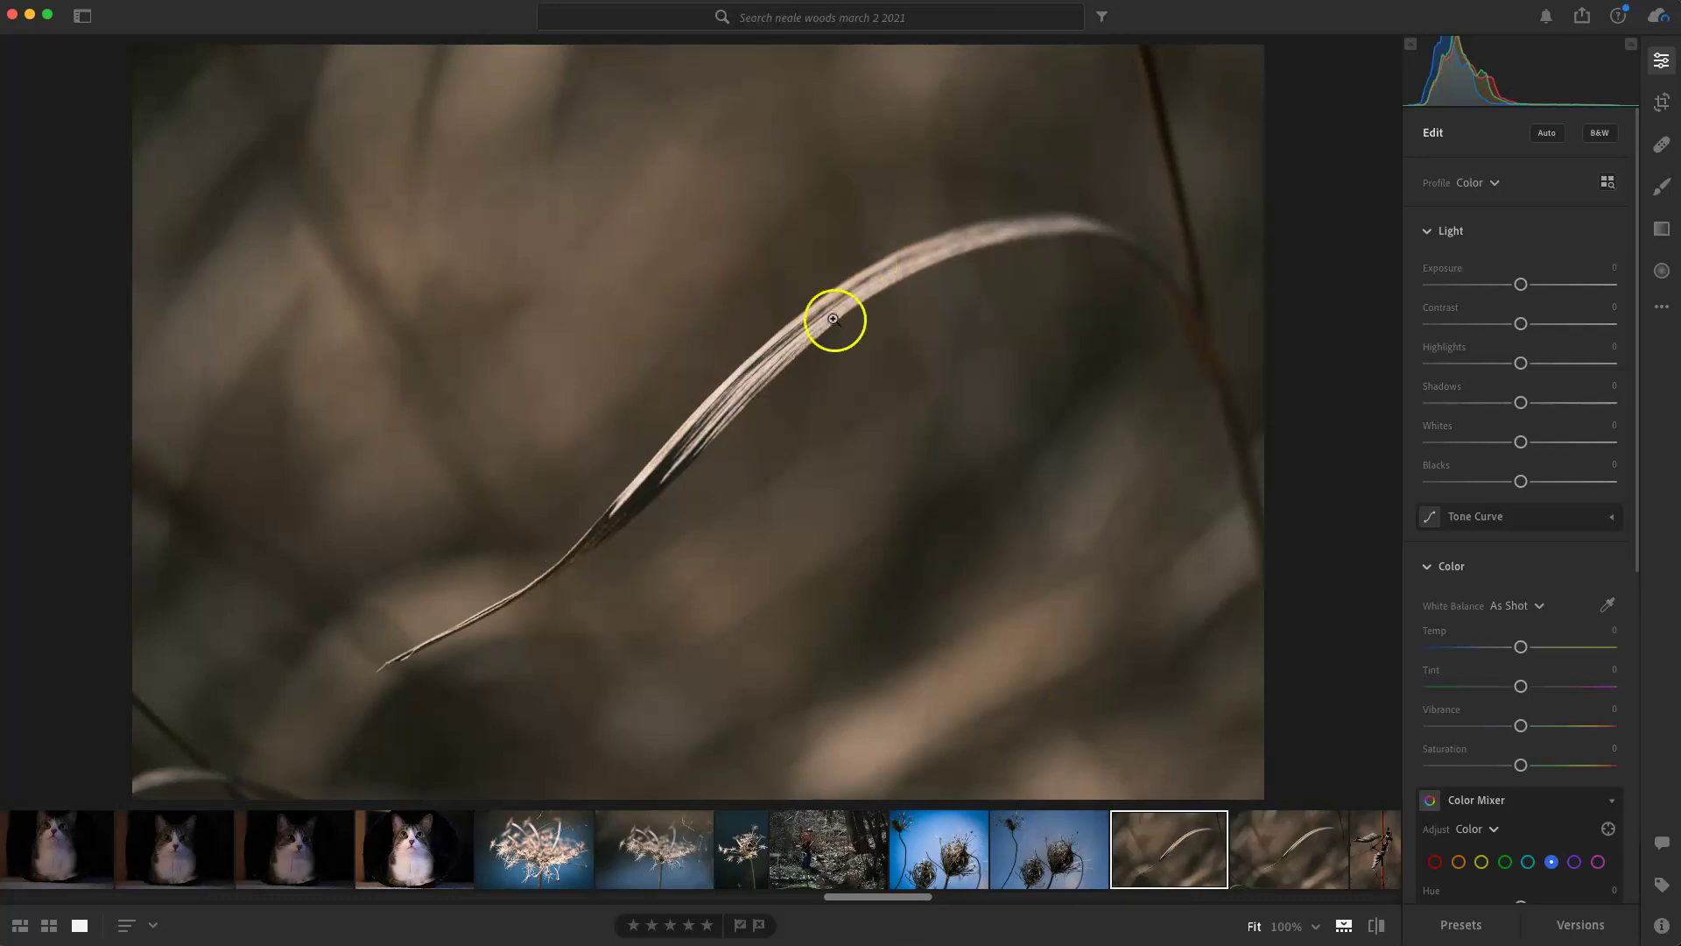
{"action": "left_click", "coordinate": [1275, 880]}
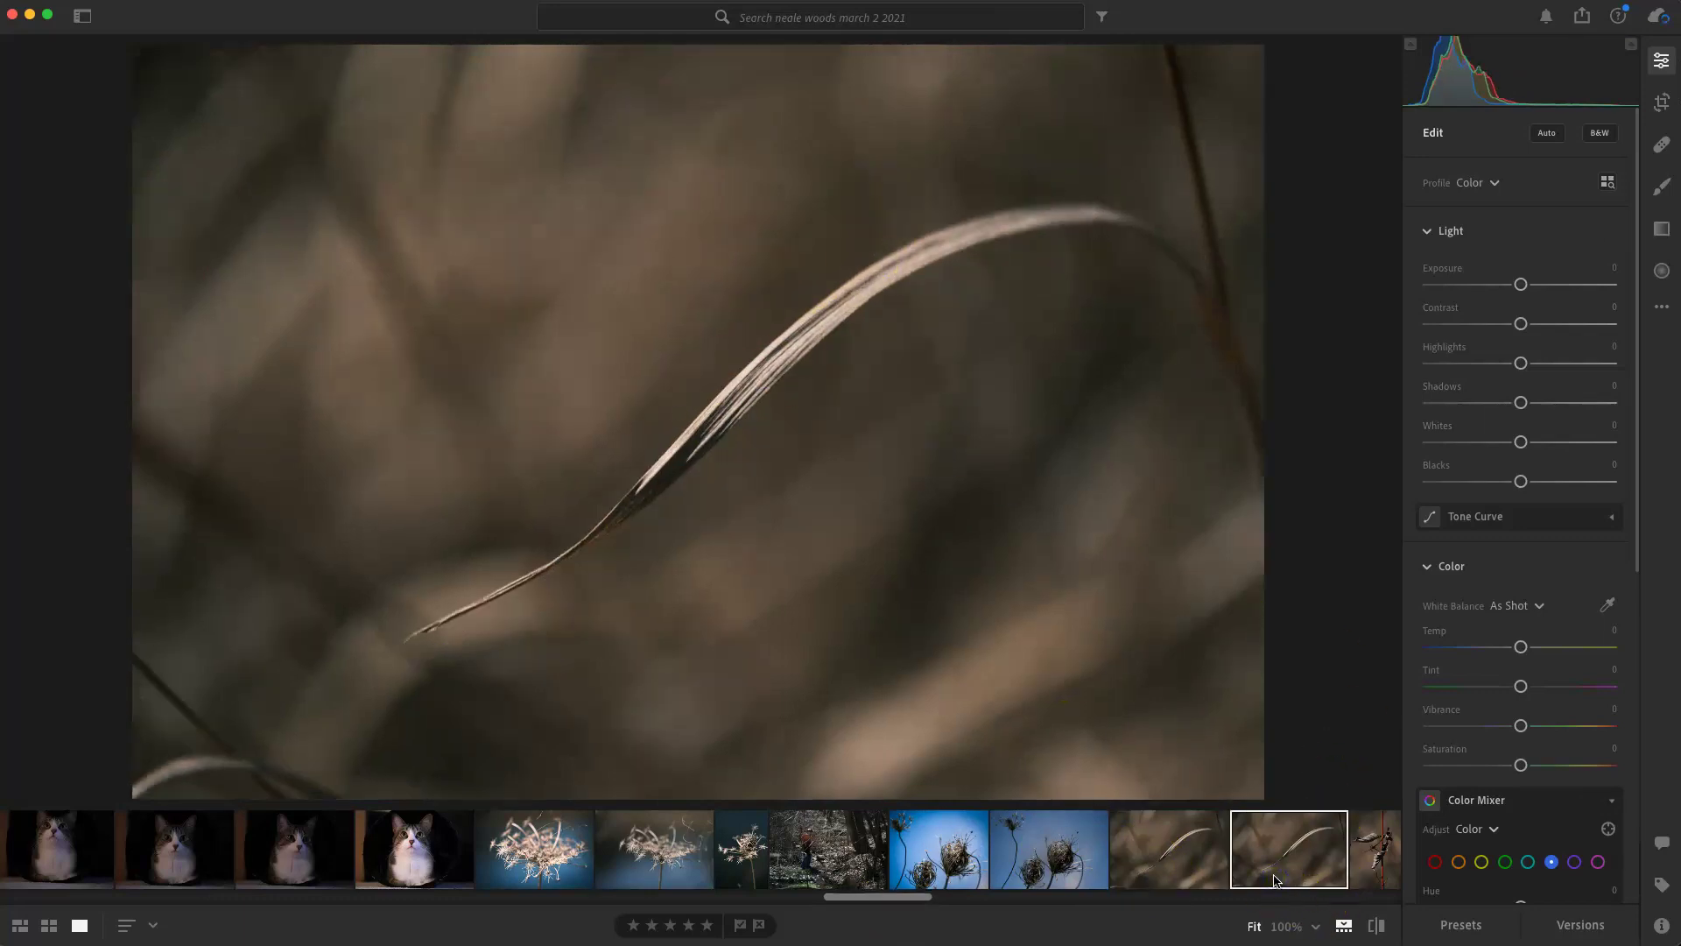
{"action": "left_click_drag", "start_coordinate": [855, 895], "coordinate": [902, 902]}
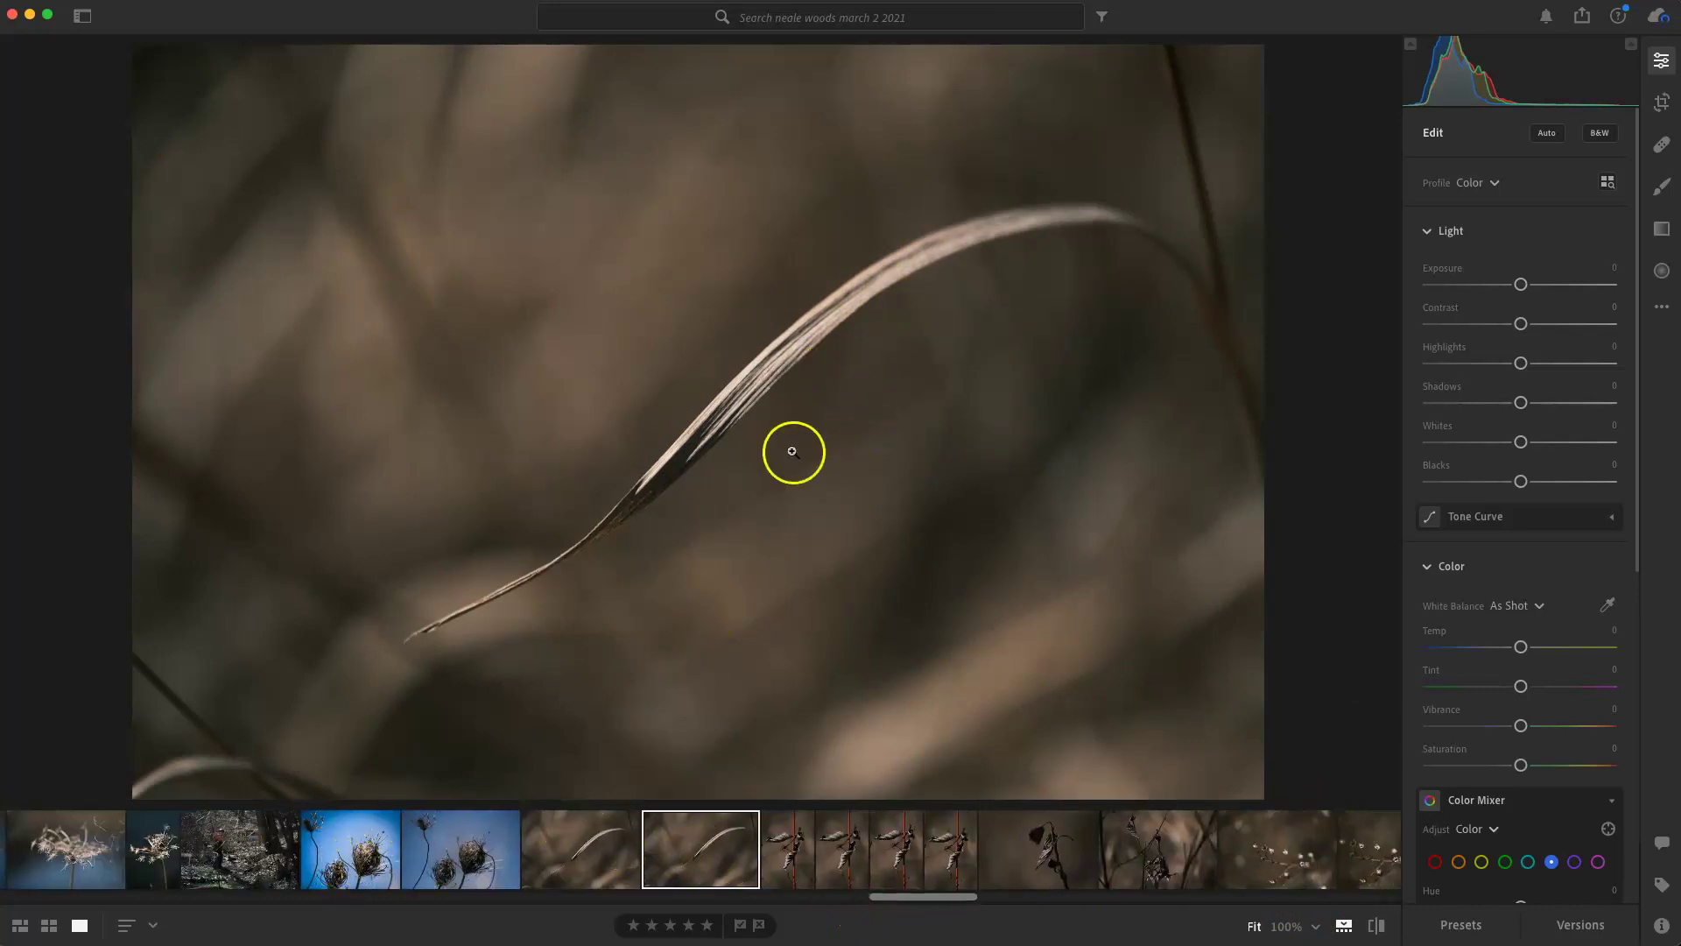
{"action": "left_click", "coordinate": [775, 862]}
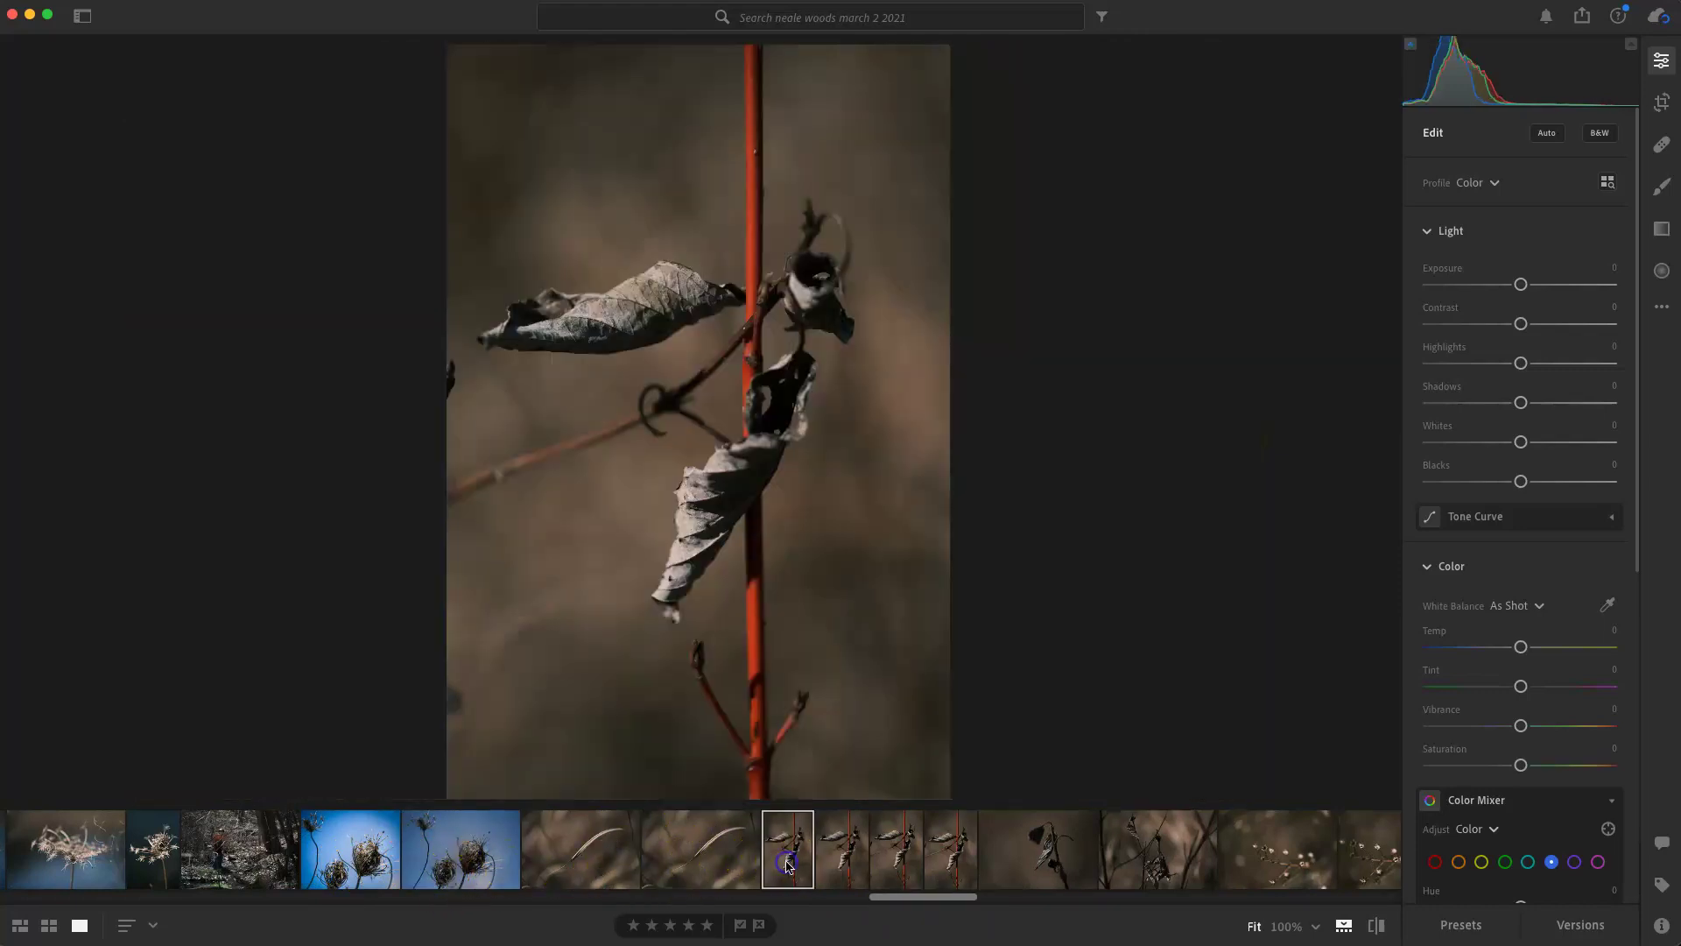
{"action": "left_click", "coordinate": [839, 857]}
{"action": "left_click", "coordinate": [933, 860]}
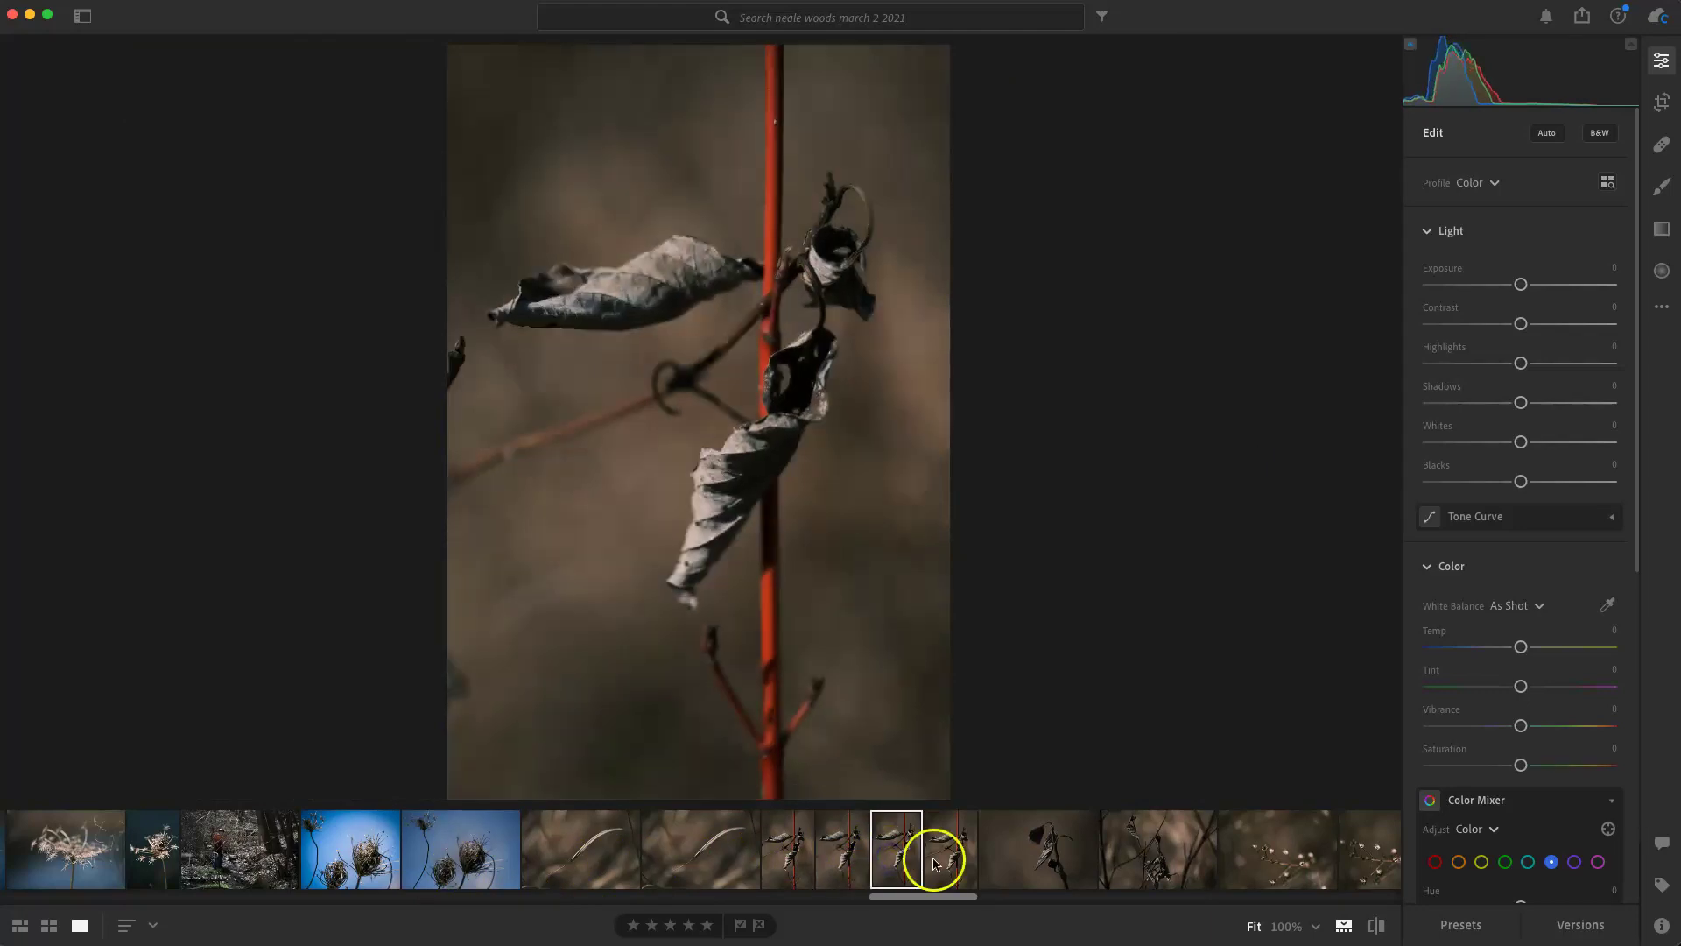
{"action": "left_click", "coordinate": [906, 865]}
{"action": "left_click", "coordinate": [796, 853]}
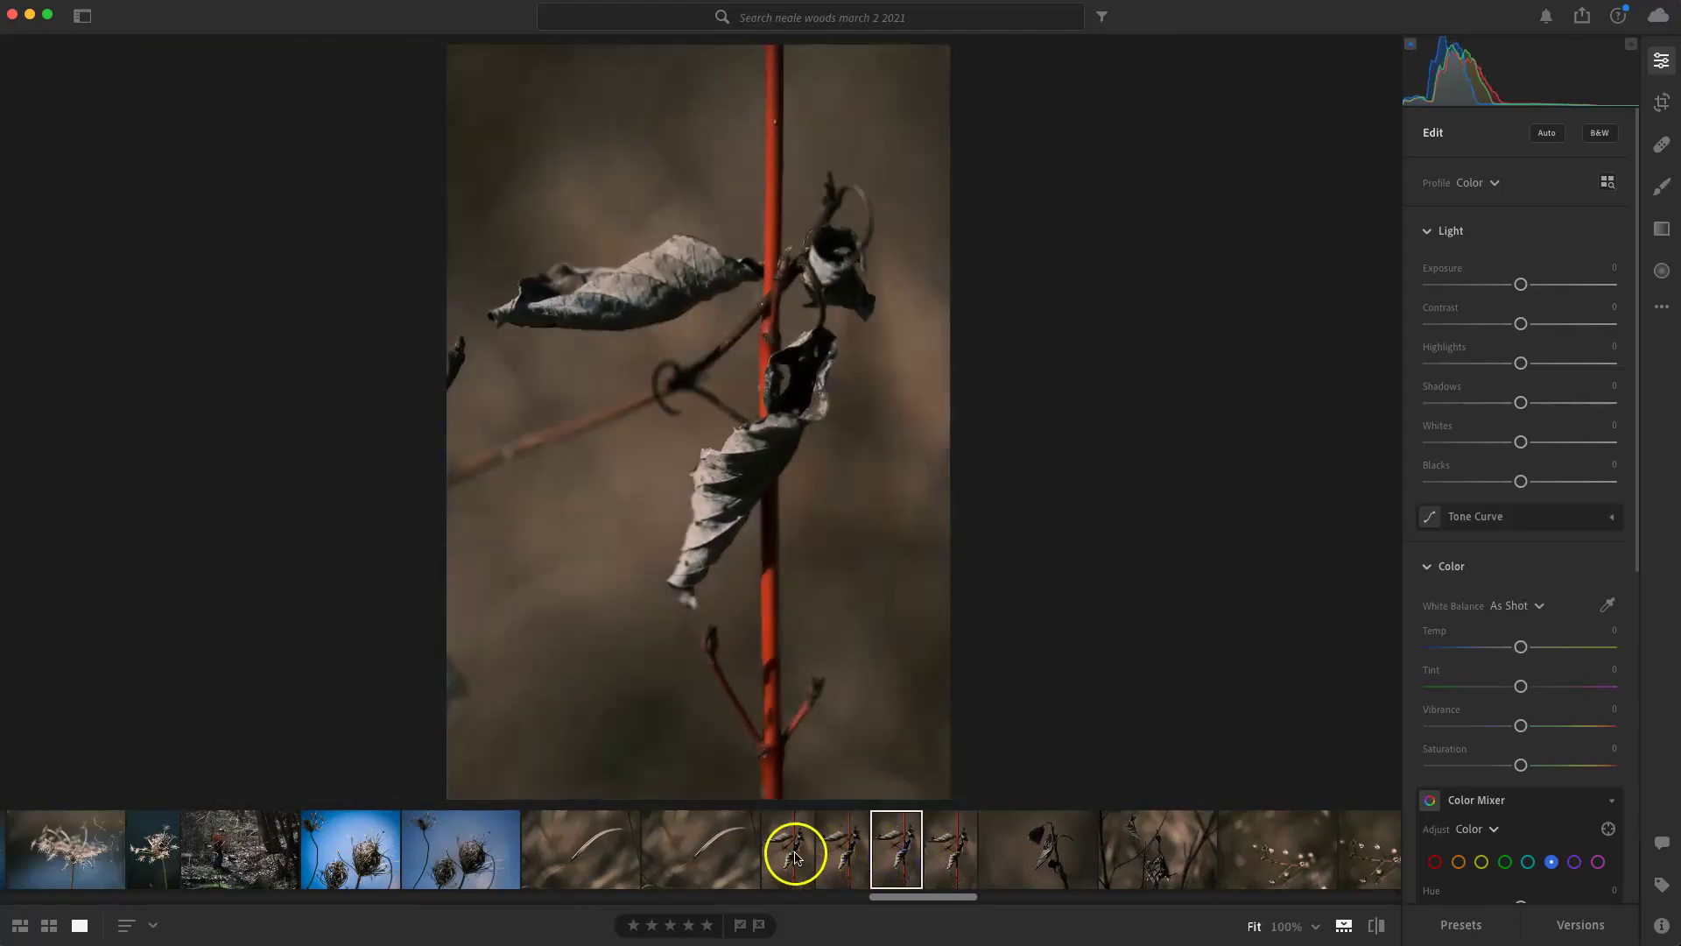
{"action": "left_click", "coordinate": [886, 865]}
{"action": "left_click", "coordinate": [786, 865]}
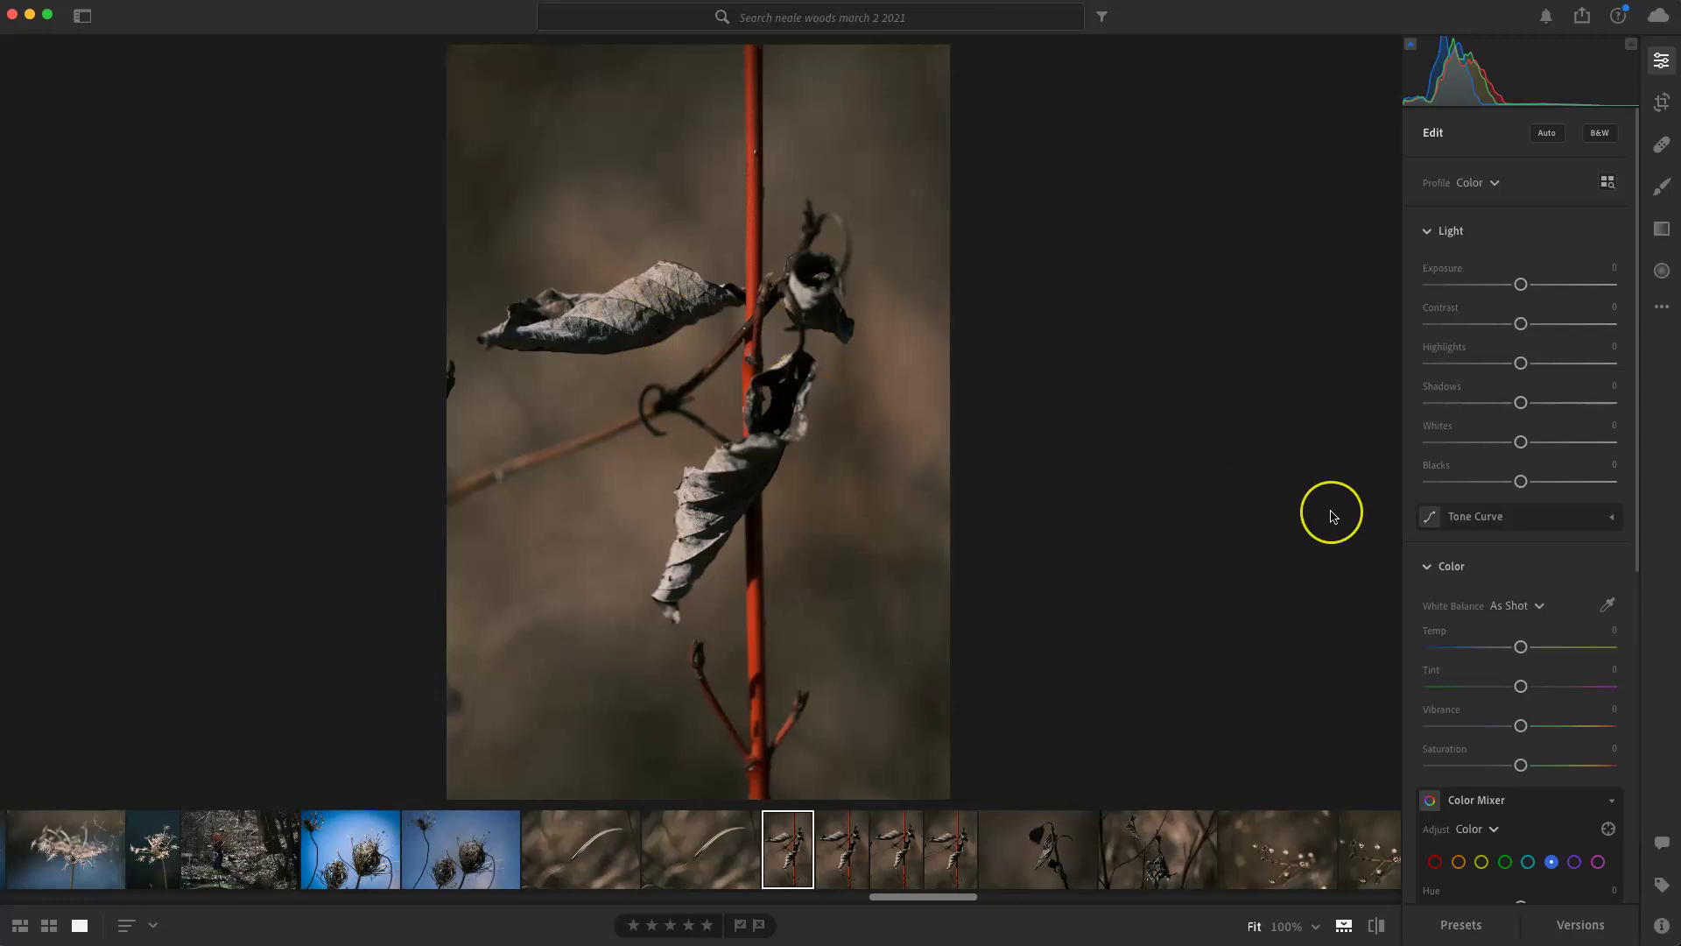
Paste the copied edit settings onto the first red-stem photo, check the curled leaf's sharpness, and flag the photo as a pick
{"action": "key", "text": "super+v"}
{"action": "left_click", "coordinate": [1296, 545]}
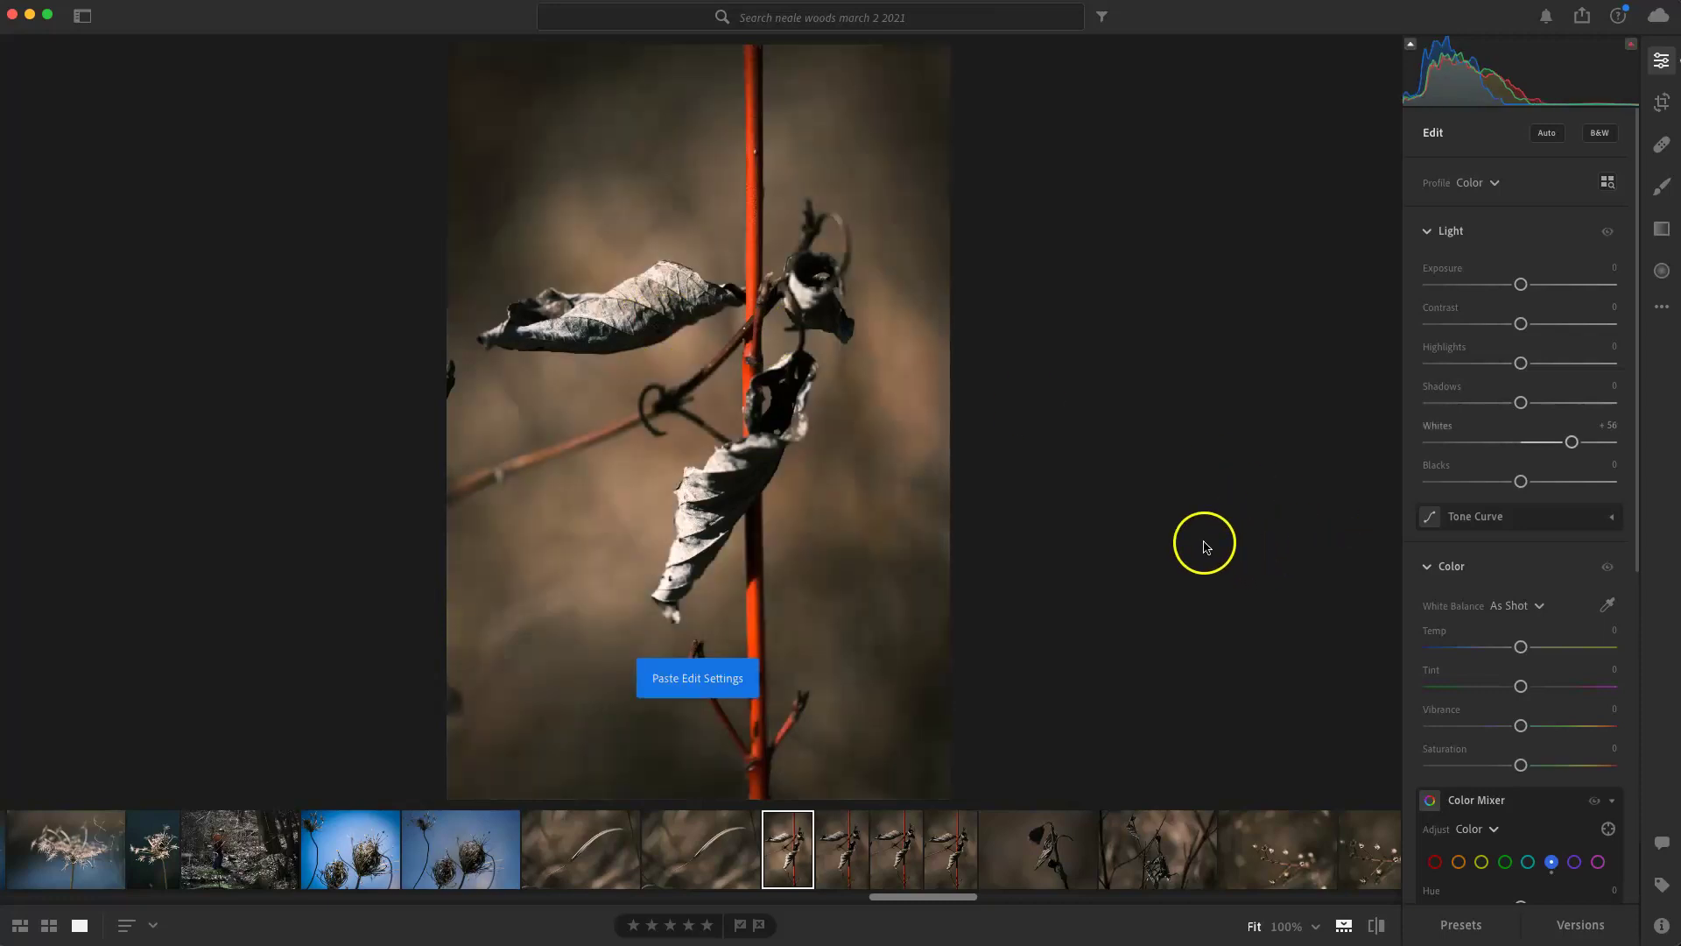
{"action": "left_click", "coordinate": [699, 532]}
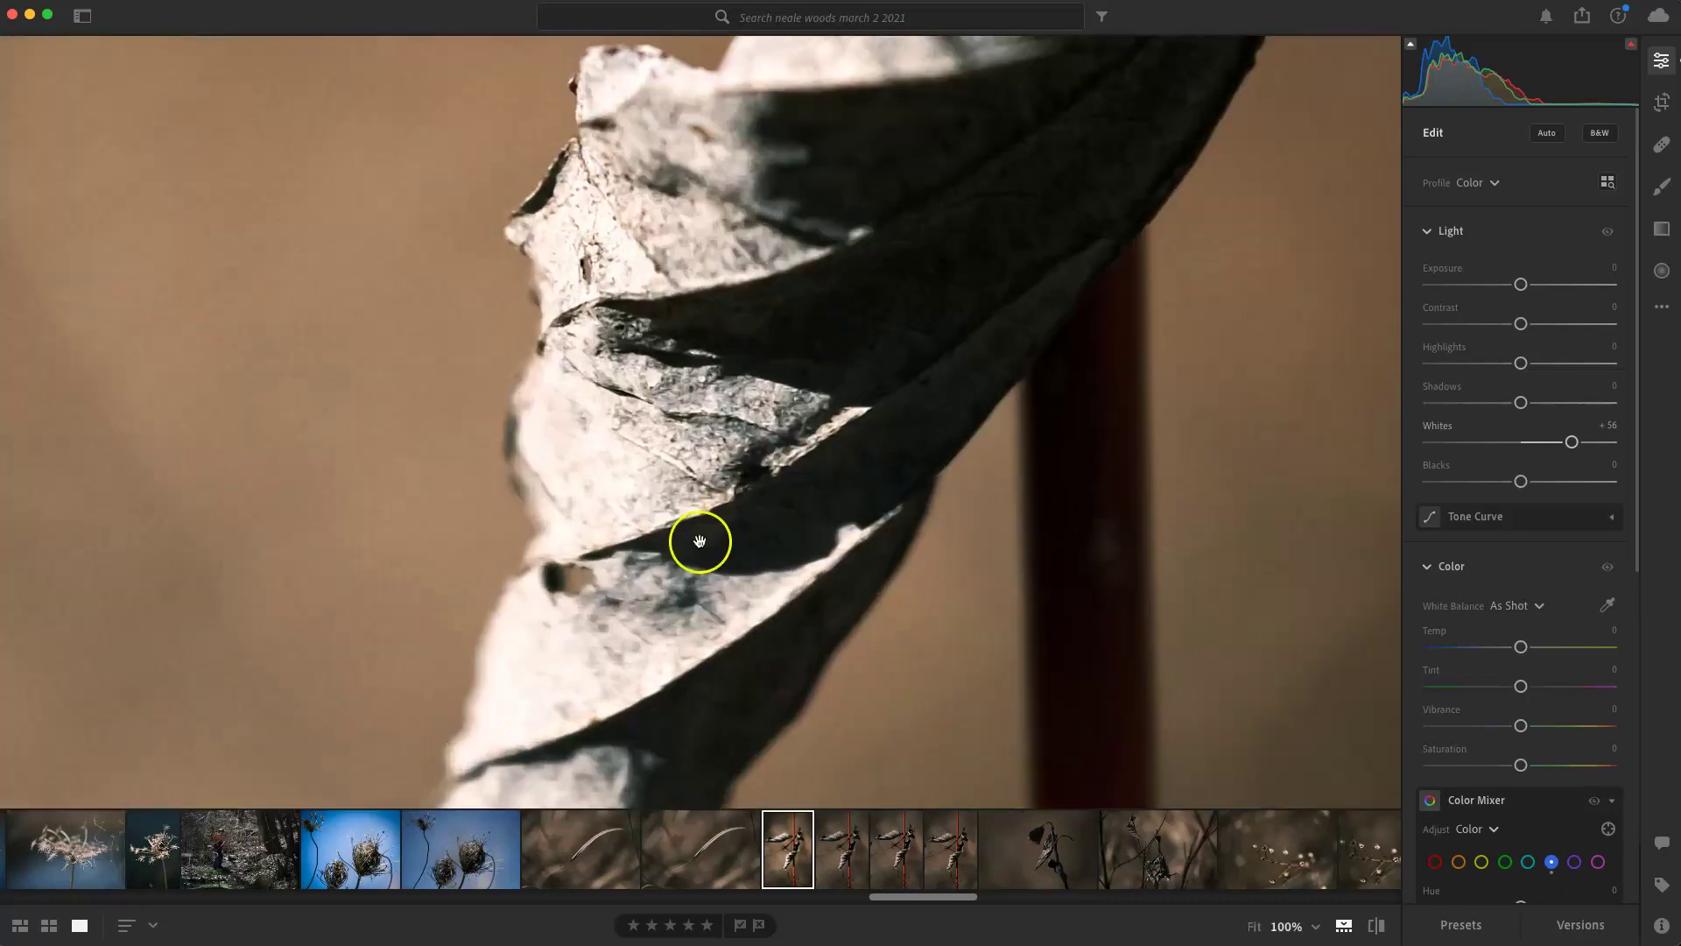
{"action": "left_click_drag", "start_coordinate": [699, 532], "coordinate": [764, 486]}
{"action": "left_click", "coordinate": [764, 481]}
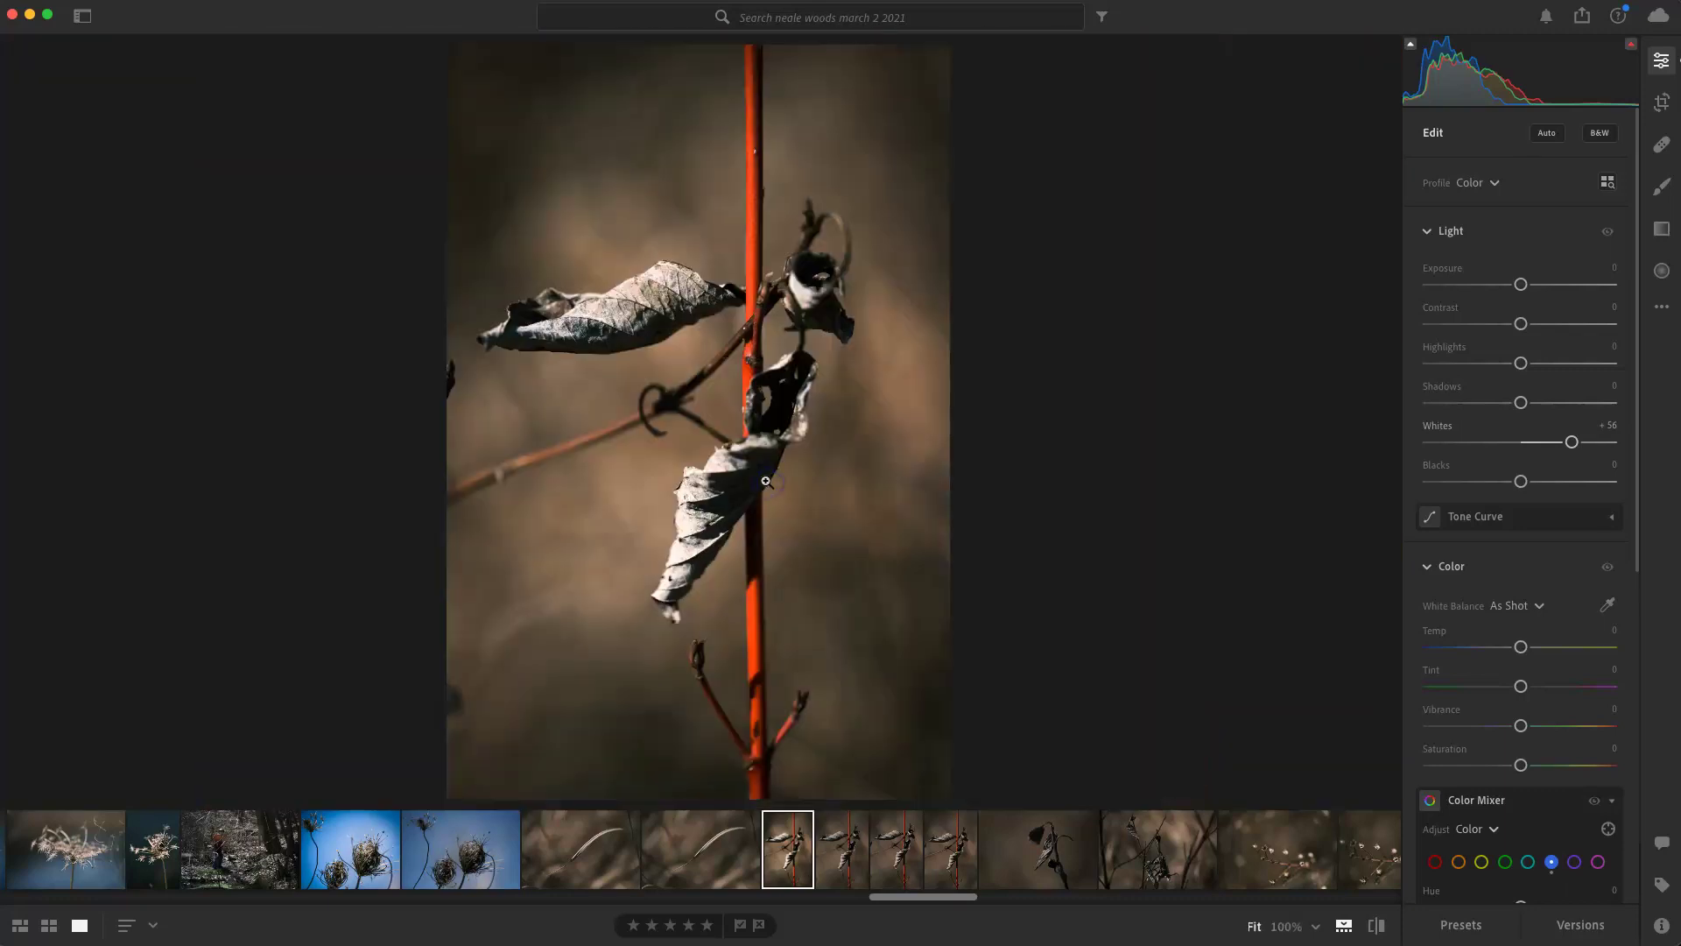
{"action": "left_click", "coordinate": [772, 505]}
{"action": "left_click", "coordinate": [818, 618]}
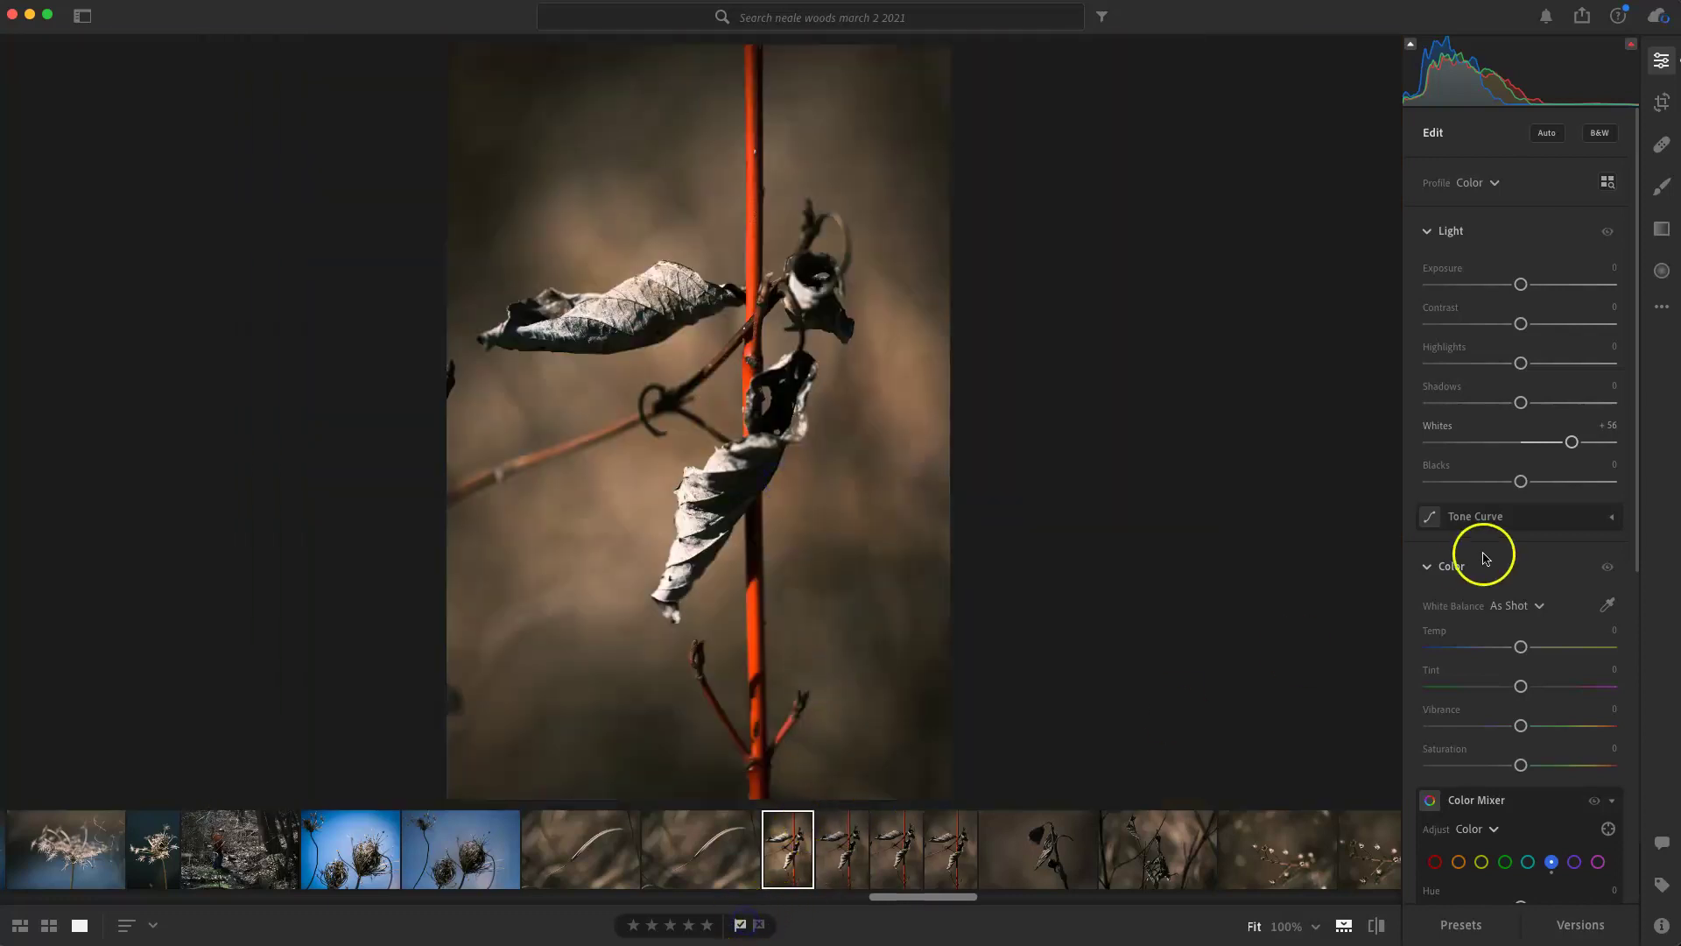
Review the two dark curled-leaf photos and the three dried-flower branch shots after the red-stem series, ending on the third branch shot
{"action": "left_click", "coordinate": [1026, 870]}
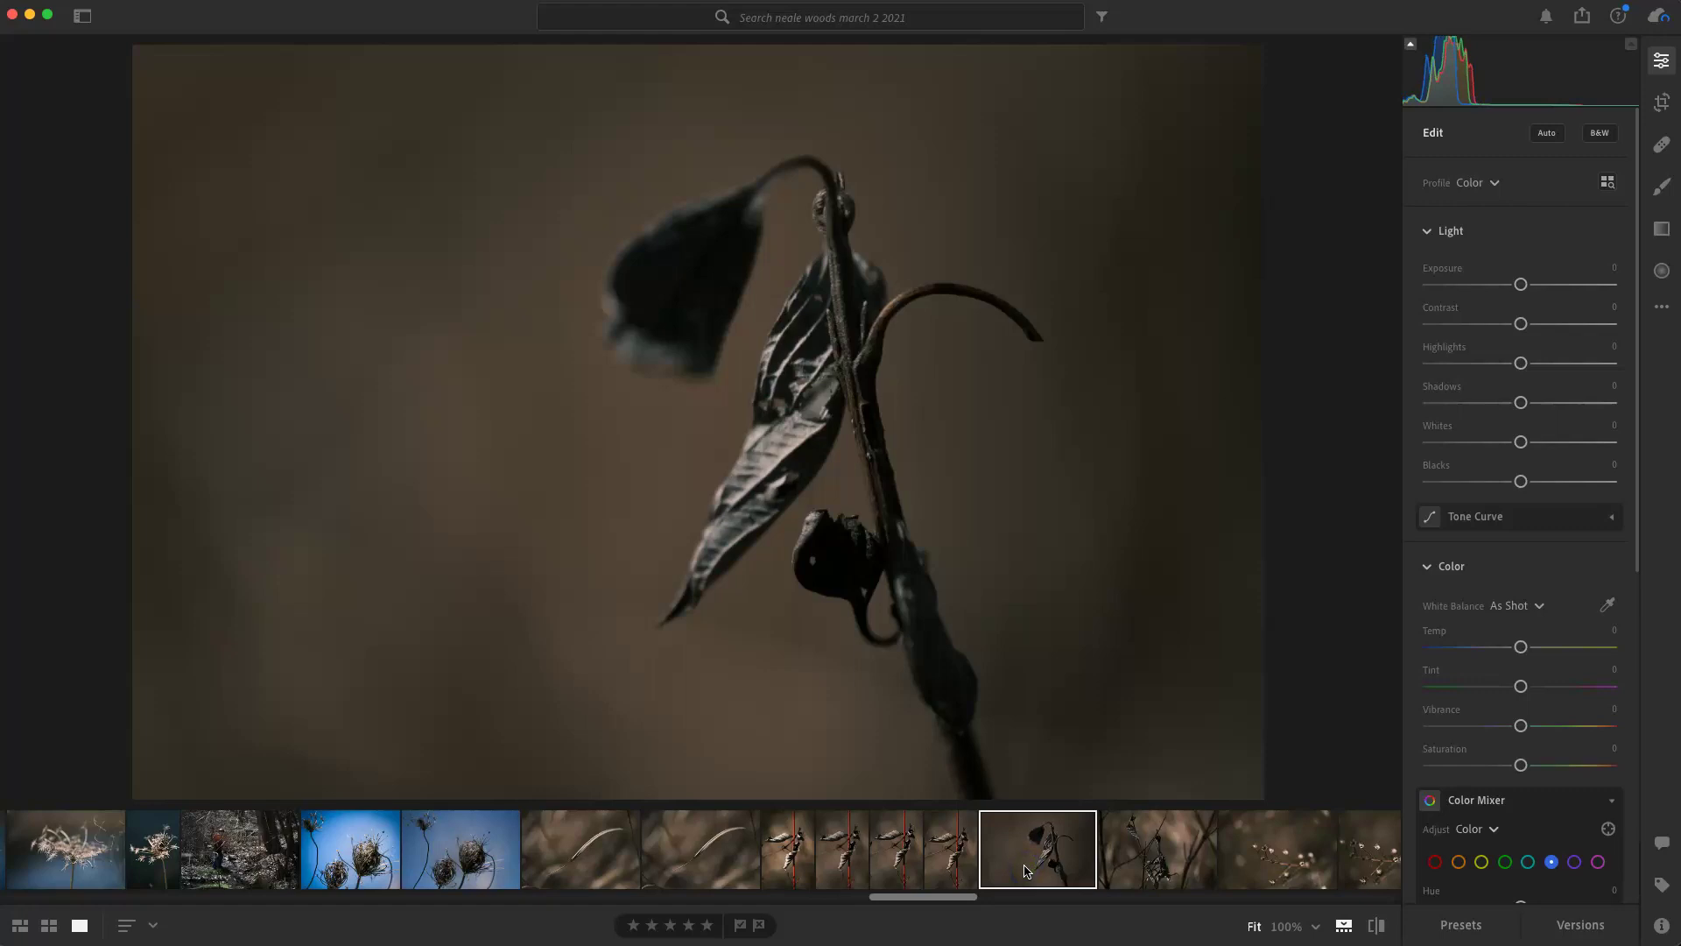
{"action": "mouse_move", "coordinate": [934, 905]}
{"action": "left_mouse_down"}
{"action": "mouse_move", "coordinate": [1034, 905]}
{"action": "mouse_move", "coordinate": [903, 905]}
{"action": "mouse_move", "coordinate": [937, 905]}
{"action": "left_mouse_up"}
{"action": "left_click", "coordinate": [835, 869]}
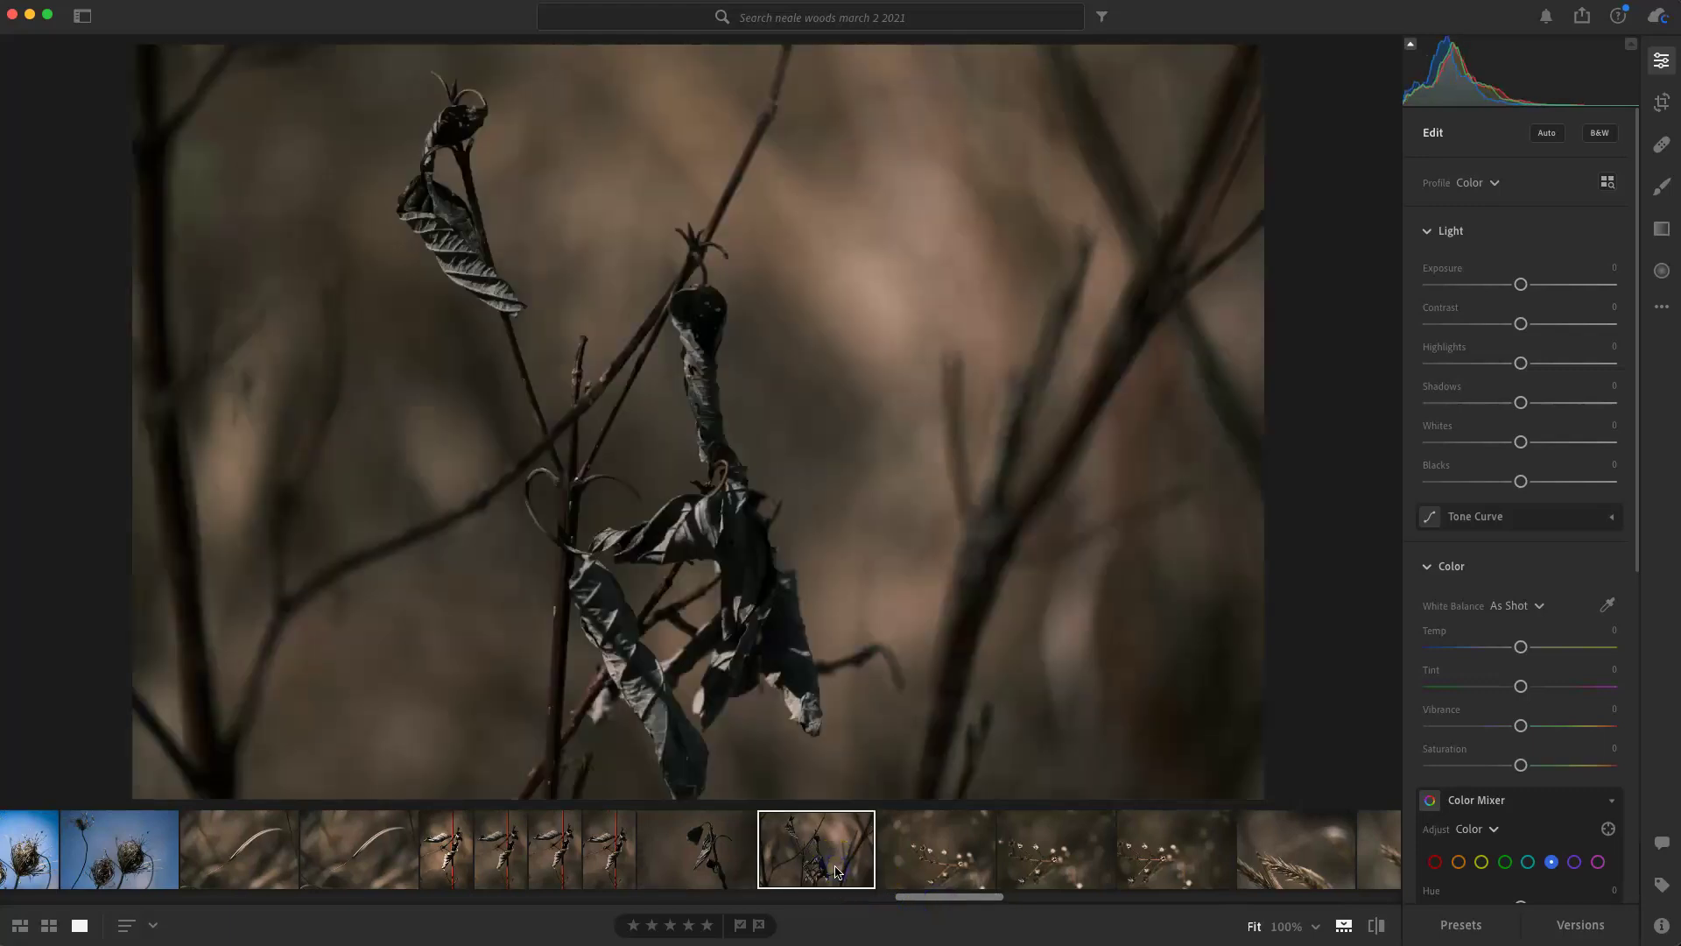
{"action": "left_click", "coordinate": [713, 863]}
{"action": "left_click", "coordinate": [814, 869]}
{"action": "left_click", "coordinate": [921, 867]}
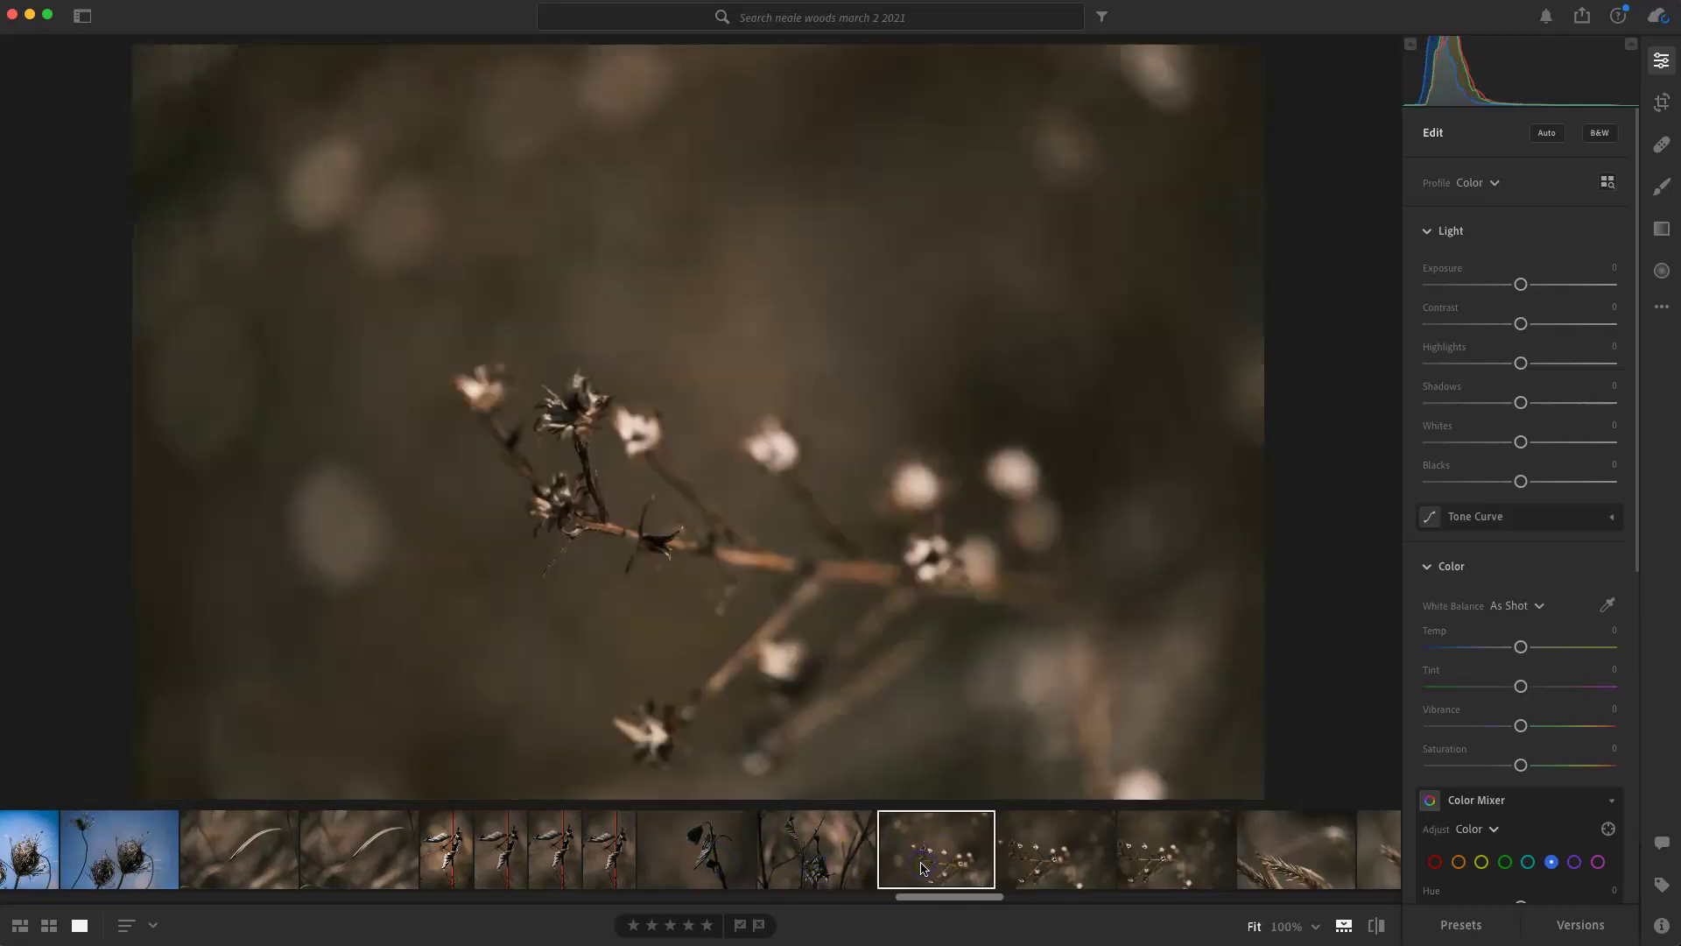
{"action": "left_click", "coordinate": [1052, 860]}
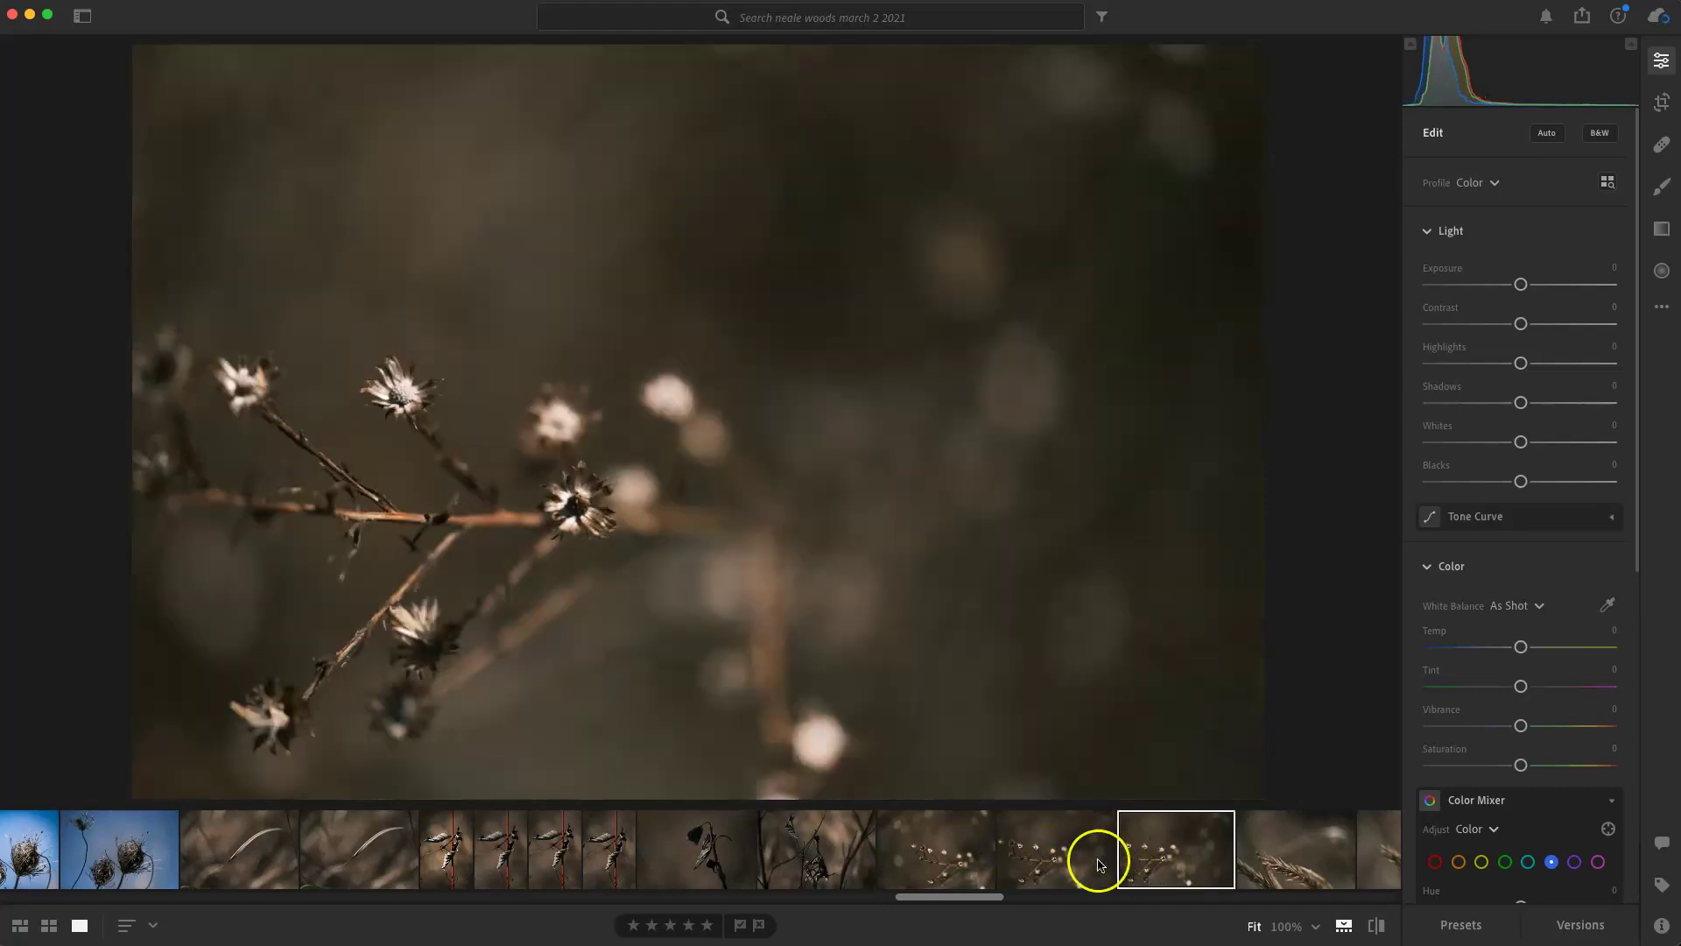
Check the third dried-flower branch photo's focus, paste the copied edit settings onto it, and set Whites to +35
{"action": "left_click", "coordinate": [561, 504]}
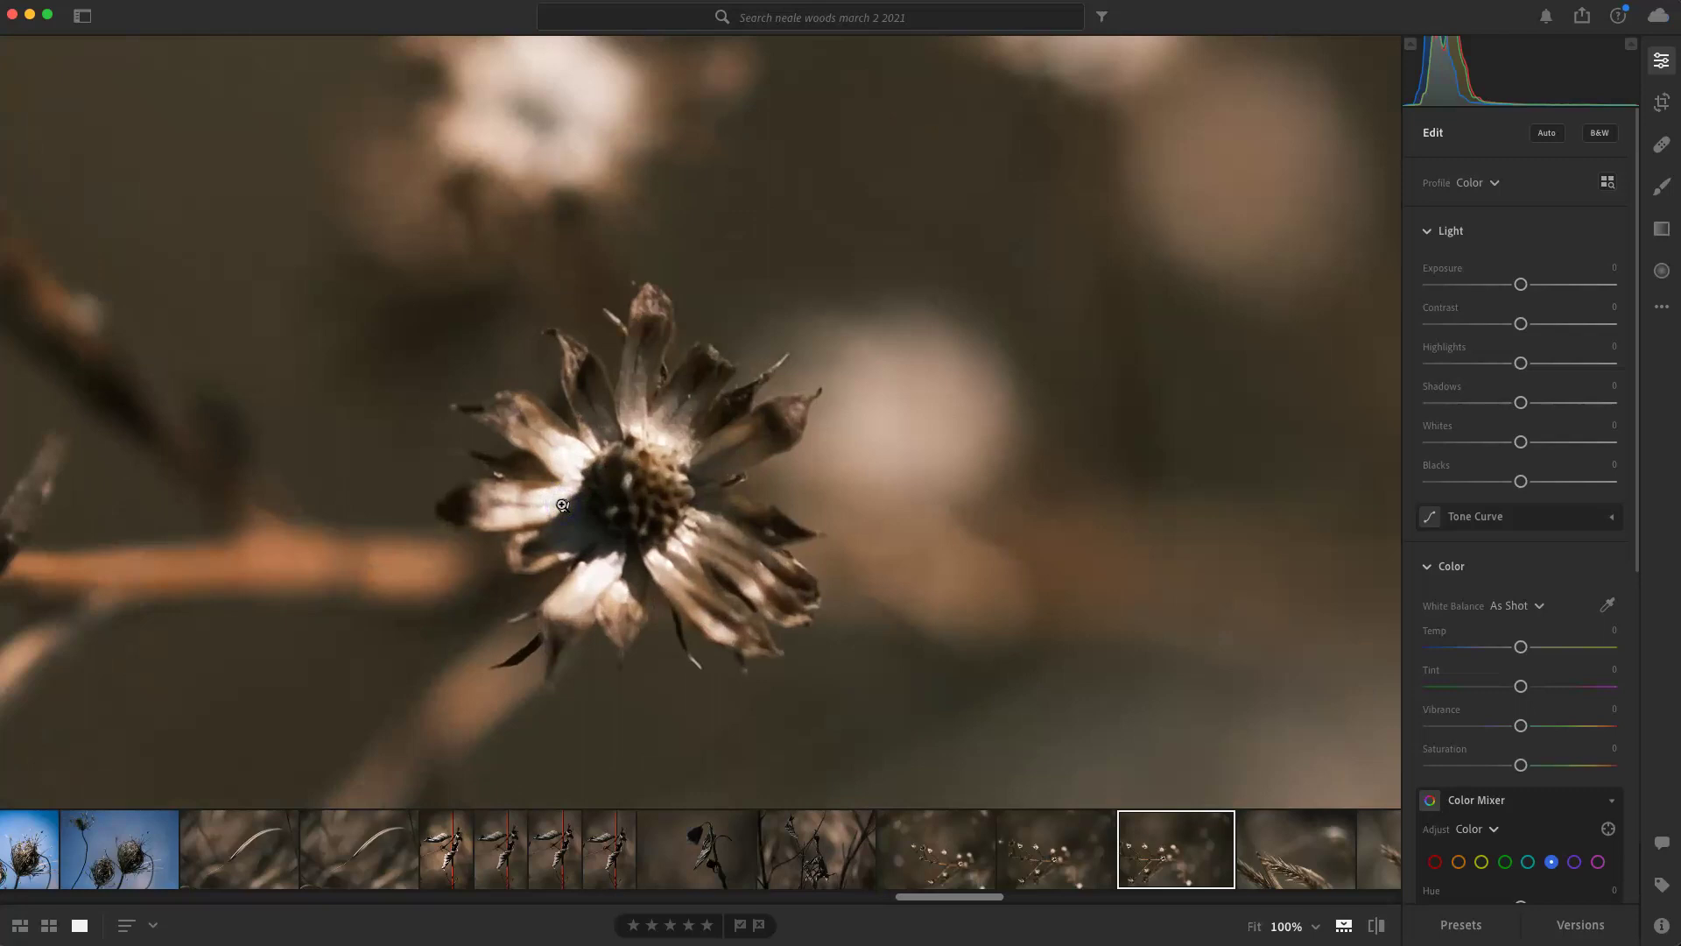
{"action": "scroll", "coordinate": [561, 505], "scroll_direction": "down", "scroll_amount": 5}
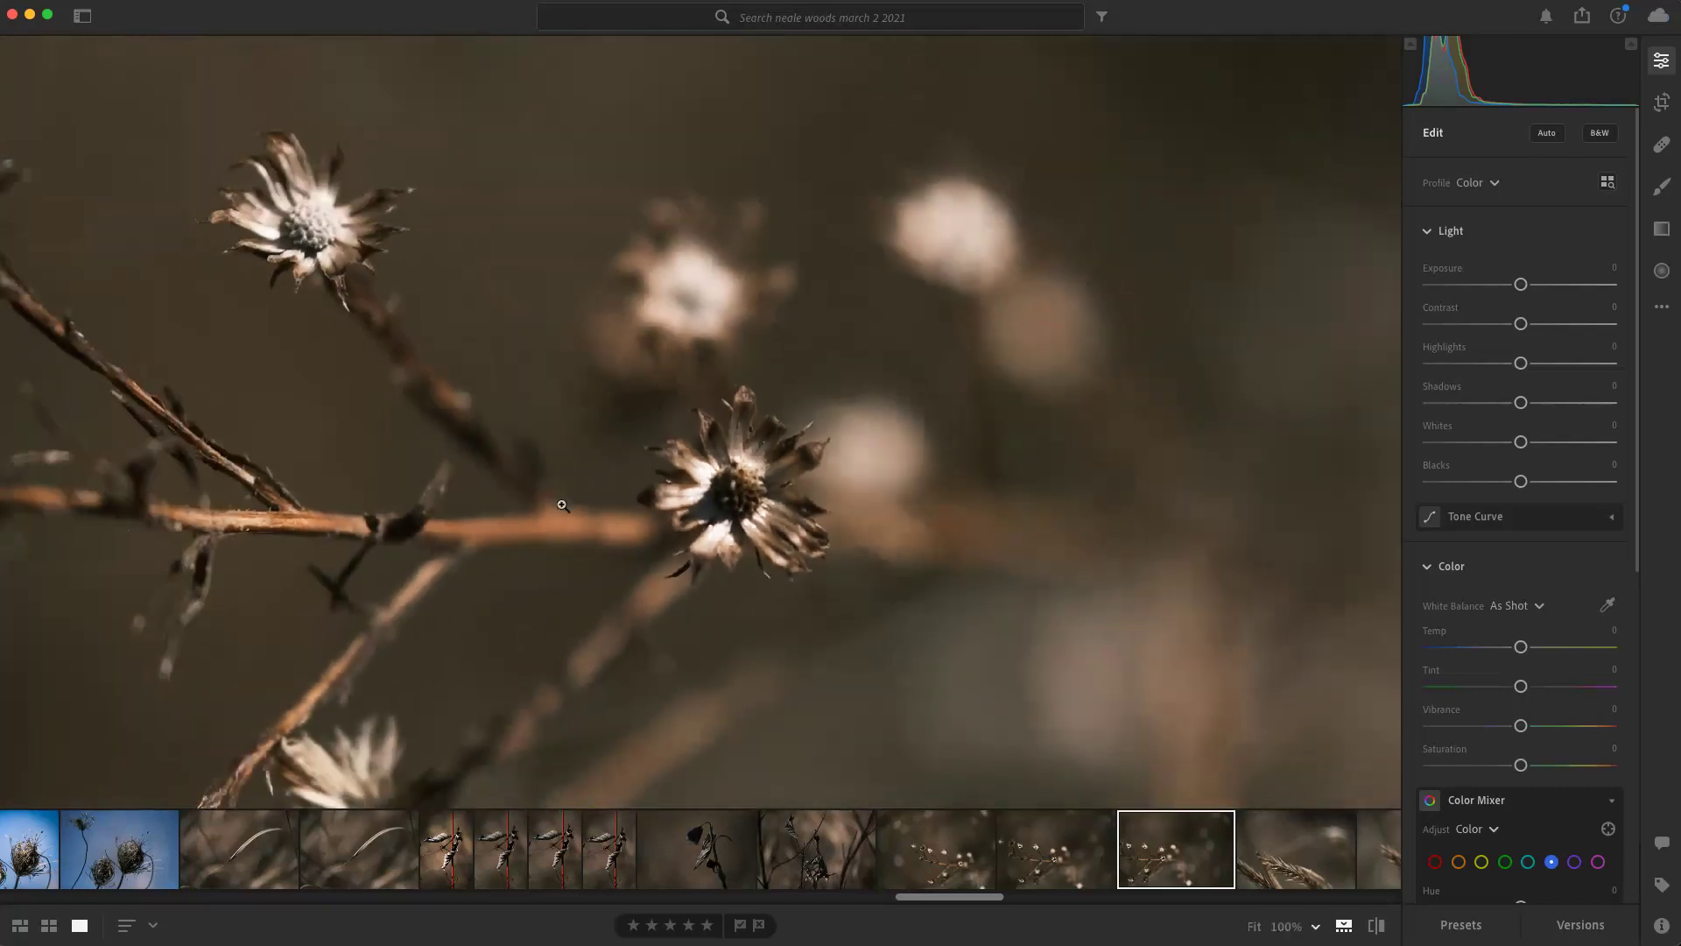
{"action": "scroll", "coordinate": [561, 504], "scroll_direction": "down", "scroll_amount": 2}
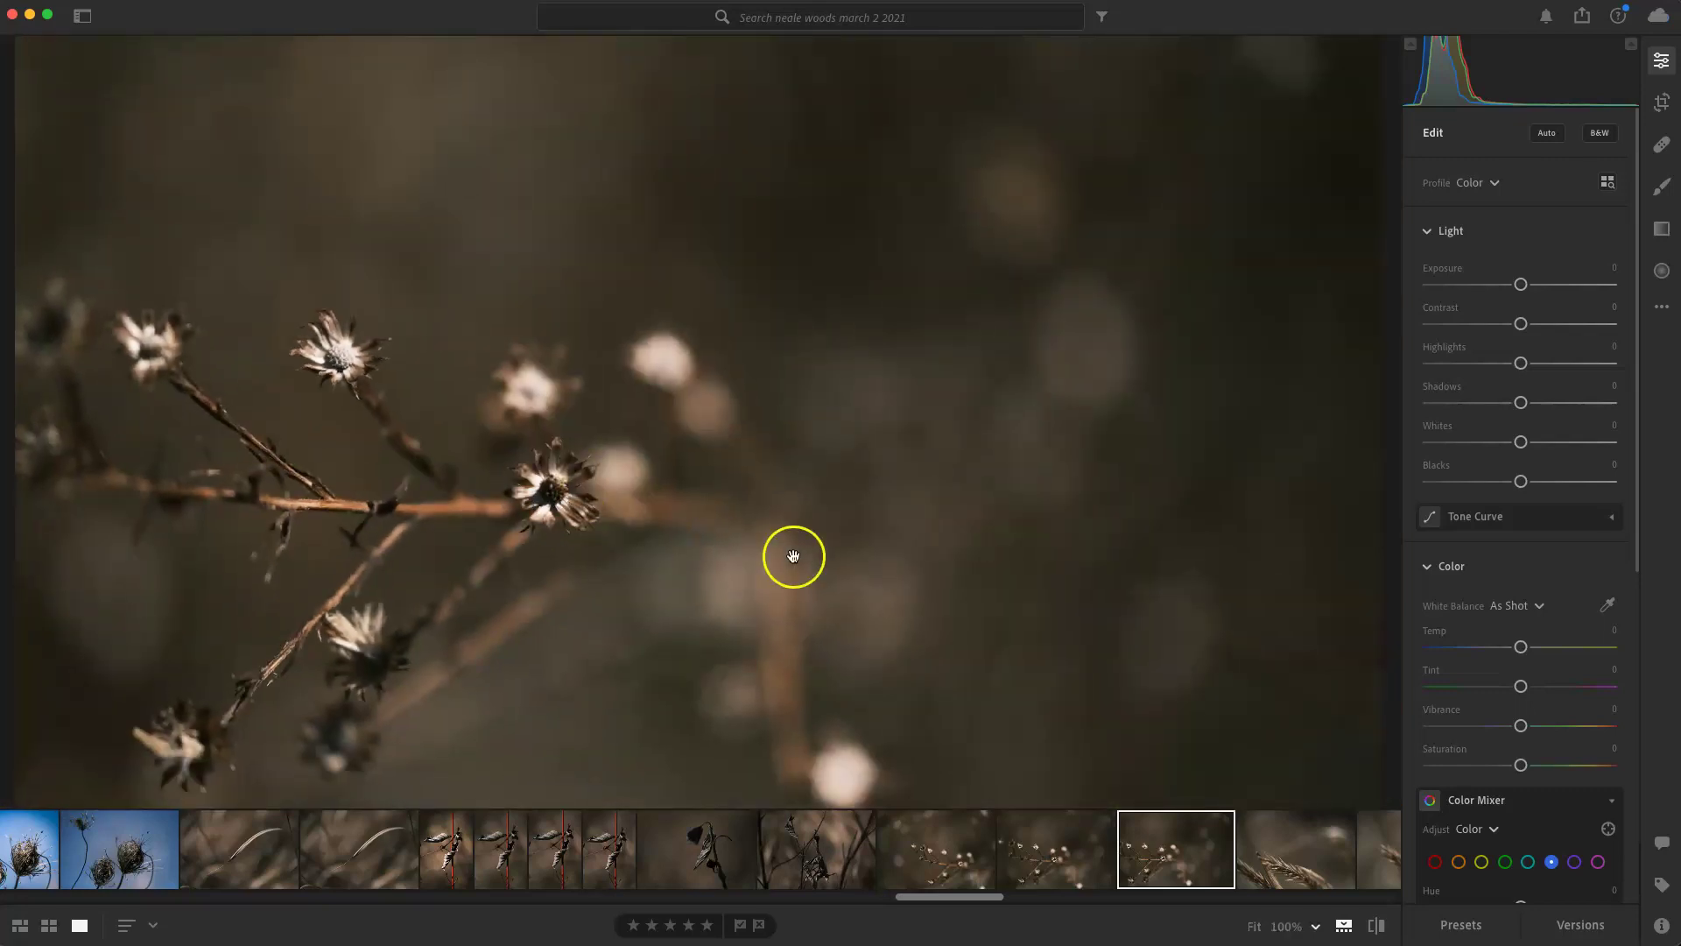
{"action": "key", "text": "super+v"}
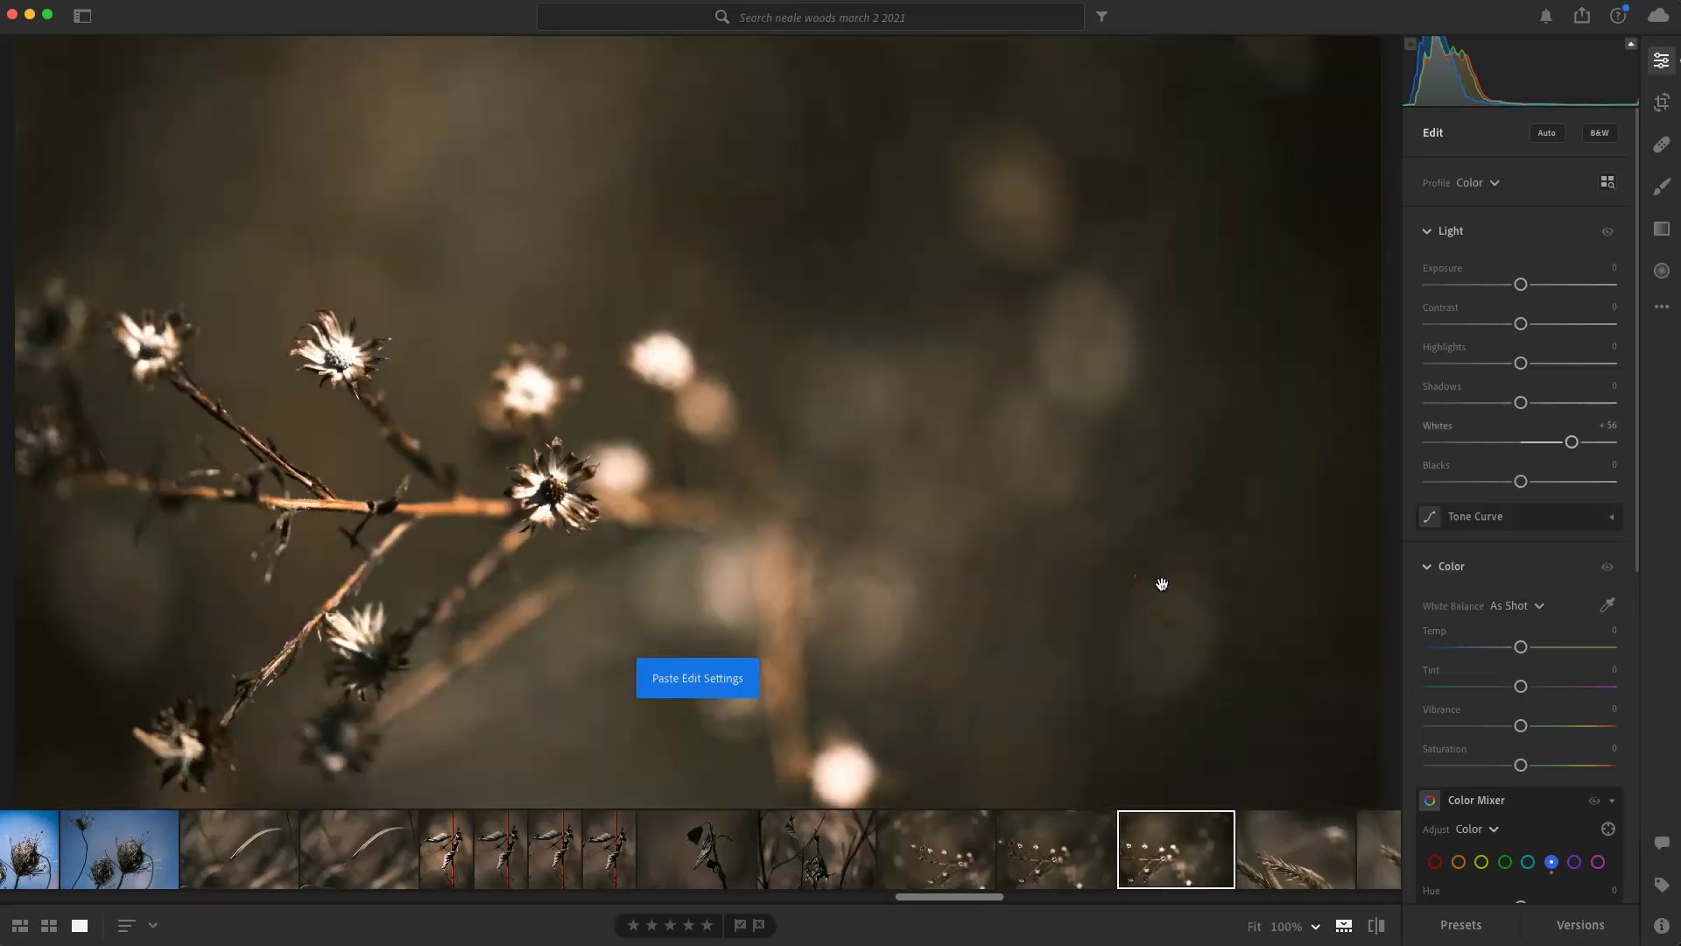
{"action": "left_click", "coordinate": [1546, 443]}
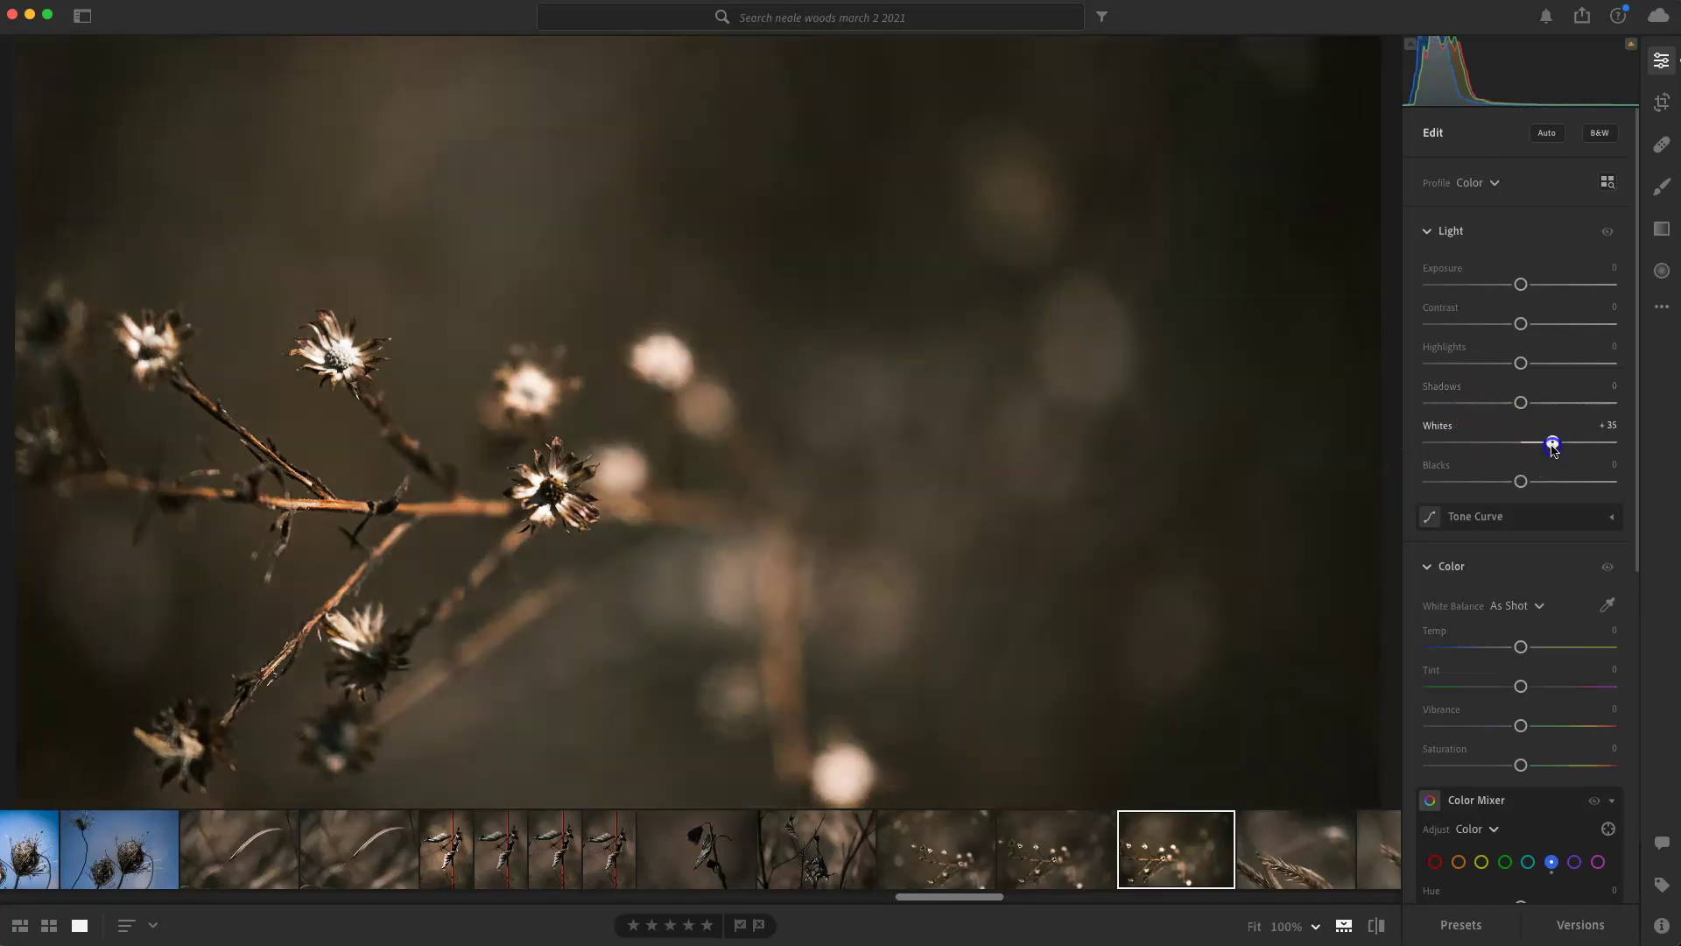
Review the series of dried grass-head close-ups, from the first low-framed shot to the one with the bent blade
{"action": "left_click", "coordinate": [1296, 863]}
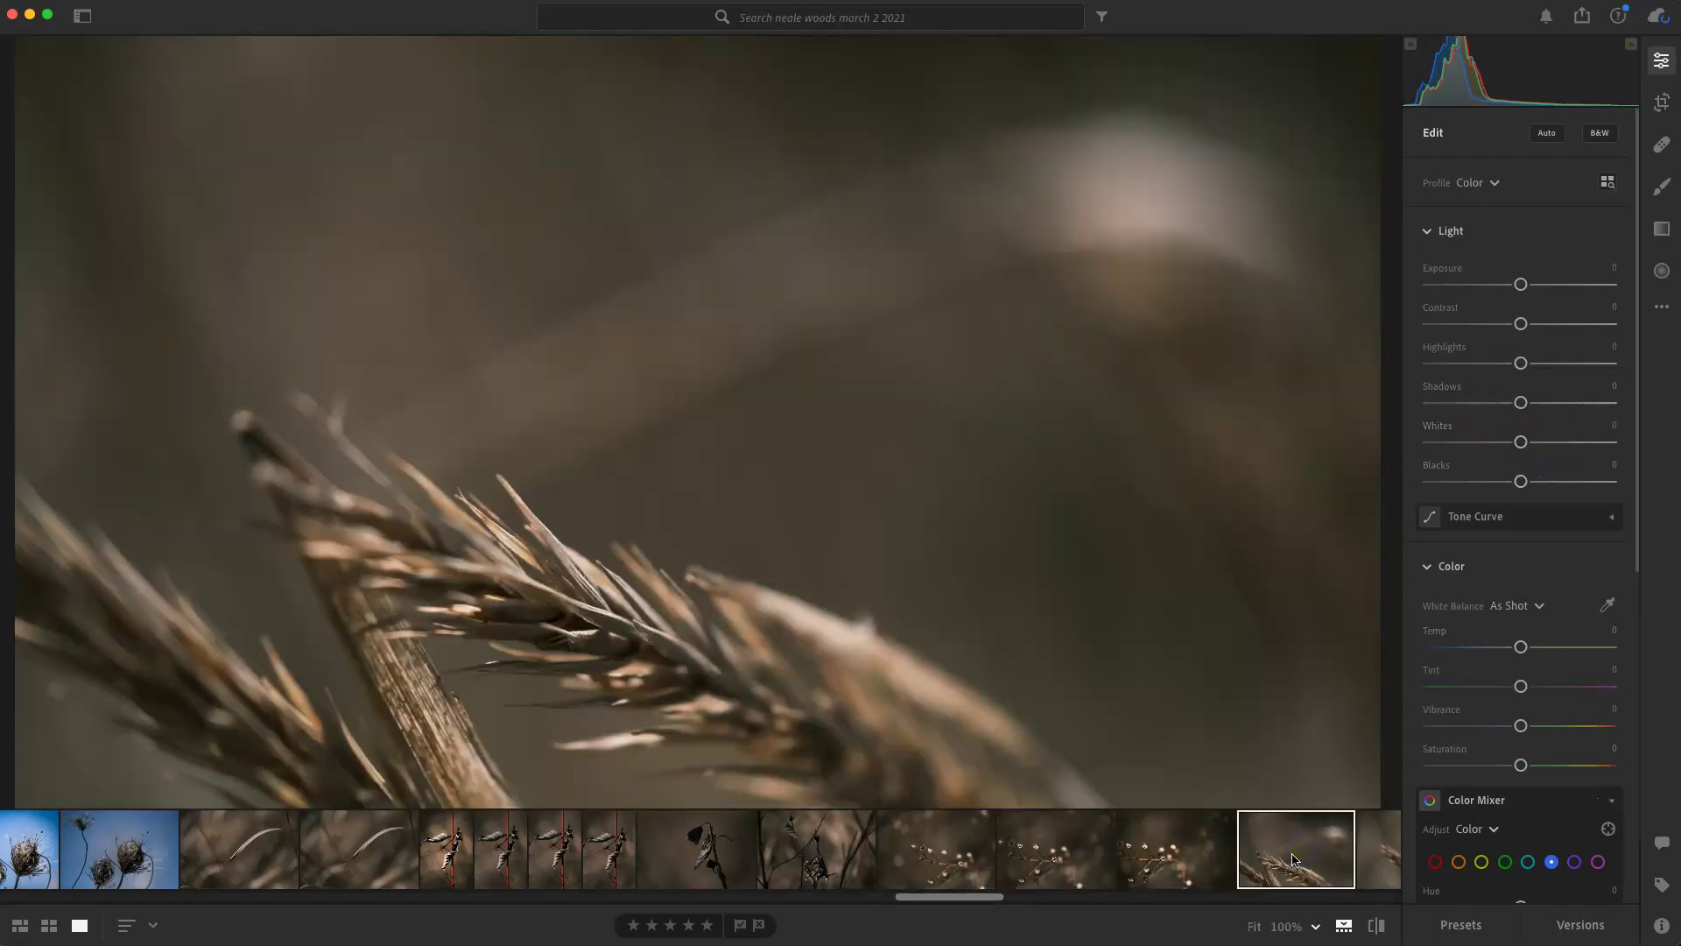
{"action": "left_click_drag", "start_coordinate": [975, 896], "coordinate": [1052, 896]}
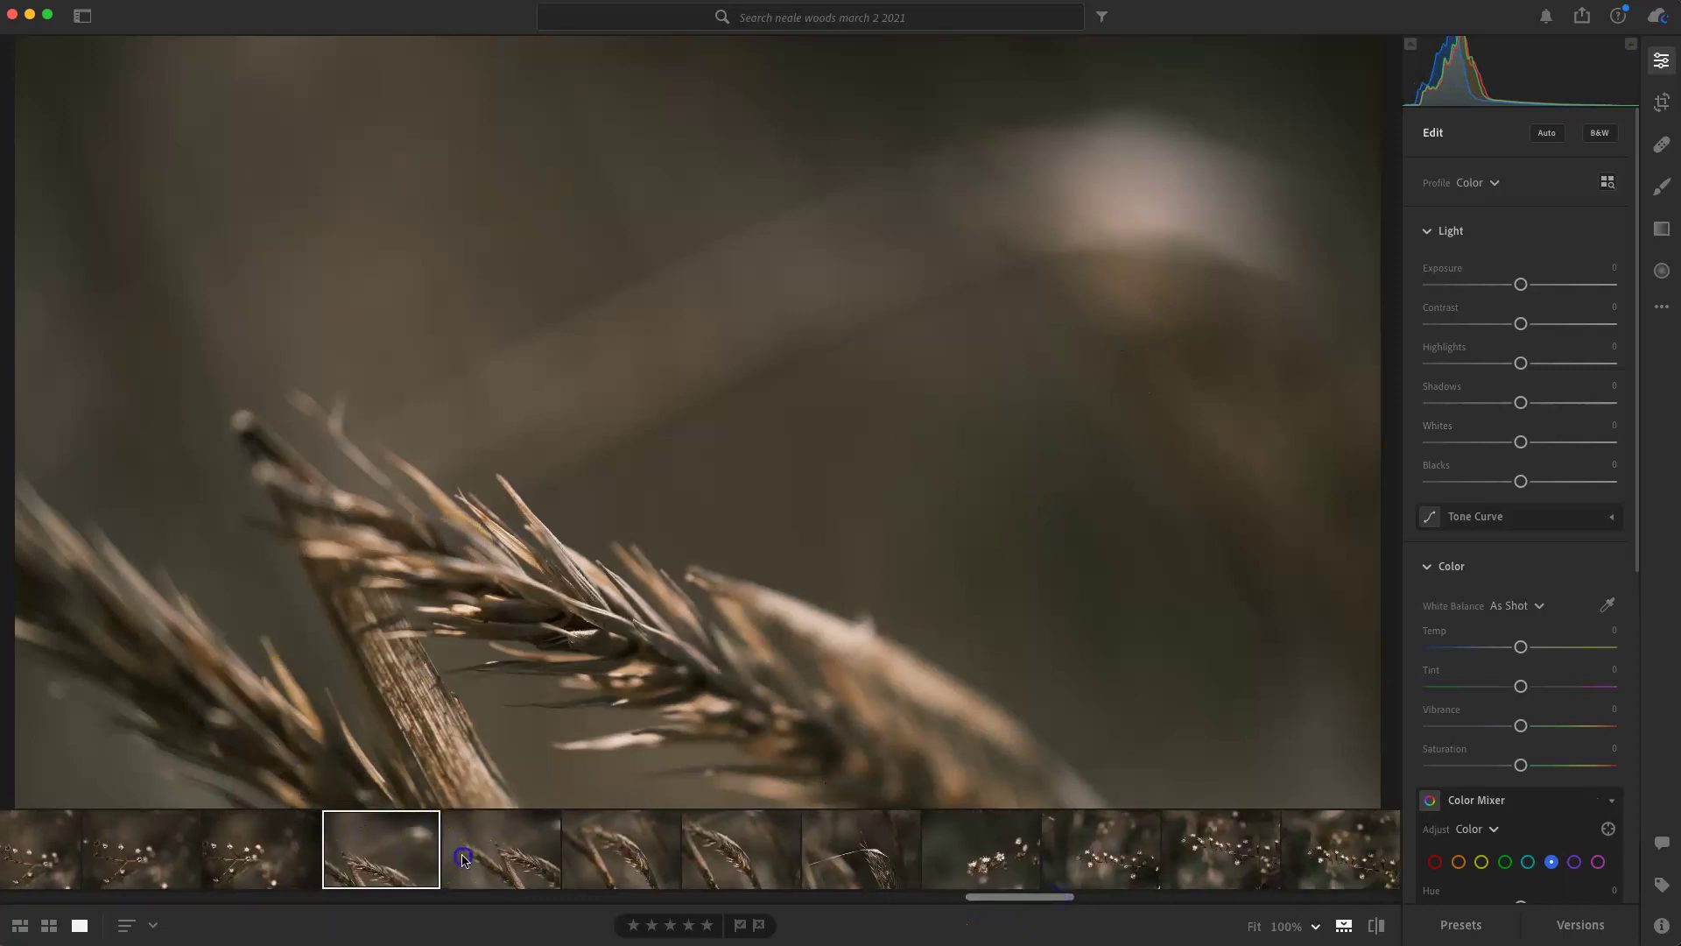
{"action": "left_click", "coordinate": [498, 856]}
{"action": "left_click", "coordinate": [669, 854]}
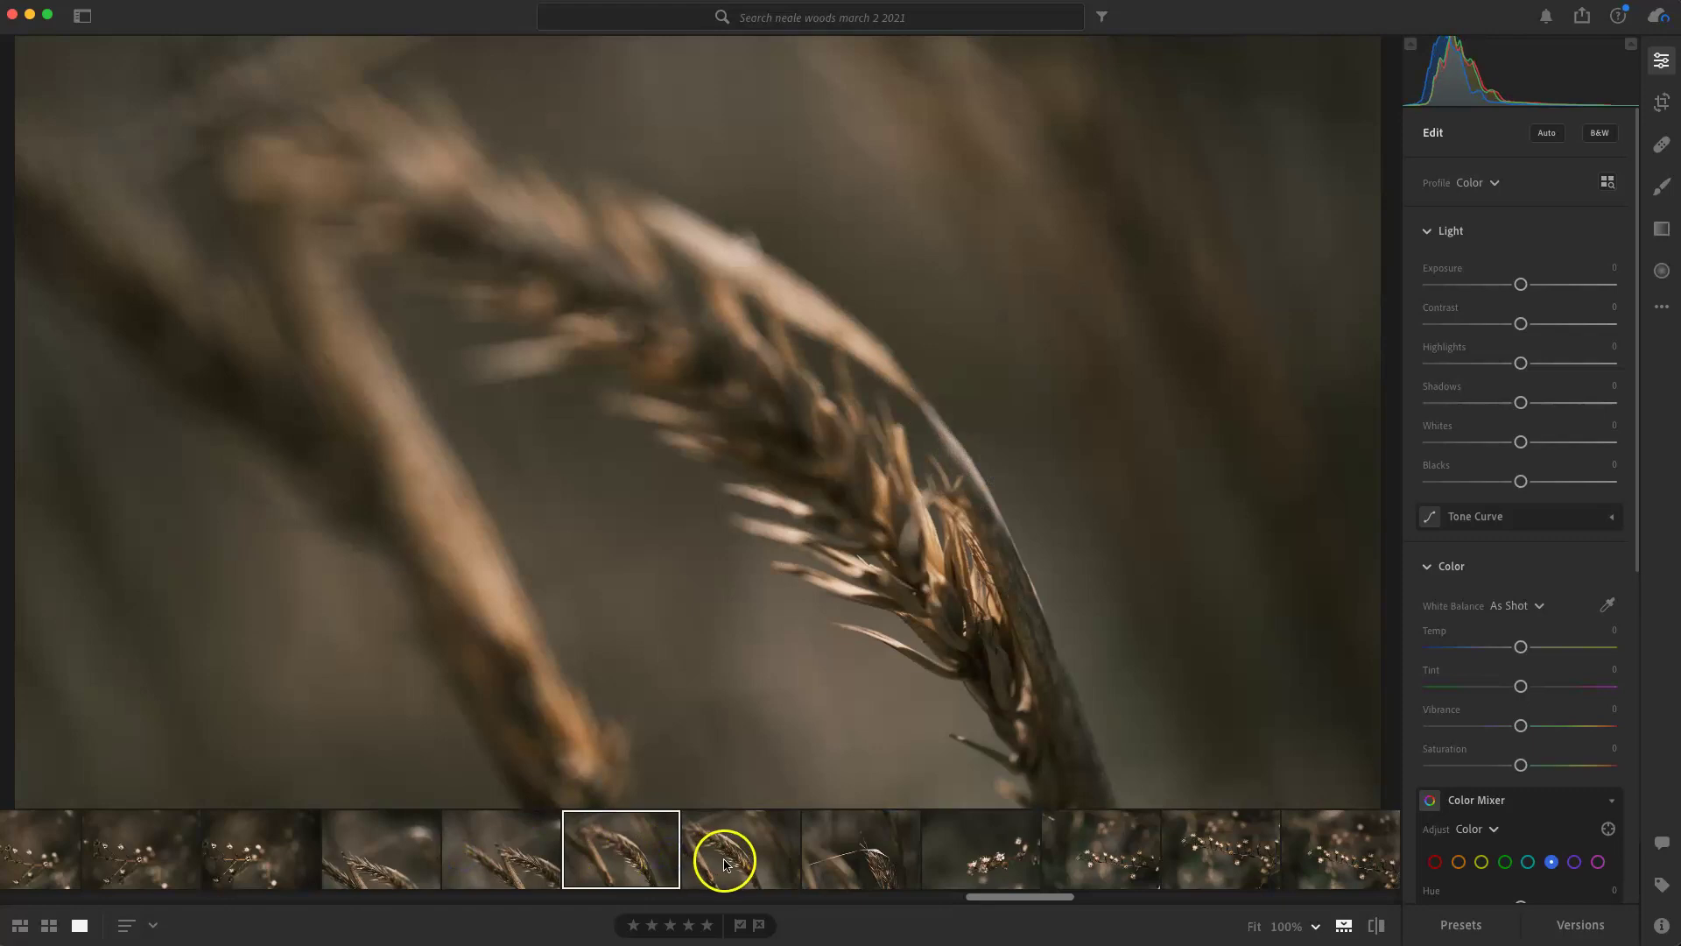
{"action": "left_click", "coordinate": [725, 864]}
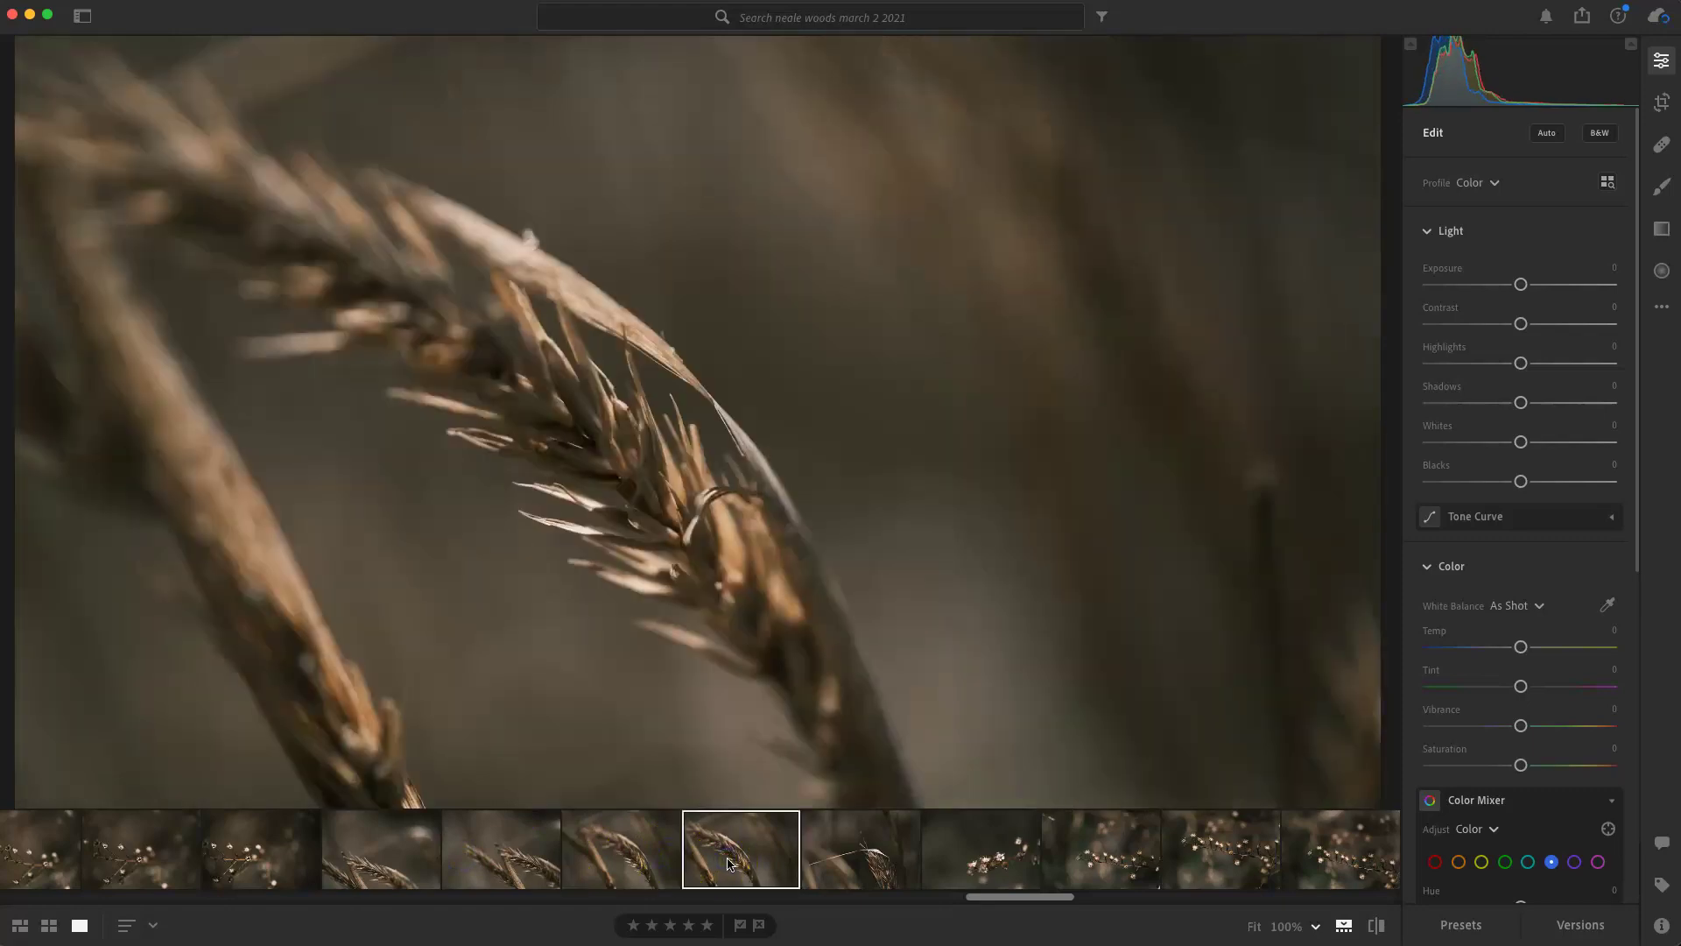
{"action": "left_click", "coordinate": [826, 864]}
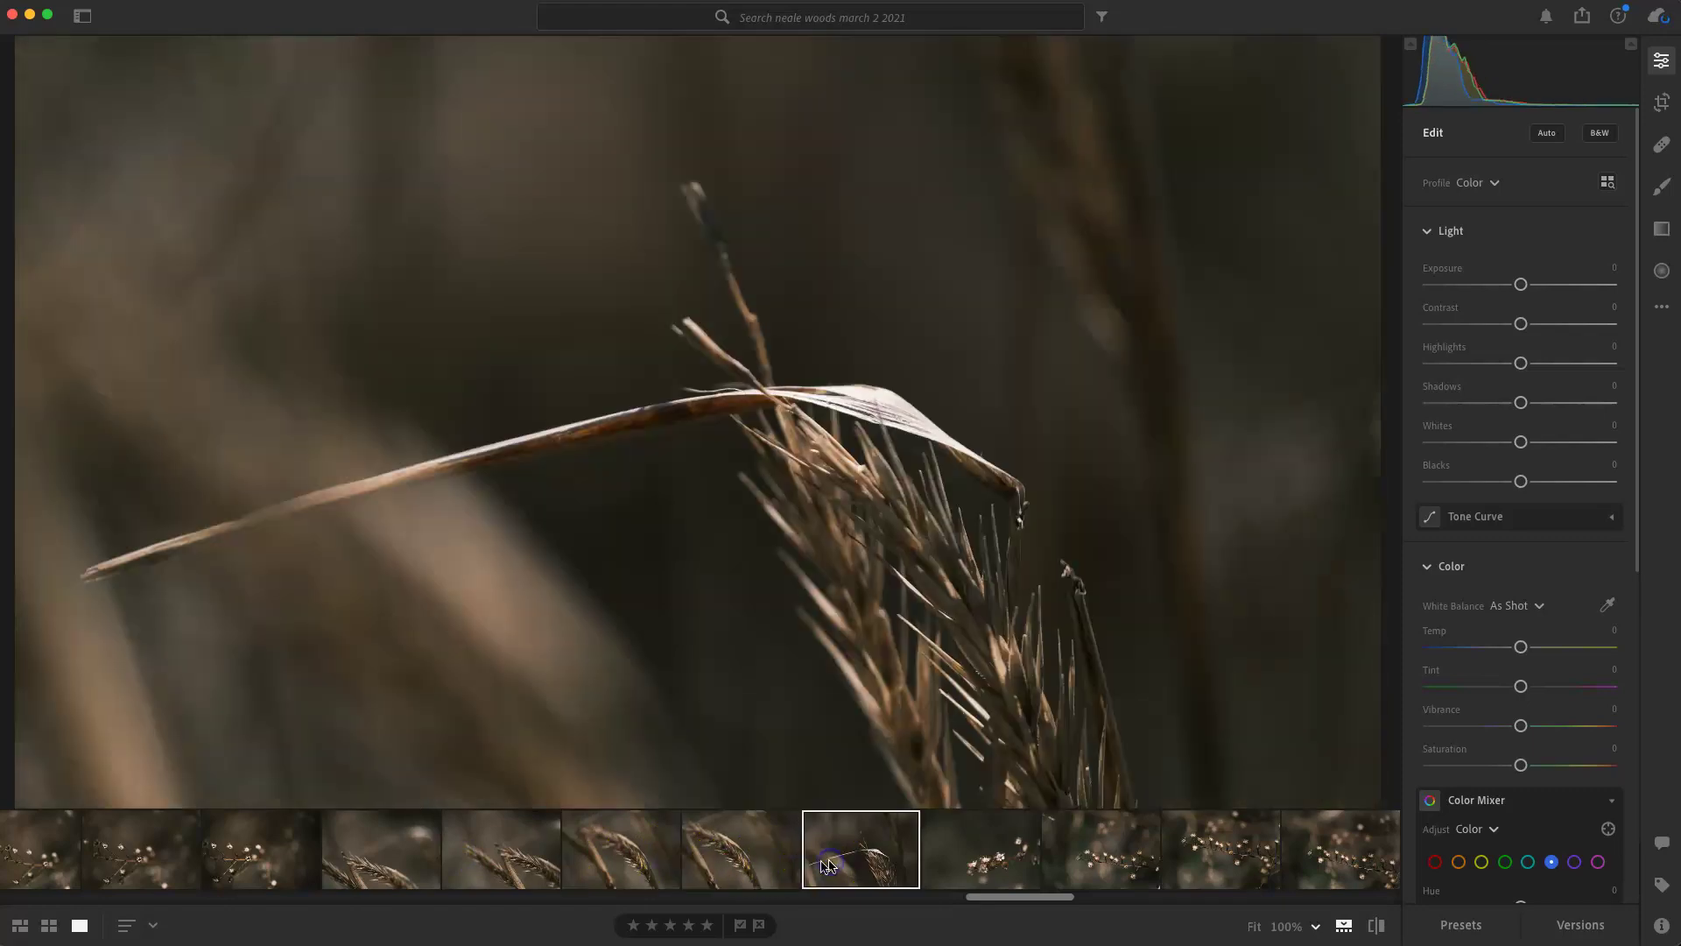
Compare the two arching grass-head close-ups and paste the copied edit settings onto the second one
{"action": "left_click", "coordinate": [739, 864]}
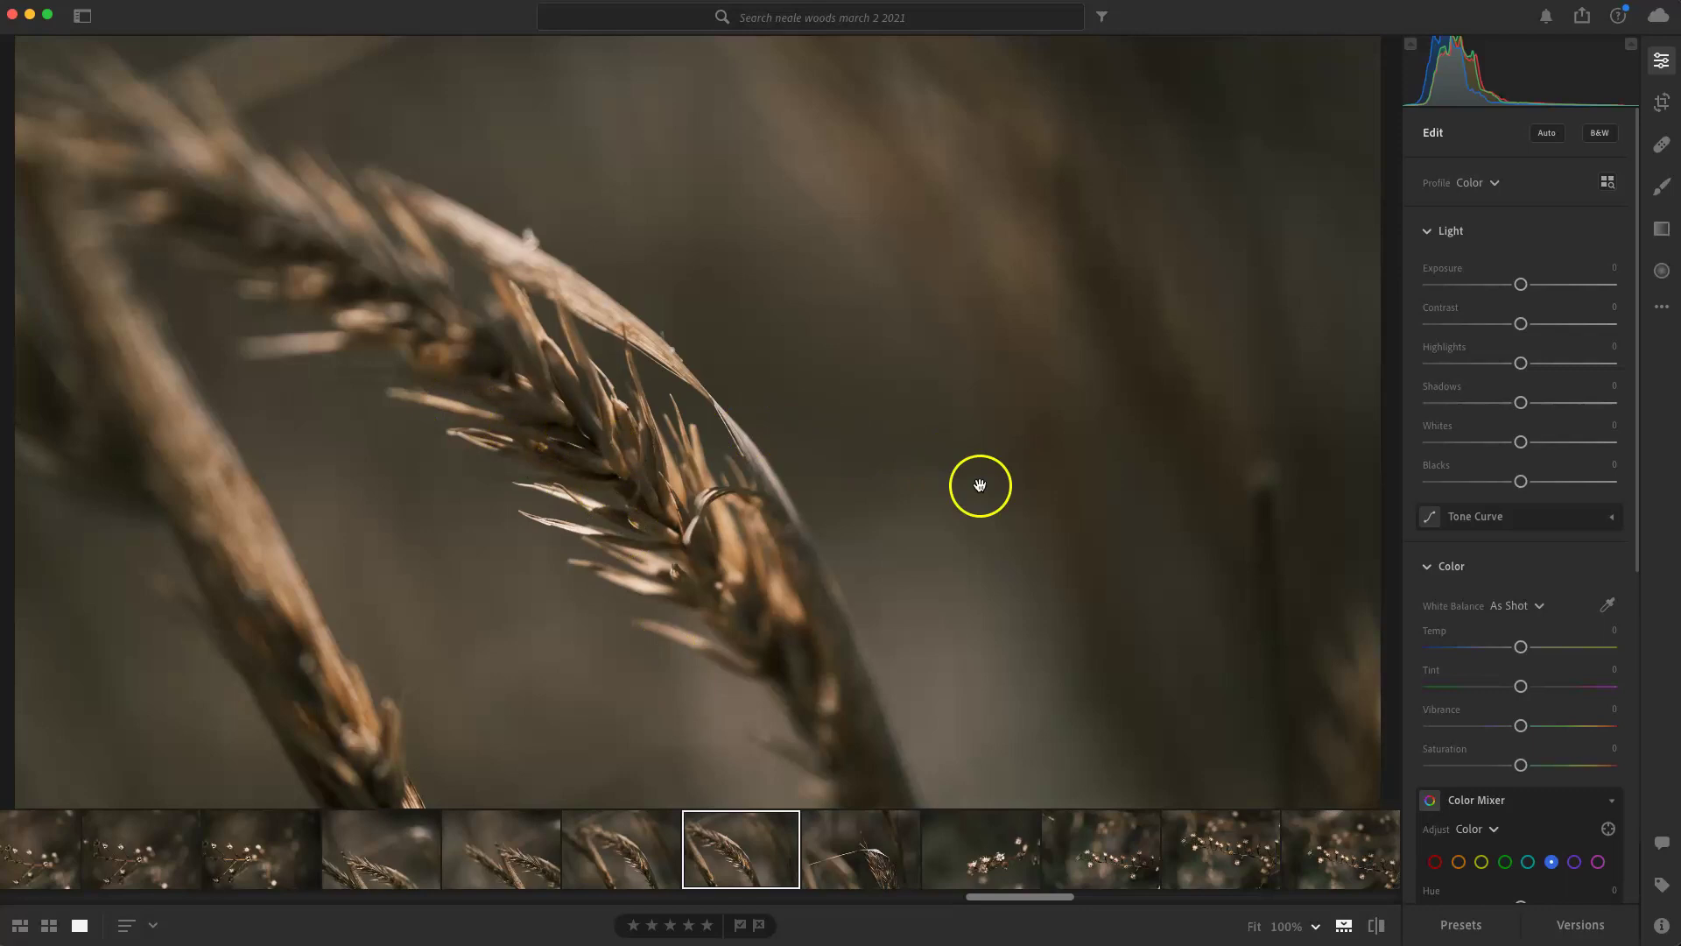
{"action": "left_click", "coordinate": [613, 850]}
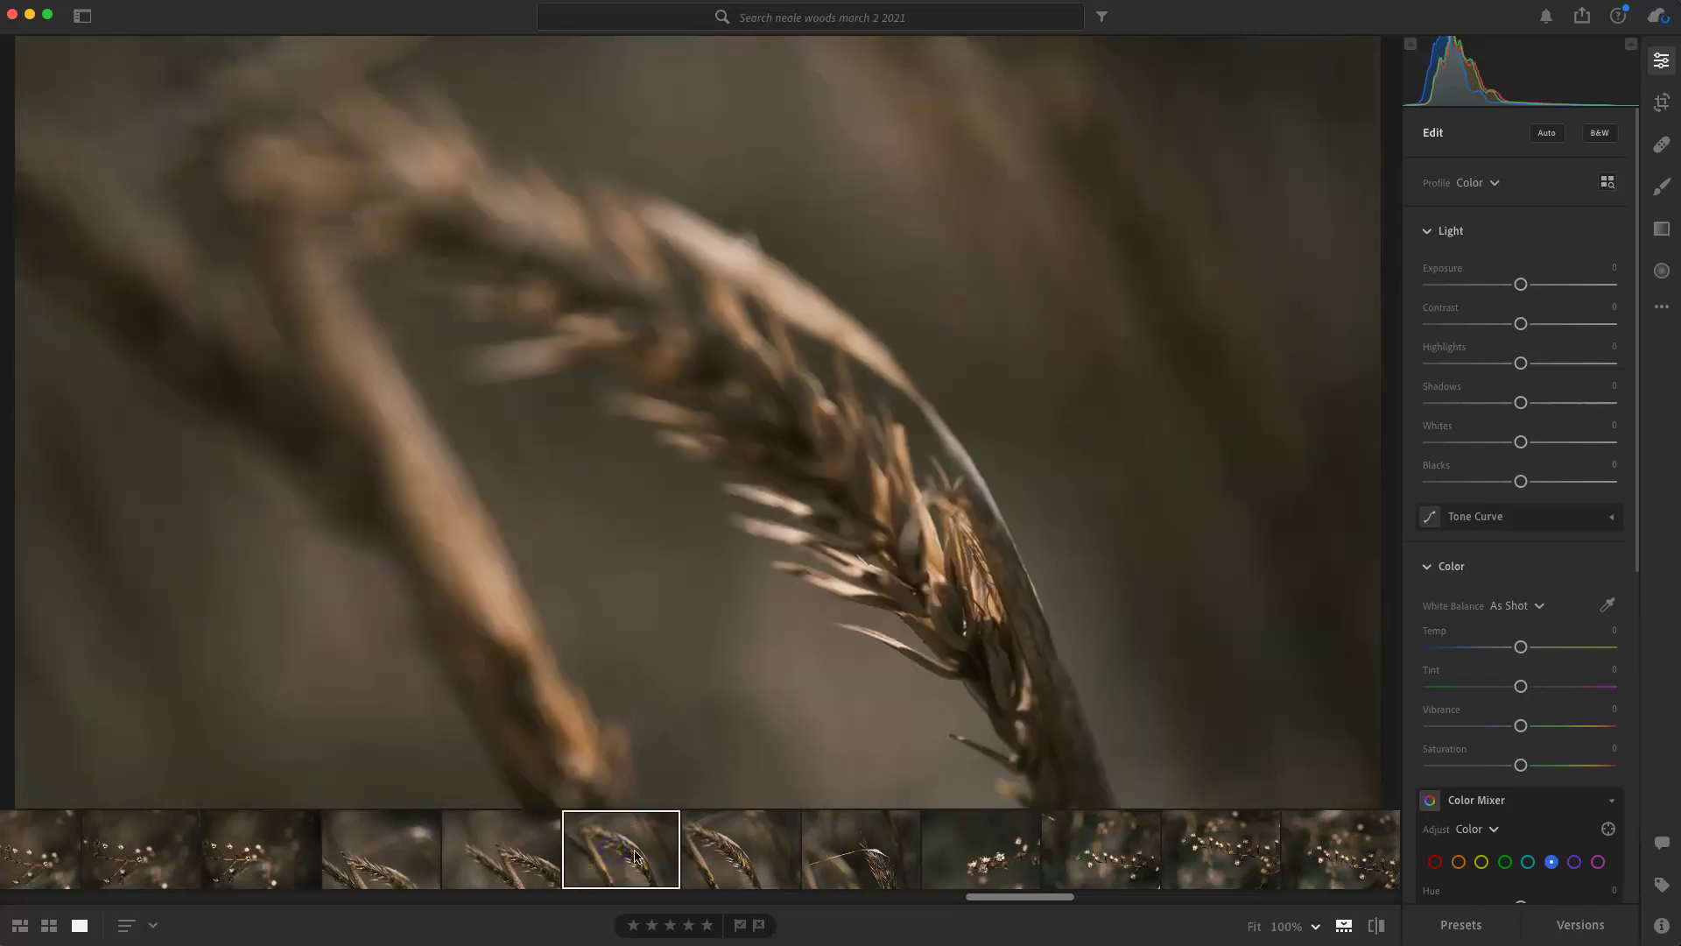
{"action": "left_click", "coordinate": [706, 855]}
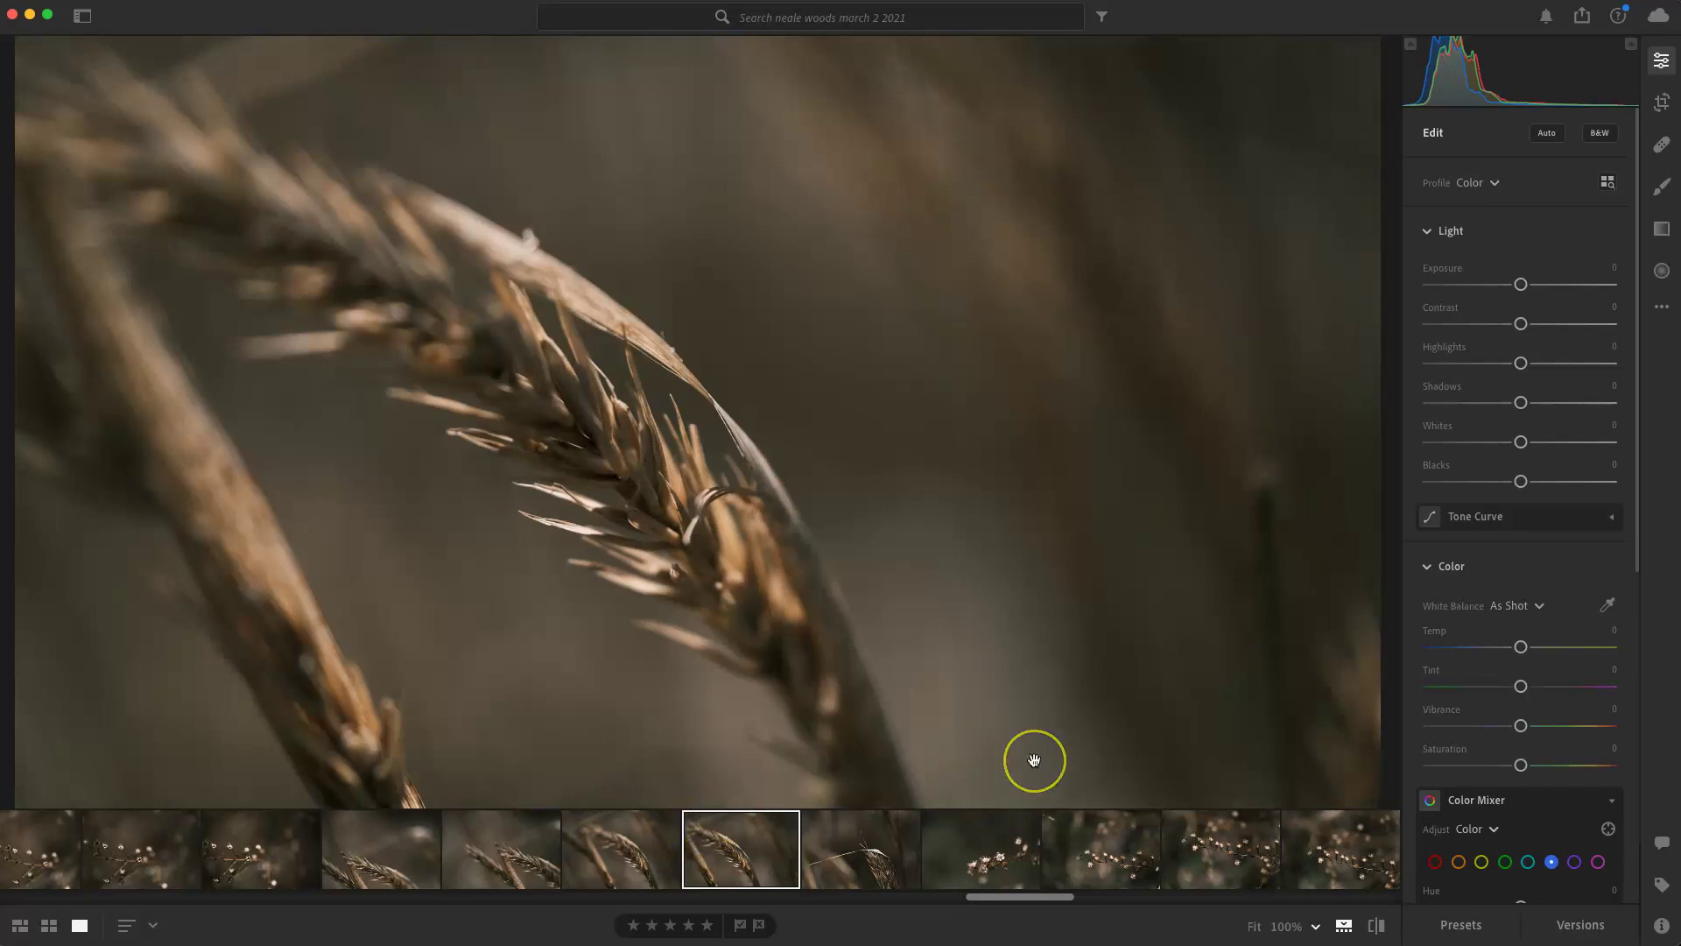
{"action": "key", "text": "super+v"}
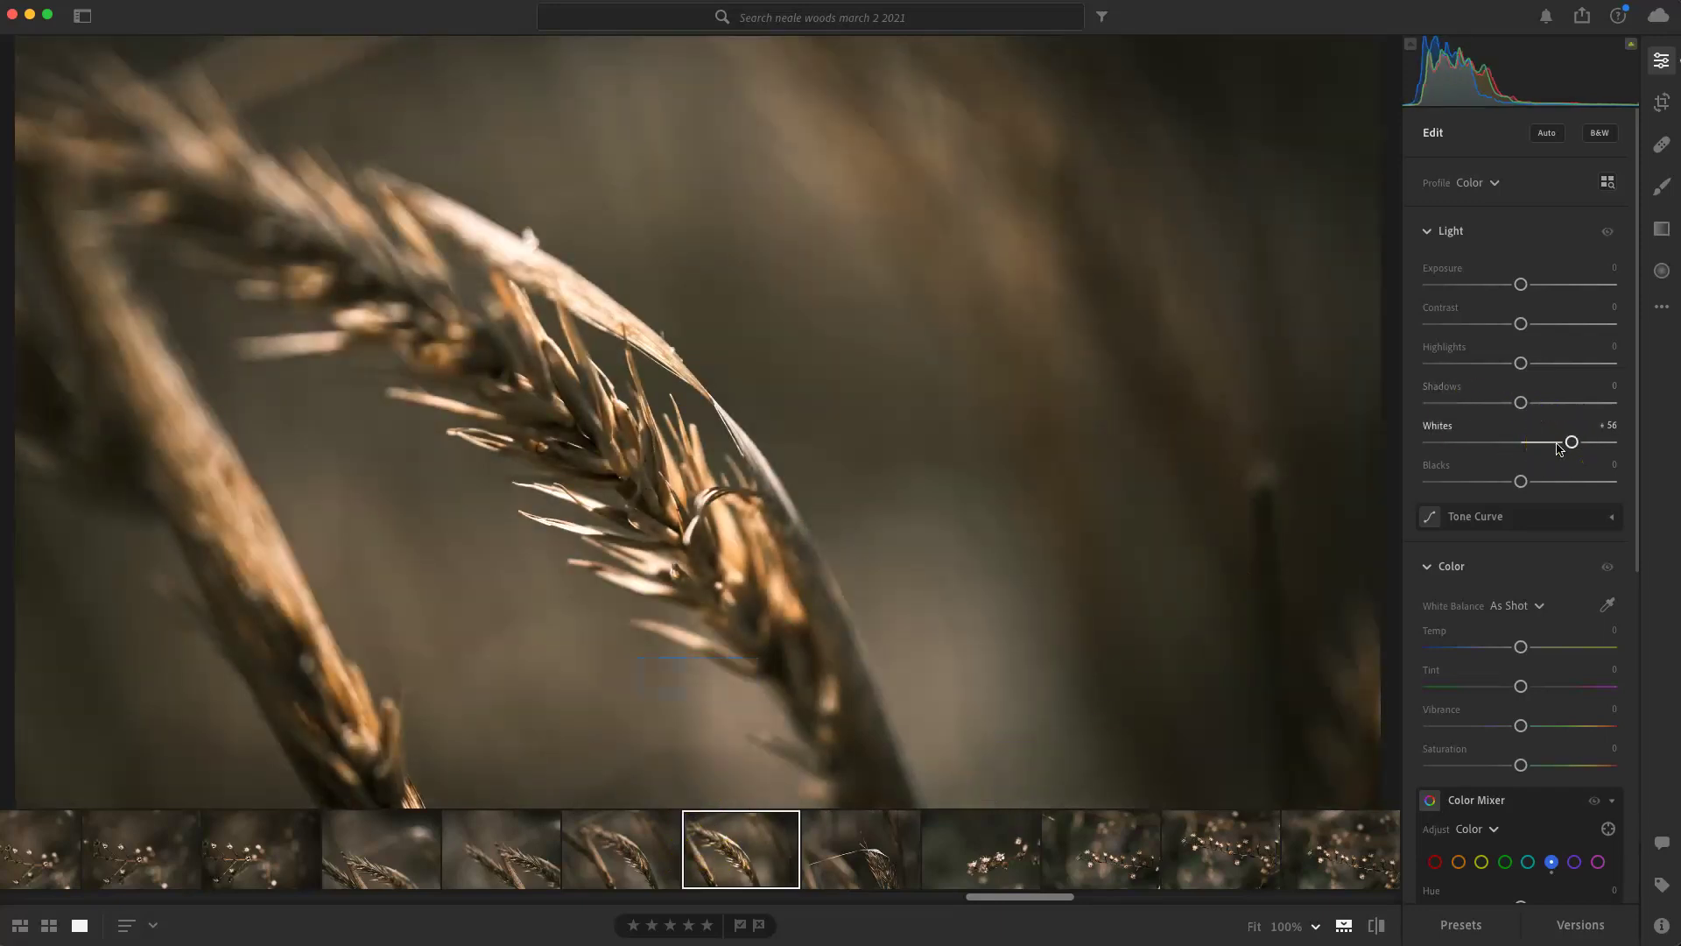
Review the bent-blade photo and compare the dried-flower branch shots before the blue-sky grasses, ending on the first long-branch shot
{"action": "left_click", "coordinate": [858, 867]}
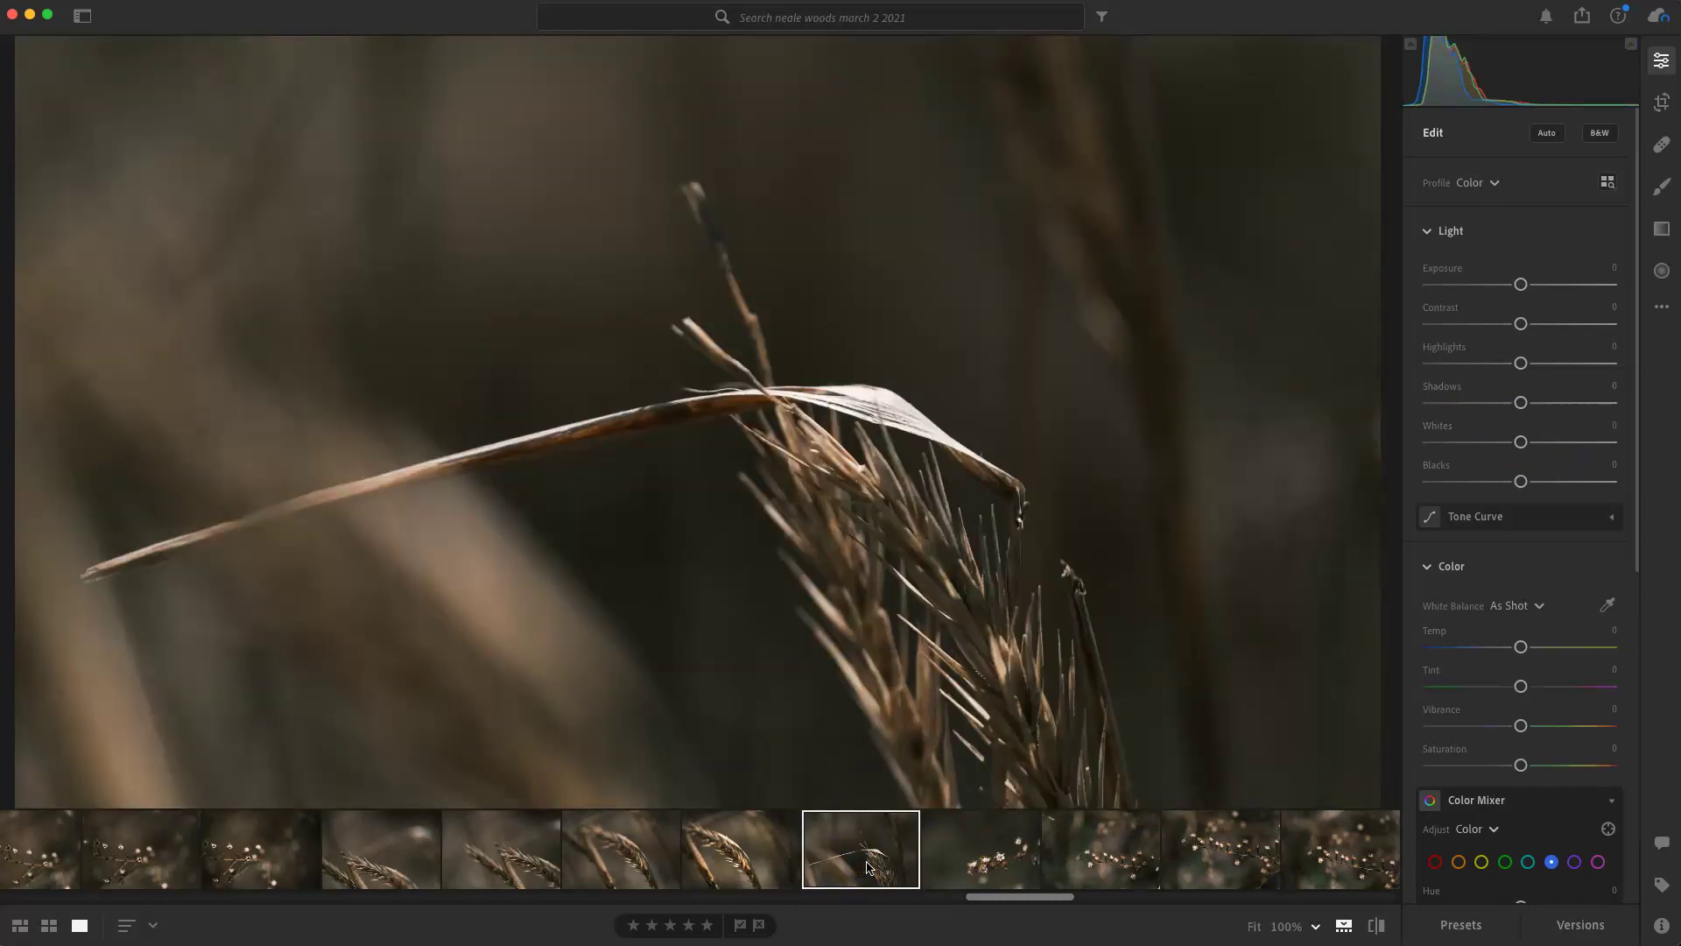
{"action": "left_click", "coordinate": [938, 868]}
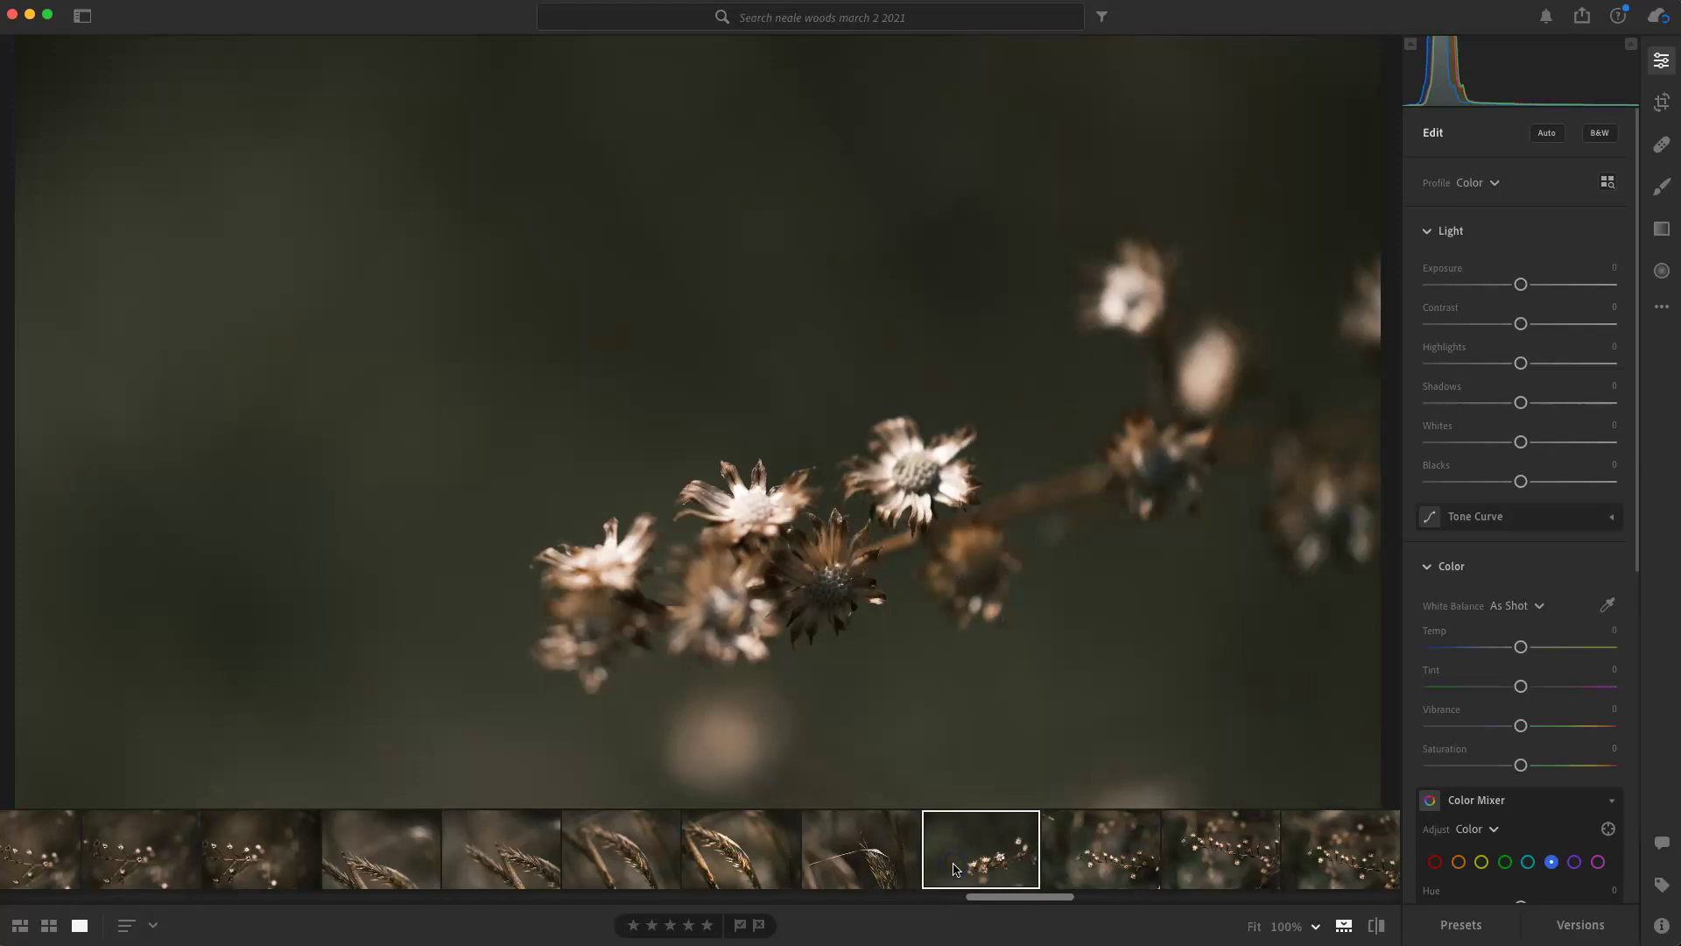
{"action": "left_click", "coordinate": [960, 871]}
{"action": "scroll", "coordinate": [1021, 891], "scroll_direction": "right", "scroll_amount": 5}
{"action": "left_click", "coordinate": [625, 860]}
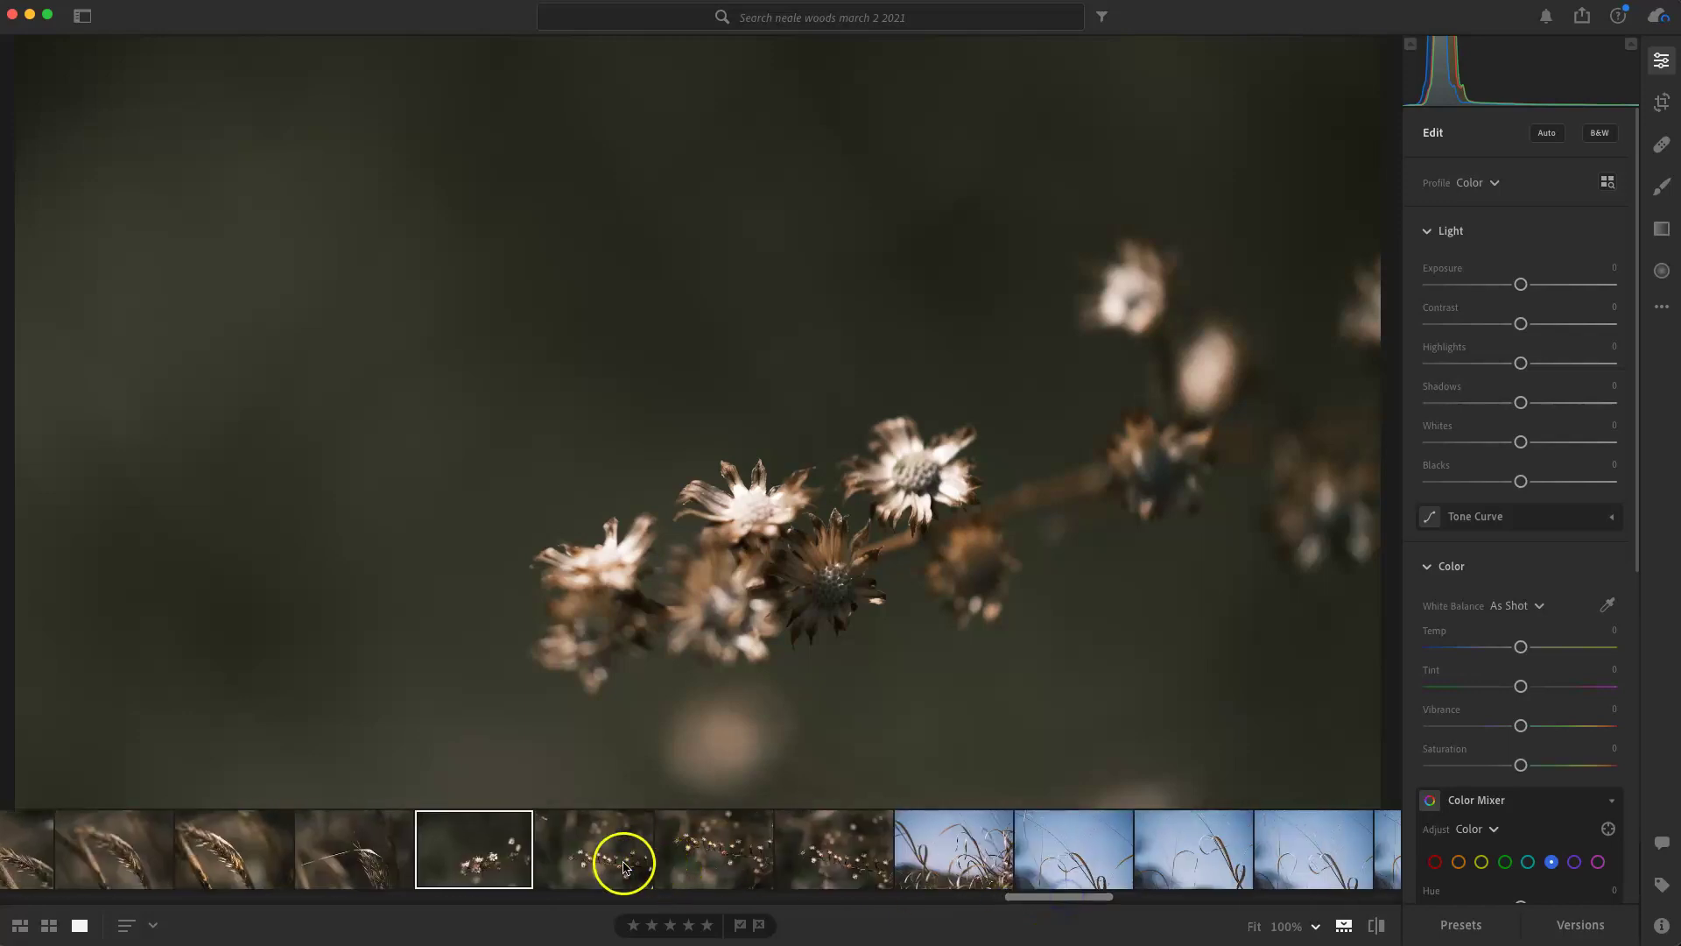
{"action": "left_click", "coordinate": [720, 867]}
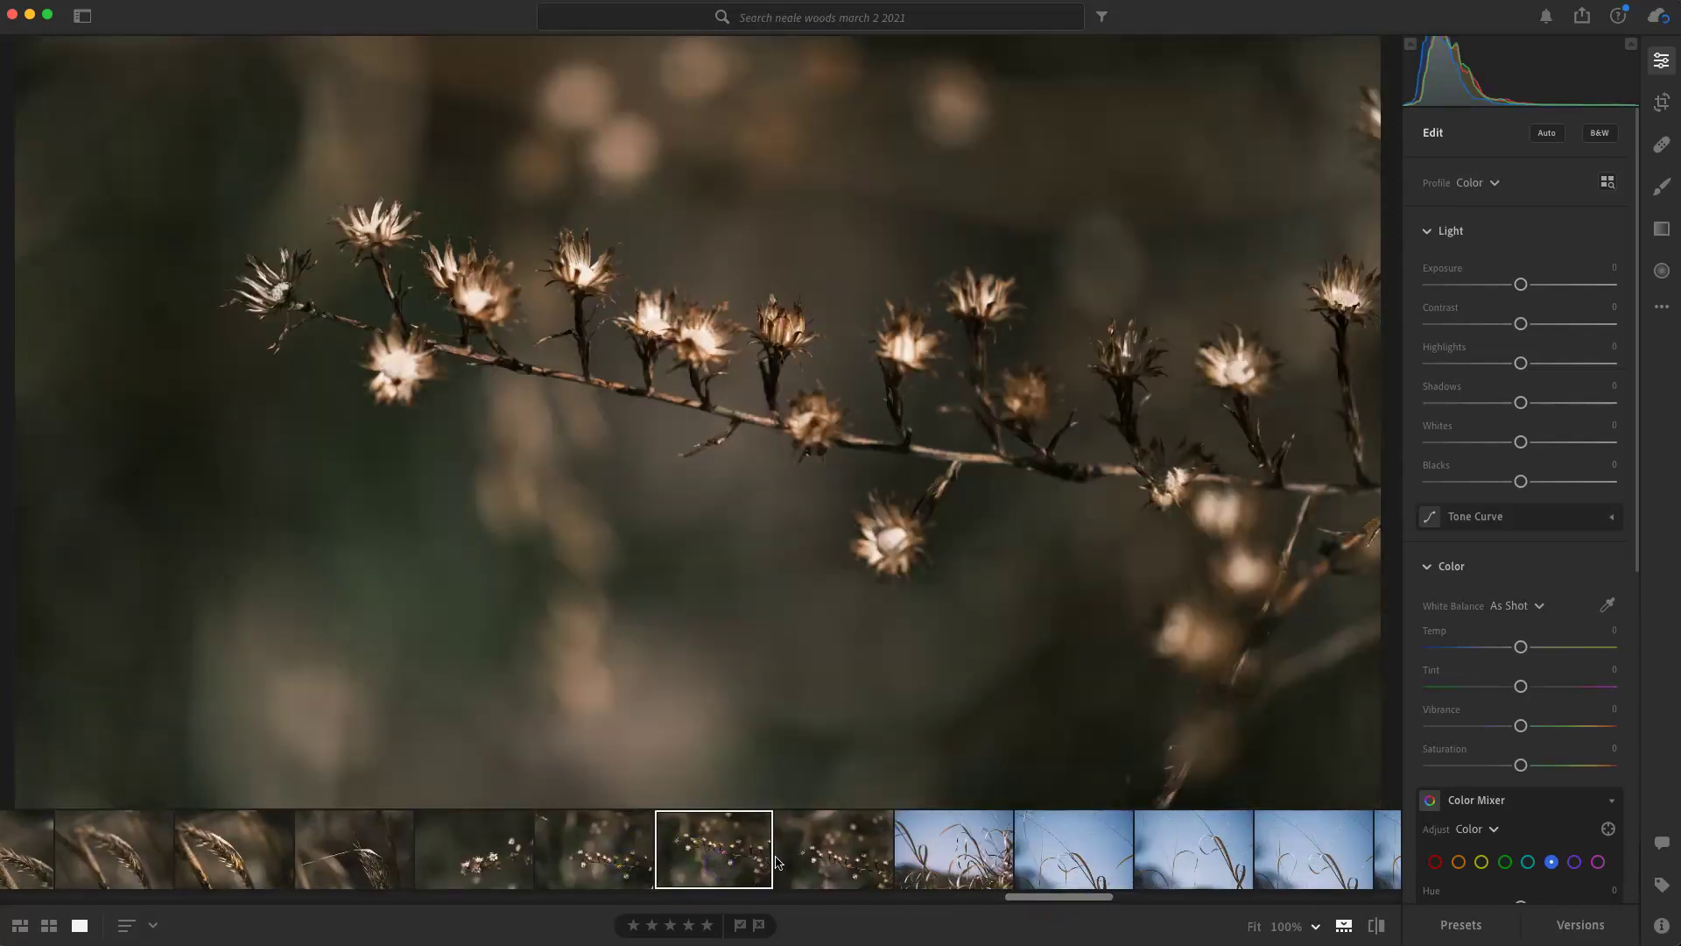
{"action": "left_click", "coordinate": [827, 863]}
{"action": "left_click", "coordinate": [610, 862]}
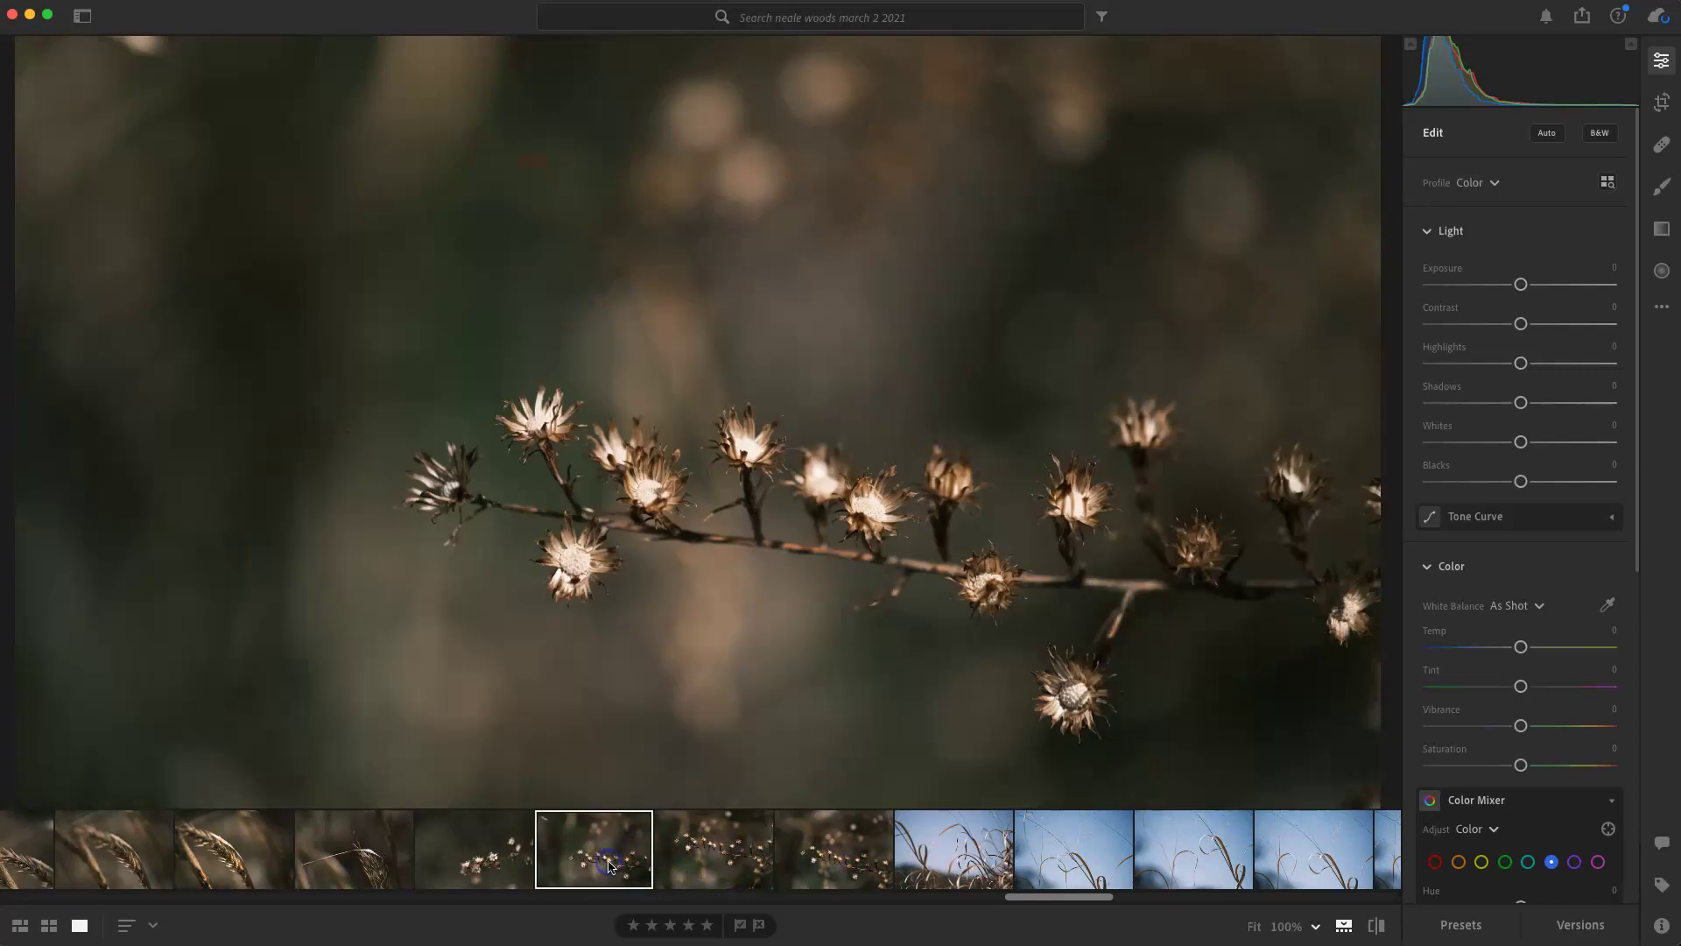
{"action": "left_click", "coordinate": [697, 873]}
{"action": "left_click", "coordinate": [796, 872]}
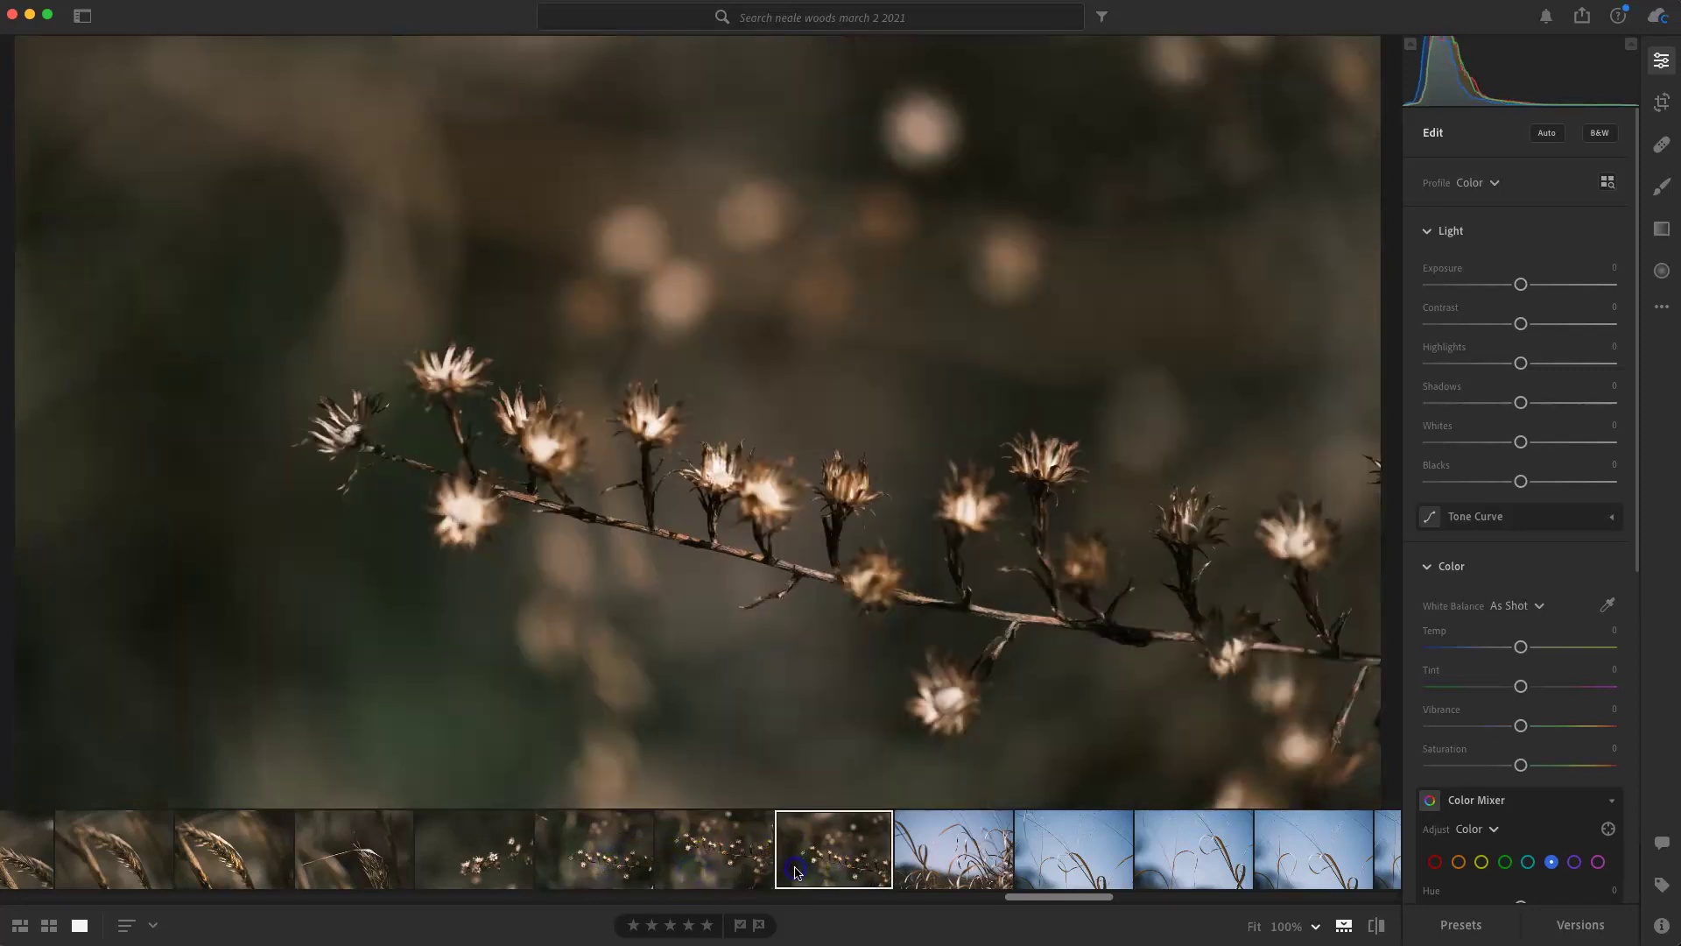
{"action": "left_click", "coordinate": [615, 863]}
{"action": "mouse_move", "coordinate": [531, 499]}
{"action": "left_mouse_down"}
{"action": "mouse_move", "coordinate": [543, 439]}
{"action": "mouse_move", "coordinate": [834, 510]}
{"action": "left_mouse_up"}
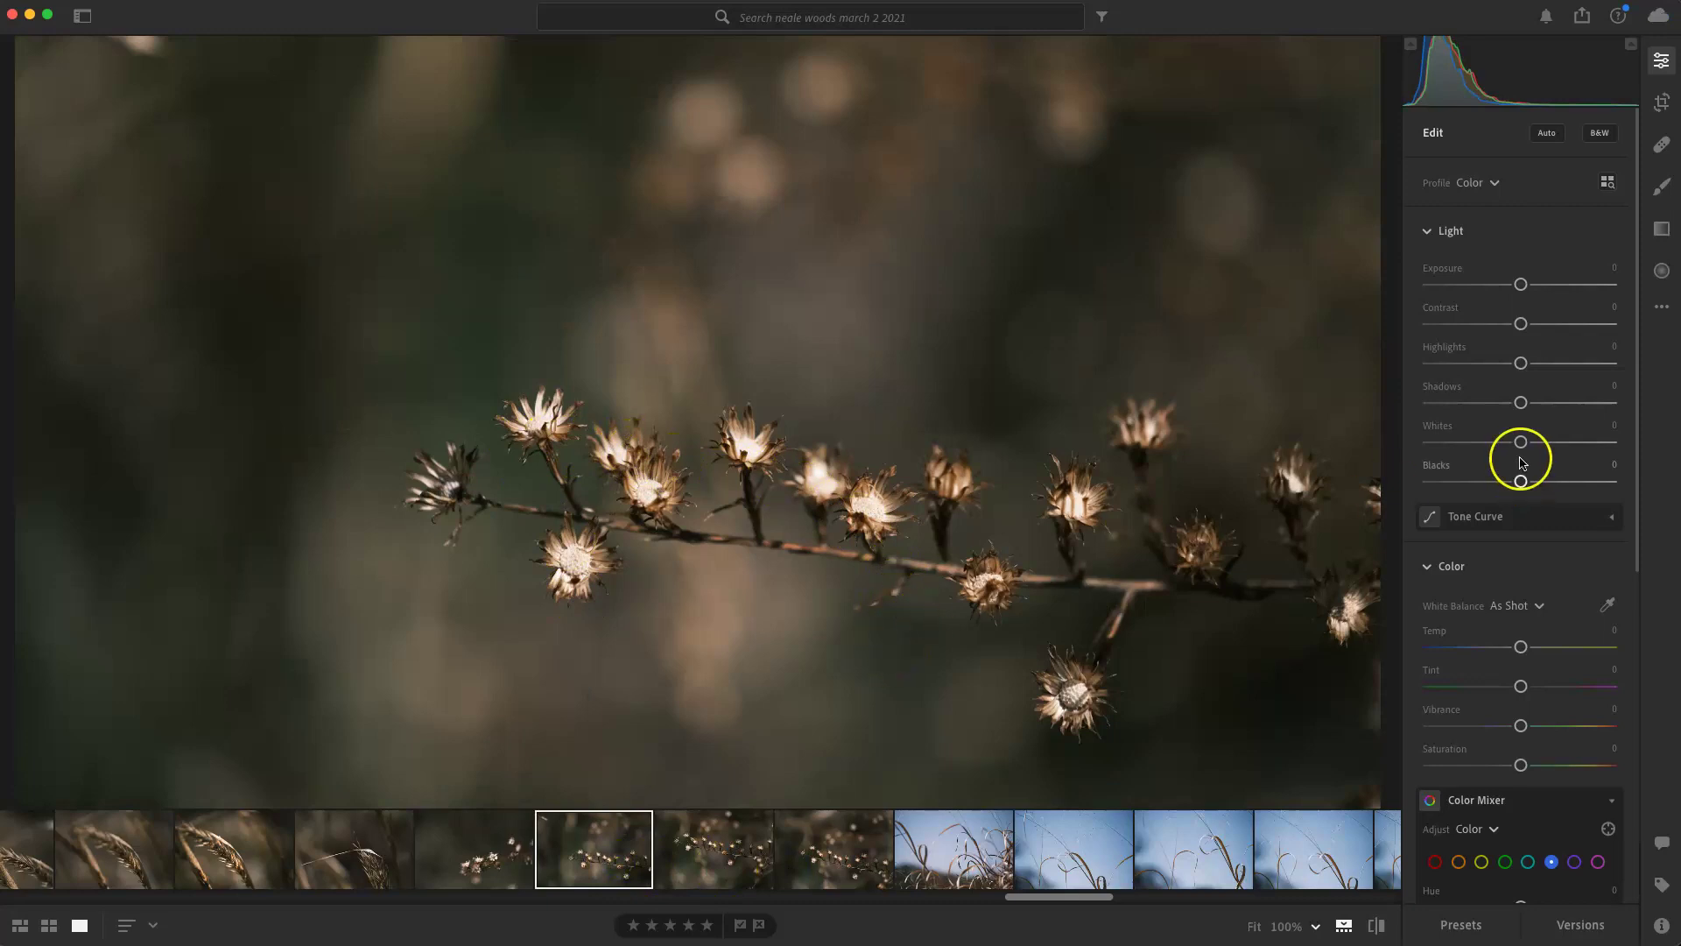
Set Exposure to +0.37, Contrast to +31 and Whites to -55 on the first long-branch dried-flower photo
{"action": "key", "text": "super+v"}
{"action": "key", "text": "super+z"}
{"action": "left_click_drag", "start_coordinate": [1480, 473], "coordinate": [1547, 333]}
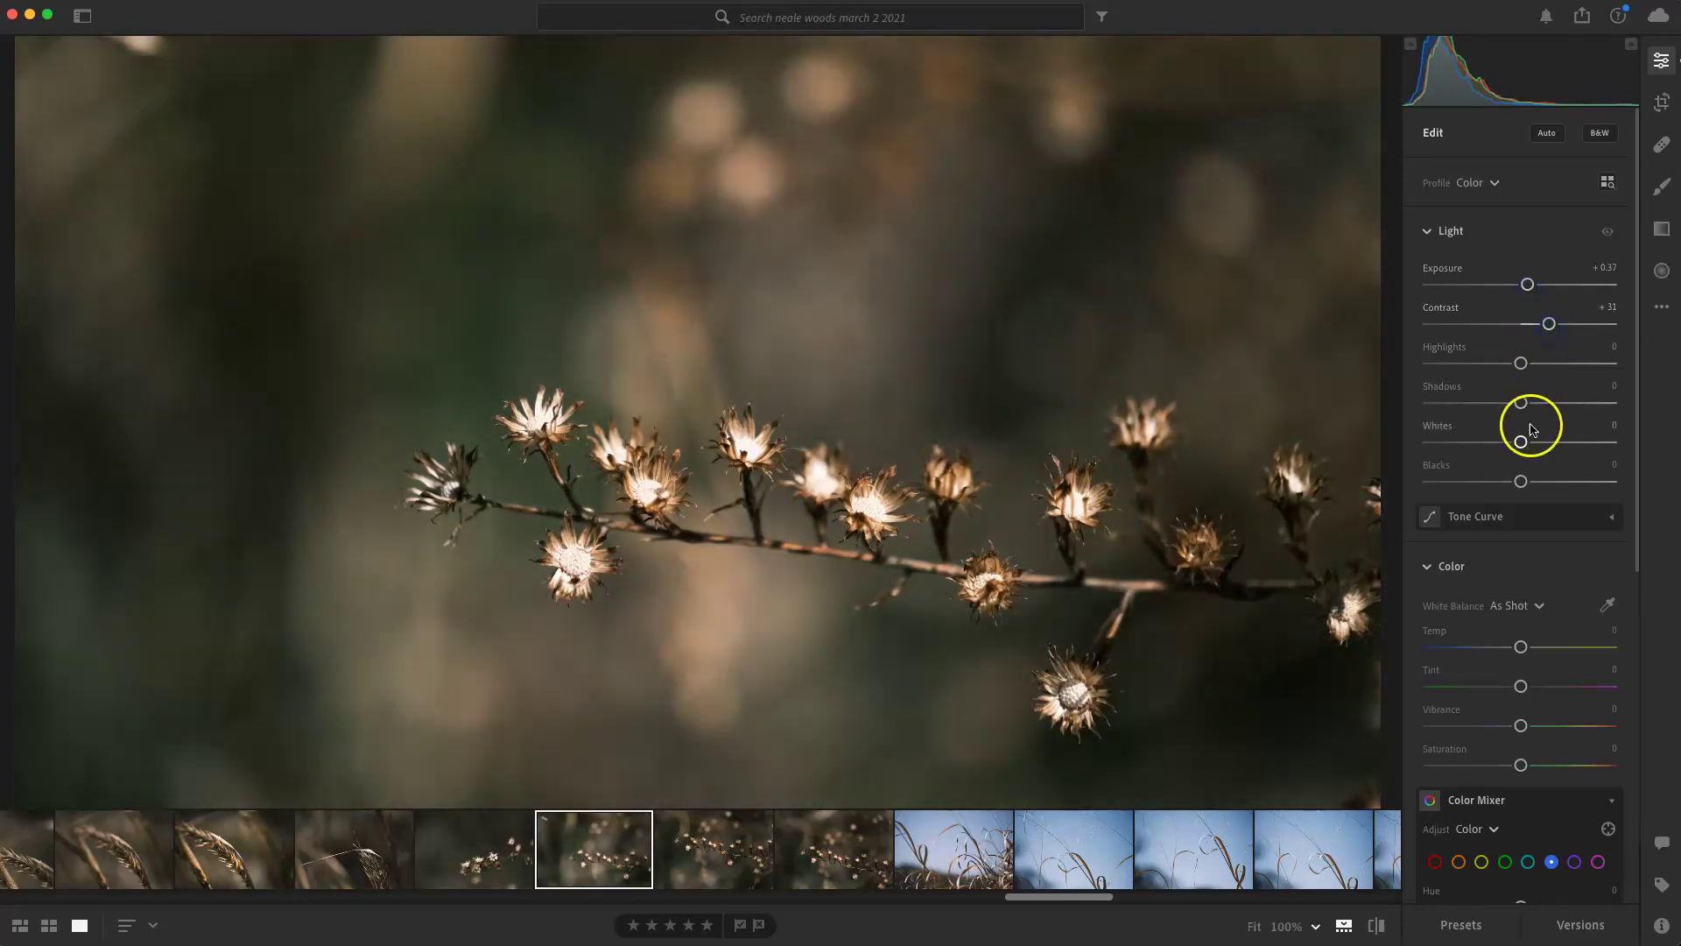
{"action": "left_click_drag", "start_coordinate": [1522, 445], "coordinate": [1475, 444]}
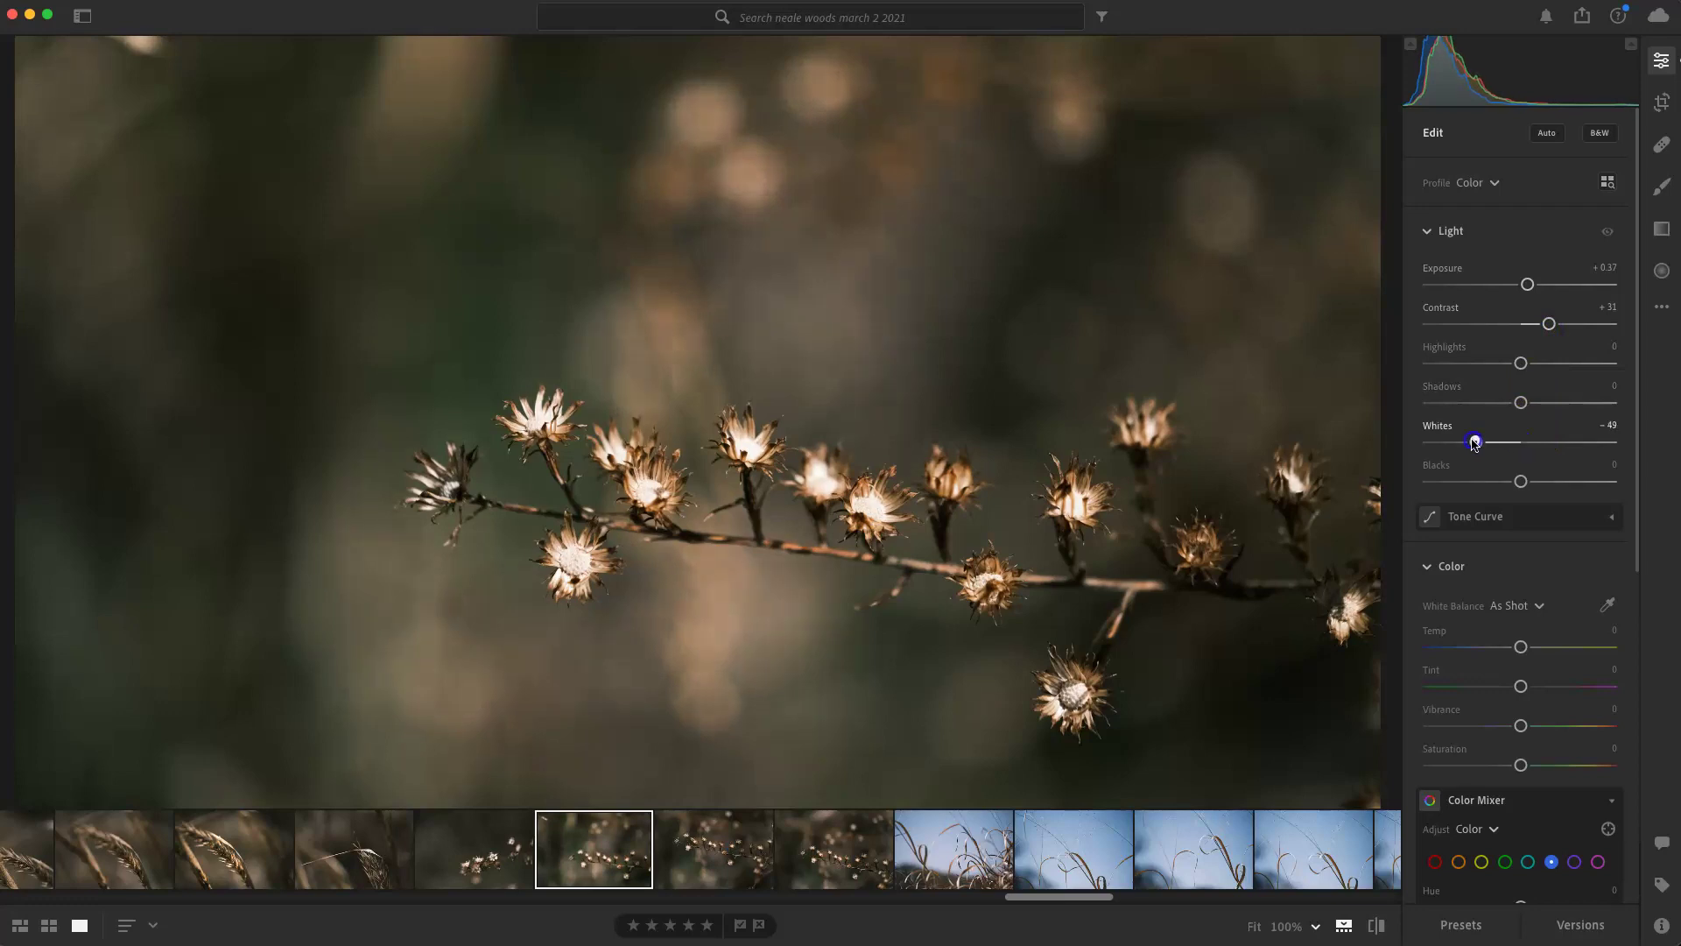
{"action": "left_click", "coordinate": [884, 498]}
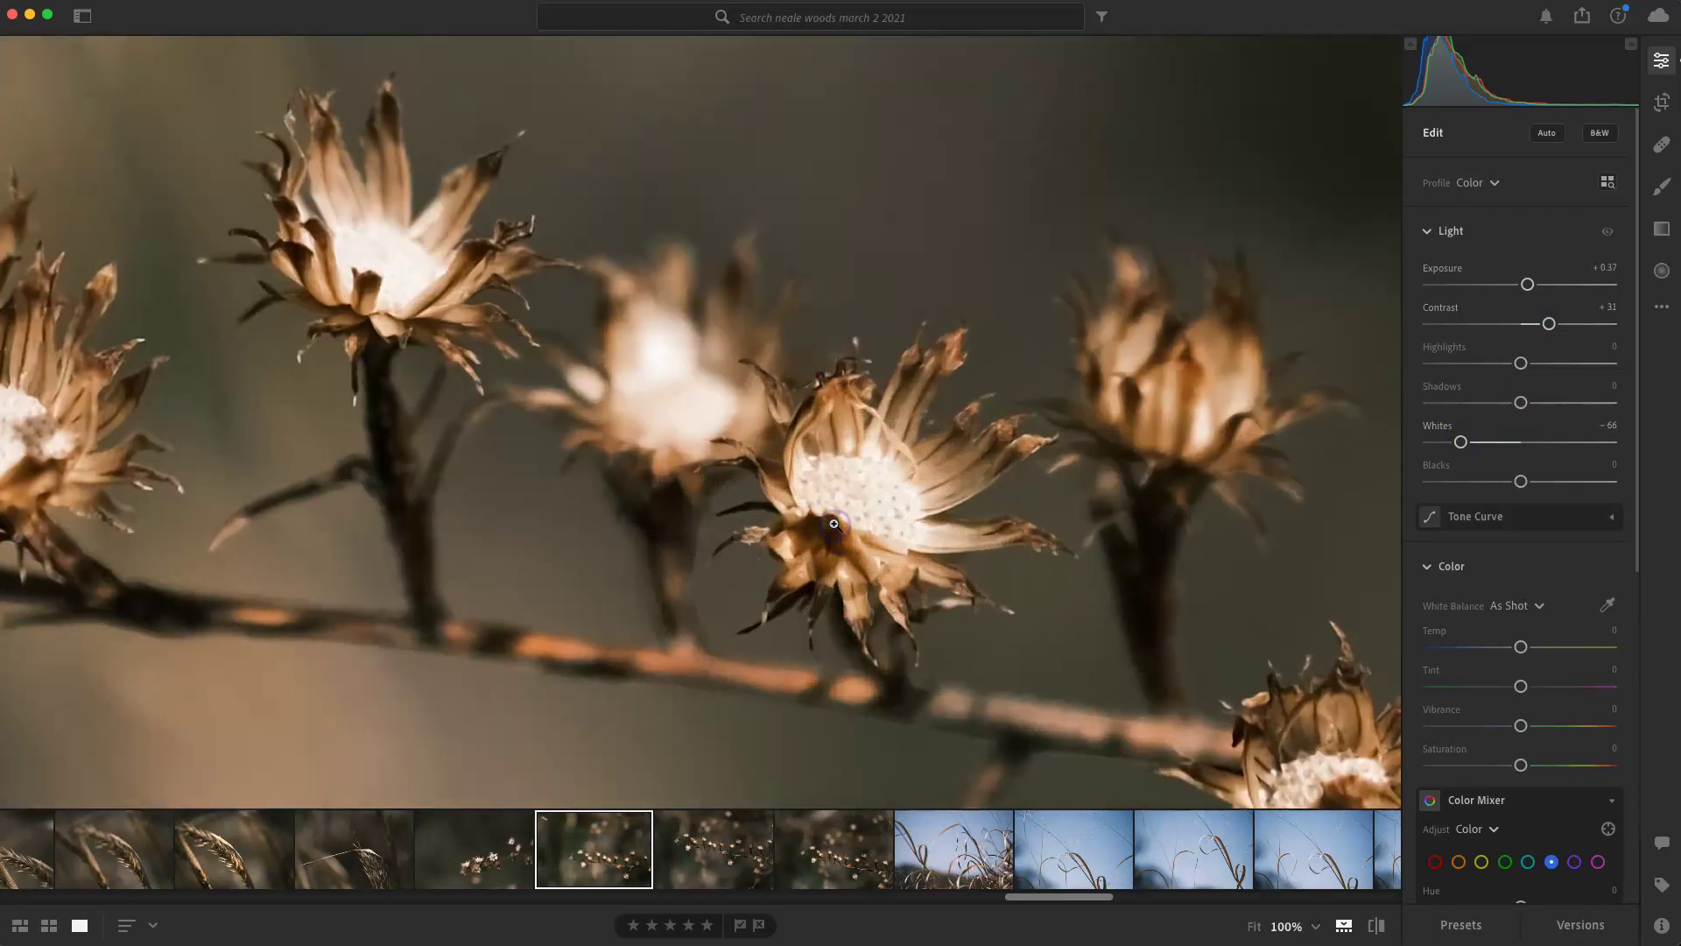
{"action": "mouse_move", "coordinate": [1462, 441]}
{"action": "left_mouse_down"}
{"action": "mouse_move", "coordinate": [1536, 444]}
{"action": "mouse_move", "coordinate": [1478, 448]}
{"action": "left_mouse_up"}
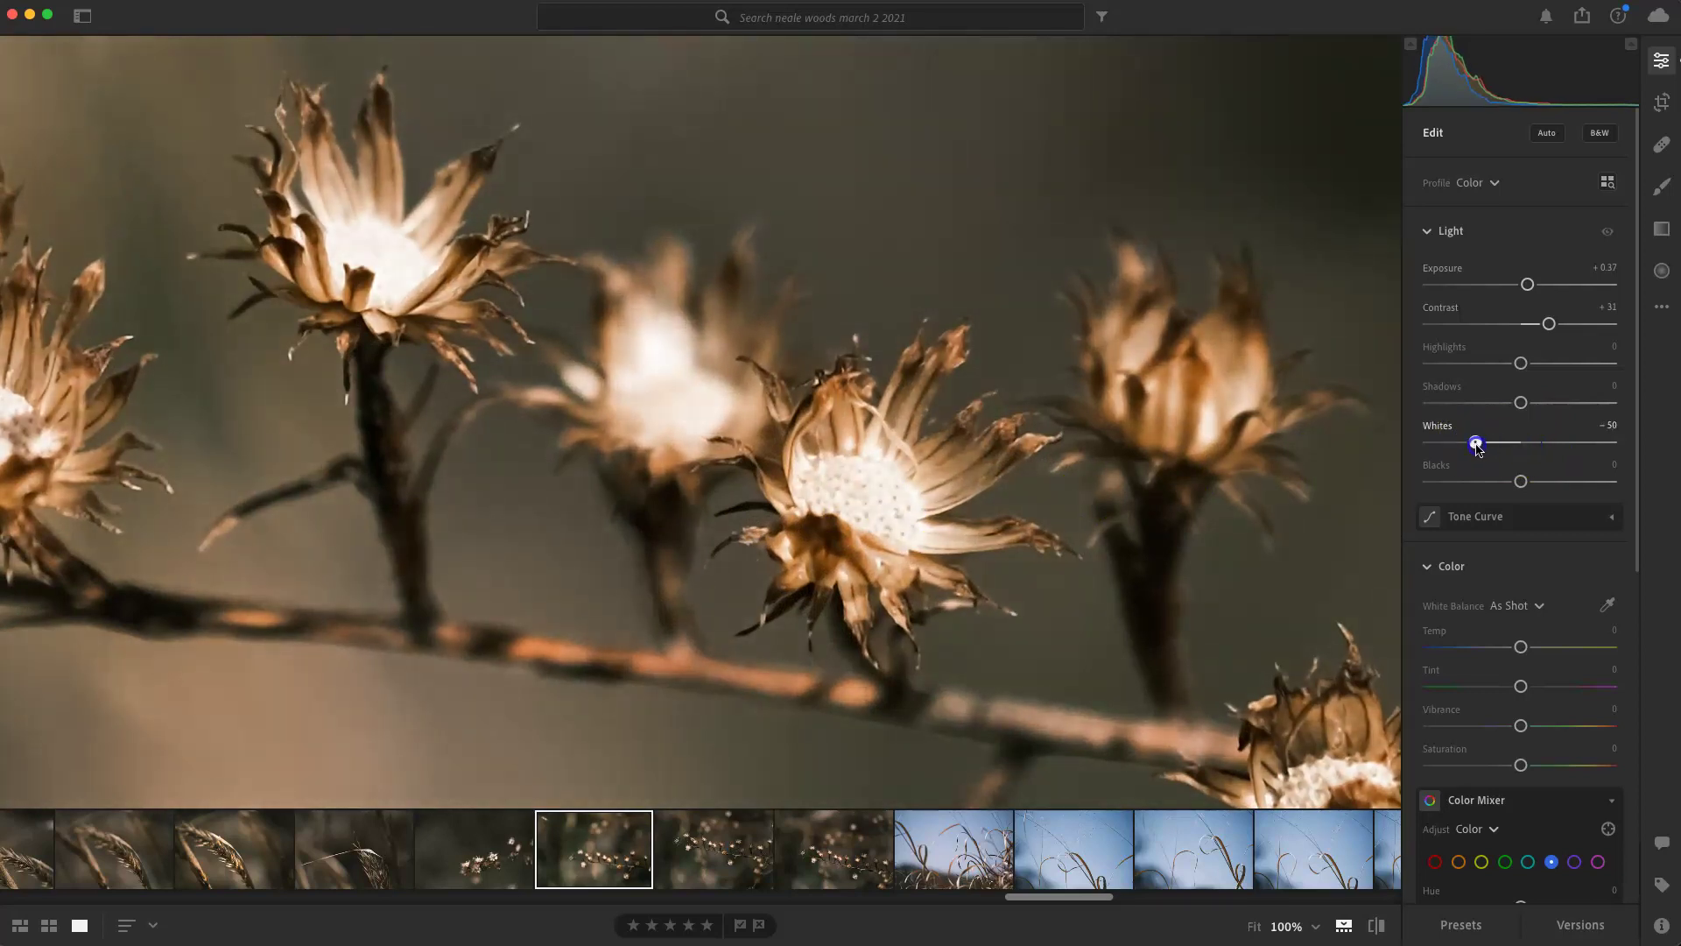
Crop the first long-branch dried-flower photo tighter from its upper-left corner and flag it as a pick
{"action": "left_click", "coordinate": [1006, 501]}
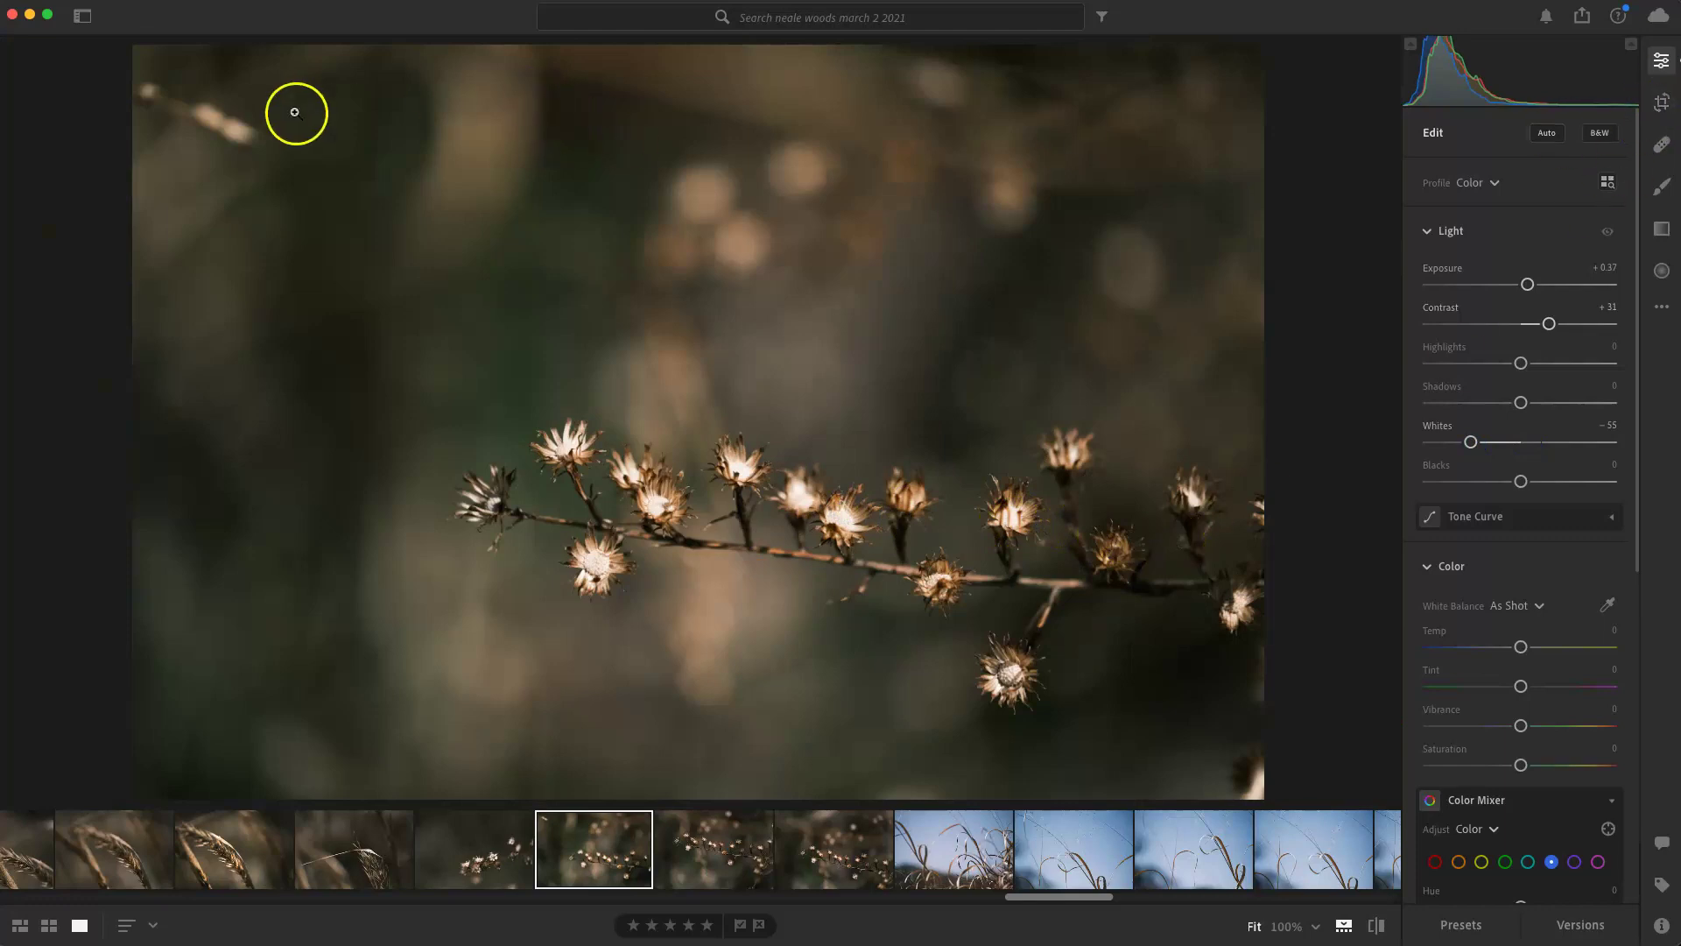
{"action": "left_click", "coordinate": [1661, 103]}
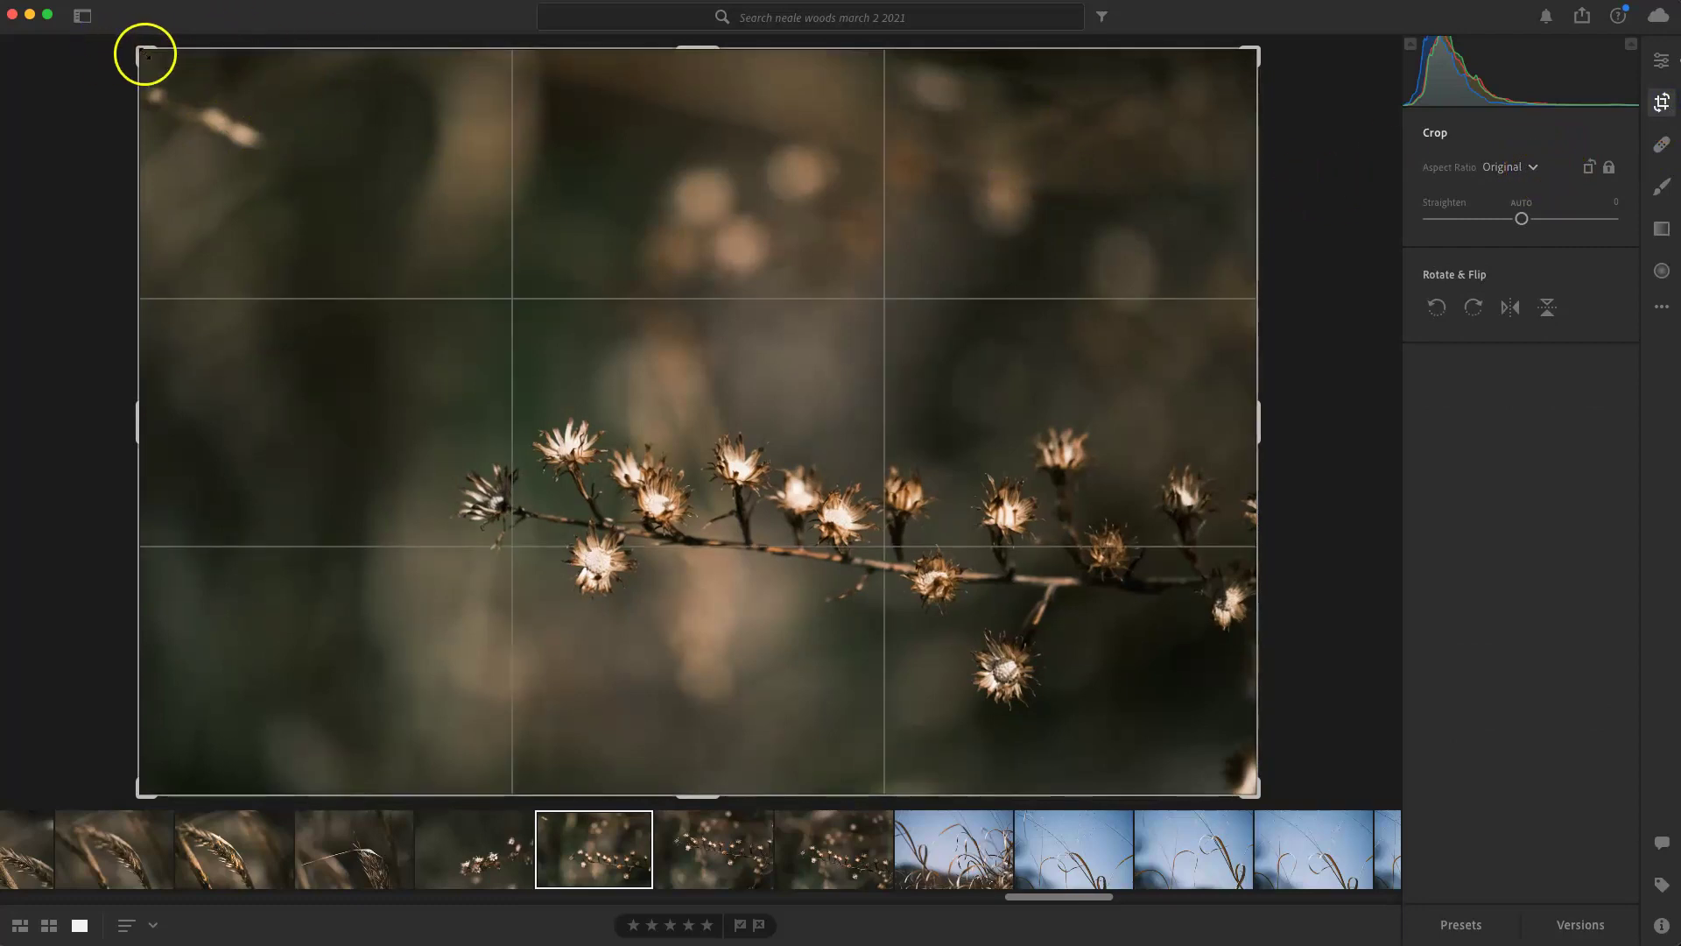
{"action": "left_click_drag", "start_coordinate": [140, 49], "coordinate": [218, 102]}
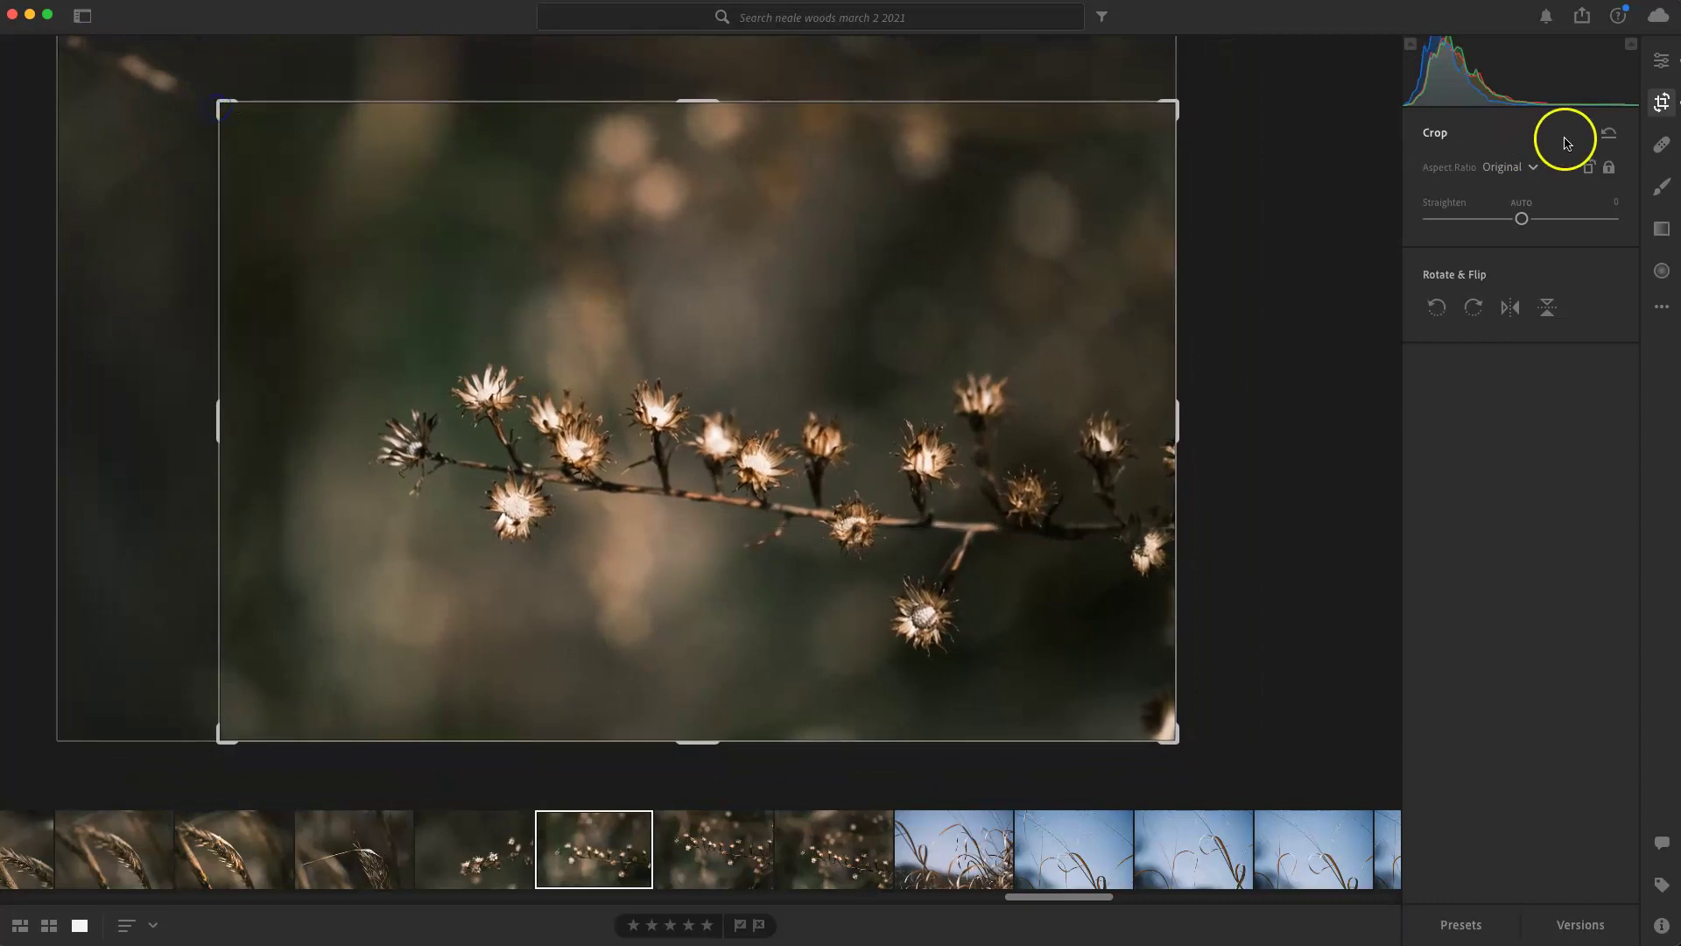
{"action": "left_click", "coordinate": [1660, 104]}
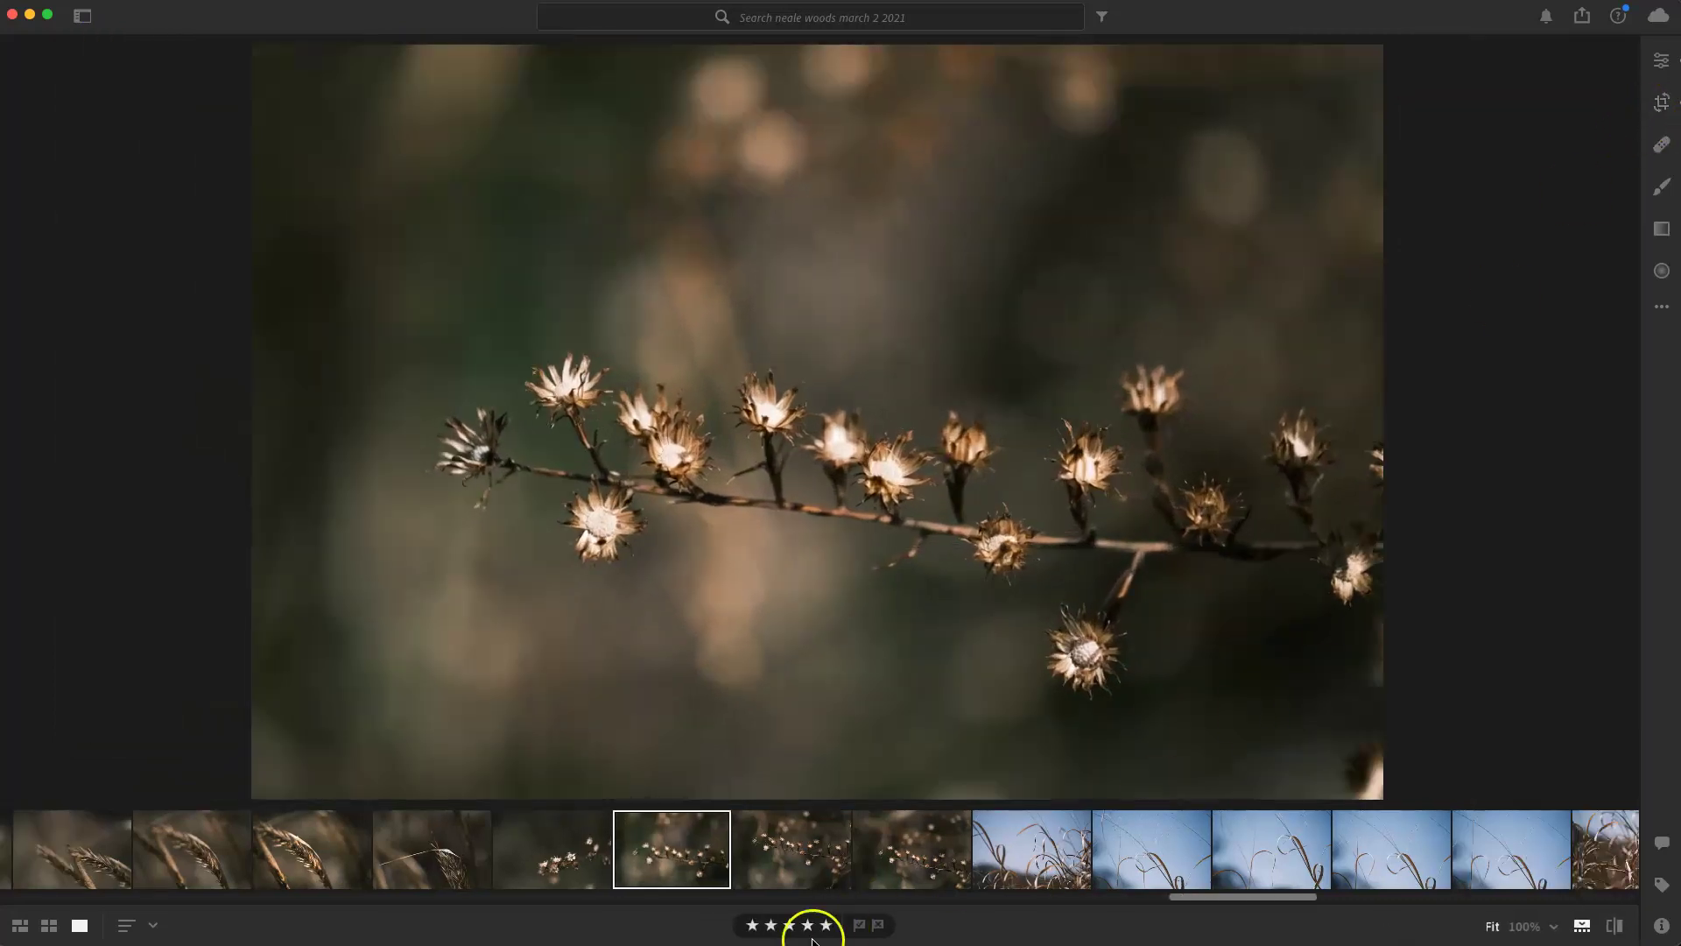
{"action": "left_click", "coordinate": [863, 924]}
Set the Vignette to -29 on the cropped dried-flower photo and check the edit against the original
{"action": "left_click", "coordinate": [1661, 60]}
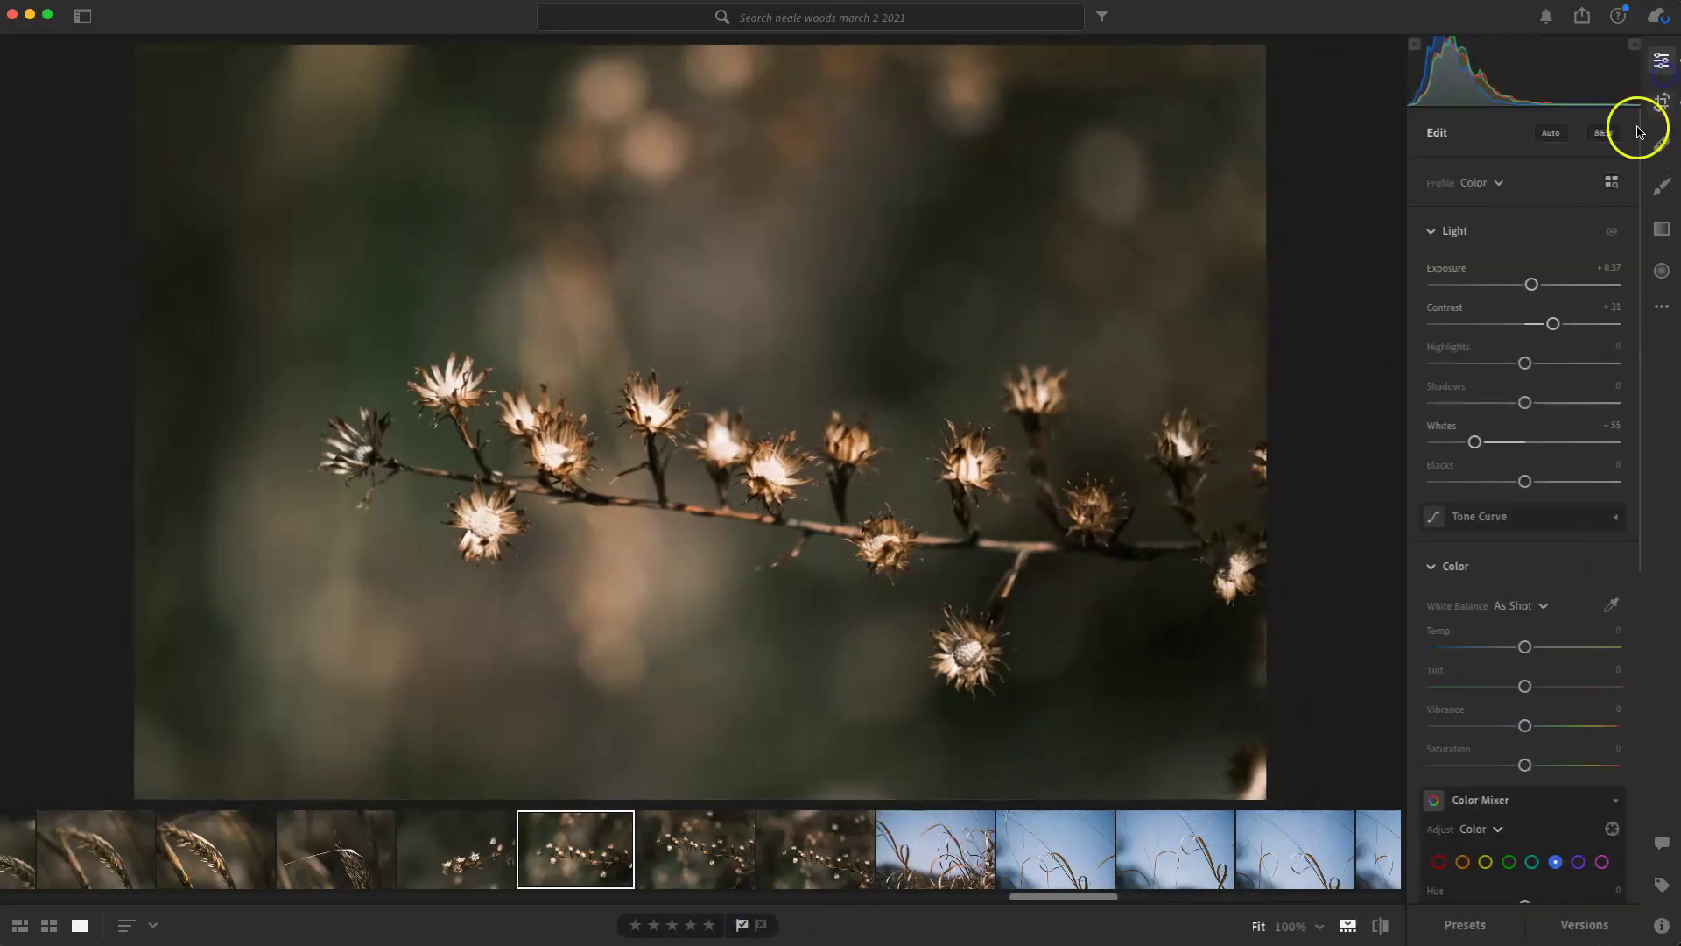
{"action": "scroll", "coordinate": [1512, 589], "scroll_direction": "down", "scroll_amount": 10}
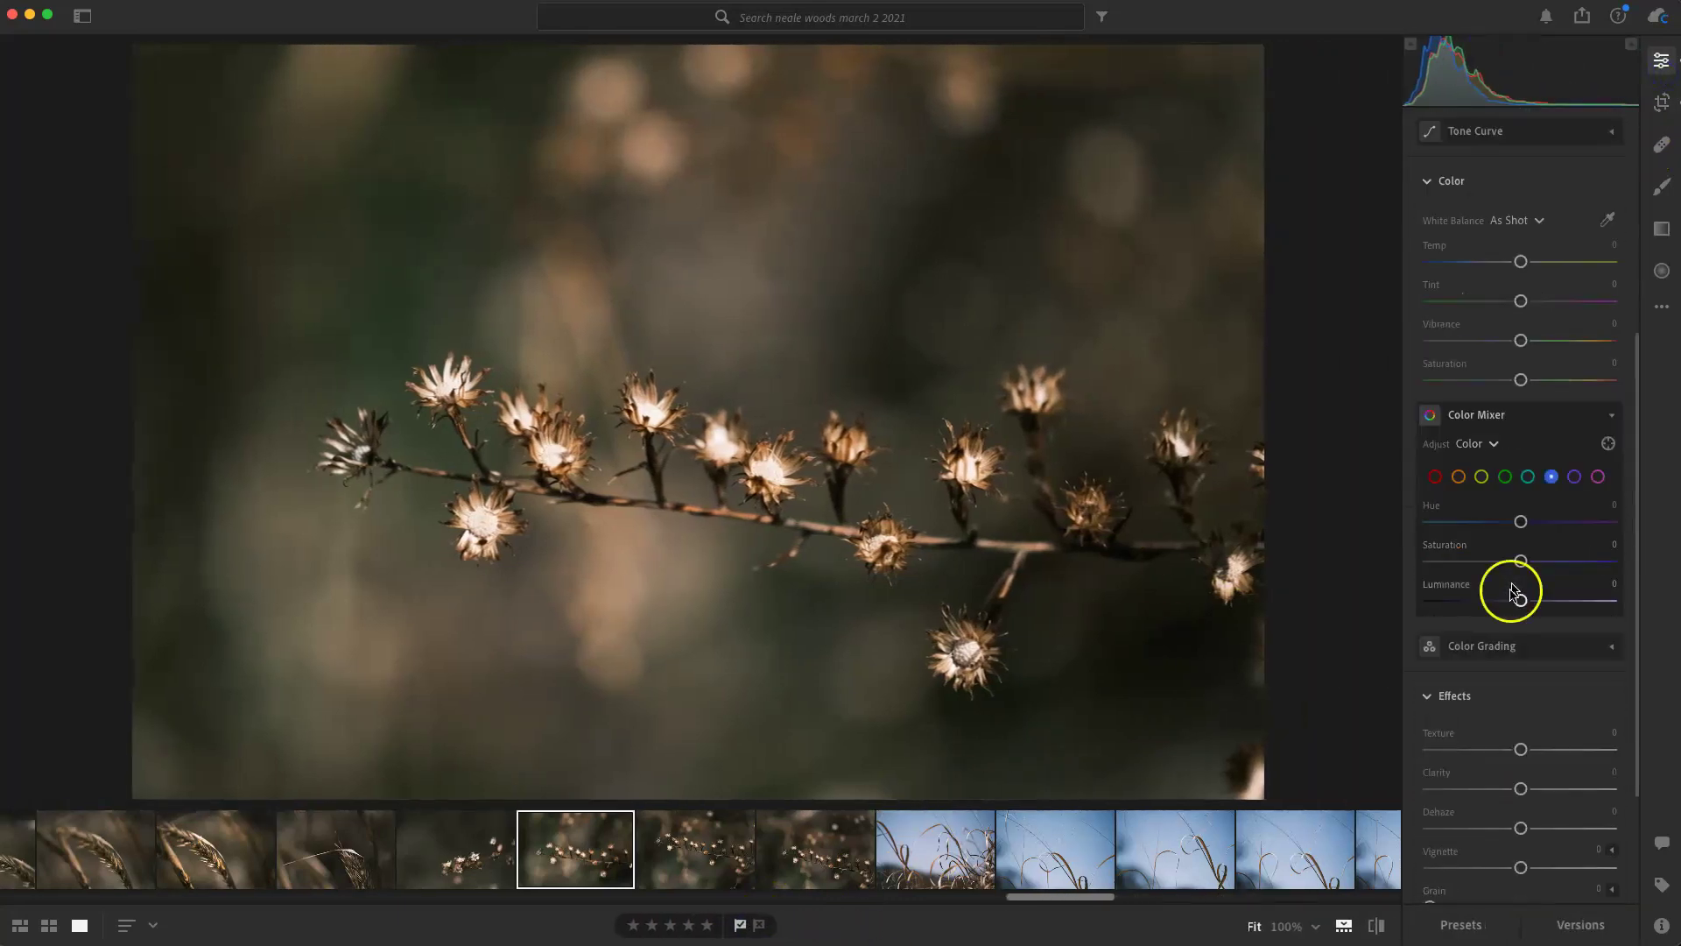
{"action": "scroll", "coordinate": [1498, 725], "scroll_direction": "down", "scroll_amount": 2}
{"action": "left_click", "coordinate": [1495, 747]}
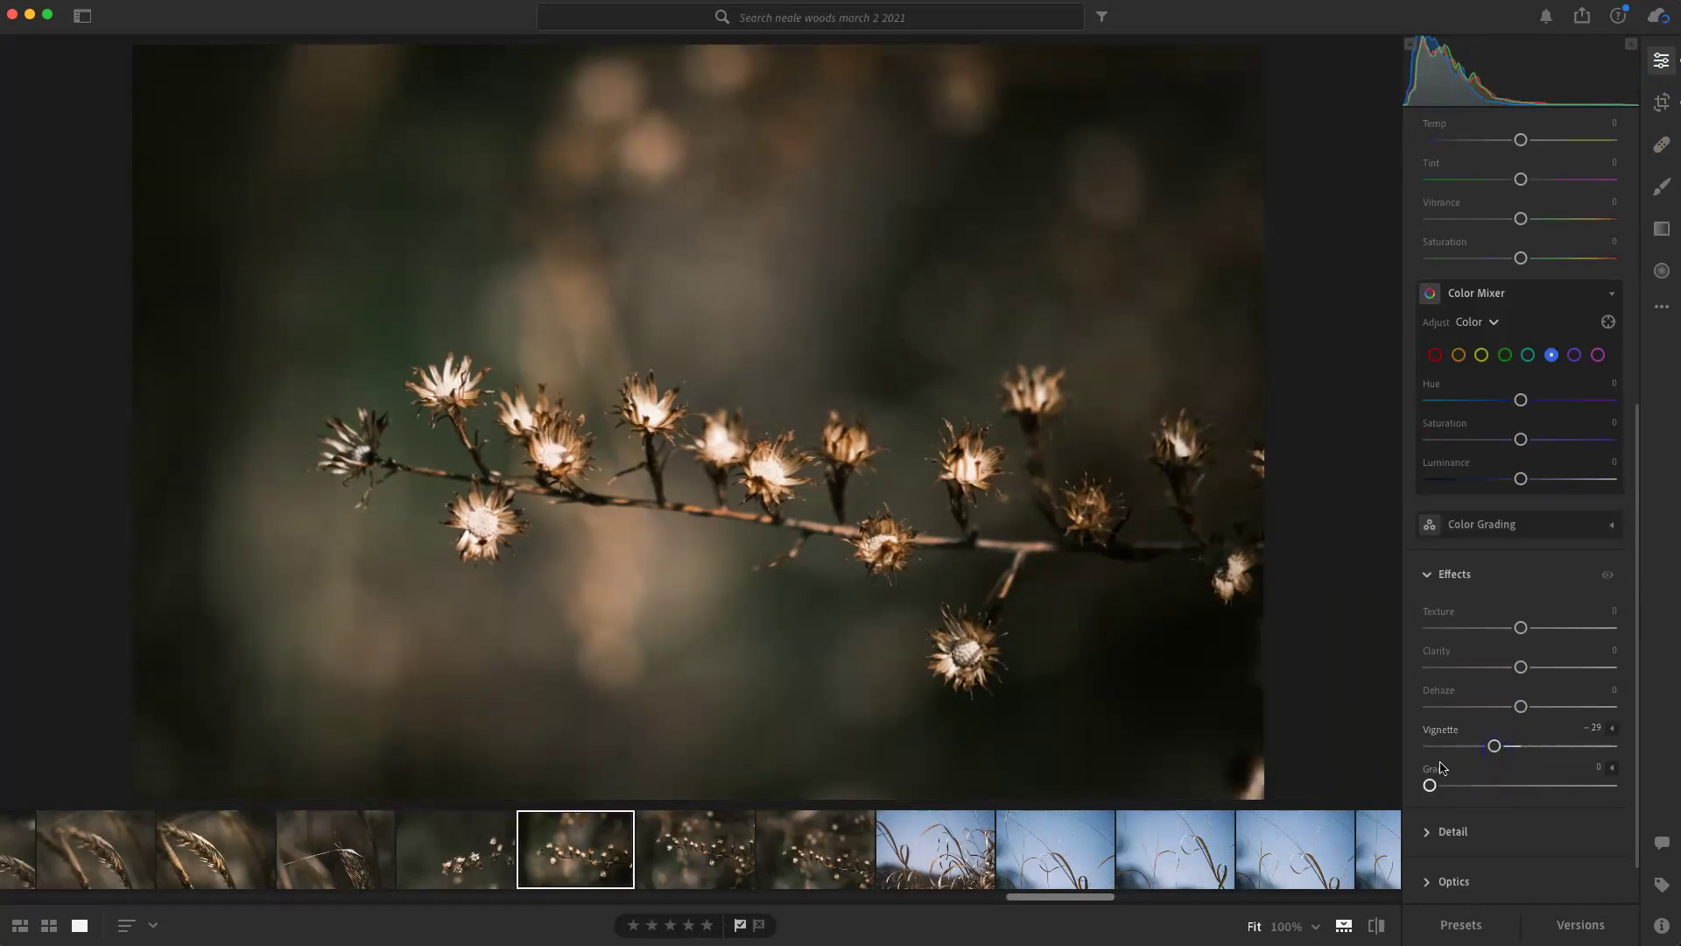
{"action": "key", "text": "backslash"}
Review the remaining dried-flower branch shots and the five photos of curled grass against the blue sky
{"action": "left_click", "coordinate": [699, 879]}
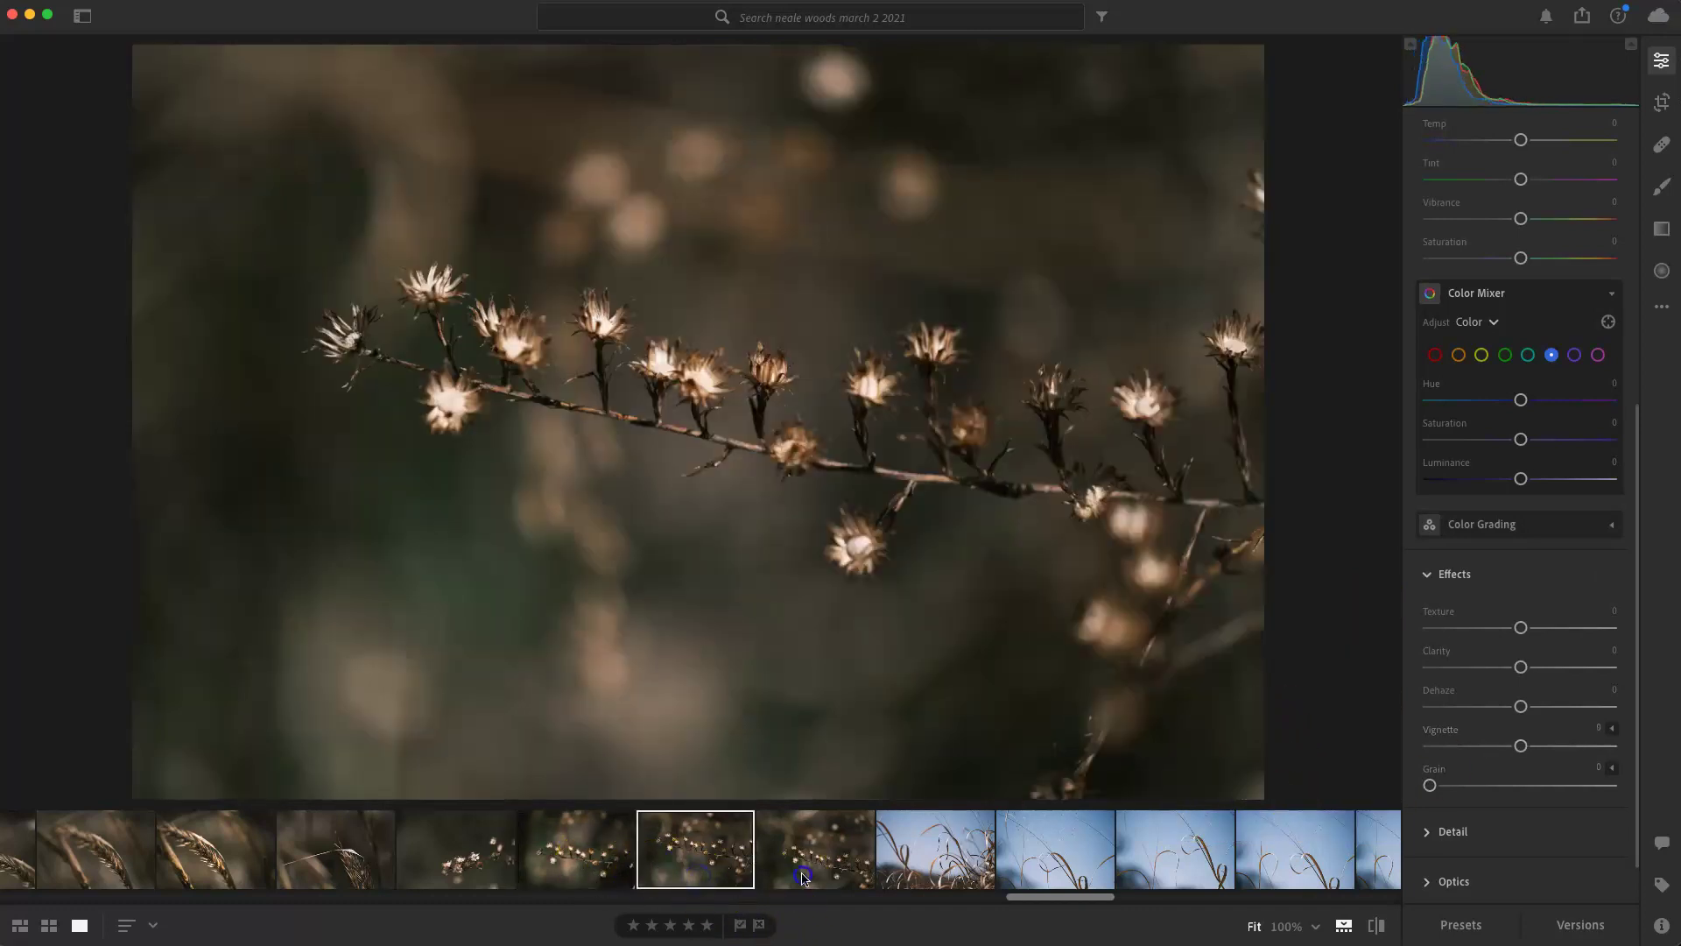
{"action": "left_click", "coordinate": [802, 874]}
{"action": "left_click", "coordinate": [580, 880]}
{"action": "left_click", "coordinate": [945, 871]}
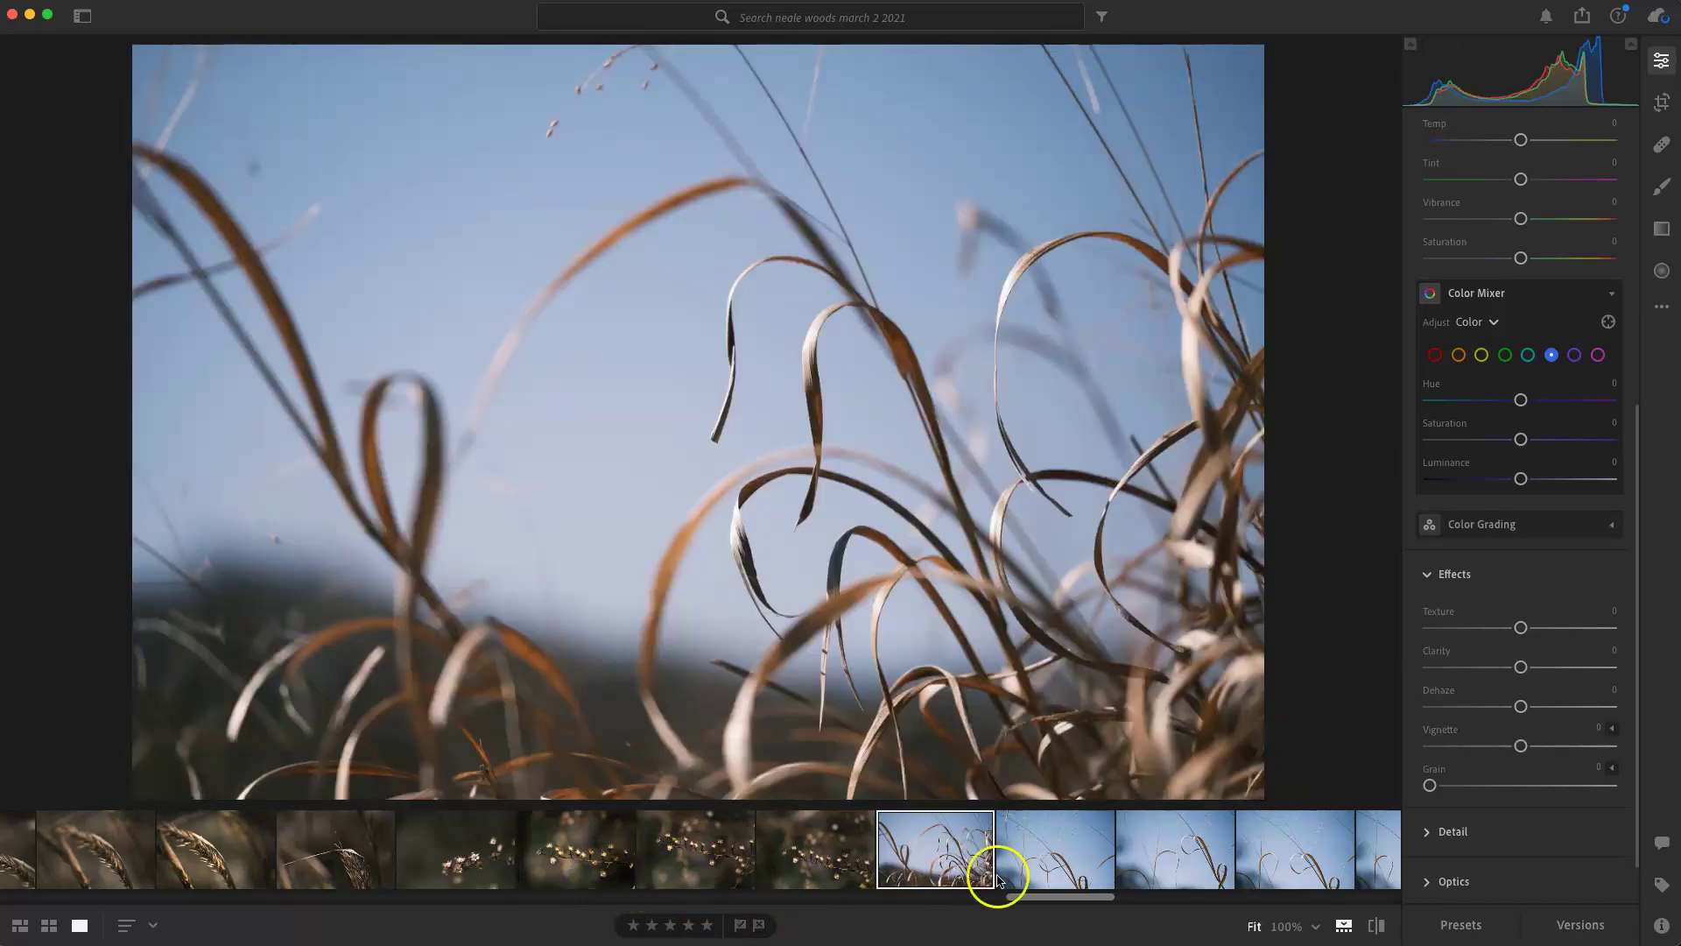
{"action": "left_click_drag", "start_coordinate": [1021, 893], "coordinate": [1060, 896]}
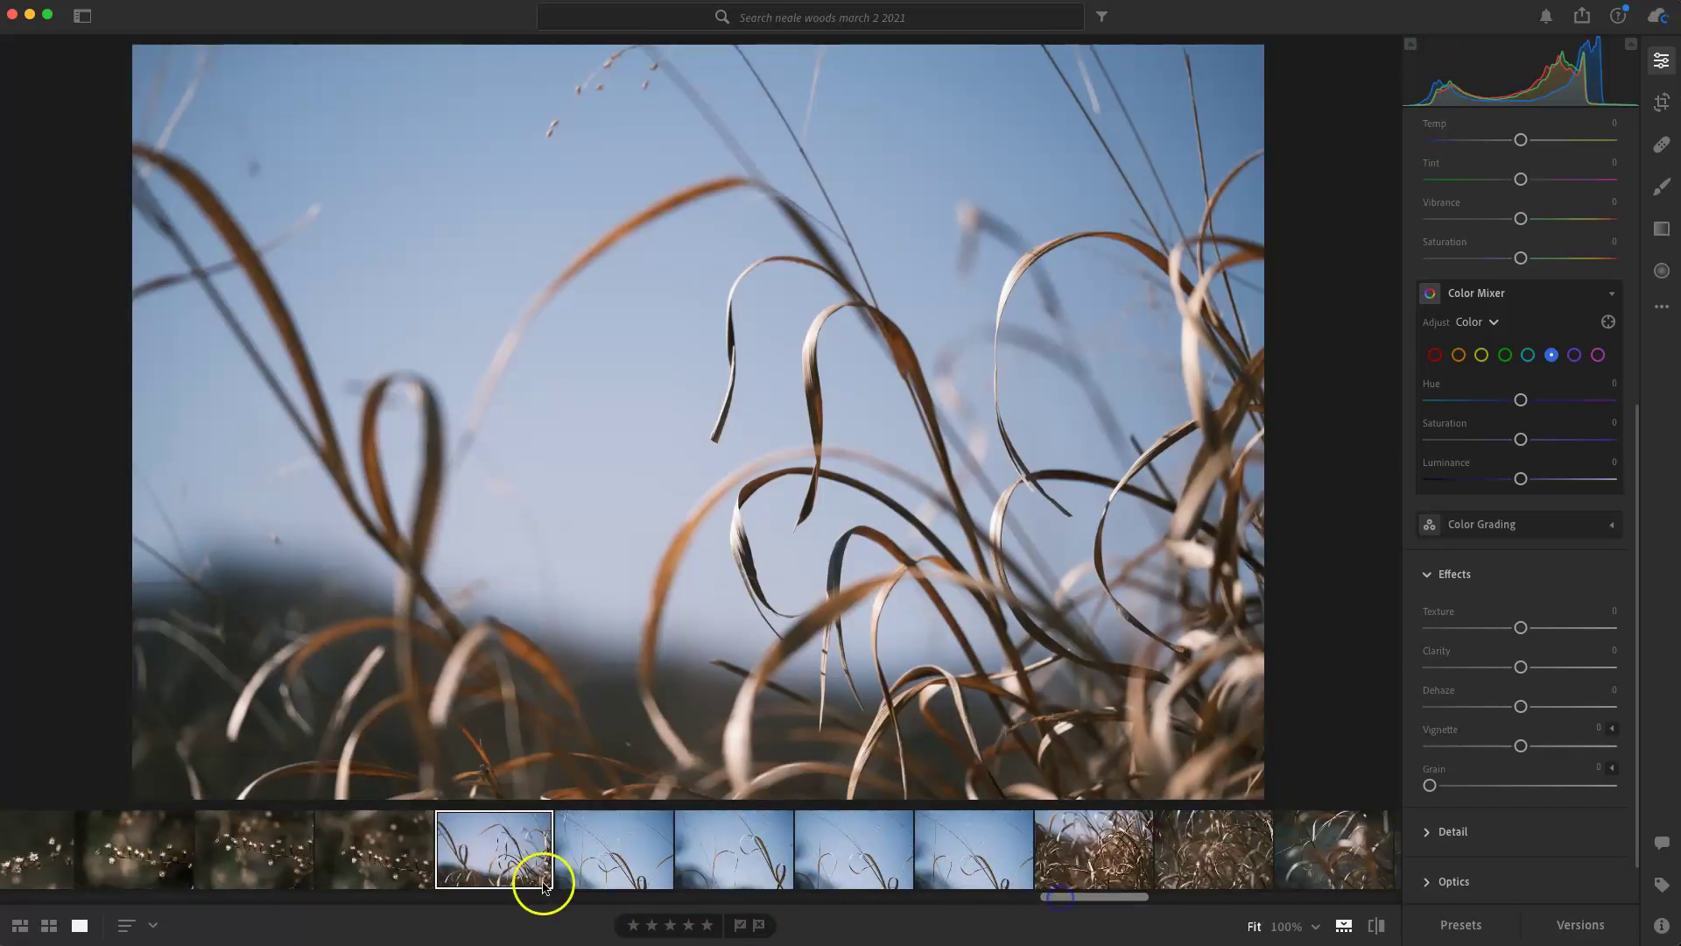
{"action": "left_click", "coordinate": [583, 869]}
{"action": "left_click", "coordinate": [709, 870]}
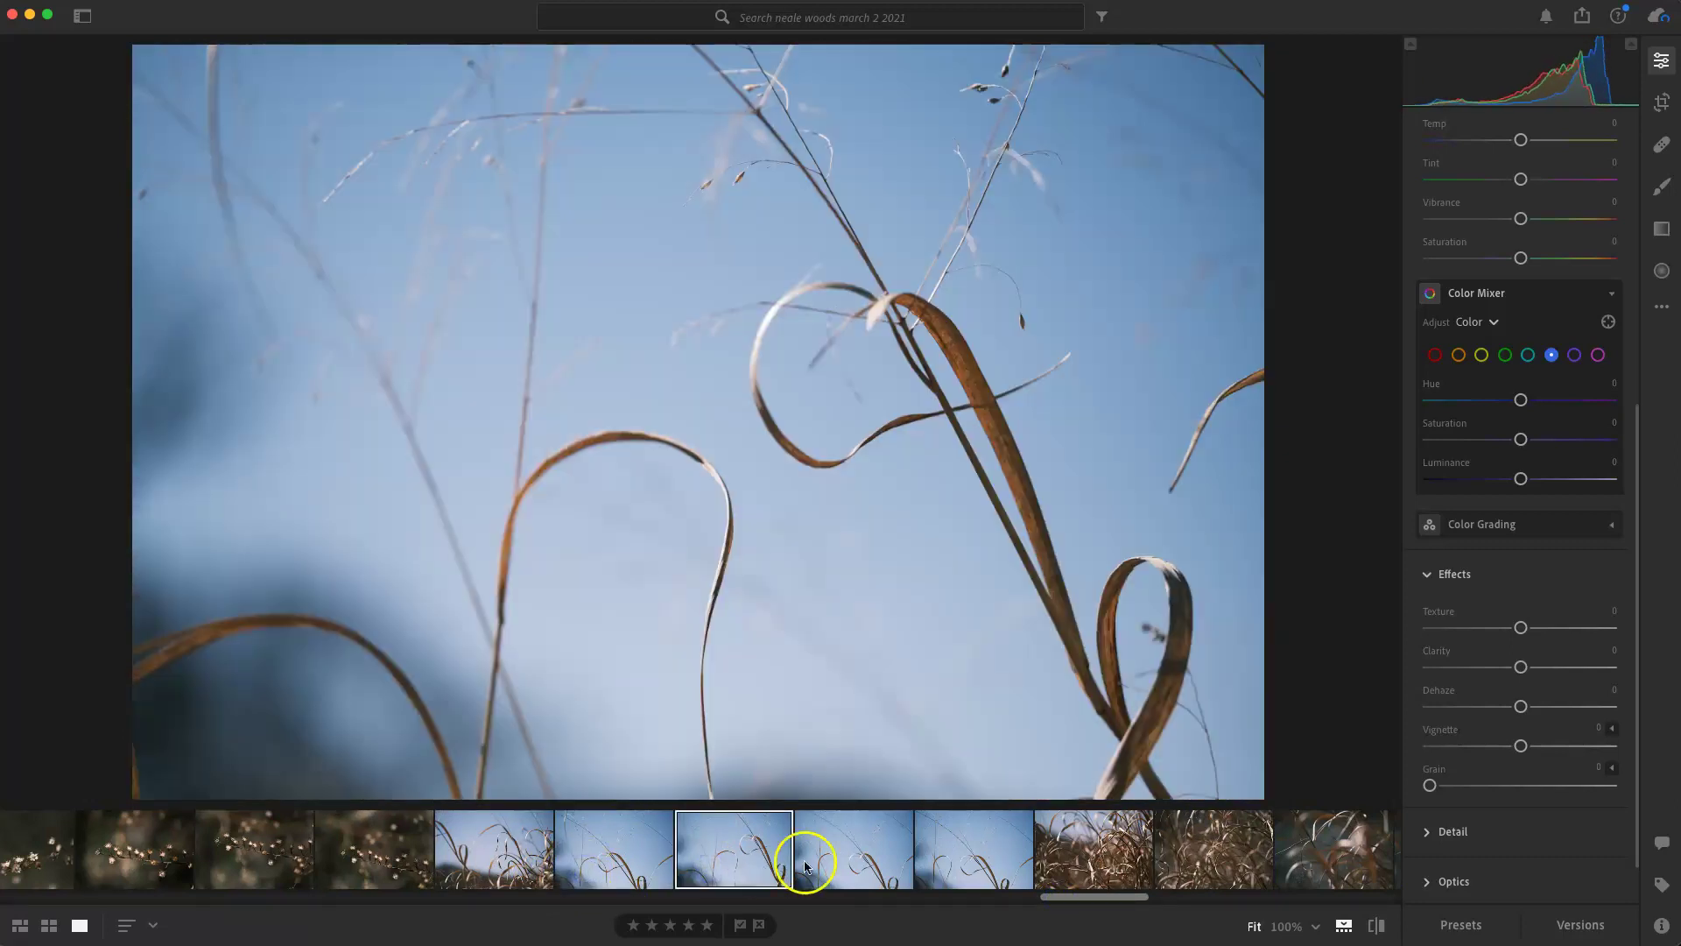
{"action": "left_click", "coordinate": [854, 867]}
{"action": "left_click", "coordinate": [965, 862]}
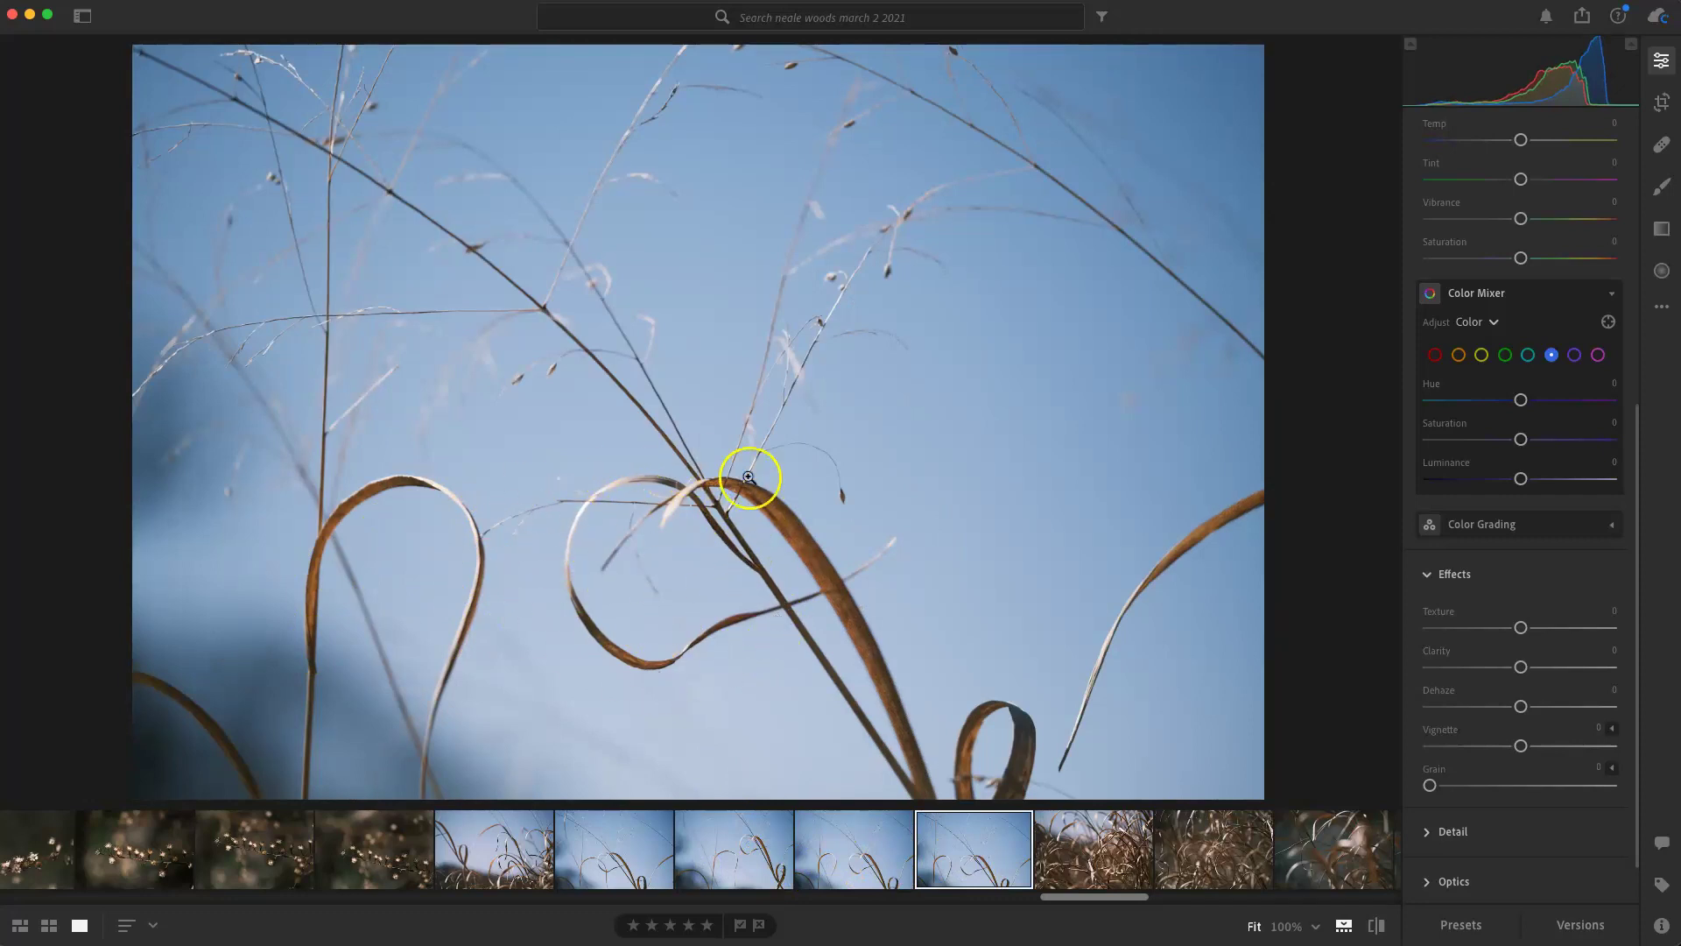
Compare the last three blue-sky curled-grass photos for focus and composition
{"action": "left_click", "coordinate": [758, 885]}
{"action": "left_click", "coordinate": [852, 885]}
{"action": "left_click", "coordinate": [932, 878]}
{"action": "left_click", "coordinate": [724, 870]}
{"action": "left_click", "coordinate": [827, 874]}
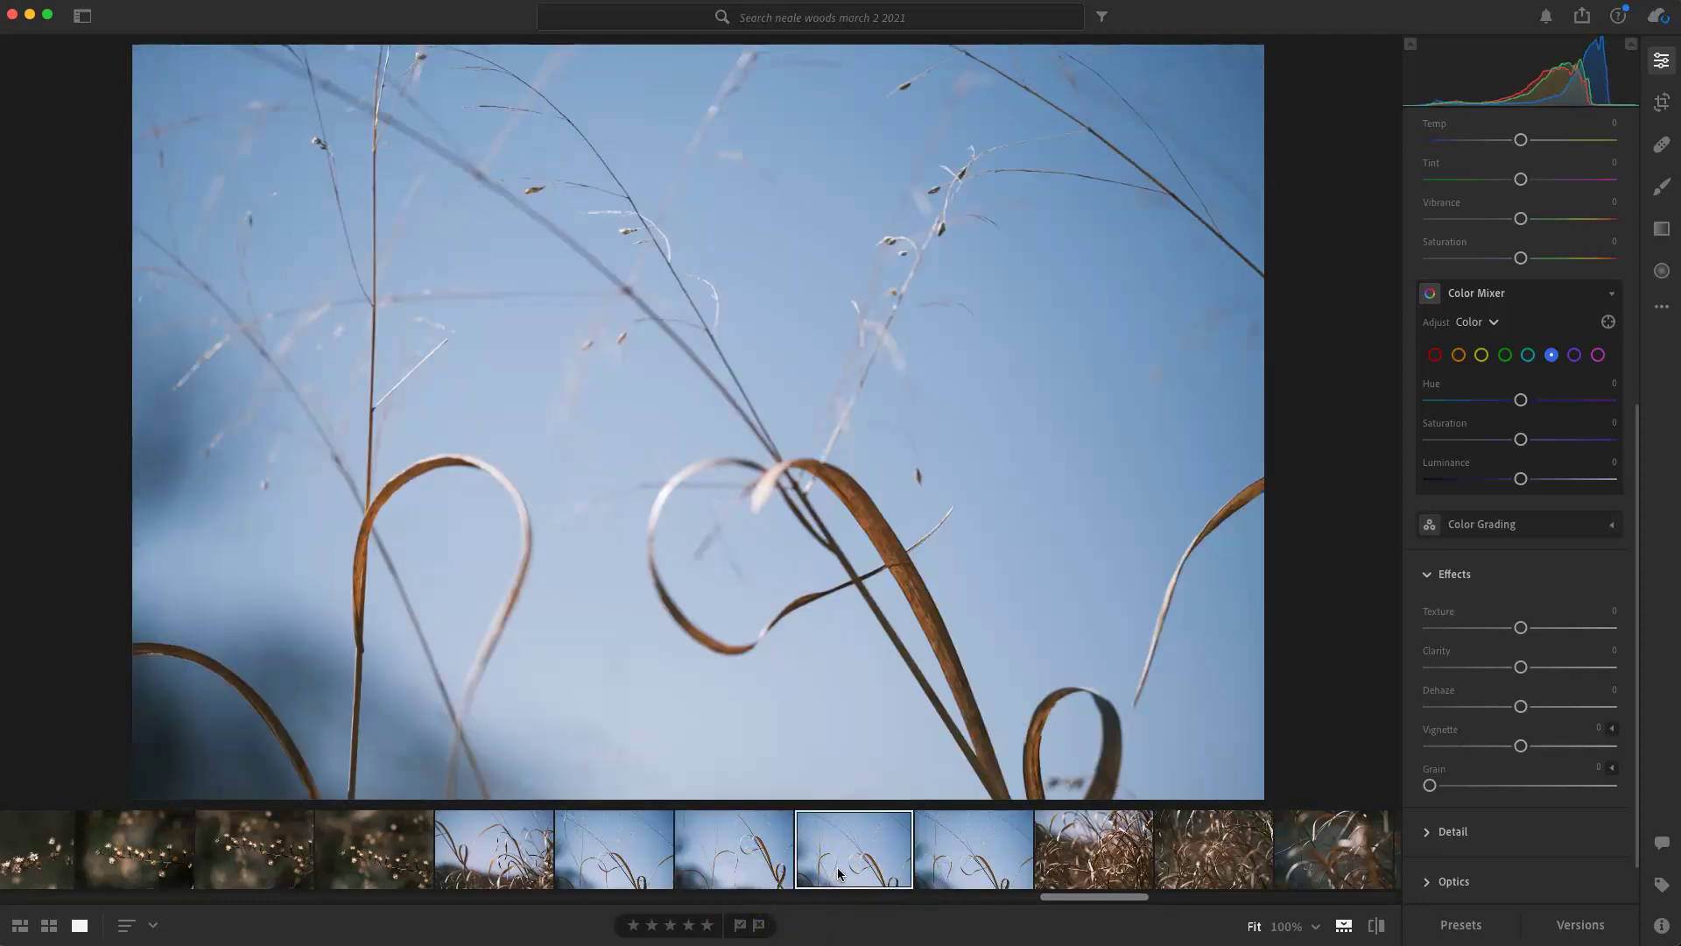
{"action": "left_click", "coordinate": [783, 872]}
{"action": "left_click", "coordinate": [921, 860]}
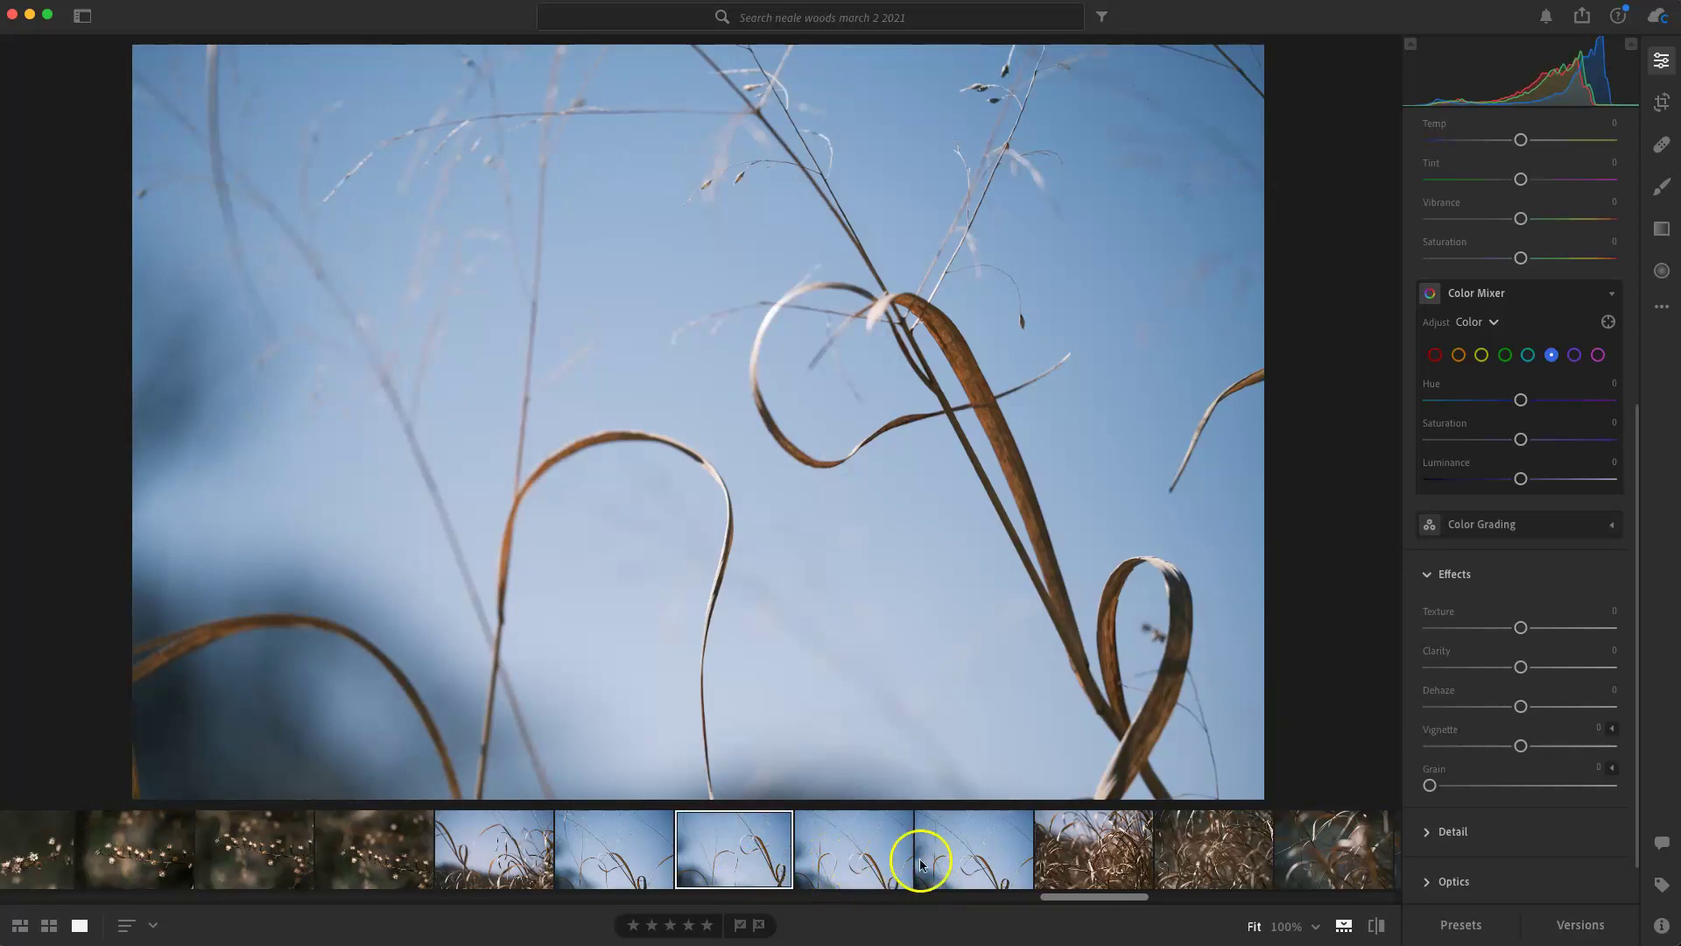
{"action": "left_click", "coordinate": [943, 863]}
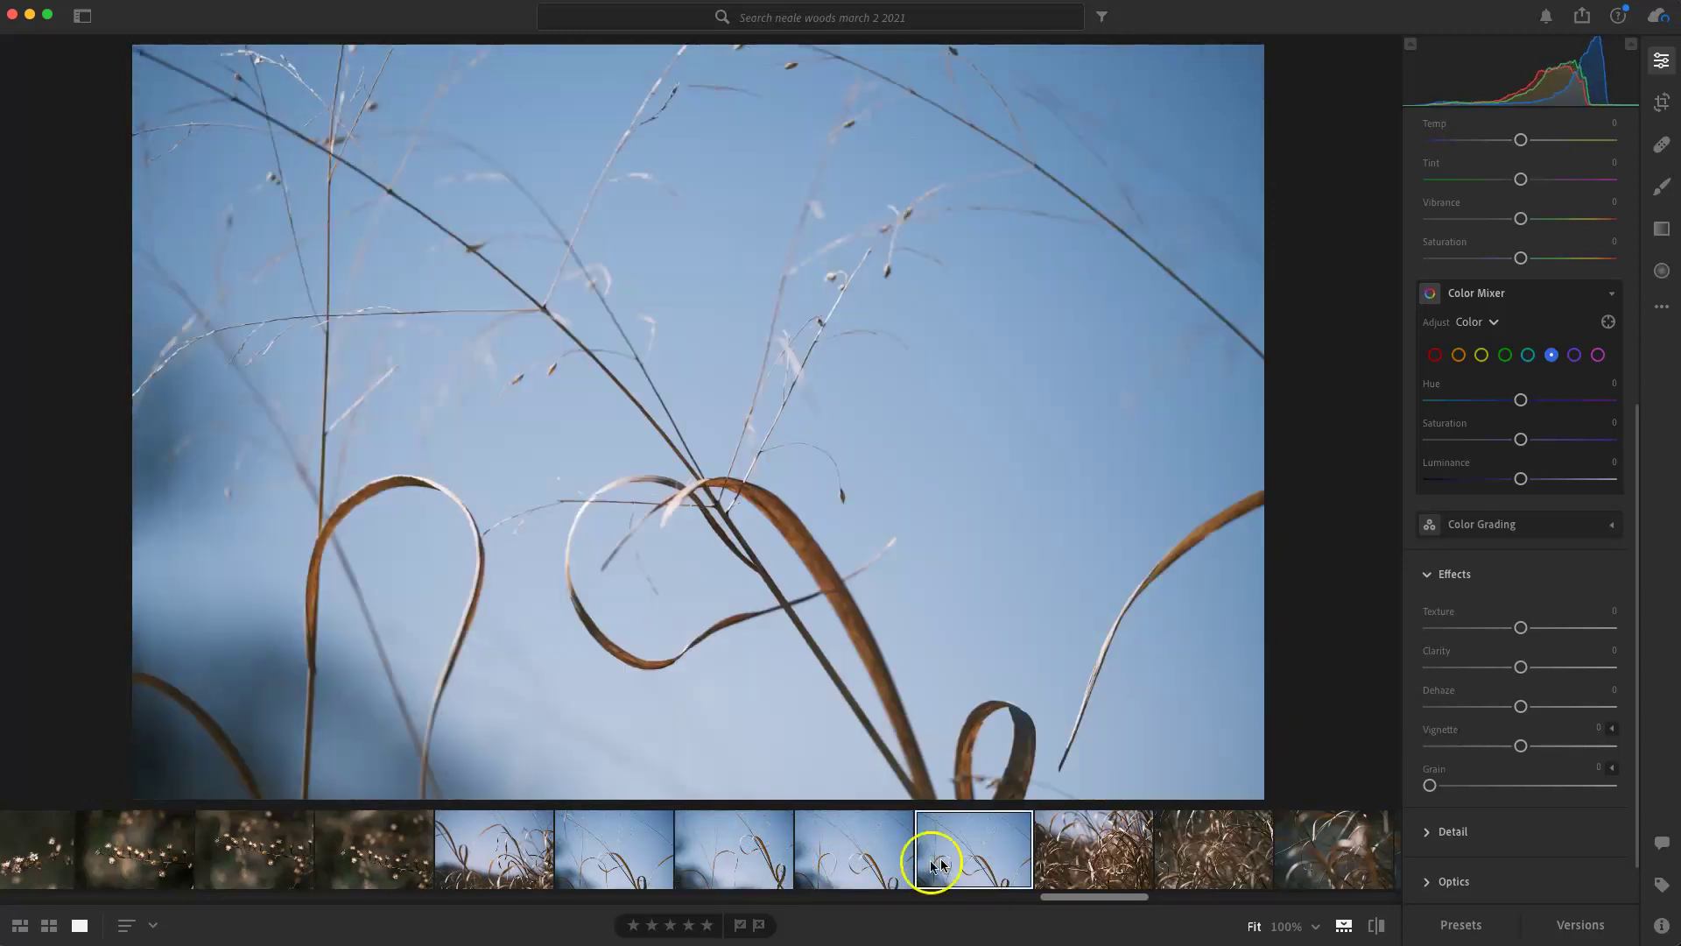
Paste the copied edit settings onto the third blue-sky grass photo and set its Whites to +35
{"action": "left_click", "coordinate": [743, 864]}
{"action": "left_click", "coordinate": [744, 868]}
{"action": "key", "text": "super+v"}
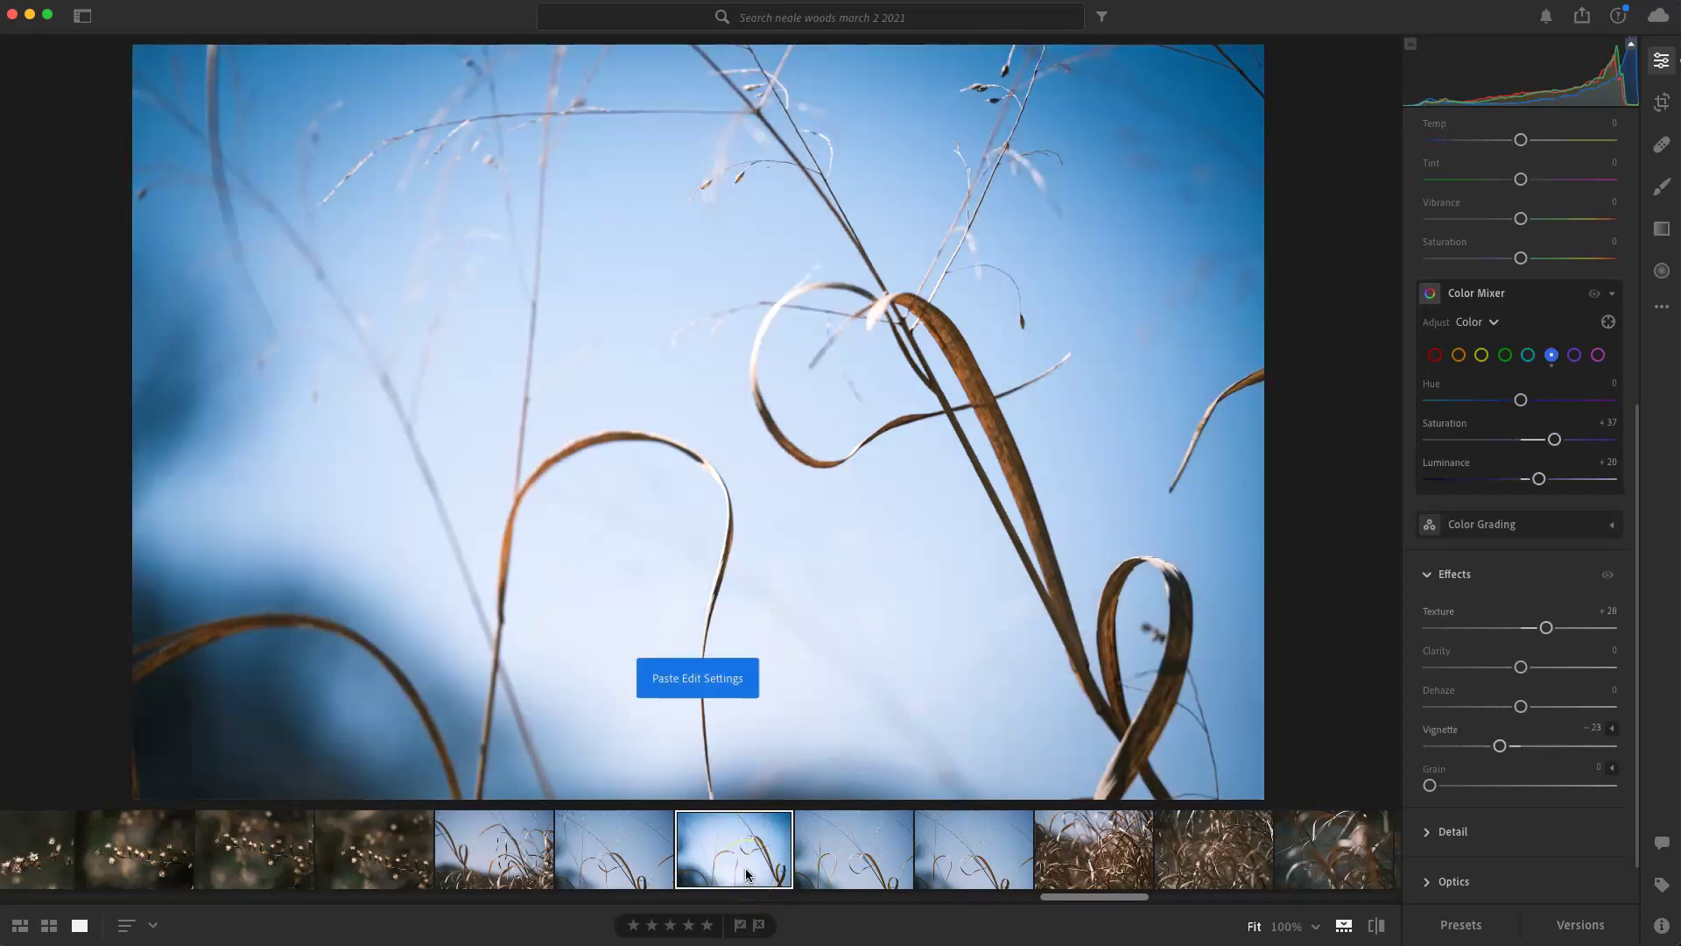
{"action": "scroll", "coordinate": [1521, 354], "scroll_direction": "up", "scroll_amount": 10}
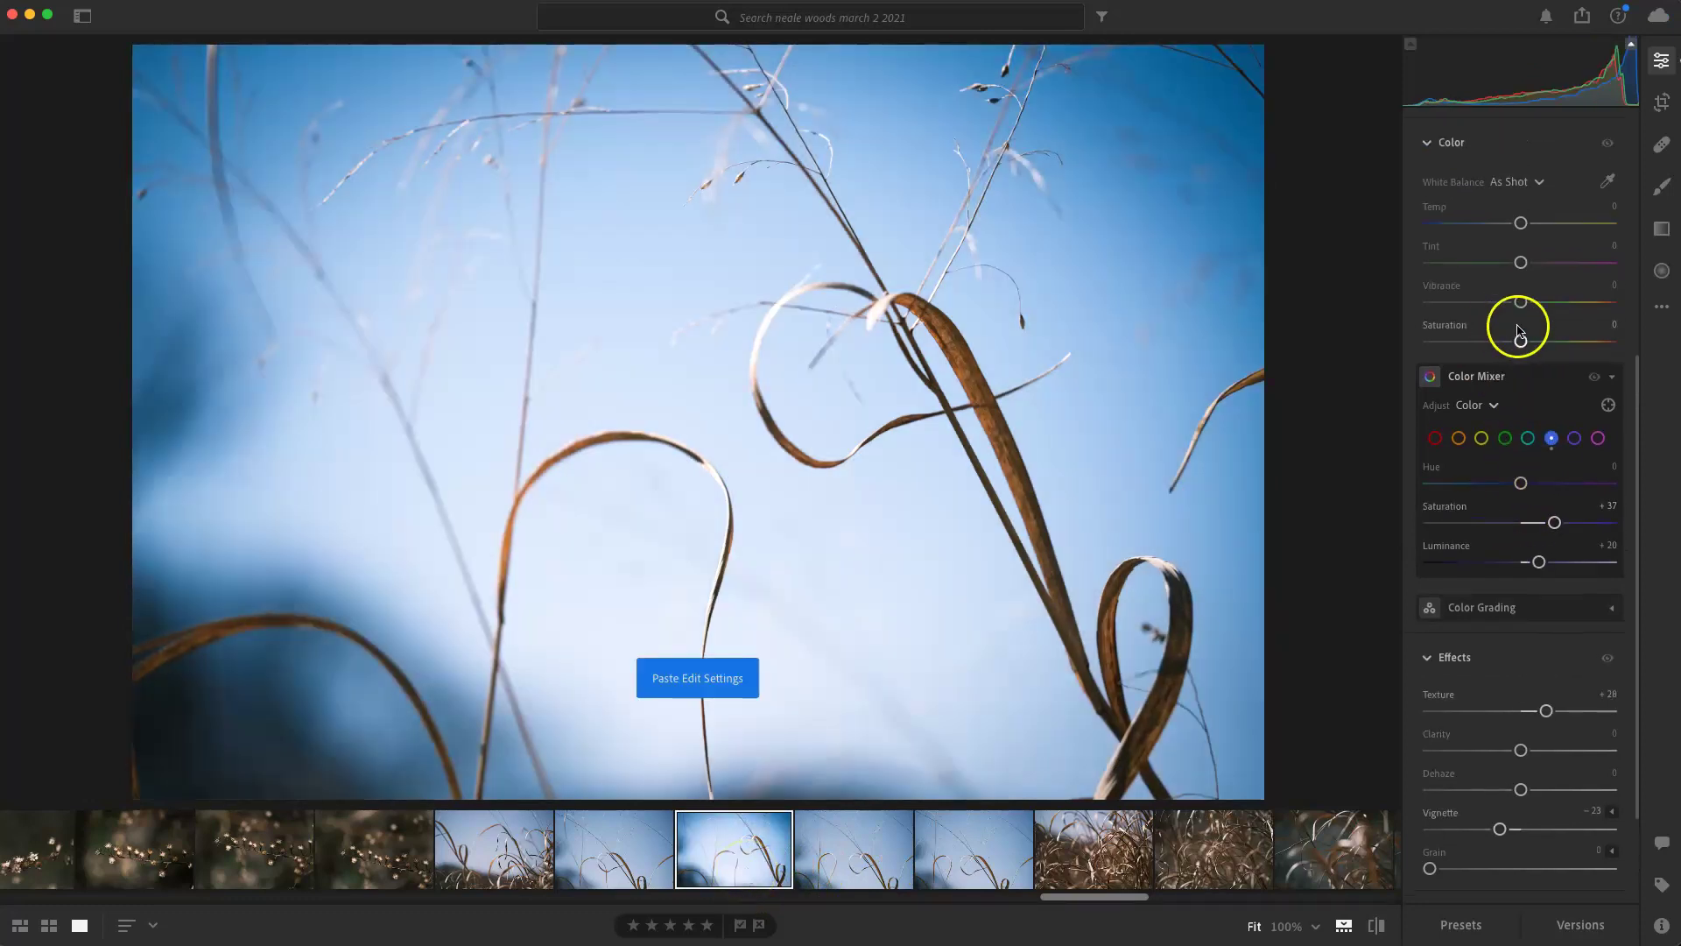
{"action": "left_click", "coordinate": [1547, 442]}
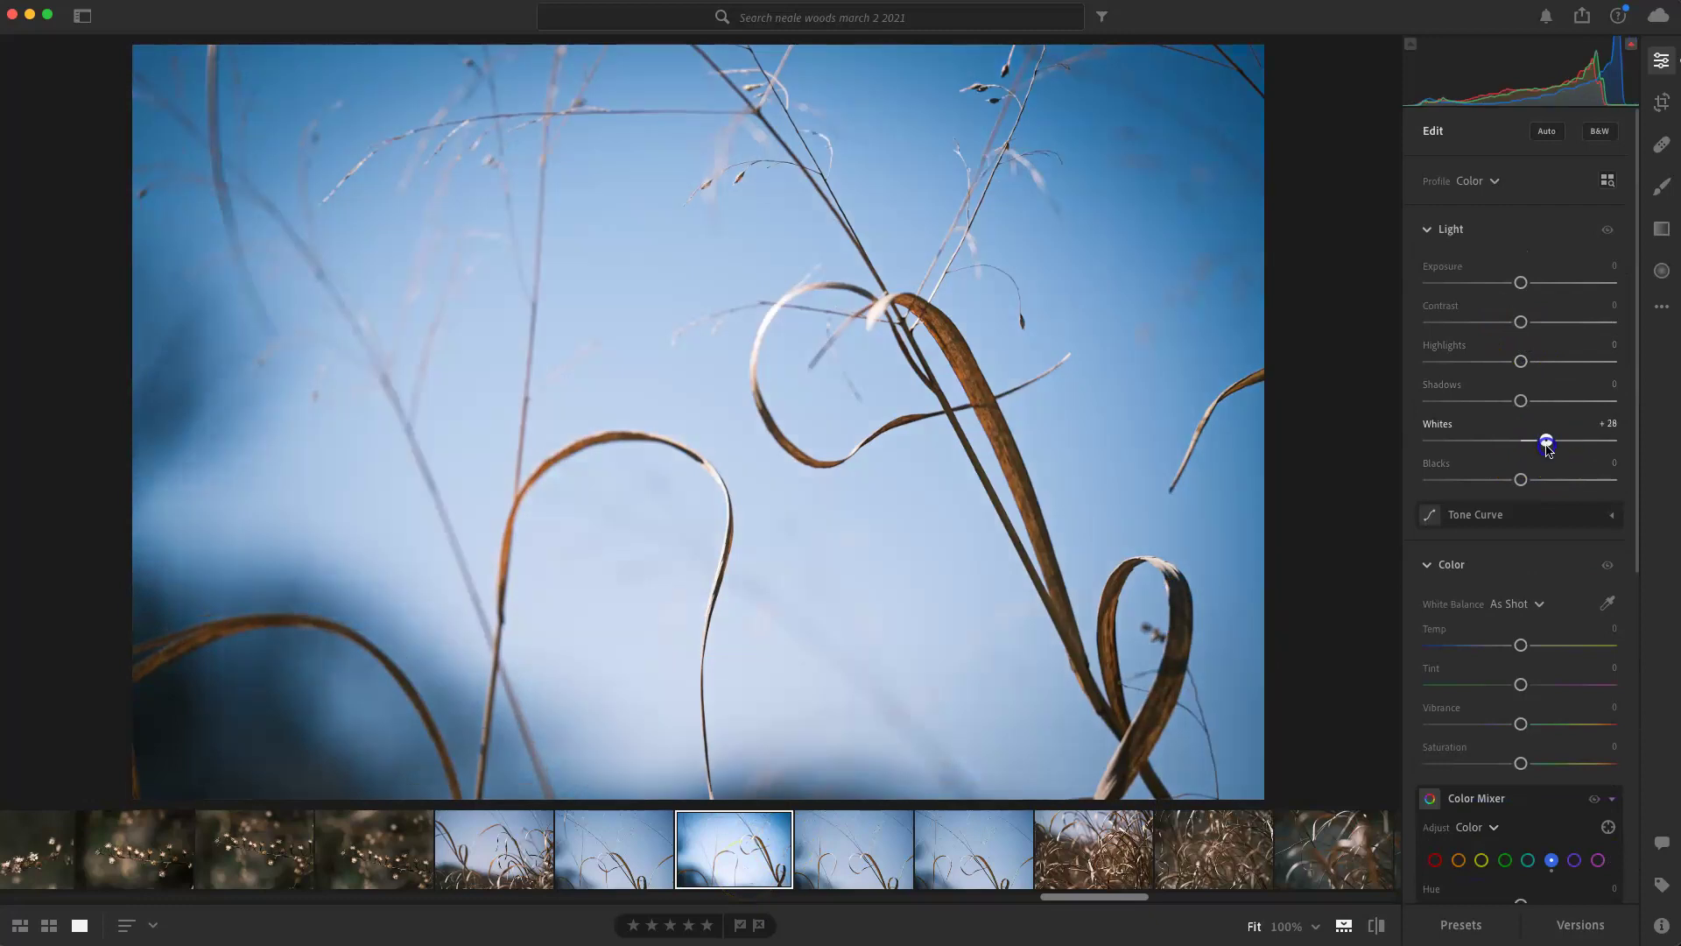
{"action": "left_click_drag", "start_coordinate": [1549, 449], "coordinate": [1554, 450]}
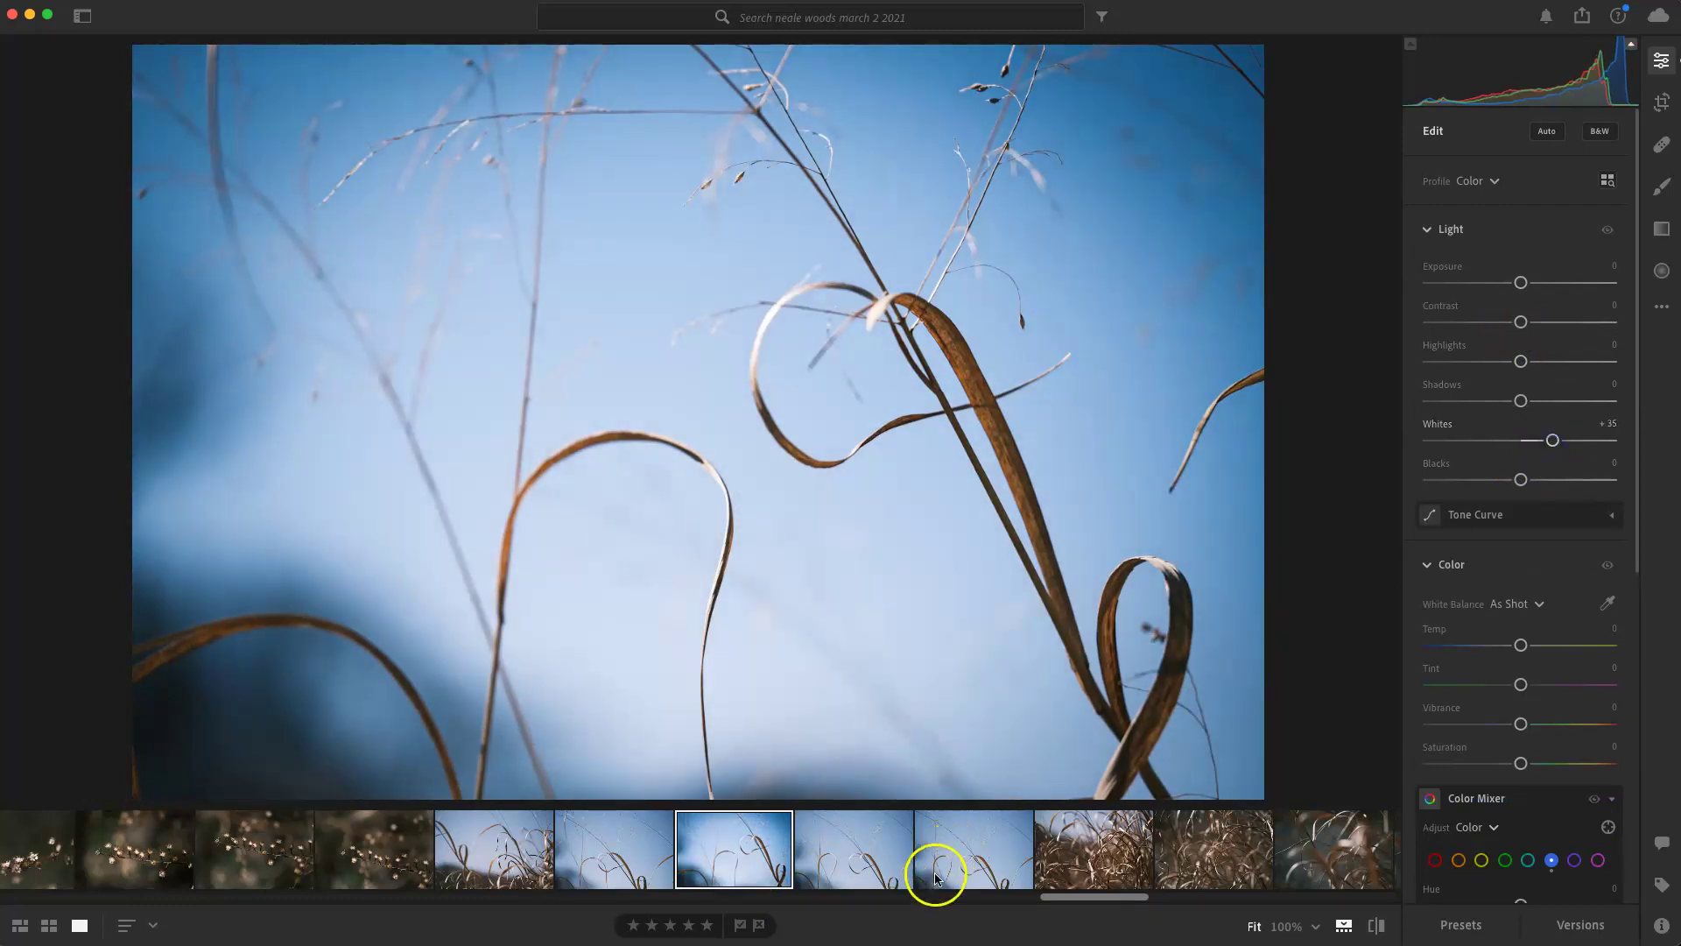
Crop the last blue-sky grass photo tighter from its upper-right corner, keeping the original aspect ratio
{"action": "left_click", "coordinate": [958, 865]}
{"action": "left_click", "coordinate": [1662, 102]}
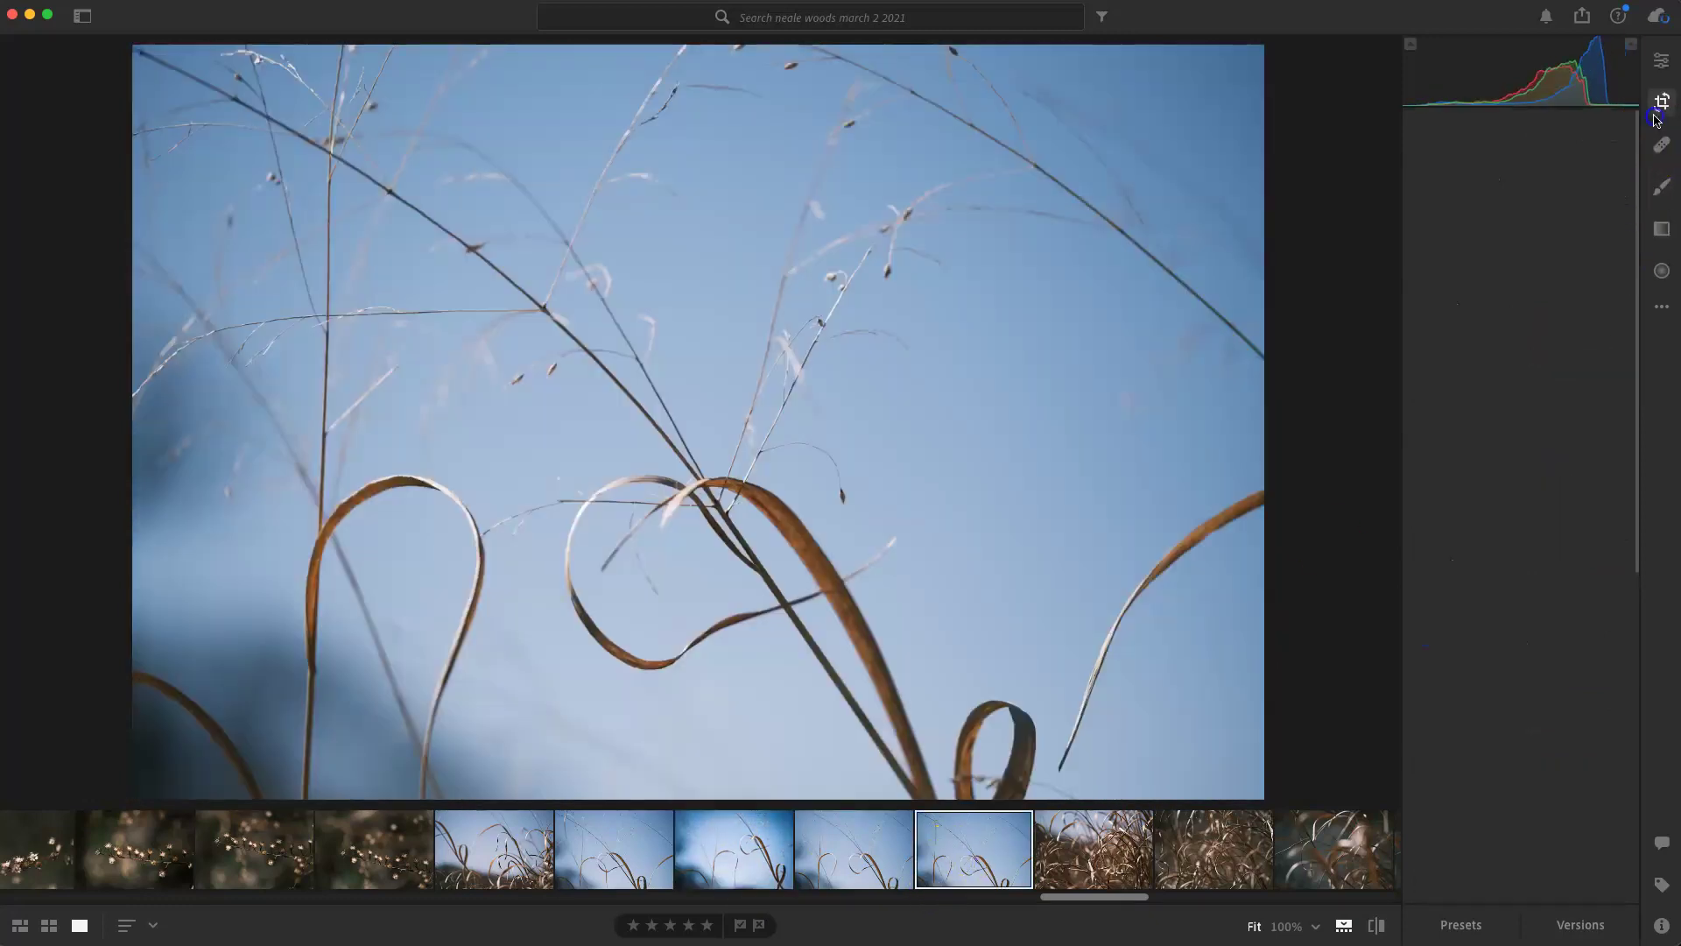
{"action": "left_click_drag", "start_coordinate": [1259, 55], "coordinate": [1176, 101]}
{"action": "left_click", "coordinate": [1663, 102]}
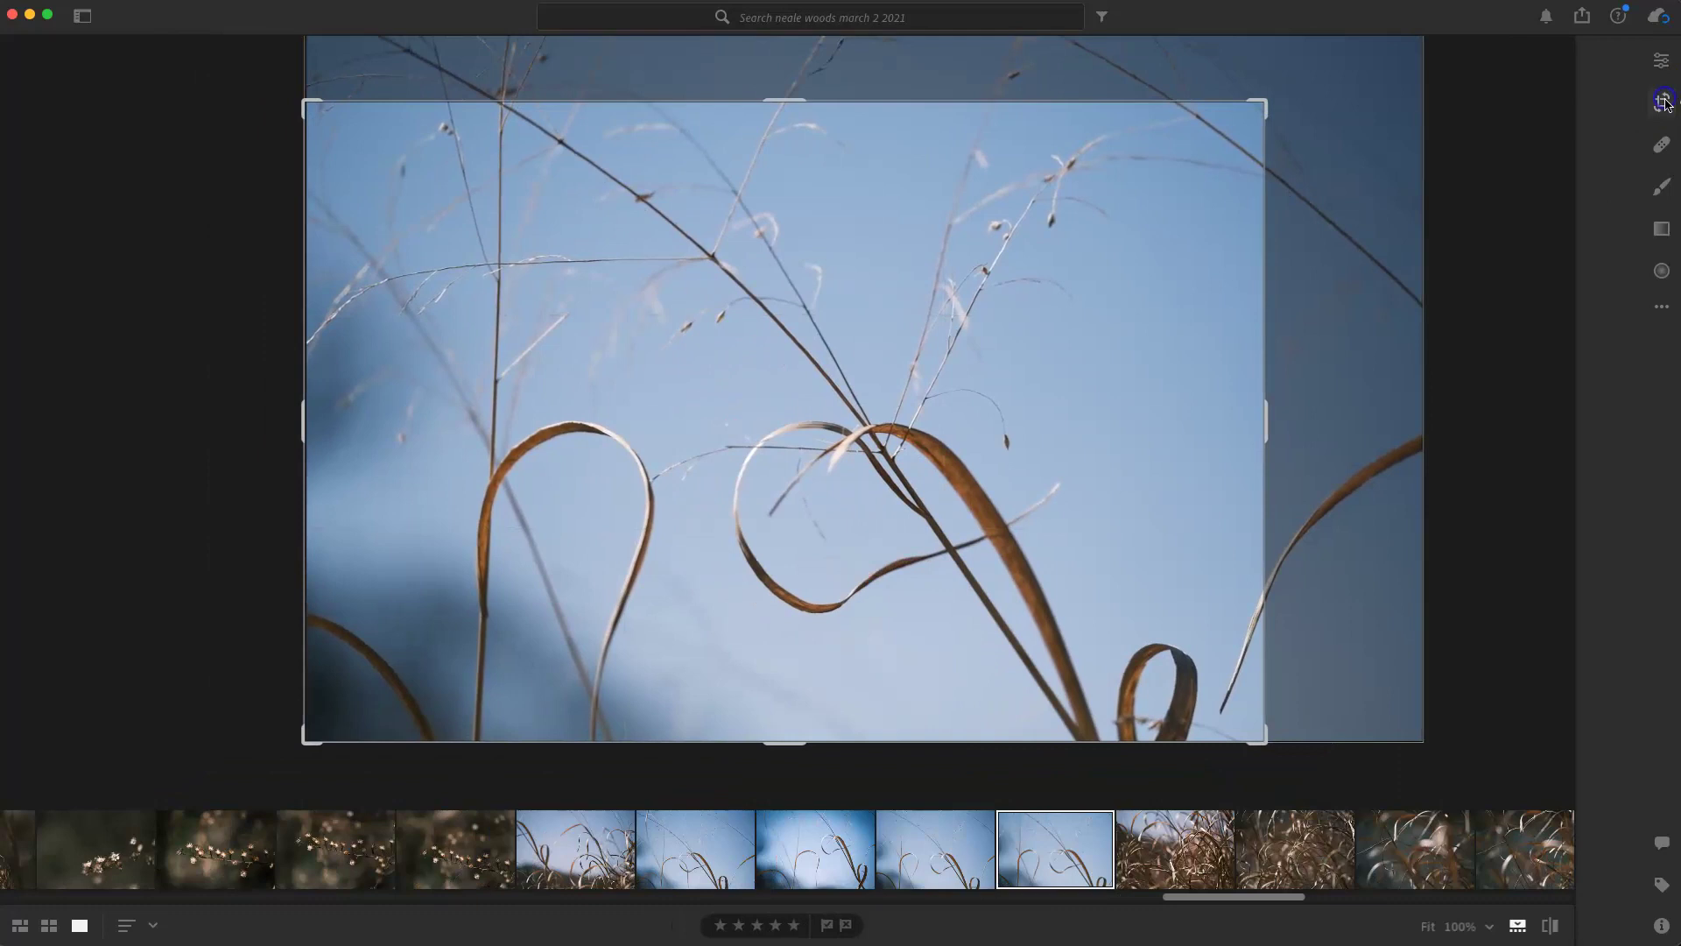
Paste the copied edit settings onto the cropped blue-sky photo, with Whites set to +25, and flag it as a pick
{"action": "key", "text": "super+v"}
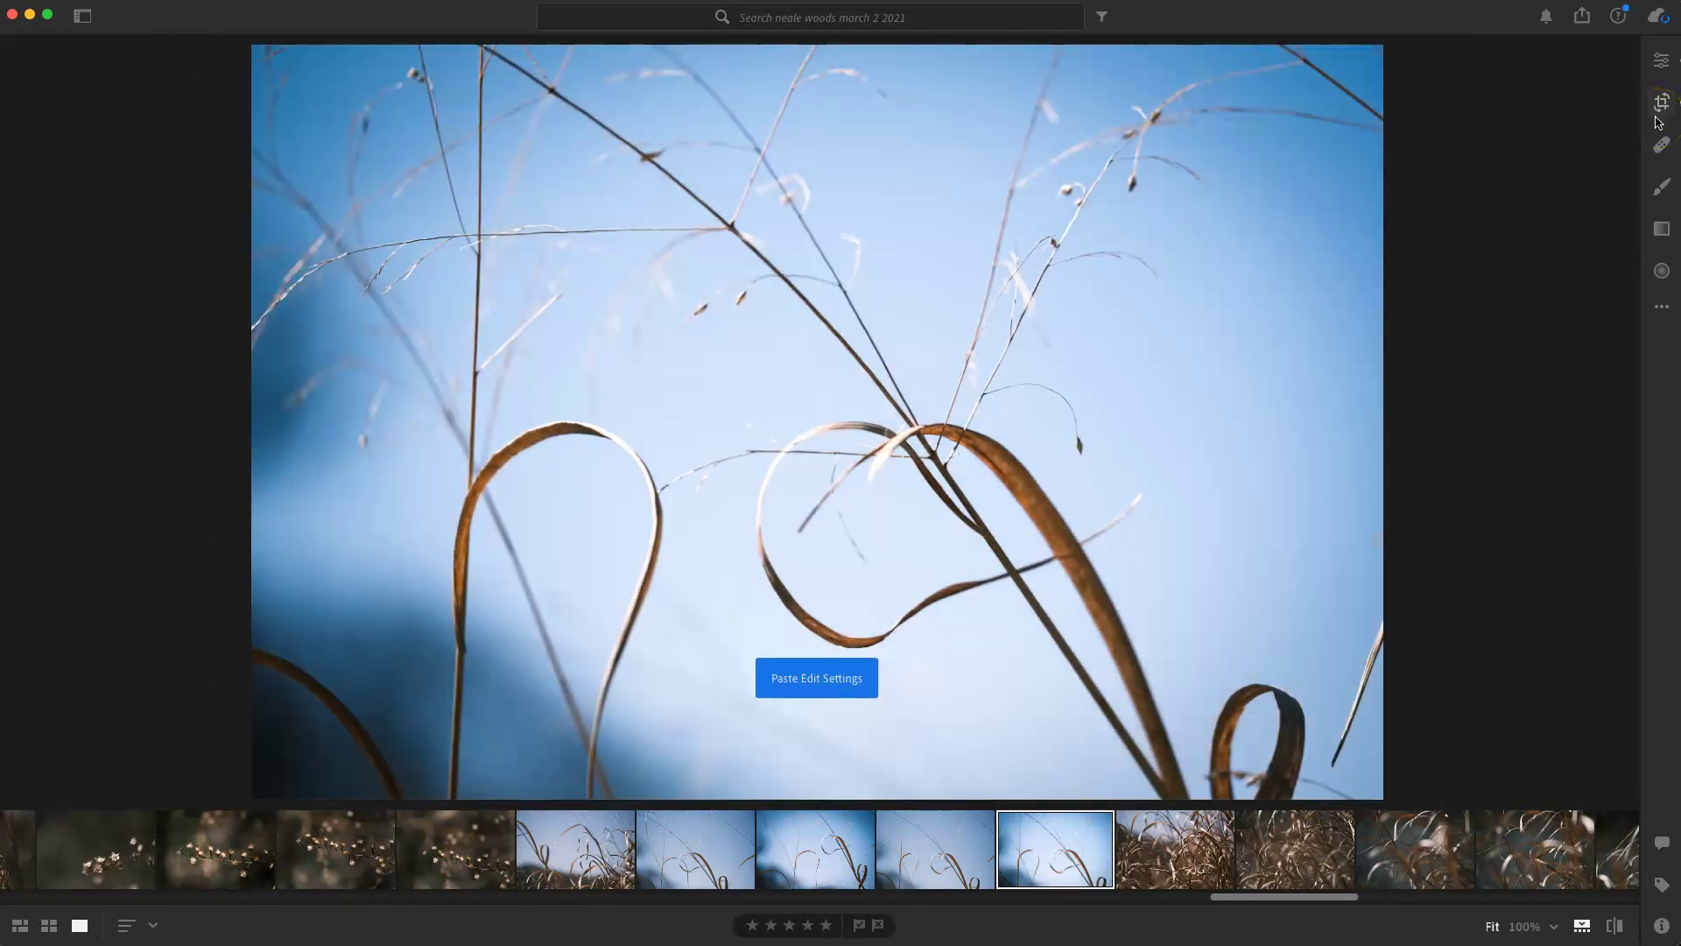
{"action": "left_click", "coordinate": [1661, 60]}
{"action": "left_click_drag", "start_coordinate": [1571, 442], "coordinate": [1543, 443]}
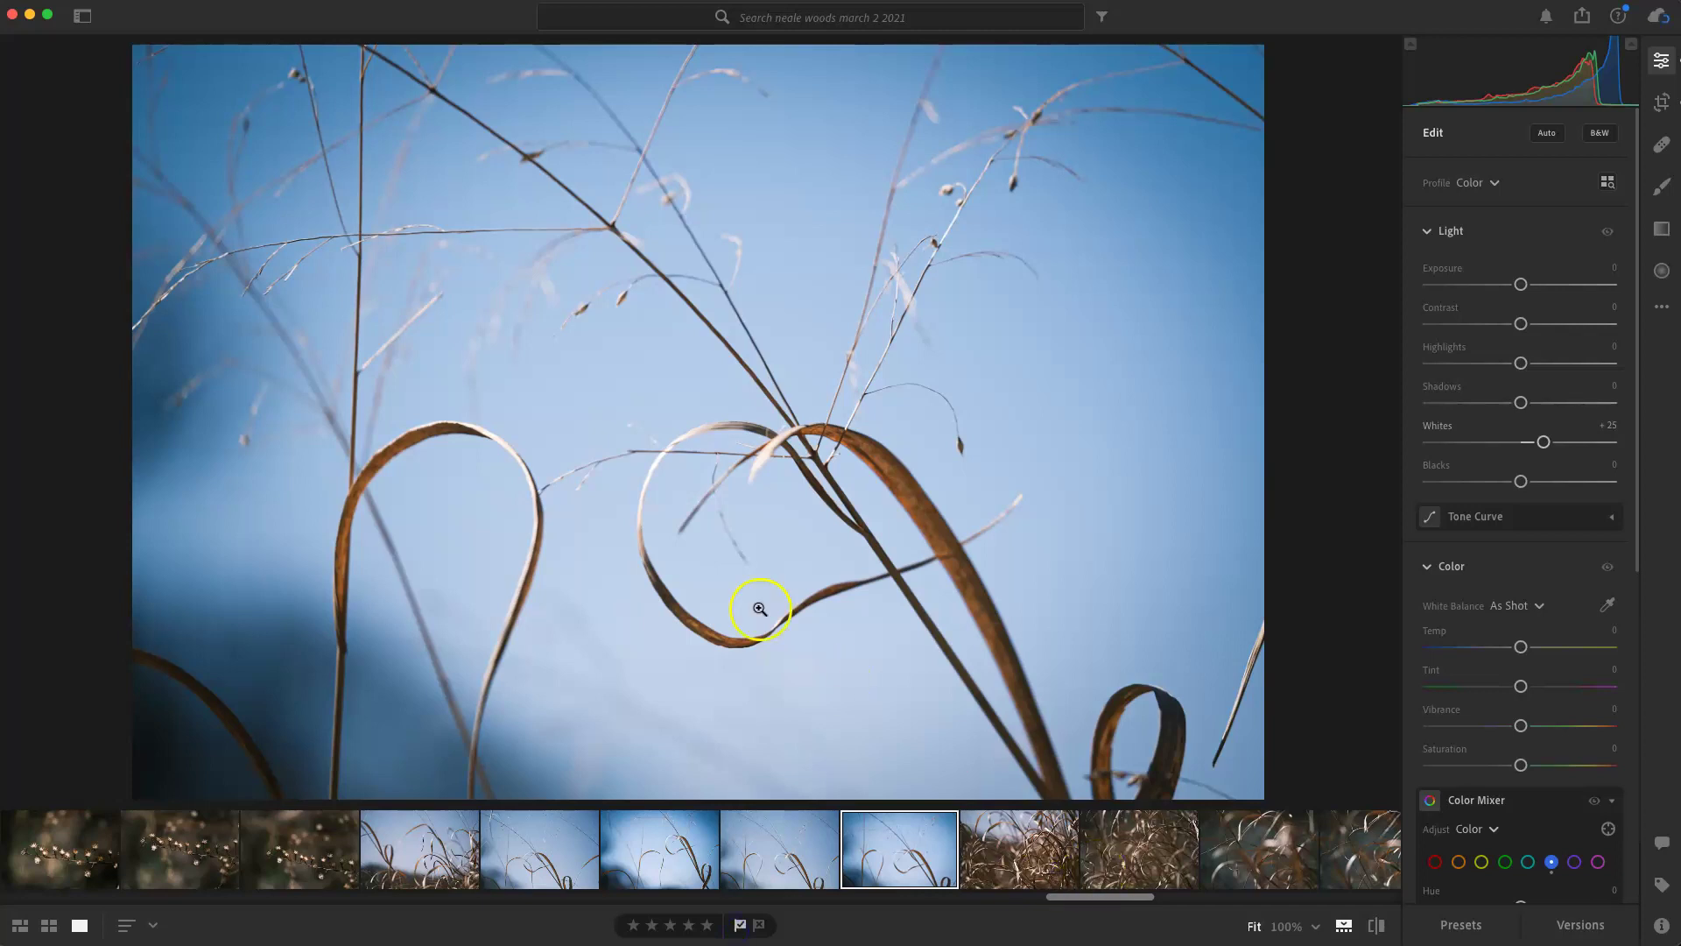
Review the two dense curled-grass photos and paste the copied edit settings onto the second one
{"action": "left_click", "coordinate": [1044, 873]}
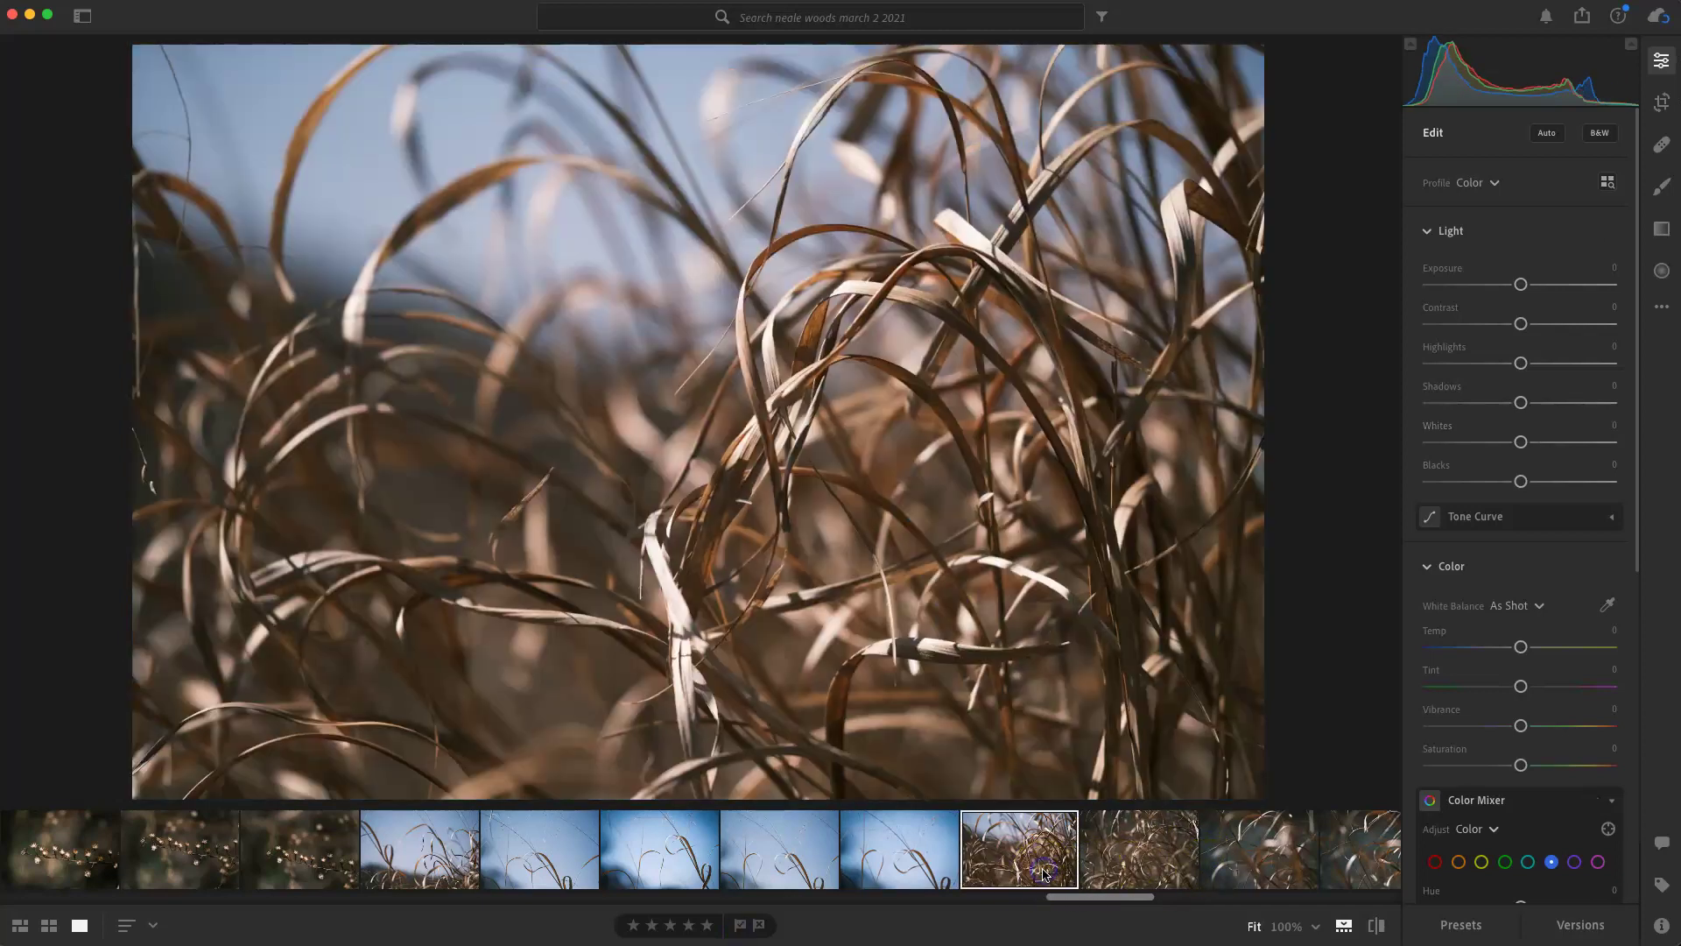
{"action": "left_click", "coordinate": [1103, 869]}
{"action": "left_click_drag", "start_coordinate": [1086, 895], "coordinate": [1146, 895]}
{"action": "key", "text": "super+v"}
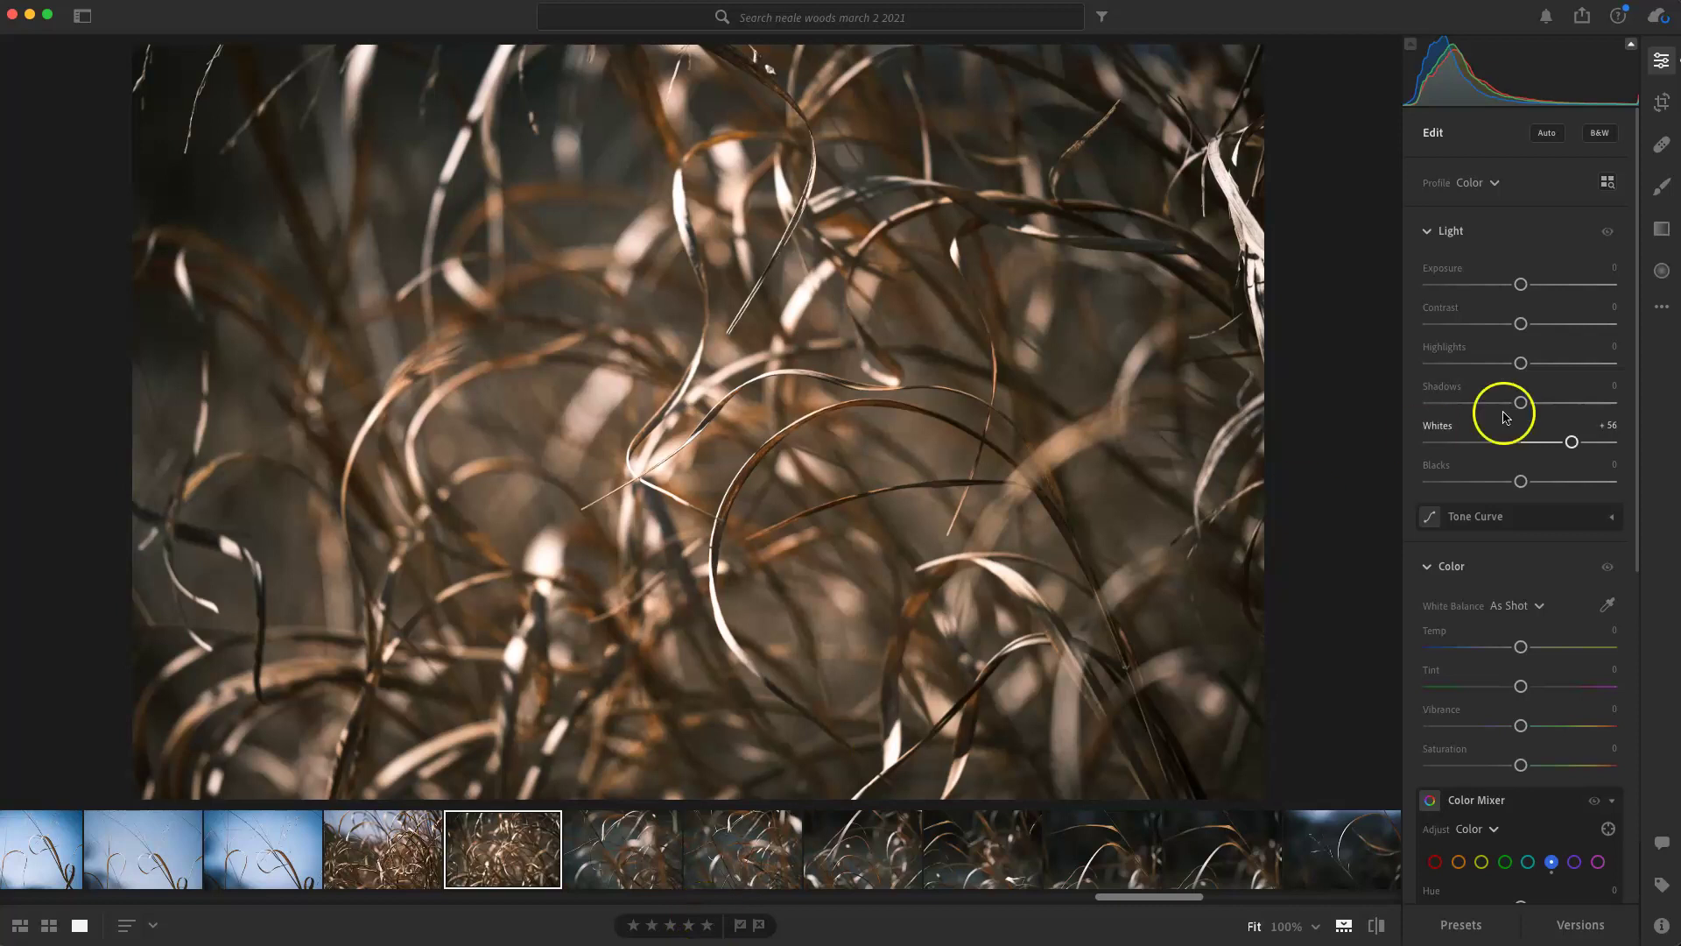
Try the Monochrome profile on the dense curled-grass photo and return it to Color
{"action": "left_click", "coordinate": [1501, 195]}
{"action": "left_click", "coordinate": [1501, 235]}
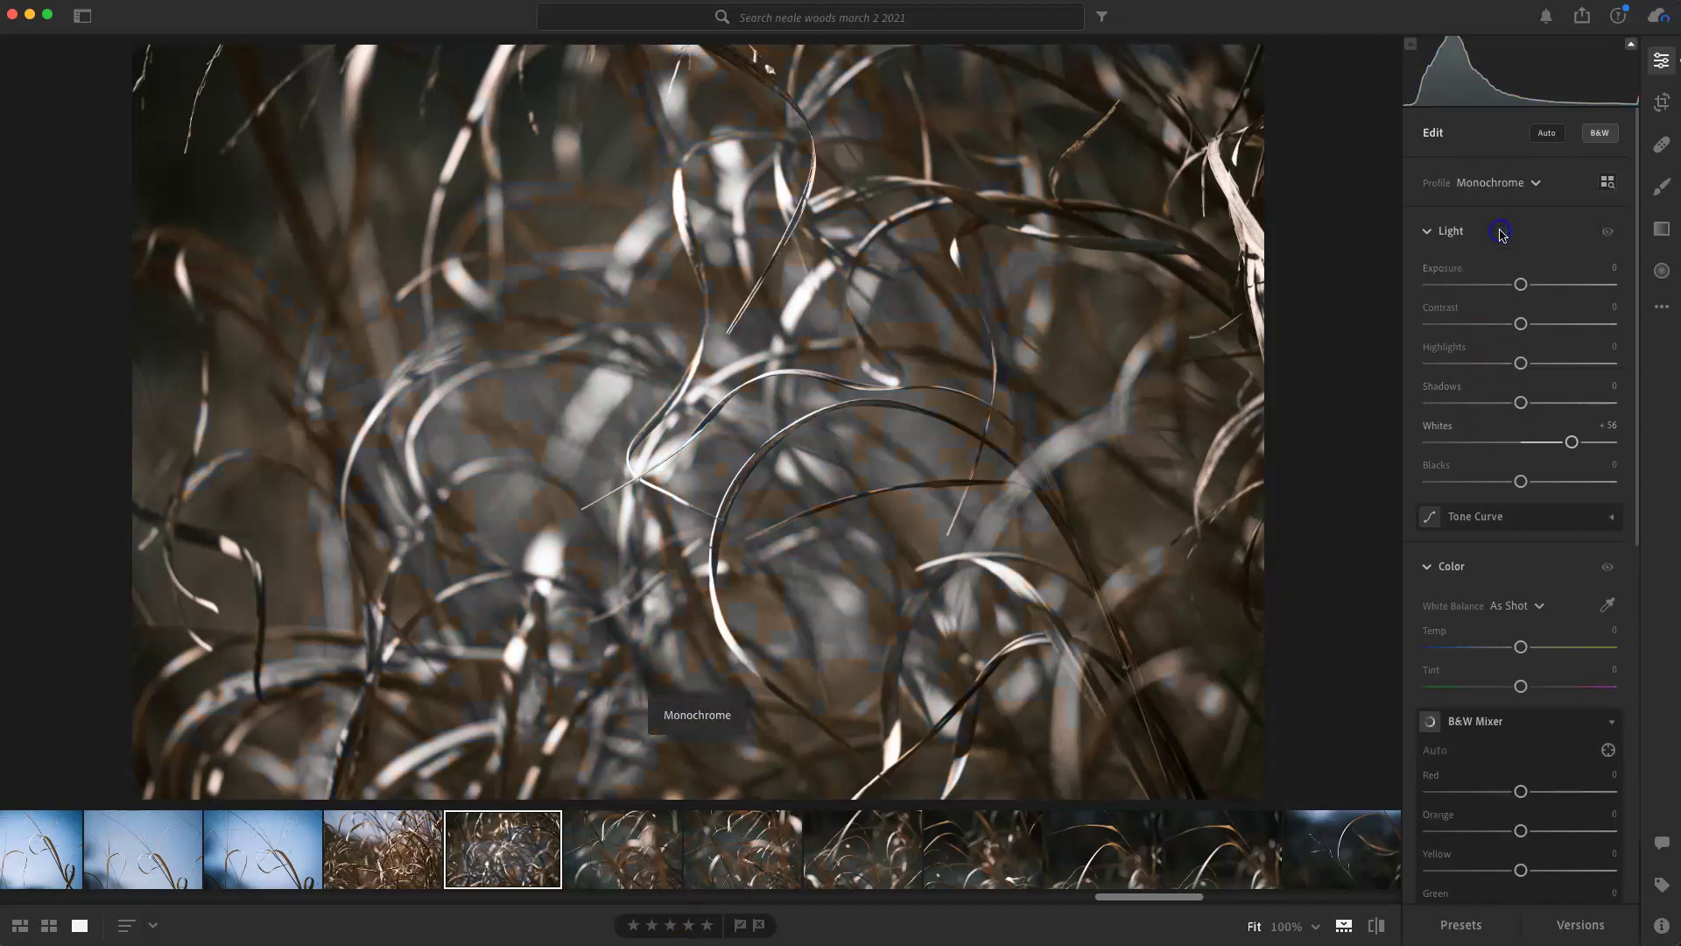
{"action": "left_click", "coordinate": [1497, 182]}
{"action": "left_click", "coordinate": [1488, 216]}
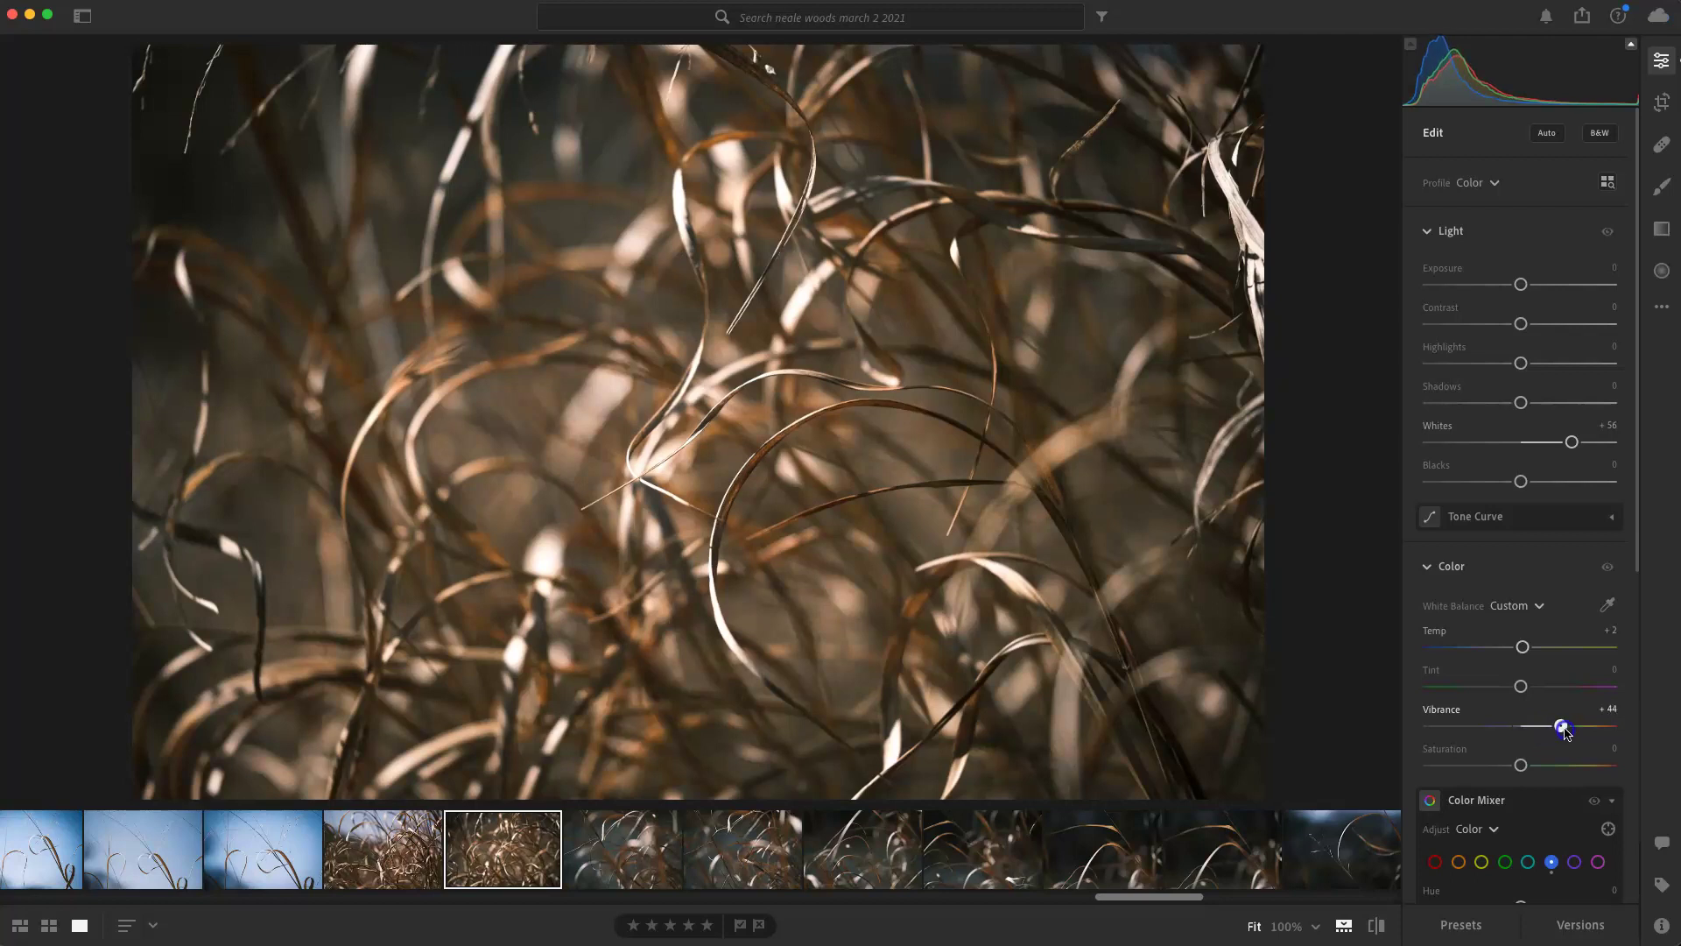
Compare the edited dense-grass photo with its original and review the next five dark-background grass shots
{"action": "key", "text": "backslash"}
{"action": "key", "text": "Right"}
{"action": "key", "text": "Right"}
{"action": "key", "text": "Right"}
{"action": "key", "text": "Right"}
{"action": "key", "text": "Right"}
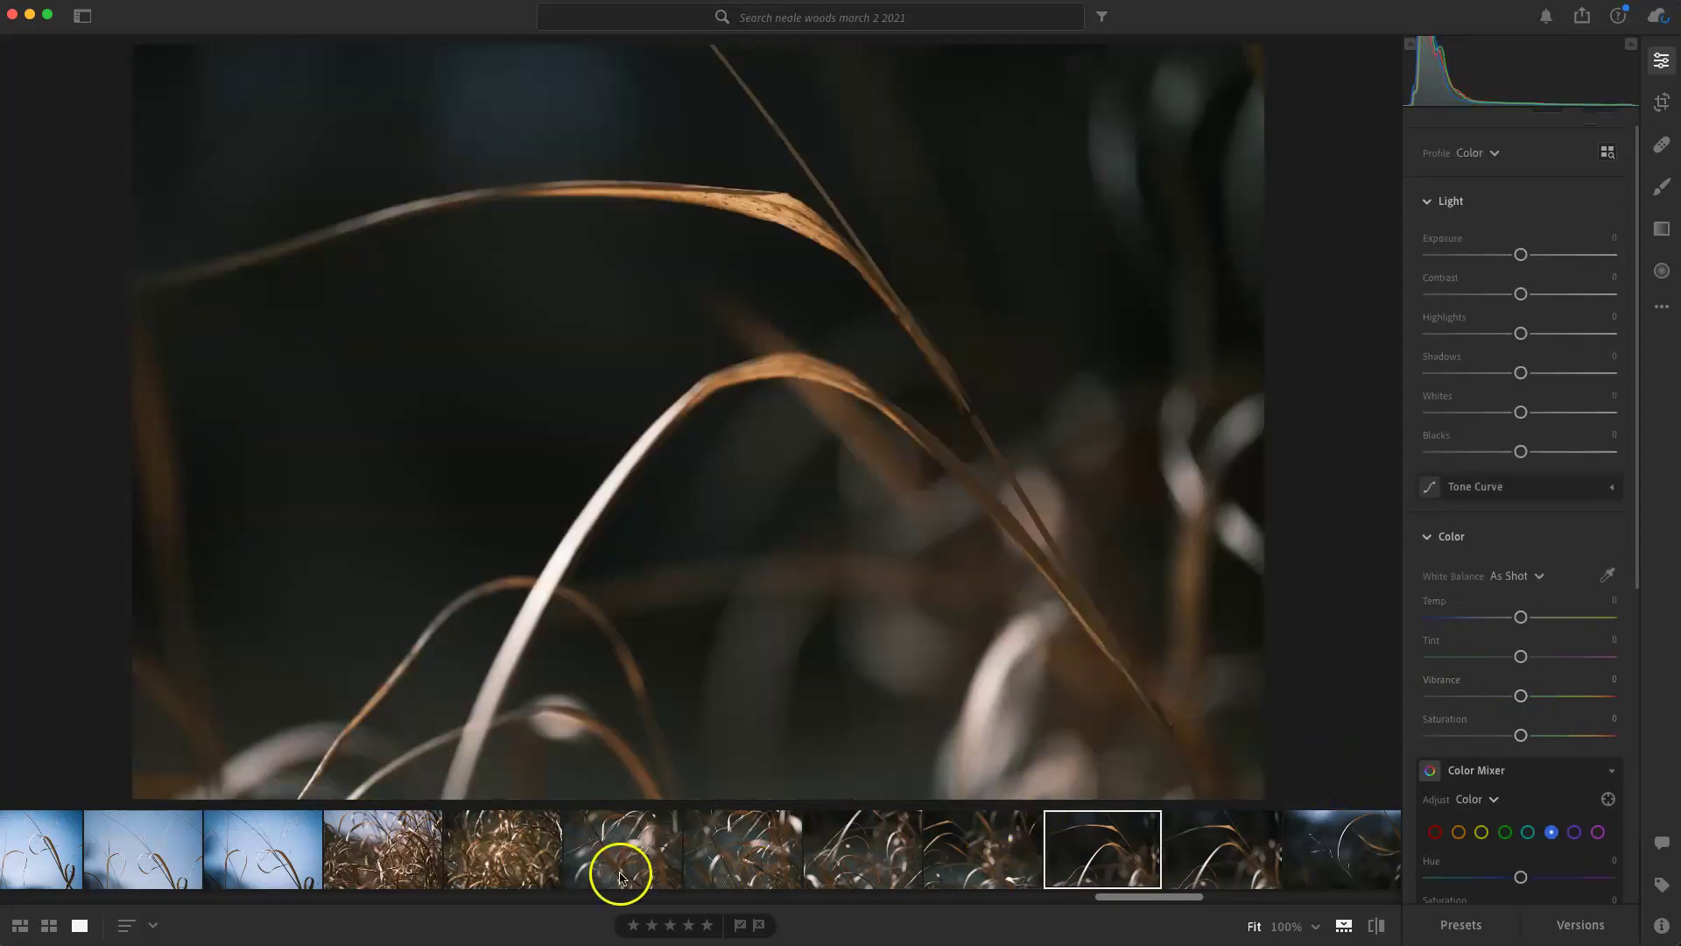
Return to the edited dense-grass photo and strengthen its Vignette to -39
{"action": "left_click", "coordinate": [526, 866]}
{"action": "scroll", "coordinate": [1499, 652], "scroll_direction": "down", "scroll_amount": 7}
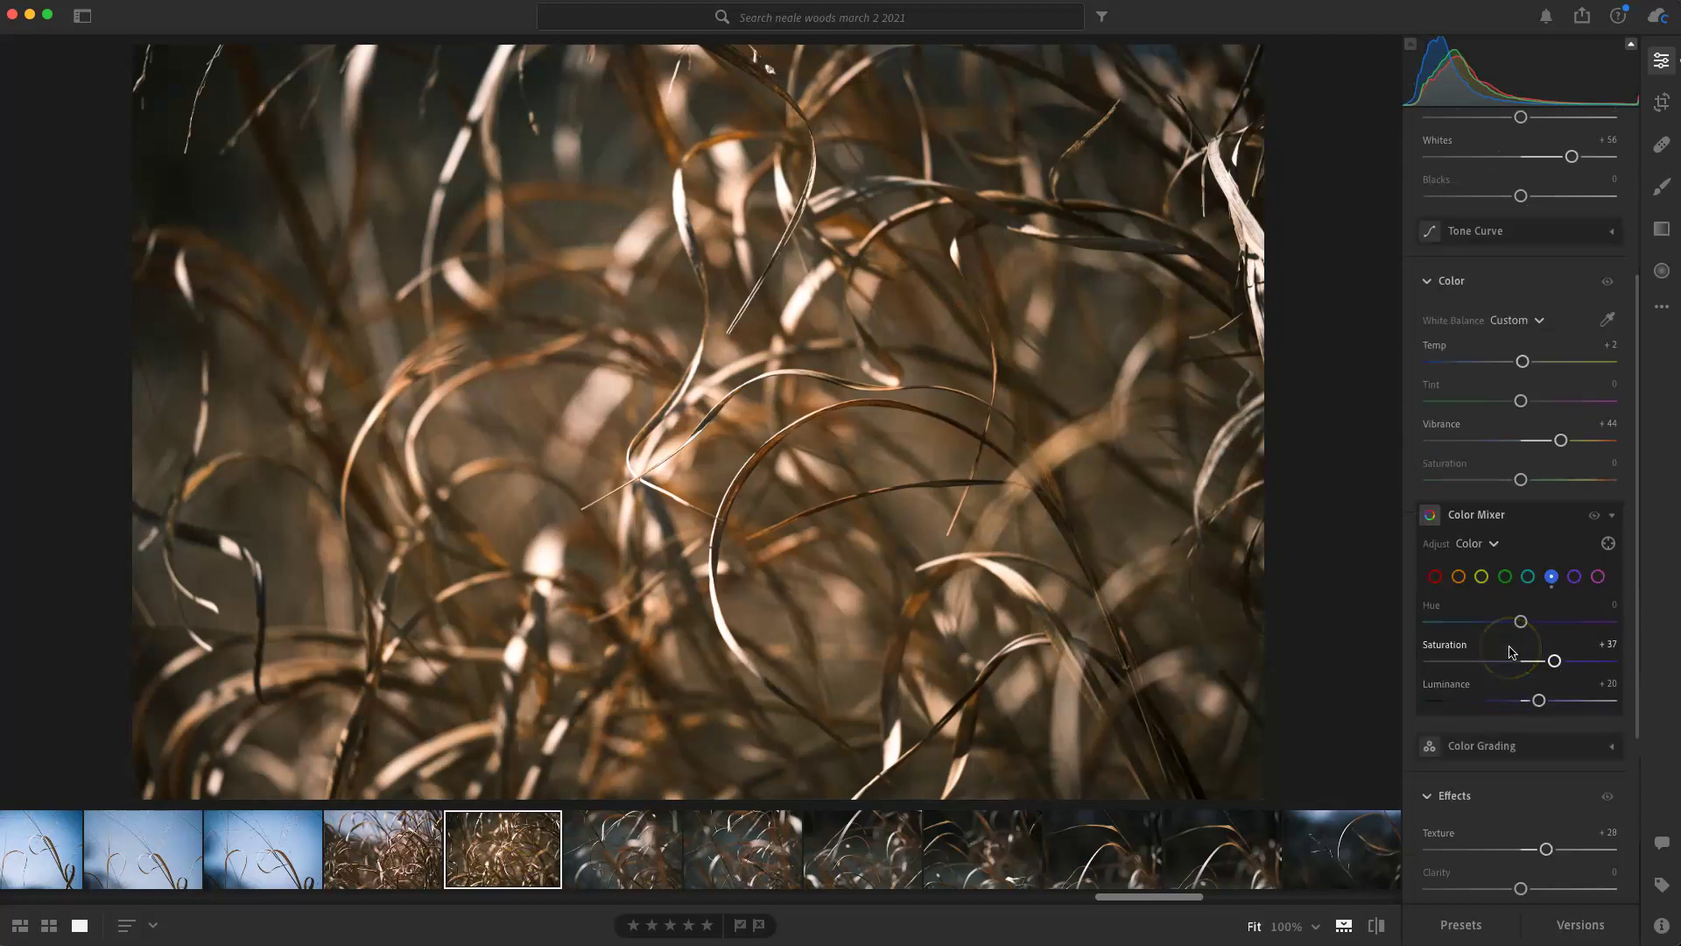
{"action": "scroll", "coordinate": [1511, 661], "scroll_direction": "down", "scroll_amount": 2}
{"action": "left_click_drag", "start_coordinate": [1521, 829], "coordinate": [1479, 831]}
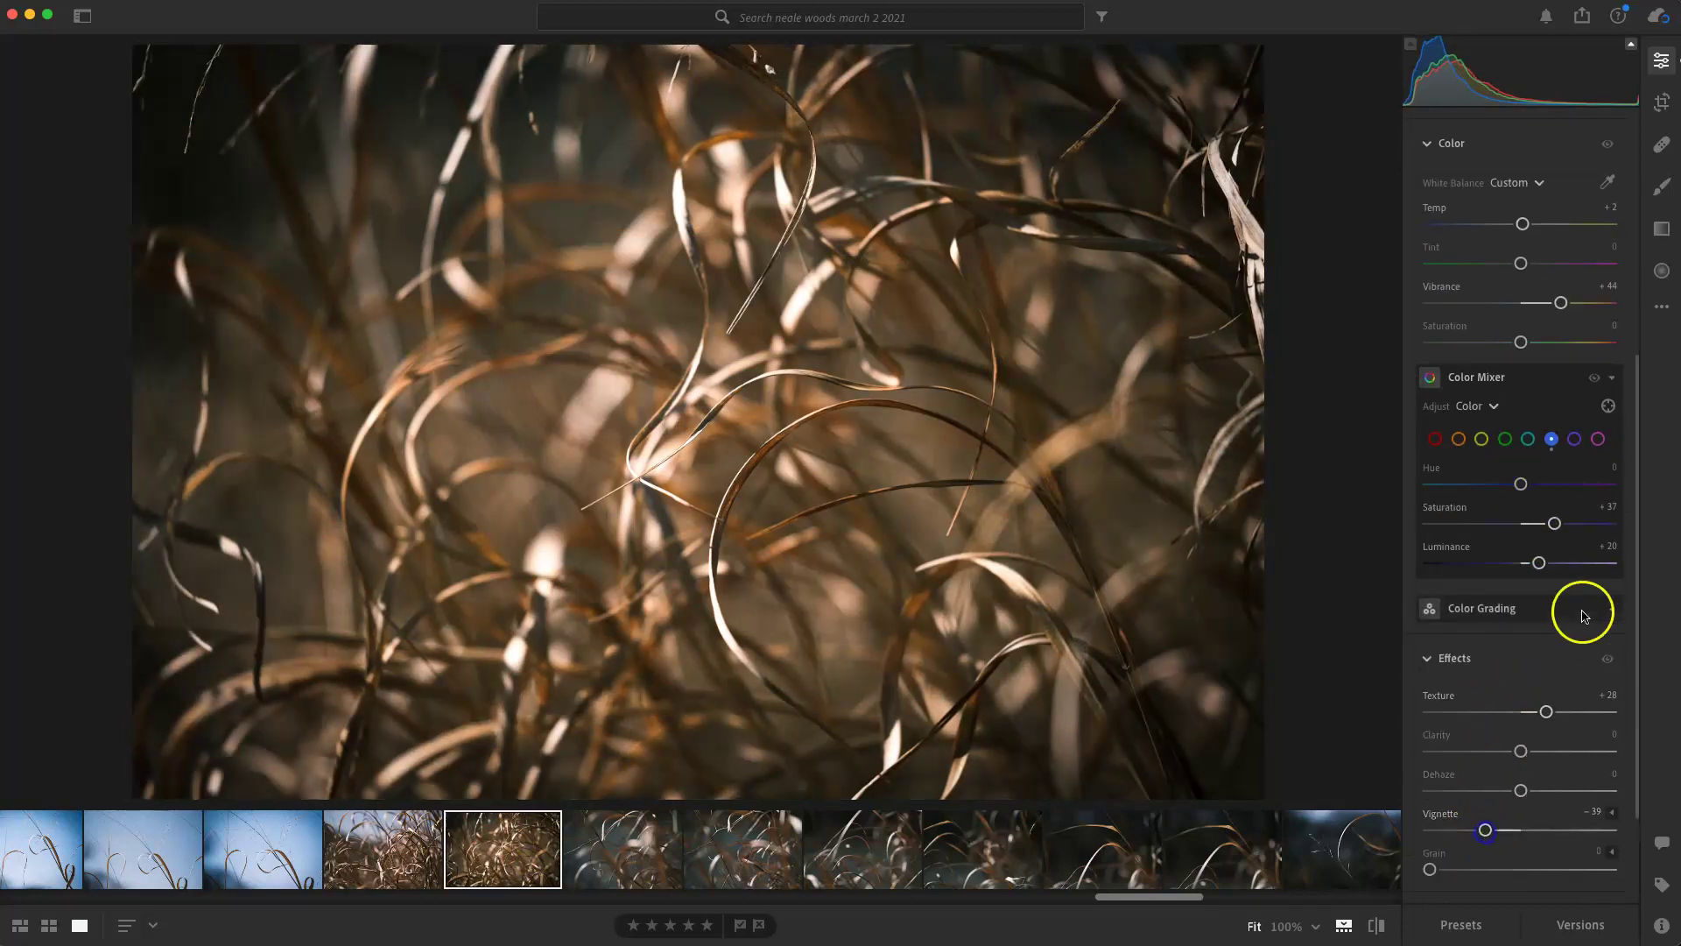
{"action": "scroll", "coordinate": [1582, 604], "scroll_direction": "up", "scroll_amount": 10}
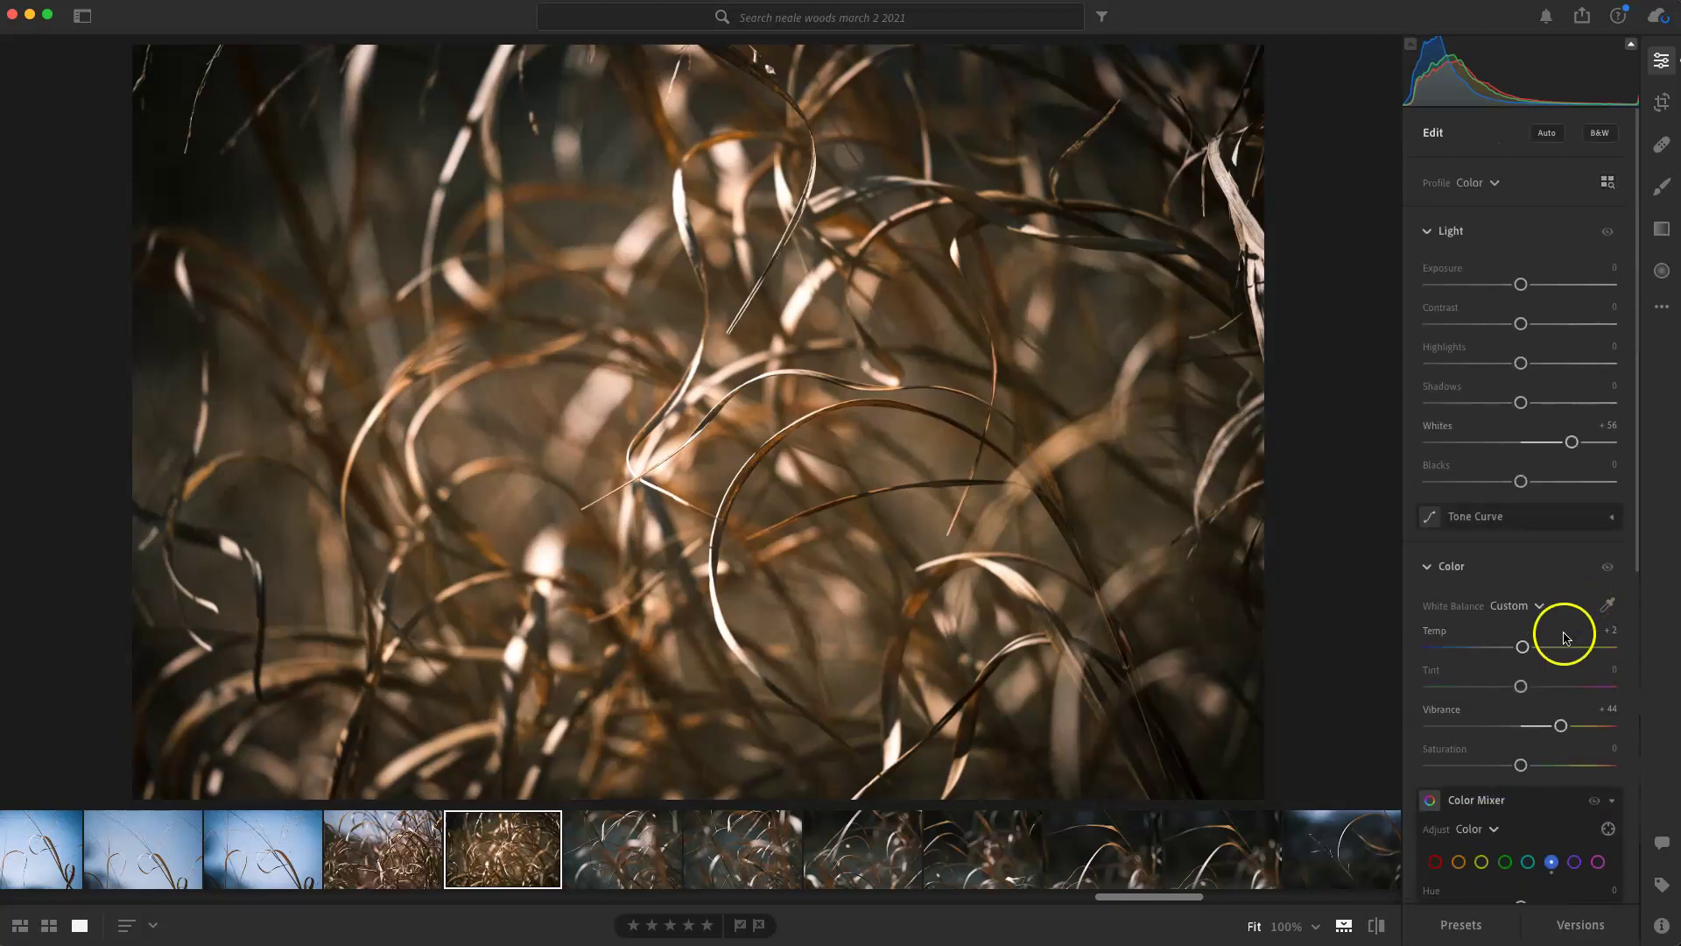
Add a large radial gradient around the centre of the dense-grass photo with Exposure +0.20 and Whites -15
{"action": "left_click", "coordinate": [1661, 272]}
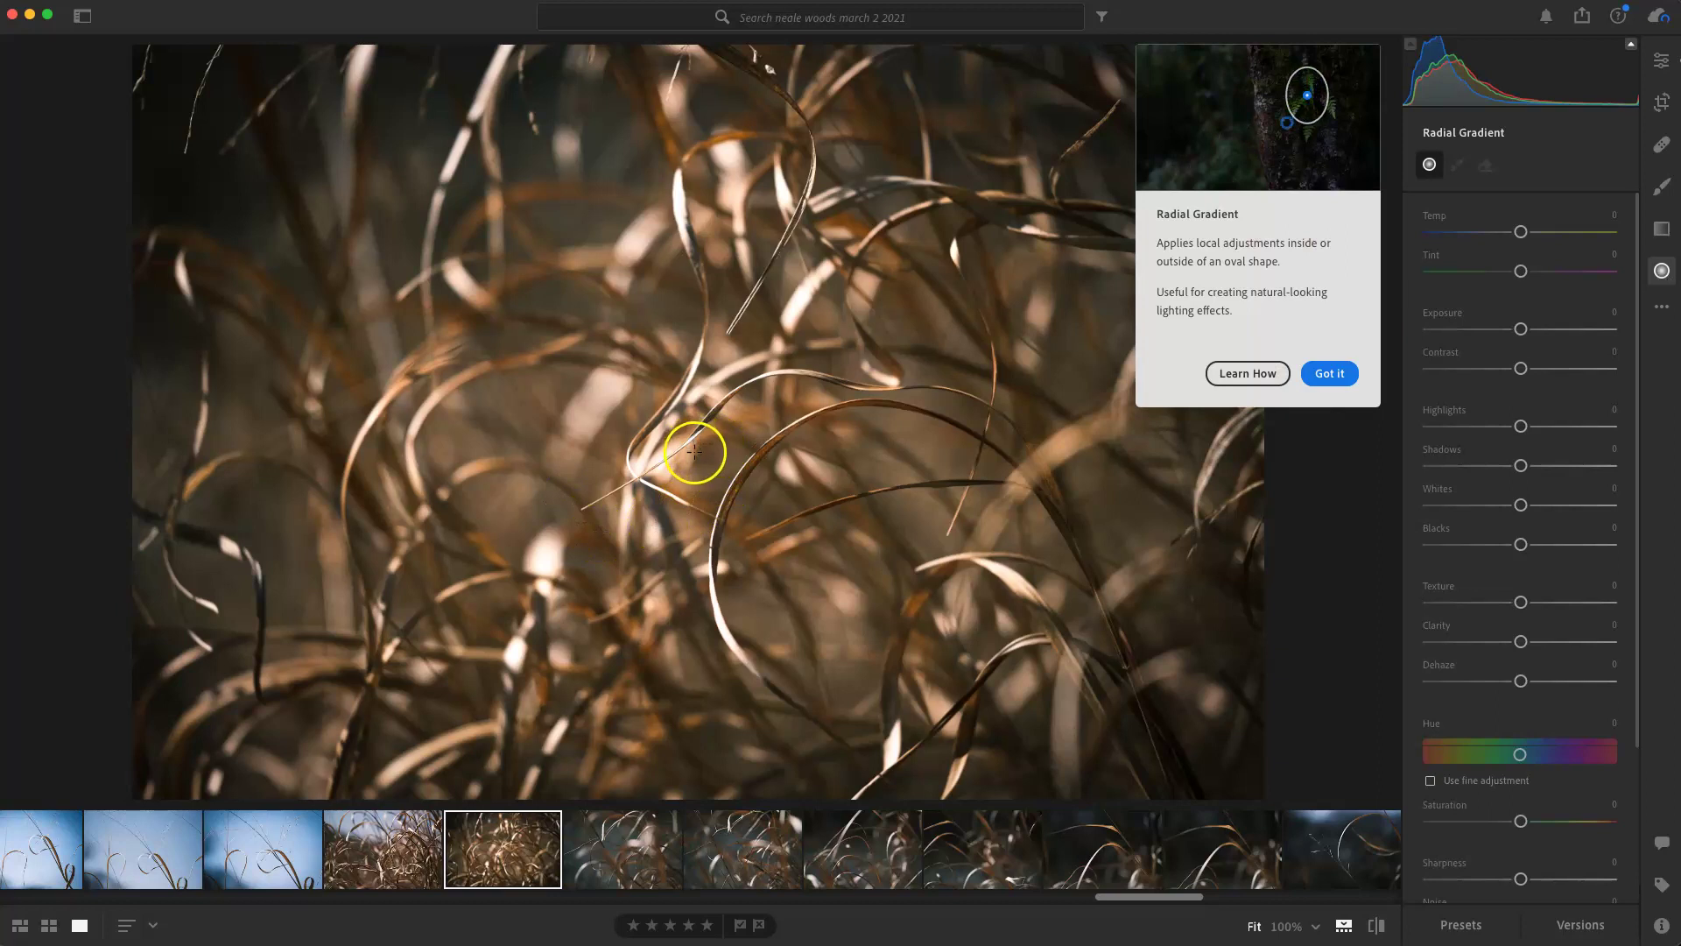
{"action": "left_click_drag", "start_coordinate": [698, 448], "coordinate": [1156, 163]}
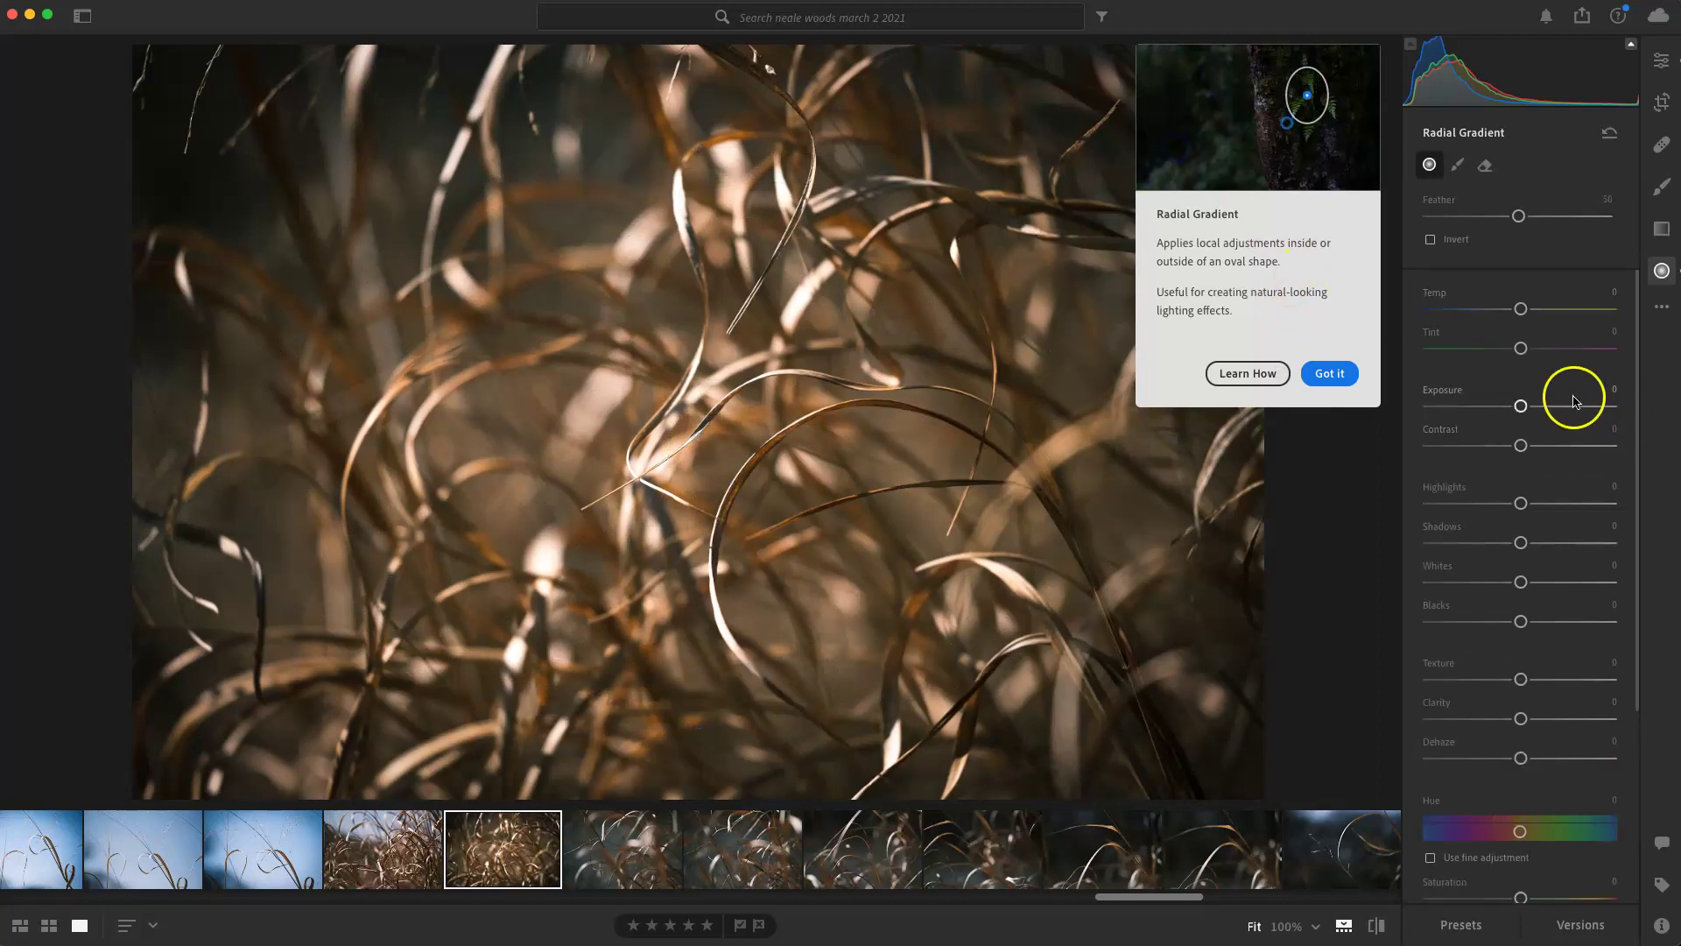
{"action": "left_click", "coordinate": [1338, 374]}
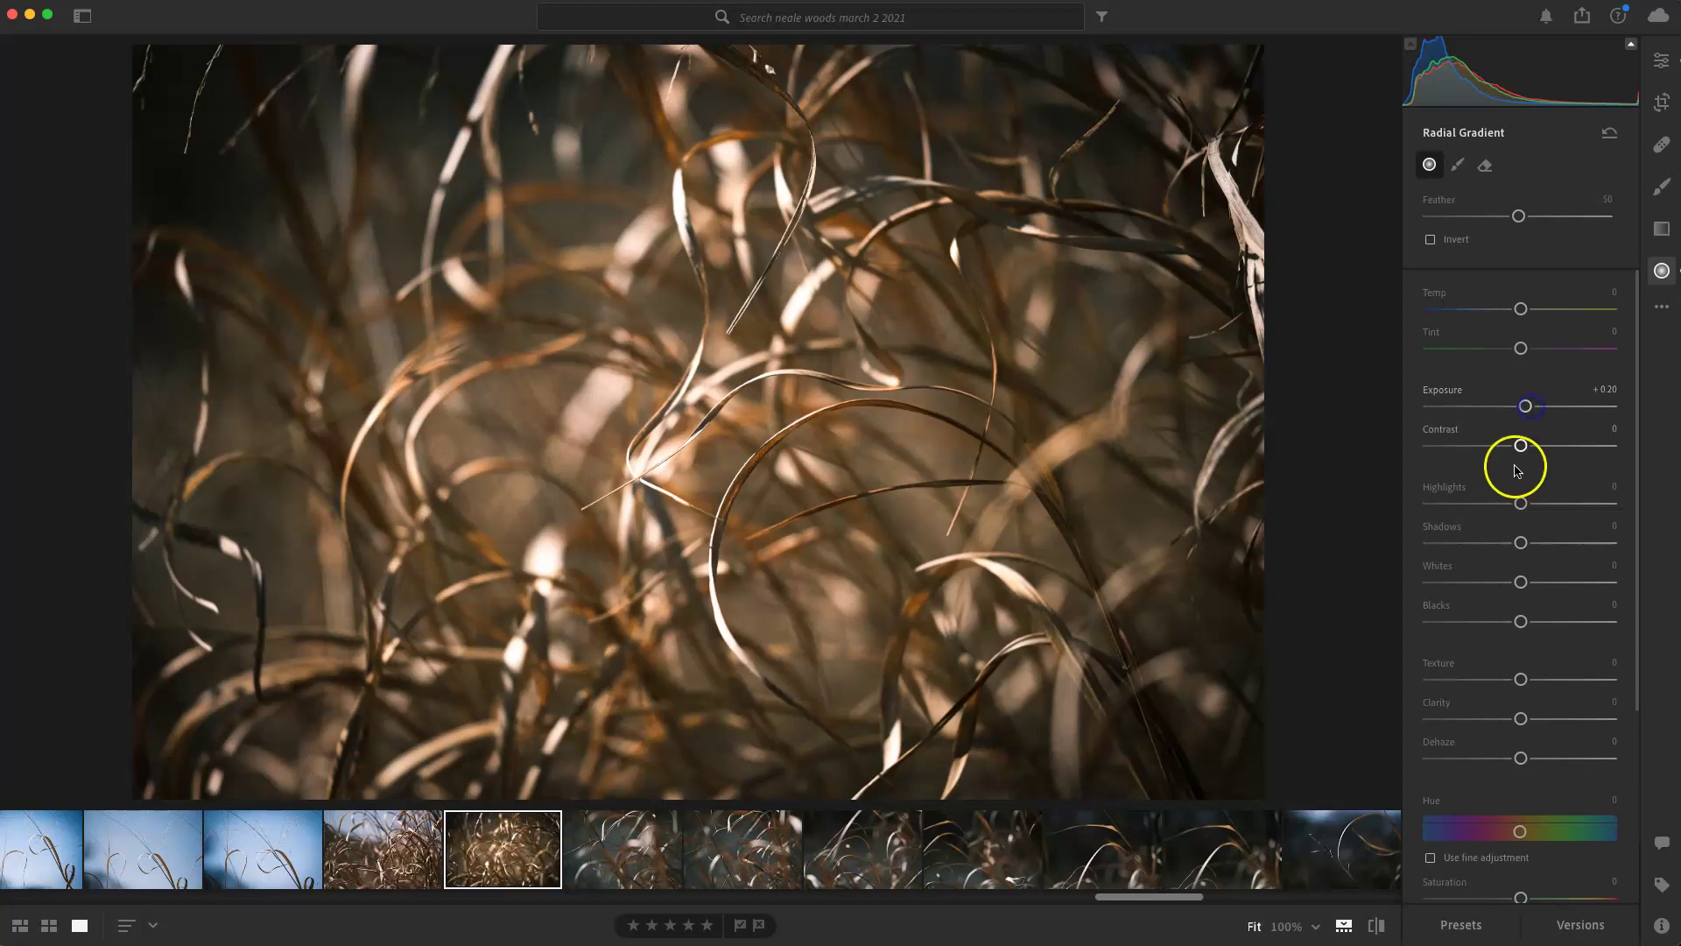
{"action": "left_click_drag", "start_coordinate": [1520, 587], "coordinate": [1509, 593]}
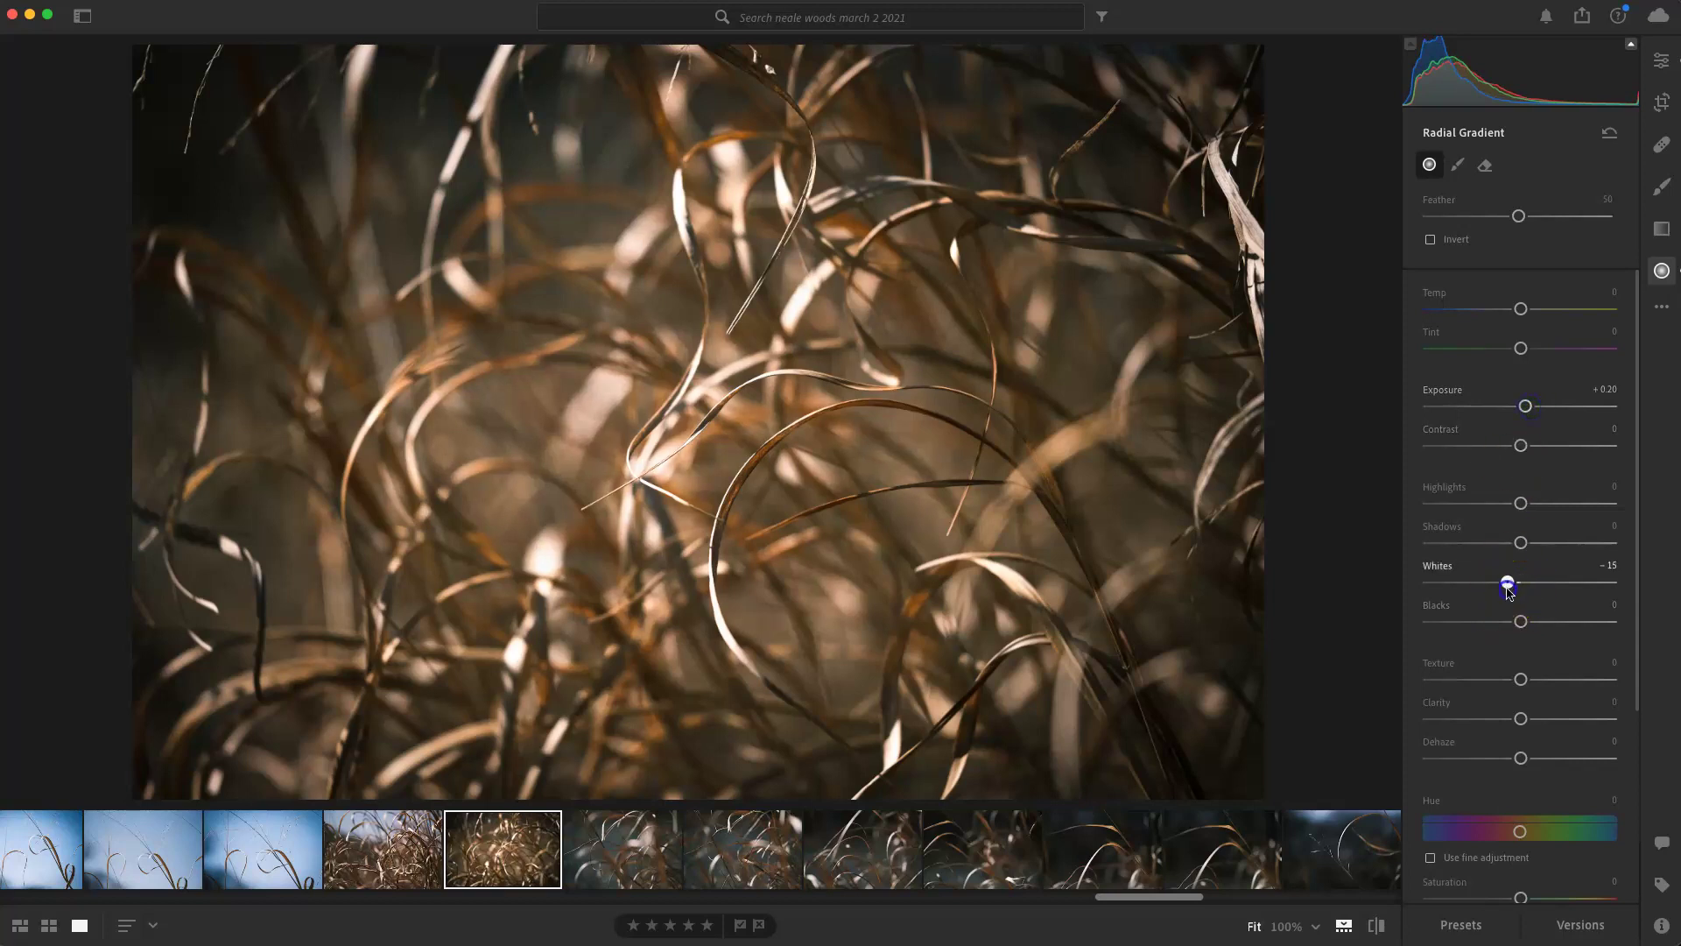
Compare the dense-grass photo's radial gradient edit with its original and flag the photo as a pick
{"action": "key", "text": "backslash"}
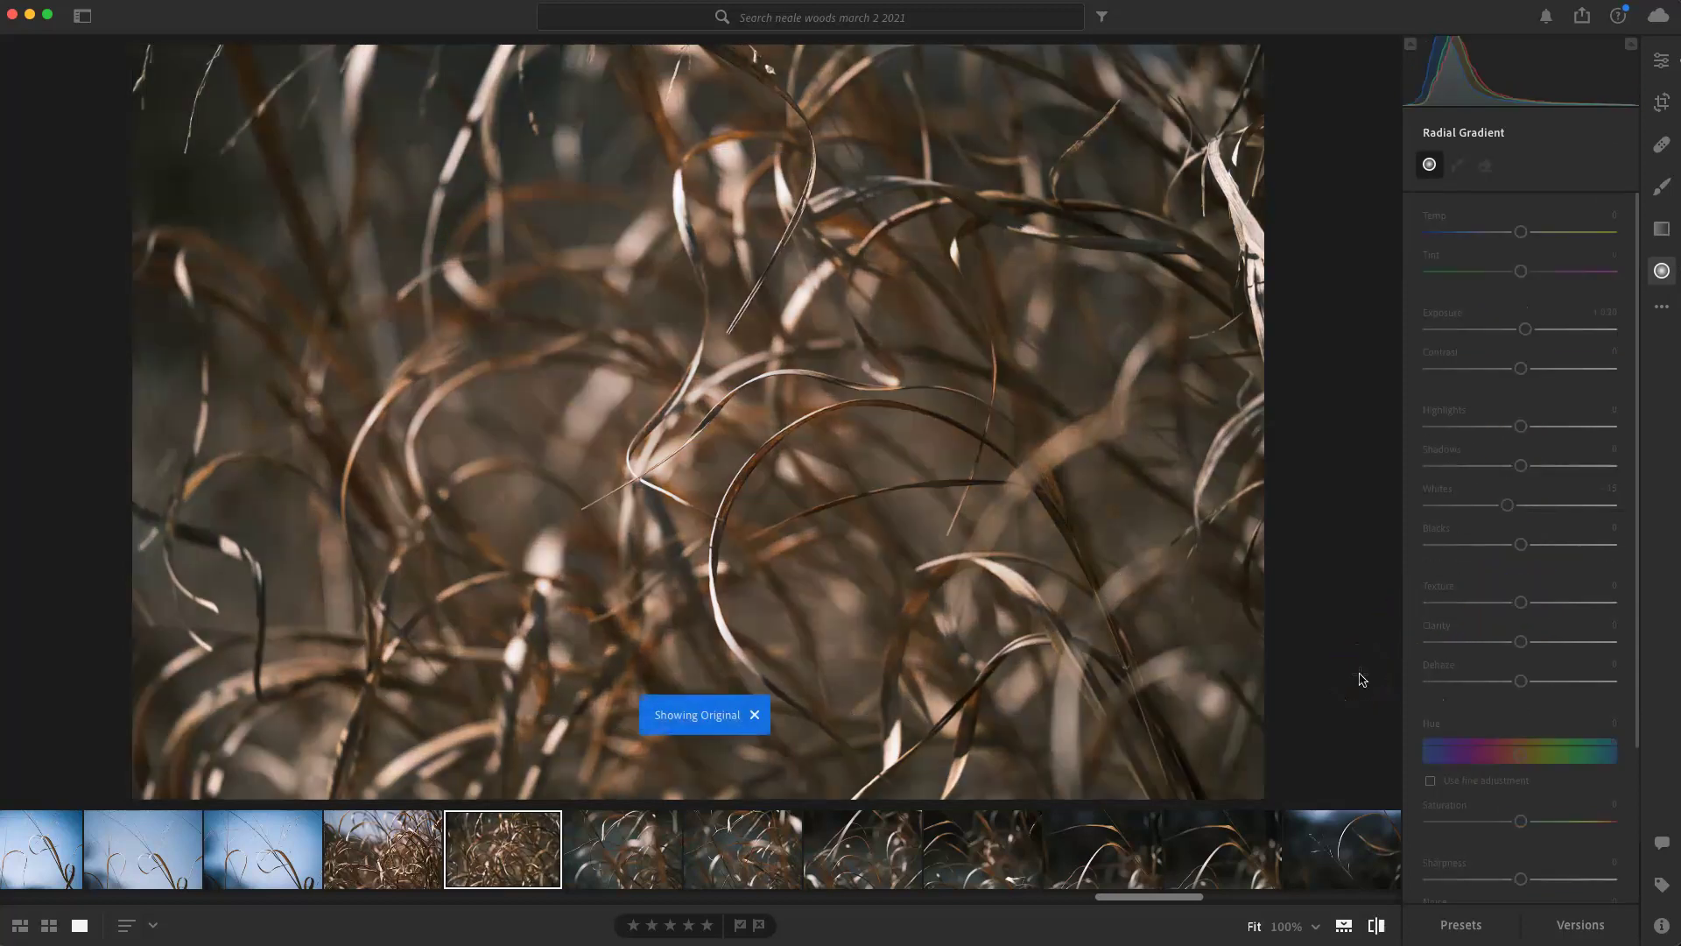
{"action": "key", "text": "backslash"}
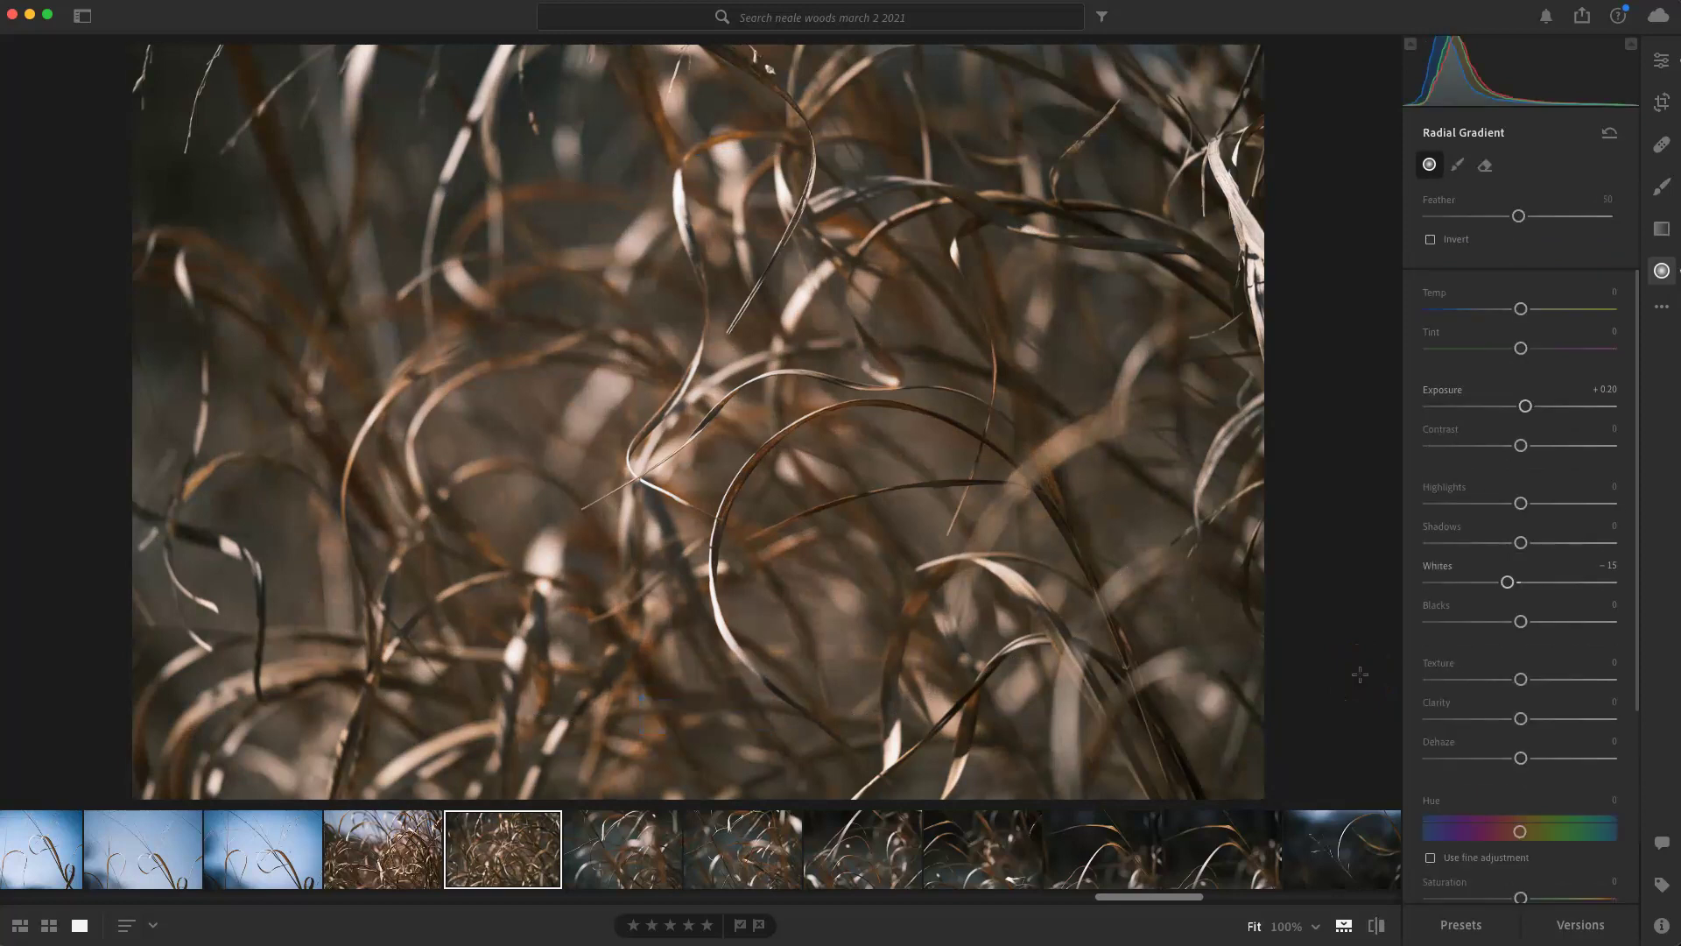
{"action": "left_click", "coordinate": [1662, 270]}
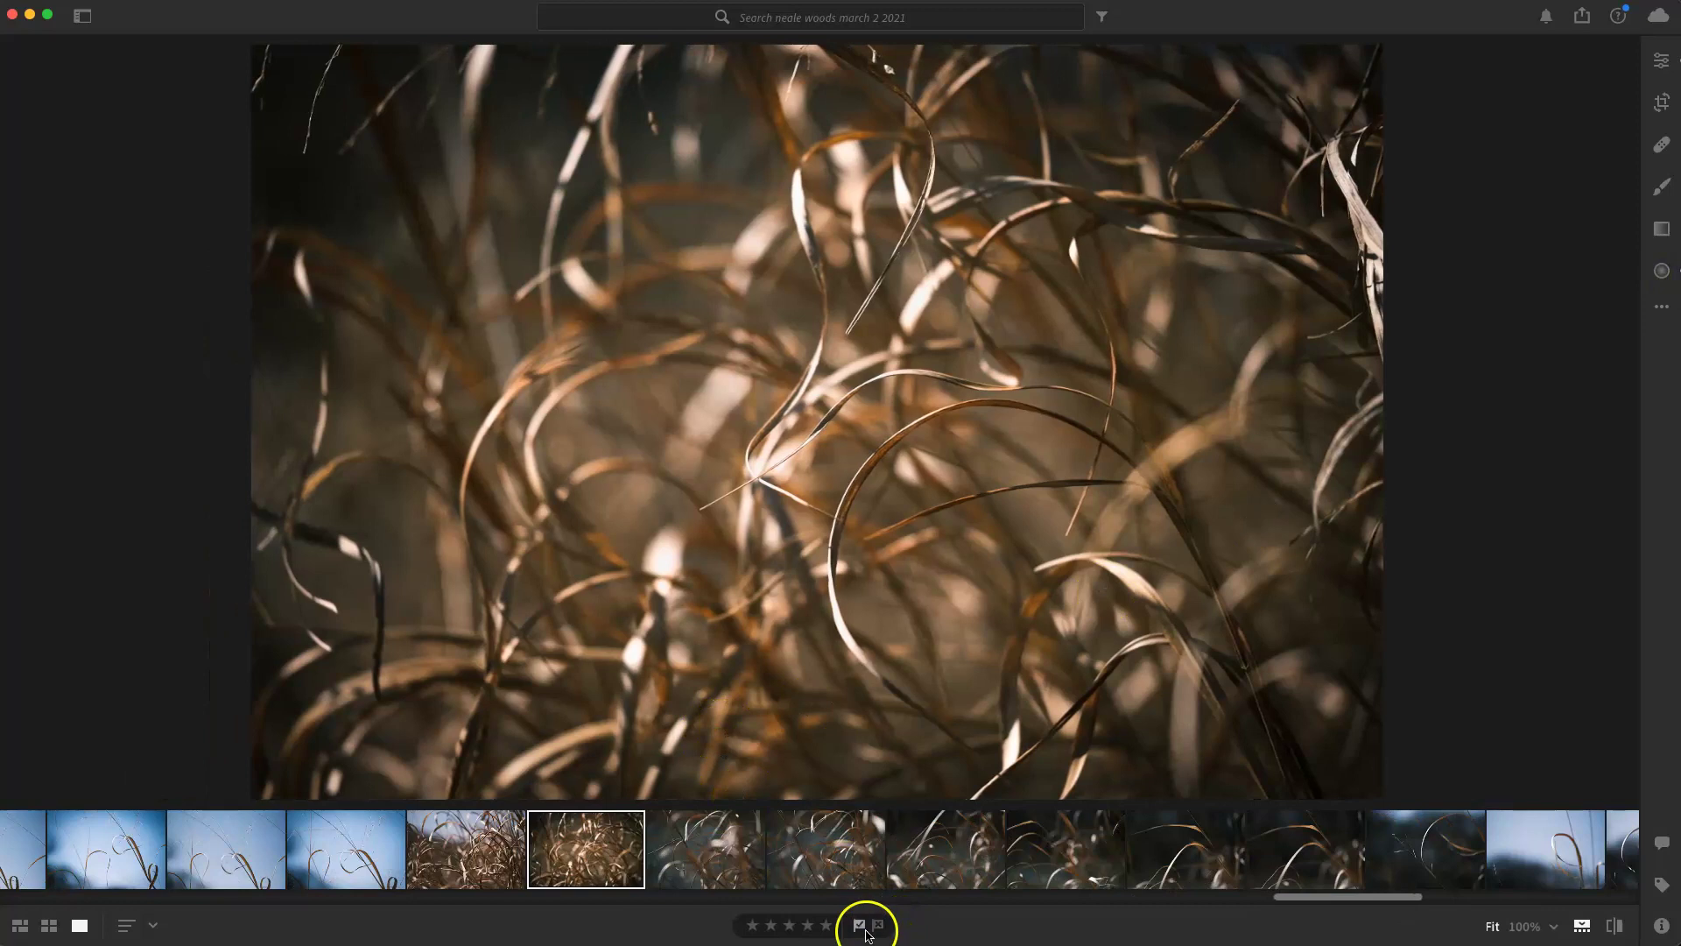
Review the dark-background grass shots that follow the edited dense-grass photo, stopping at the one with two golden arching blades
{"action": "left_click", "coordinate": [722, 862]}
{"action": "left_click", "coordinate": [801, 863]}
{"action": "left_click", "coordinate": [889, 860]}
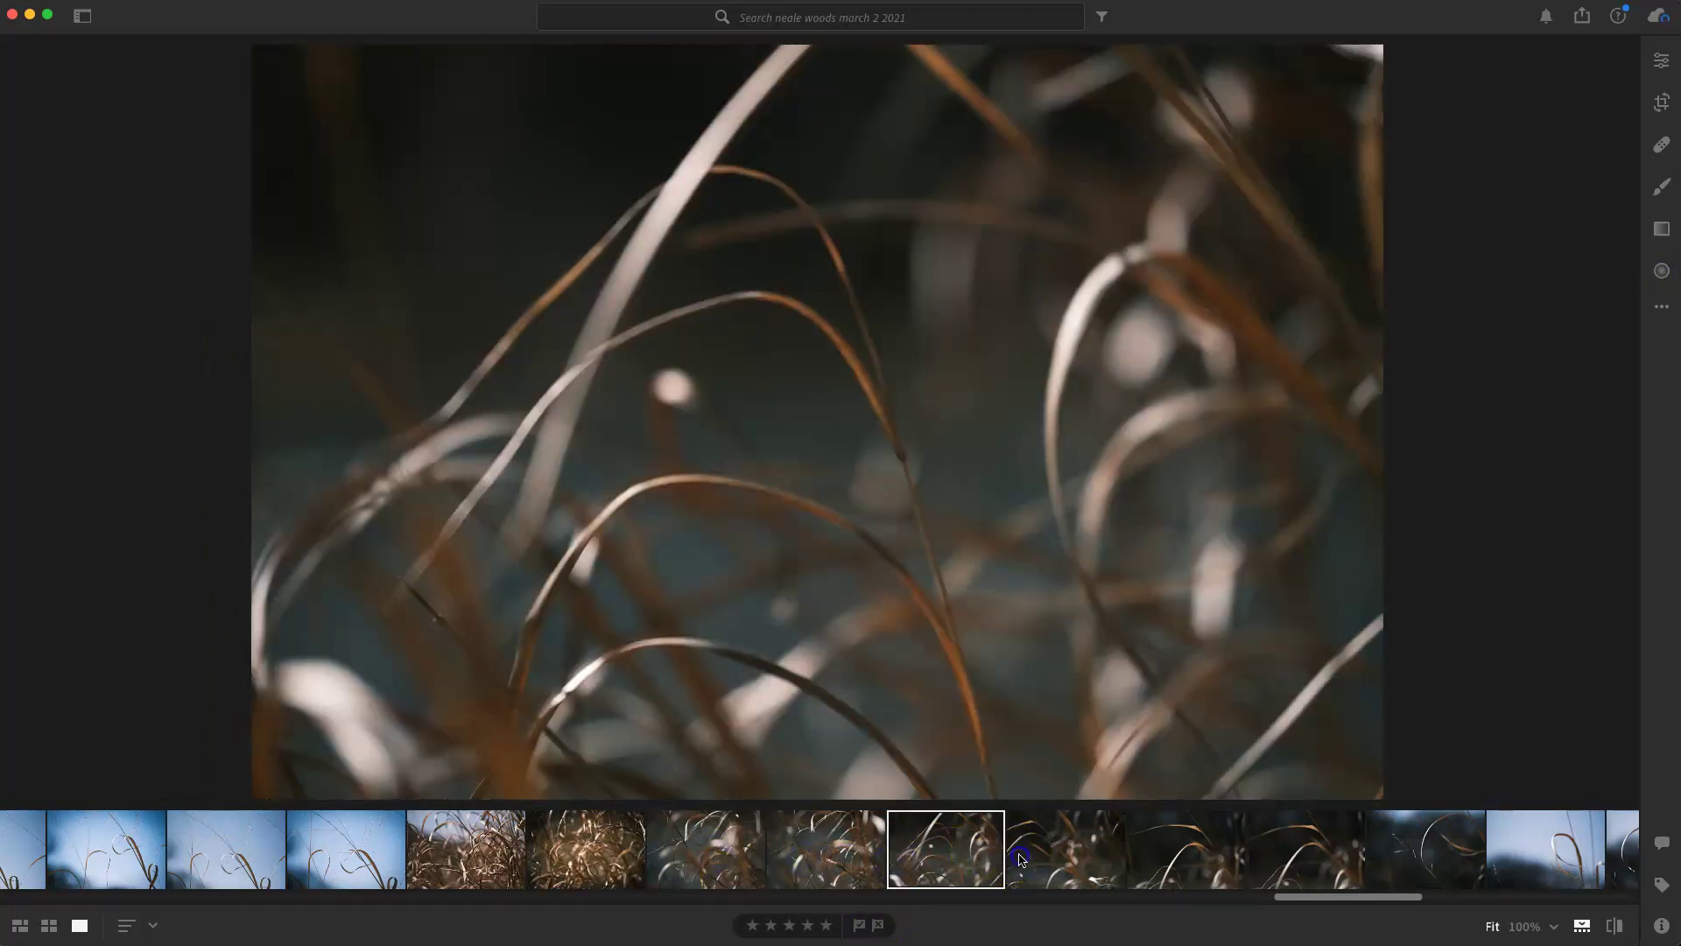
{"action": "left_click", "coordinate": [1025, 861]}
{"action": "left_click", "coordinate": [1176, 856]}
{"action": "key", "text": "Right"}
{"action": "key", "text": "Right"}
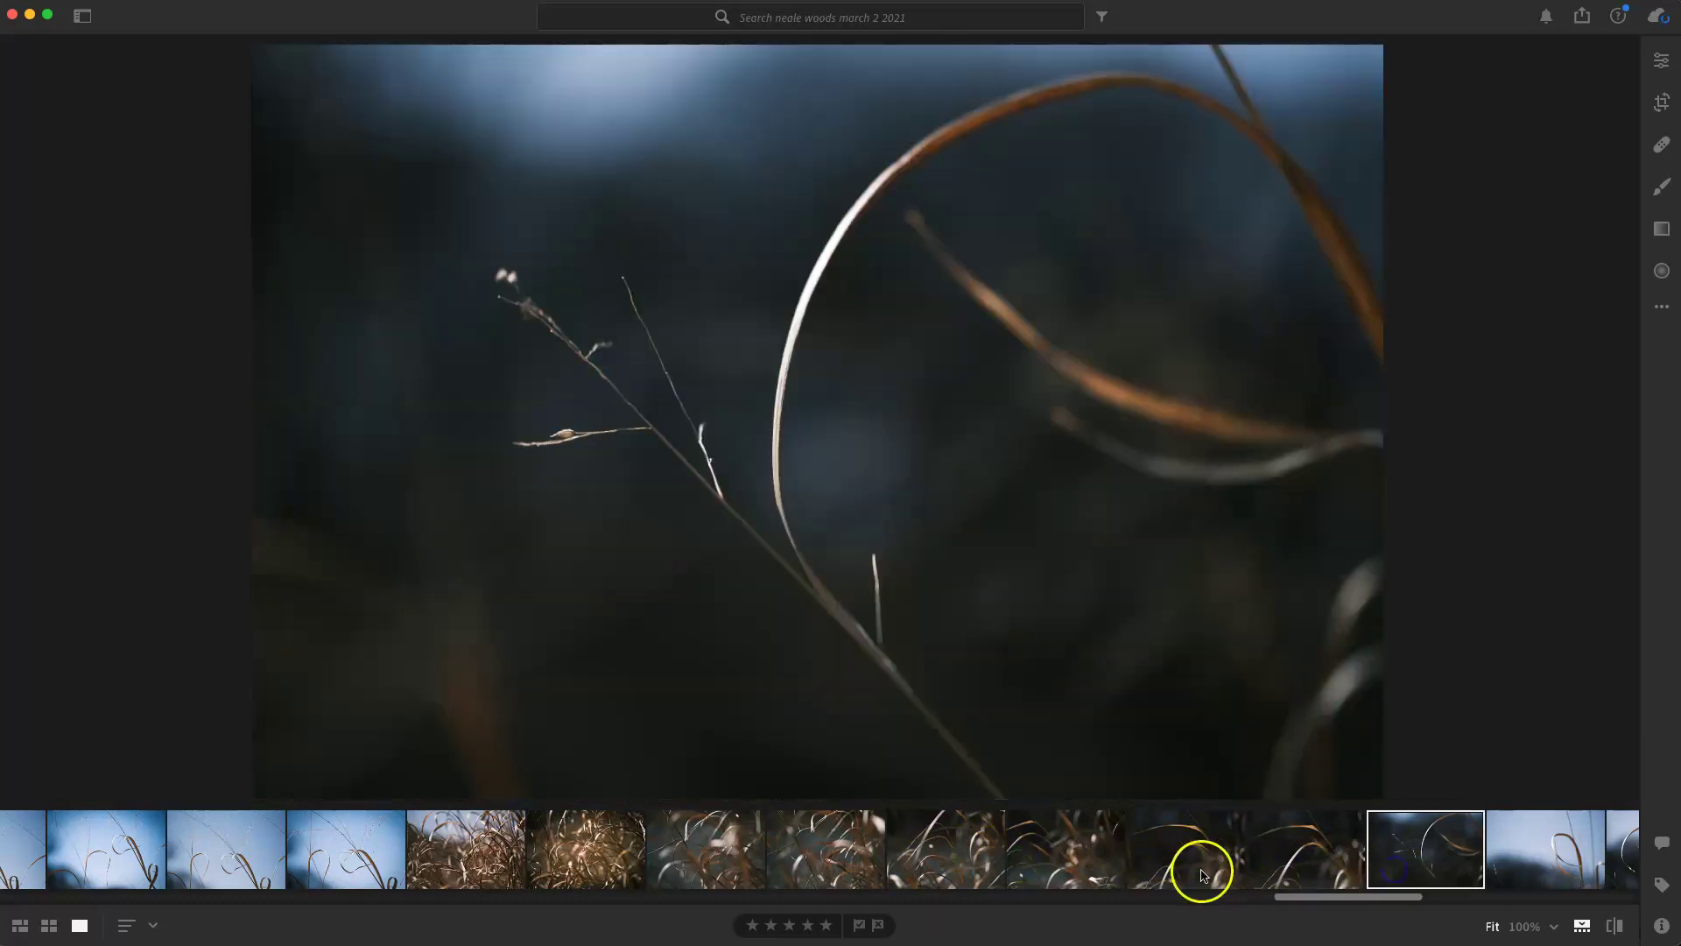
{"action": "left_click", "coordinate": [1179, 879]}
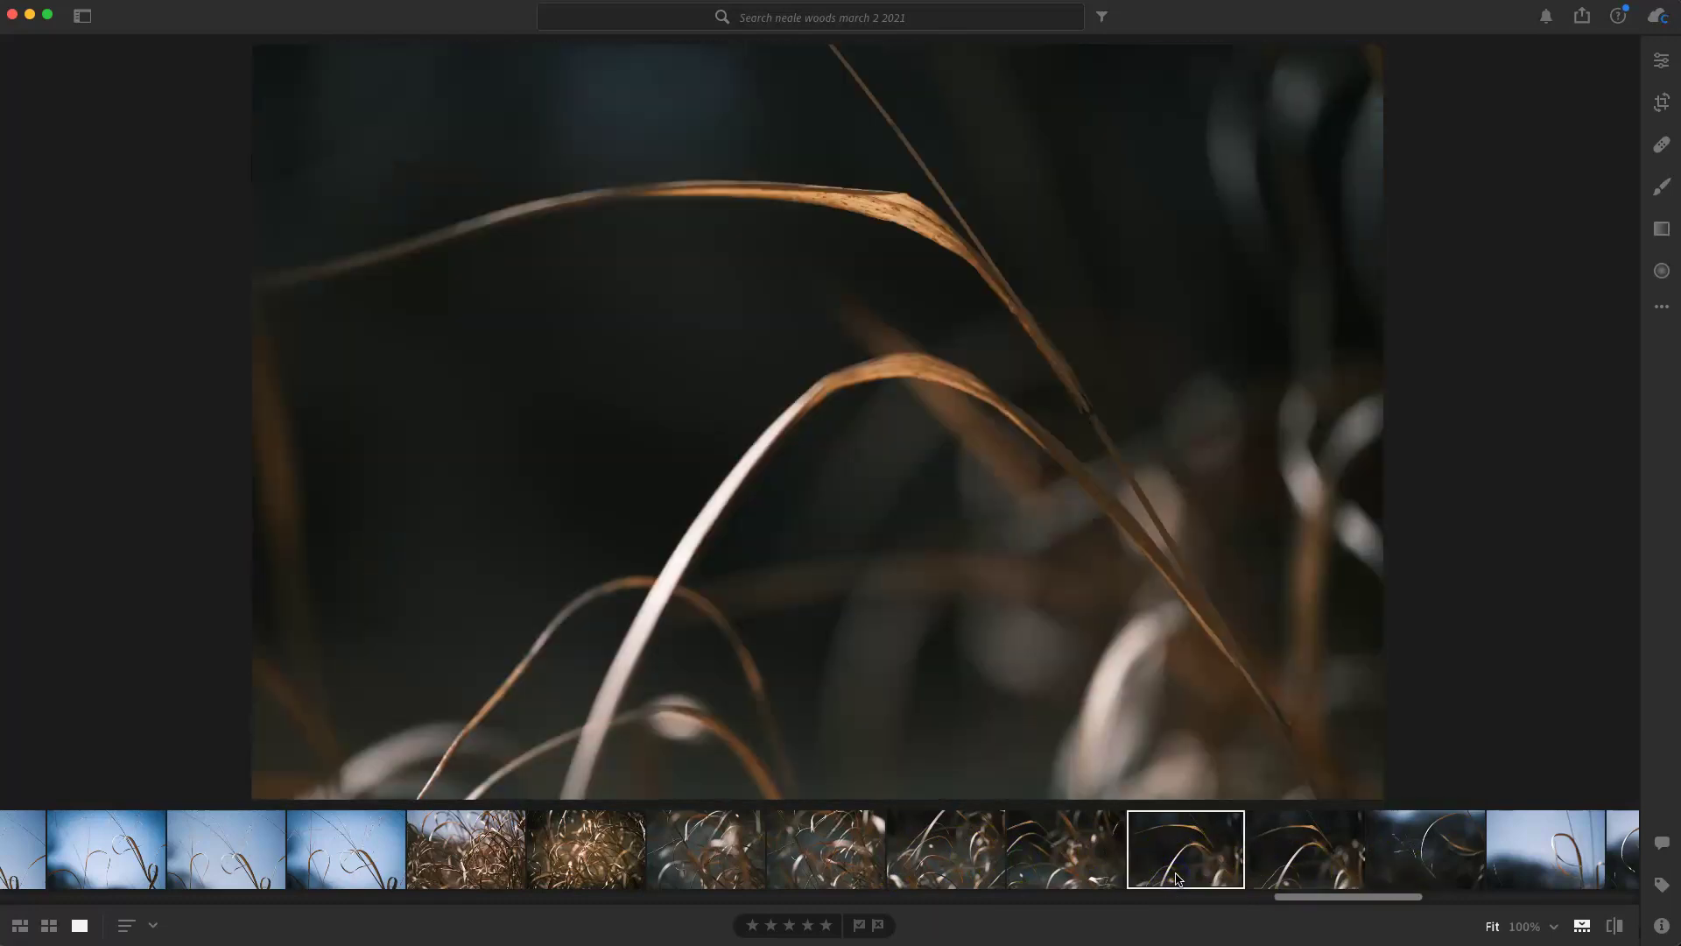
Apply the dense-grass photo's edit settings to the dark photo with two golden arching blades
{"action": "left_click", "coordinate": [536, 860]}
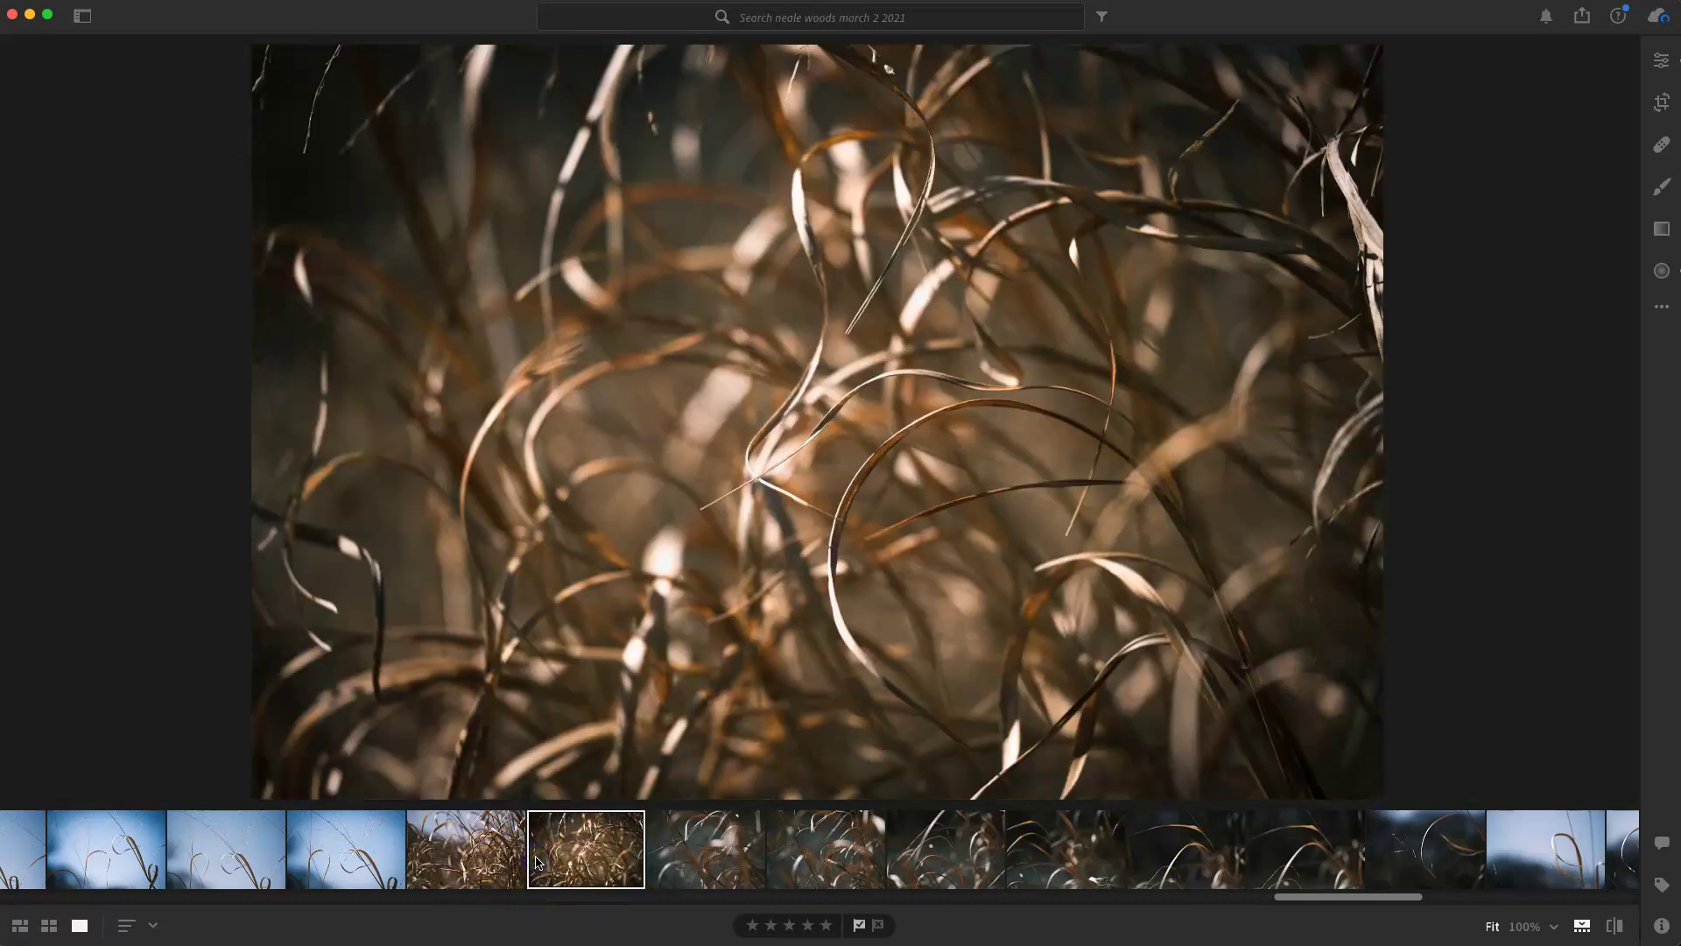
{"action": "left_click", "coordinate": [1203, 855]}
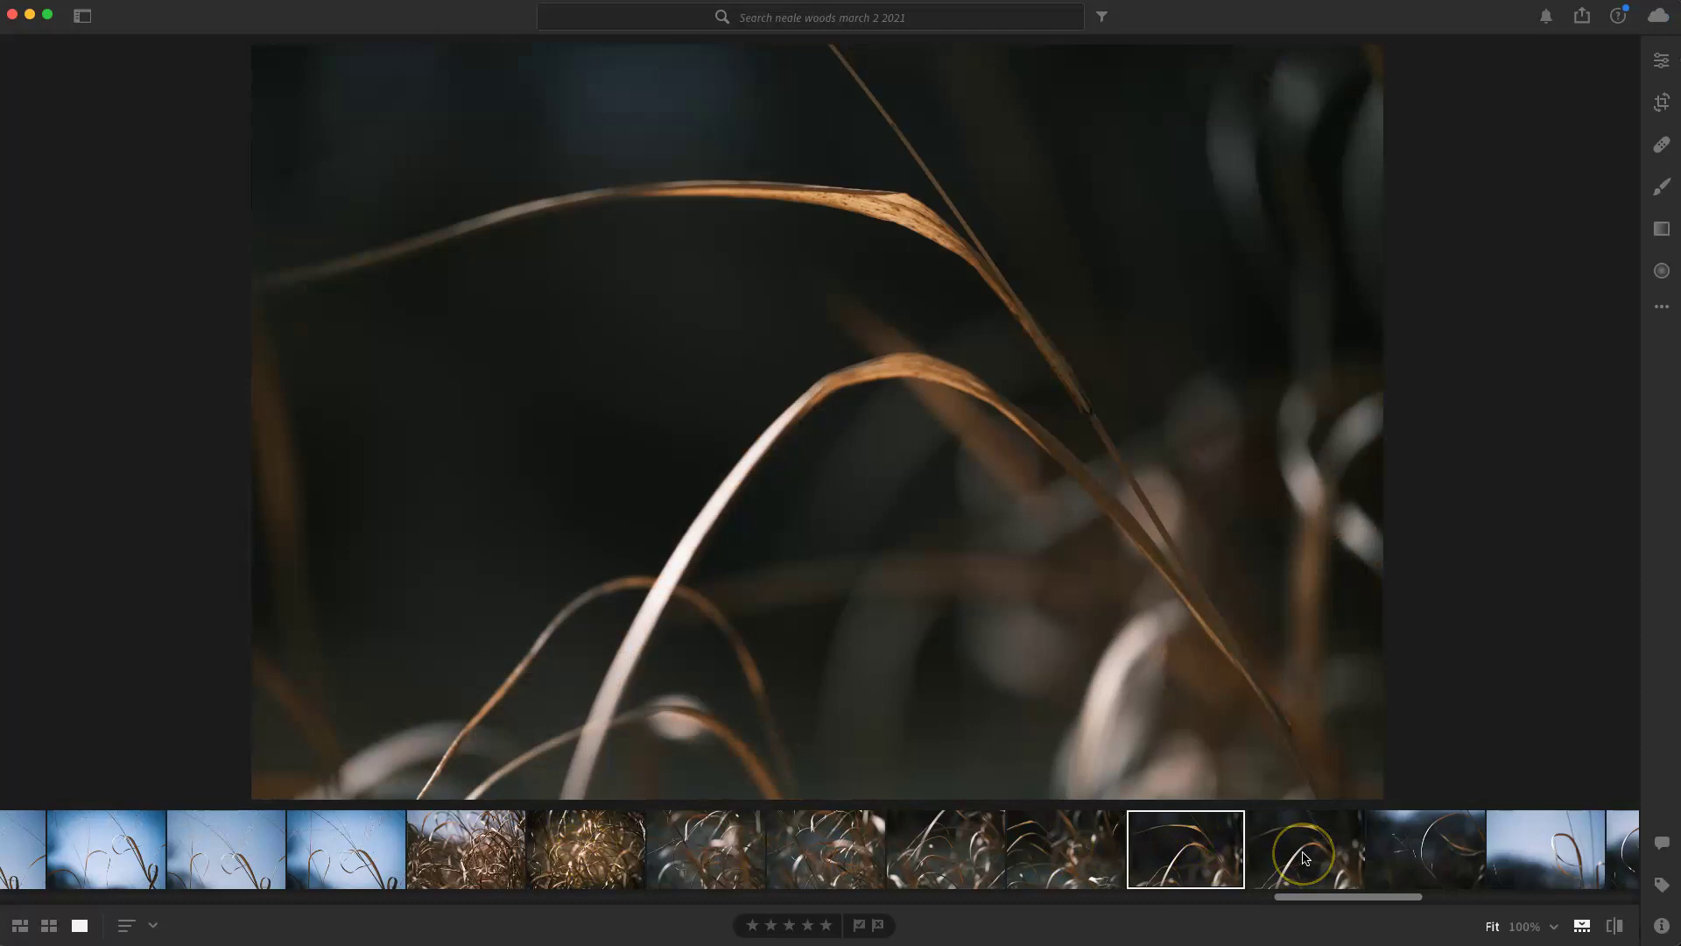
{"action": "key", "text": "super+v"}
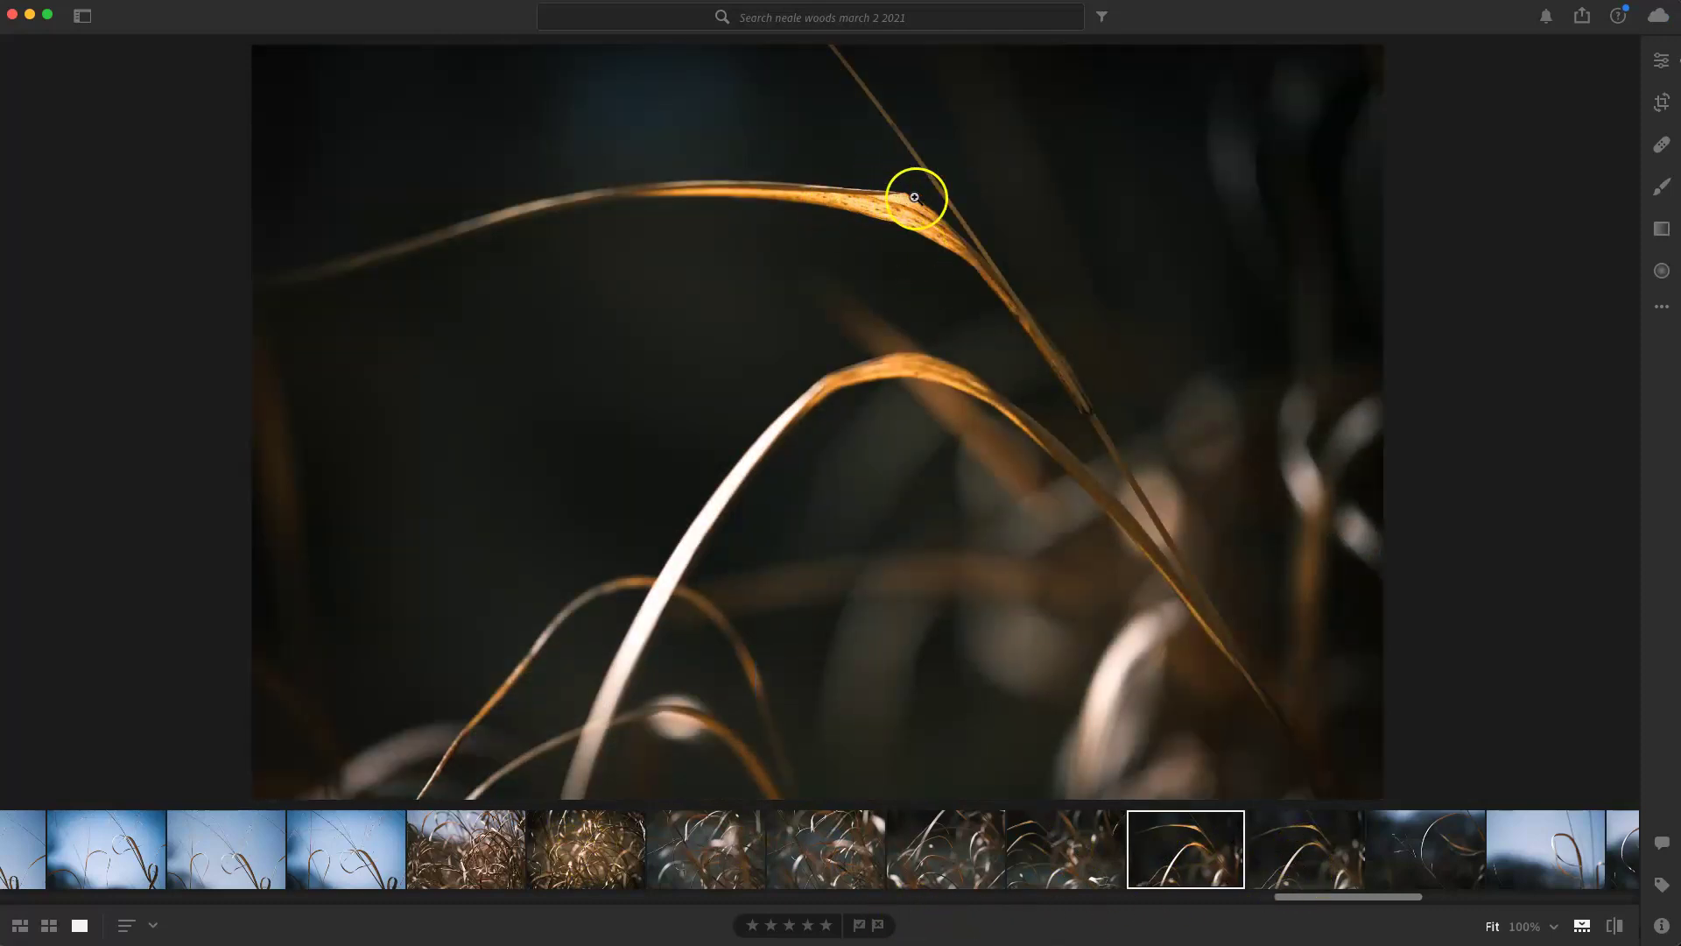
Crop the arching-blades photo slightly tighter from its lower-right corner and flag it as a pick
{"action": "left_click", "coordinate": [1661, 102]}
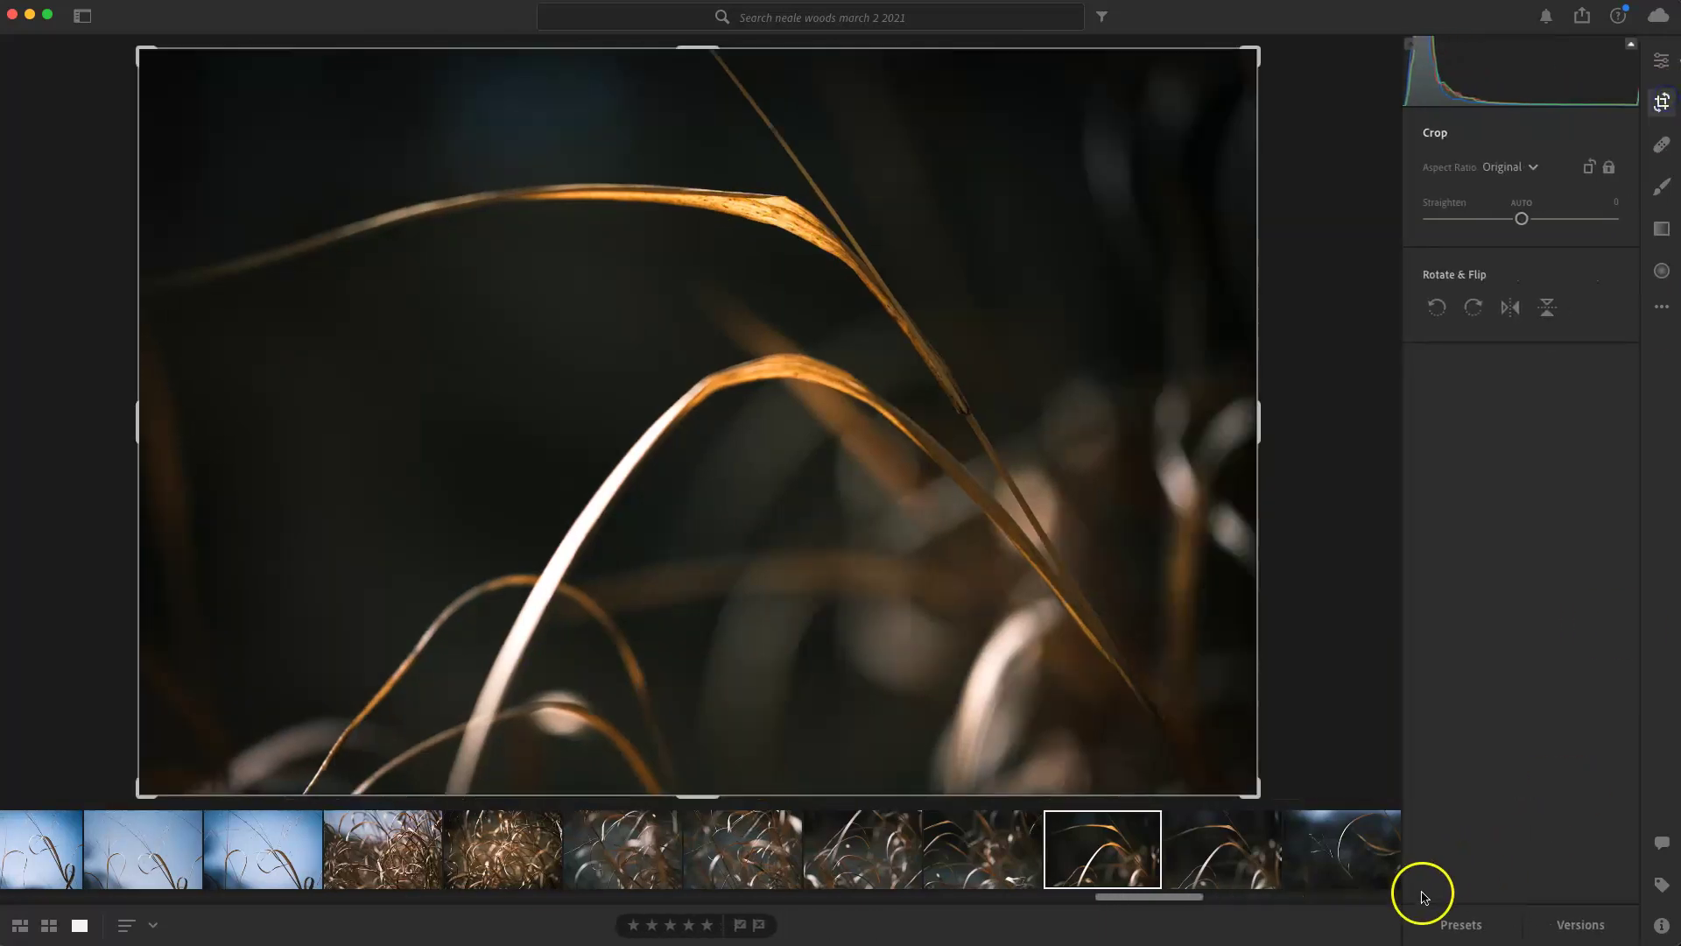
{"action": "left_click_drag", "start_coordinate": [1235, 779], "coordinate": [1201, 755]}
{"action": "left_click", "coordinate": [1661, 102]}
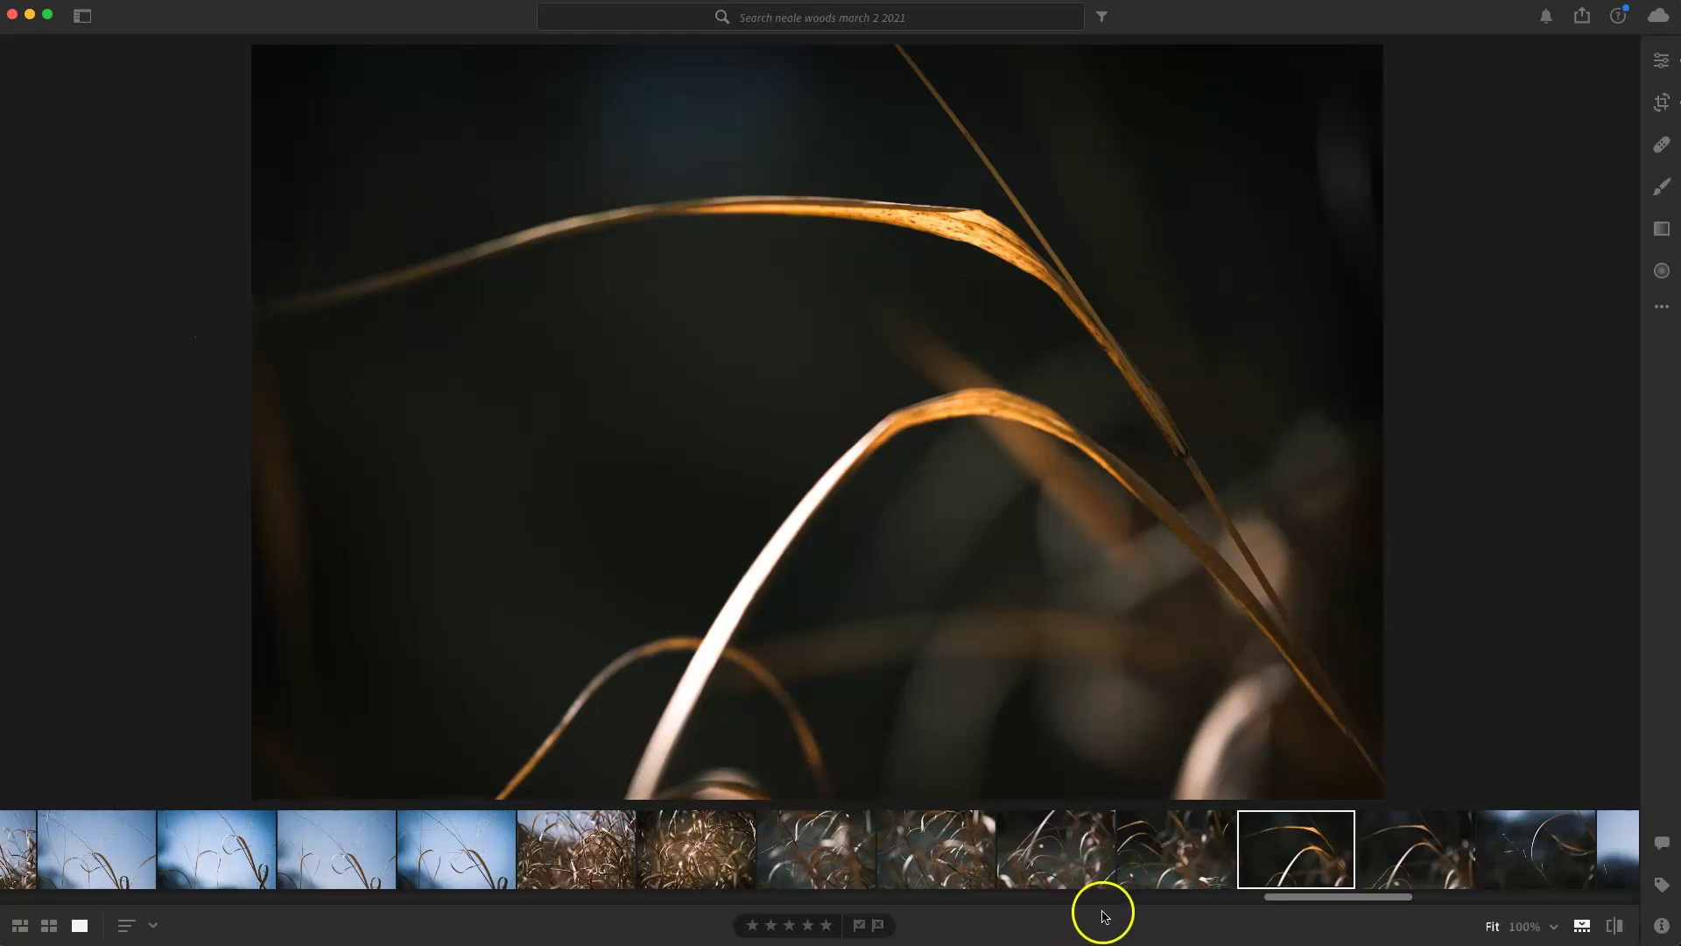
{"action": "left_click", "coordinate": [860, 925]}
Review the next grass shots, through the curled blades against the blurred dark treeline and blue sky
{"action": "left_click_drag", "start_coordinate": [1382, 896], "coordinate": [1445, 896]}
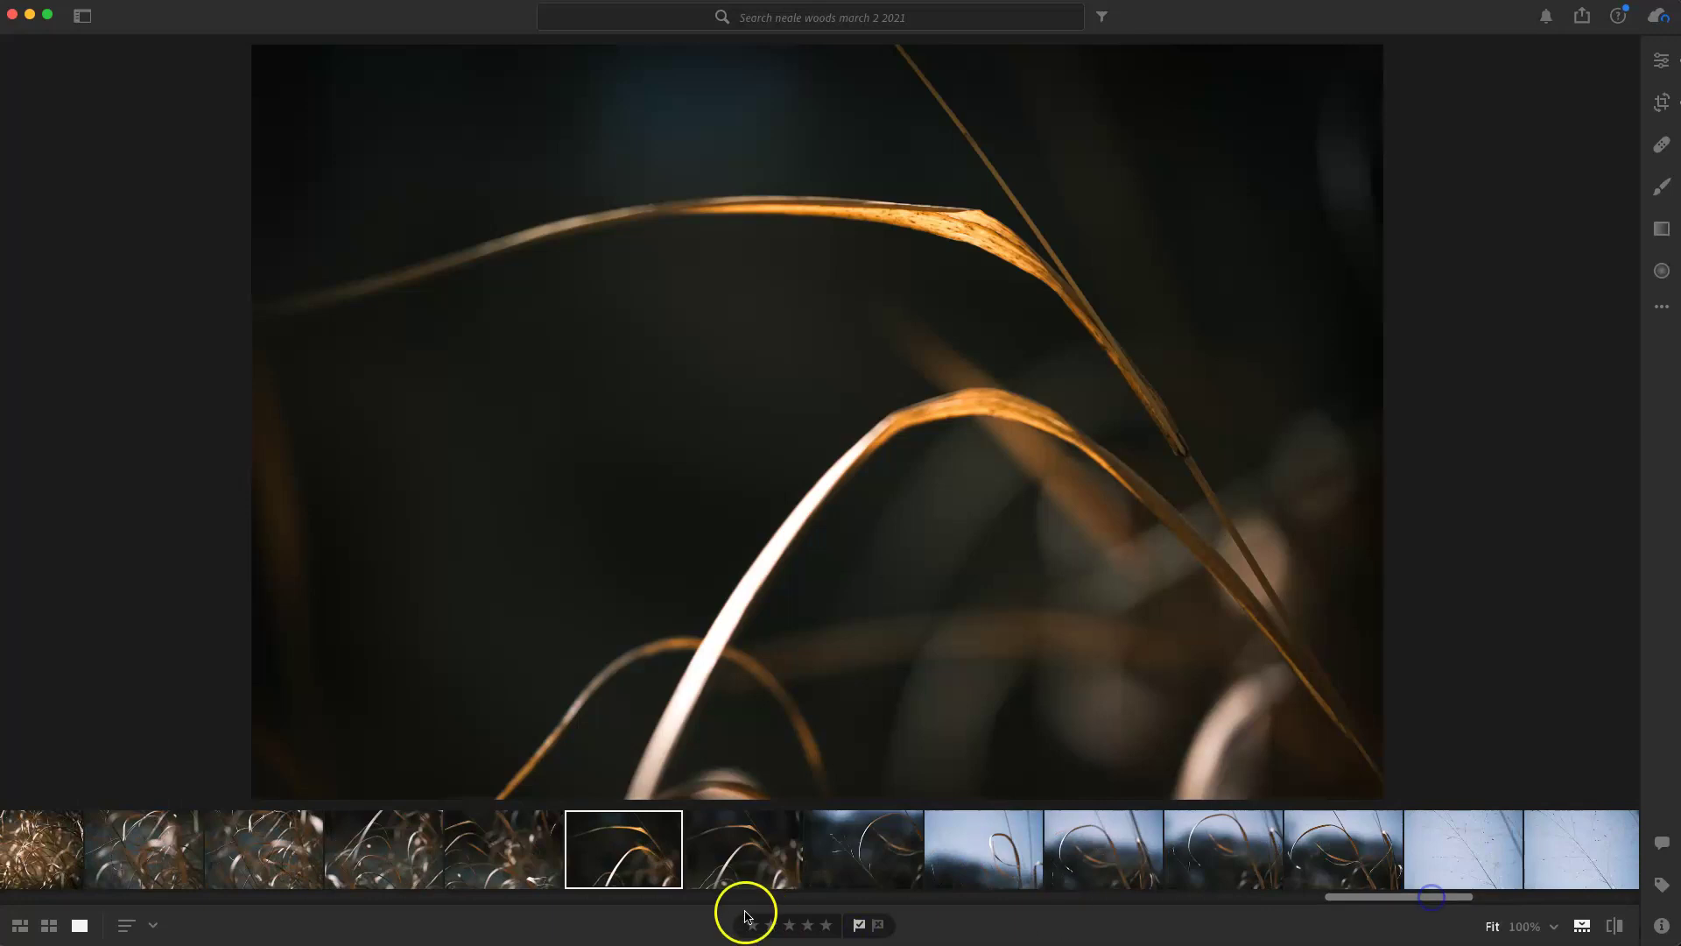
{"action": "left_click", "coordinate": [713, 878]}
{"action": "left_click", "coordinate": [861, 862]}
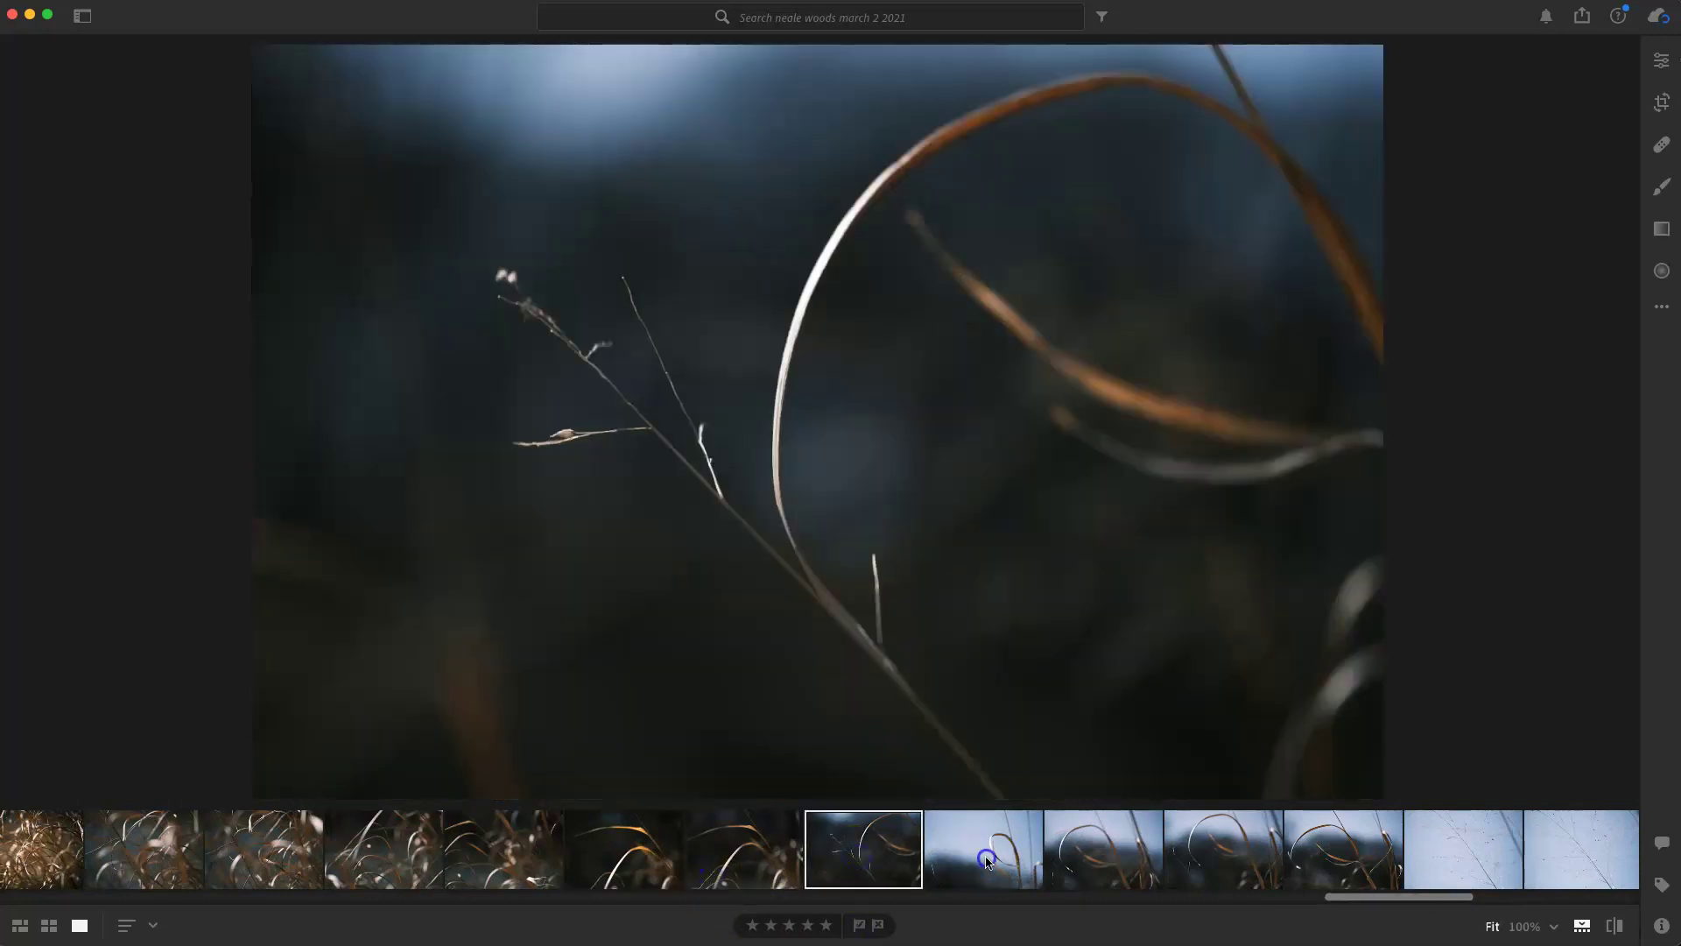
{"action": "left_click", "coordinate": [987, 862]}
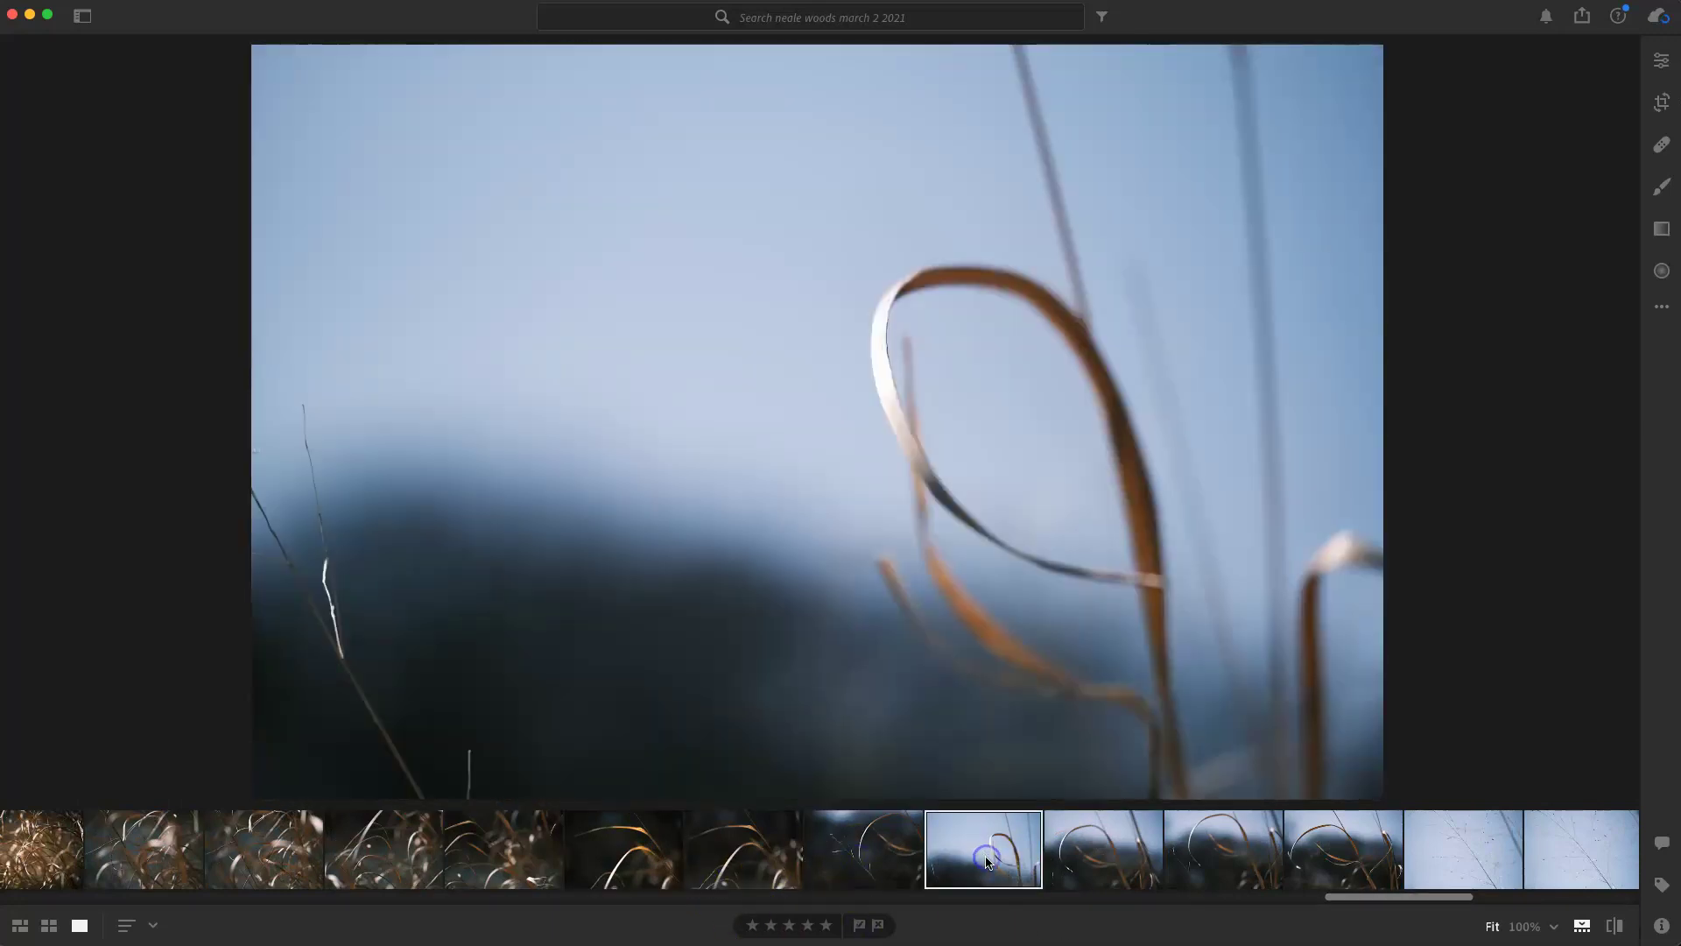
{"action": "left_click", "coordinate": [1099, 855]}
{"action": "left_click", "coordinate": [1173, 856]}
{"action": "left_click", "coordinate": [1325, 859]}
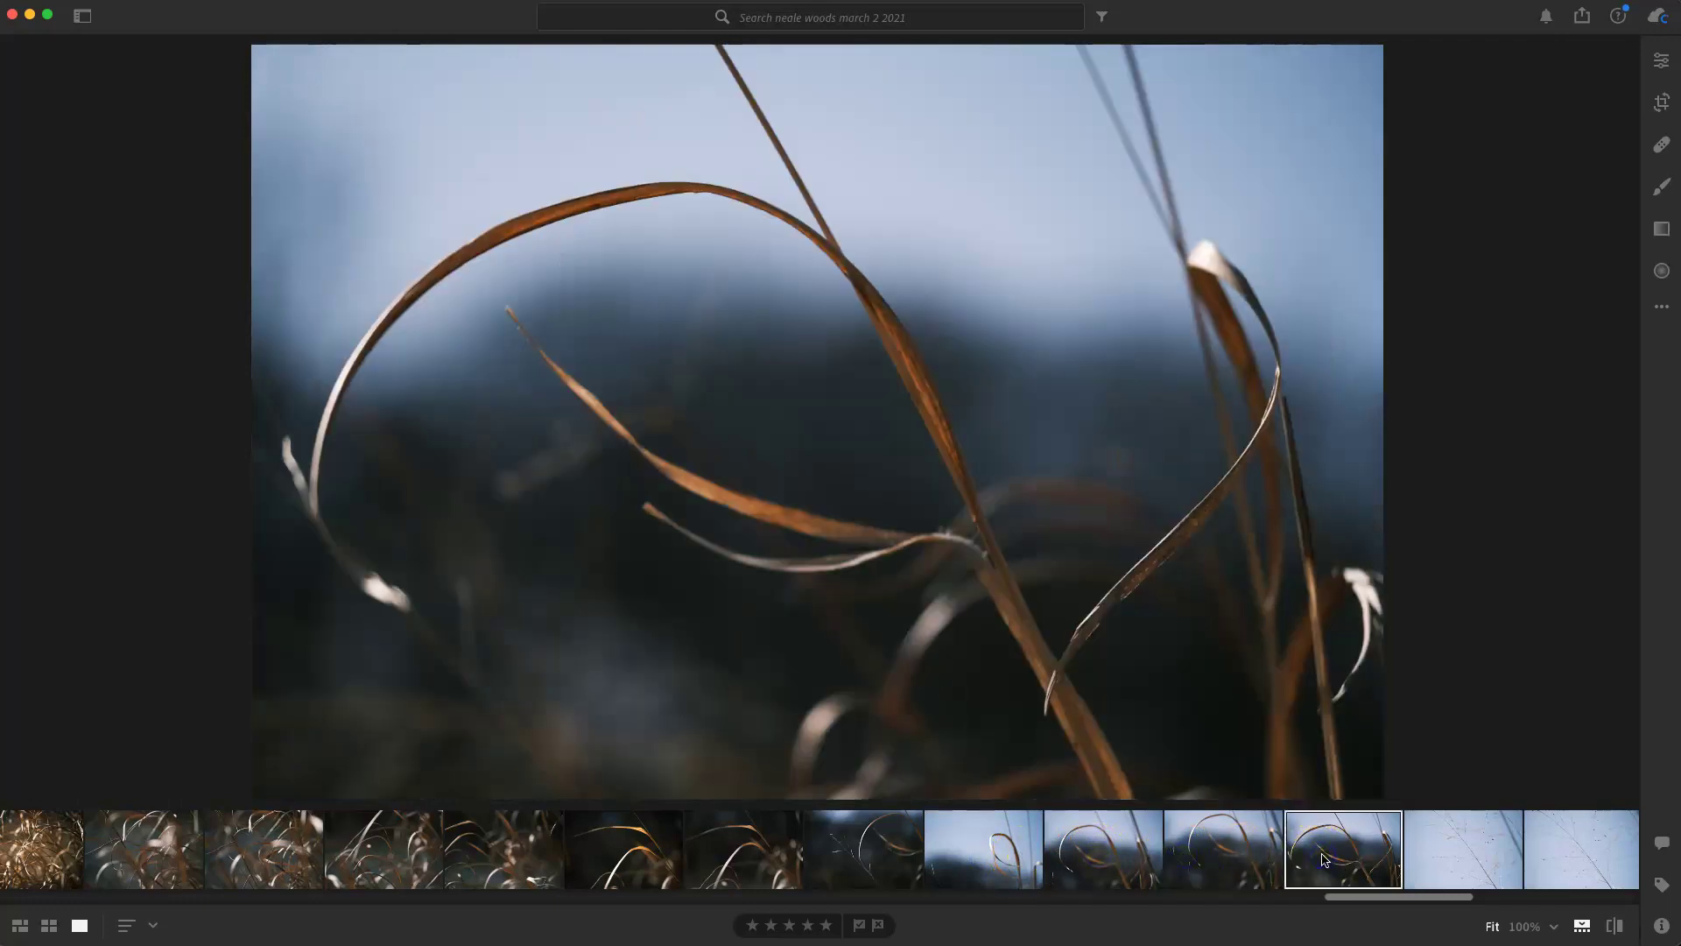
Inspect the photo of the single looped blade against blue sky up close and set its Whites to -17
{"action": "left_click", "coordinate": [1012, 867]}
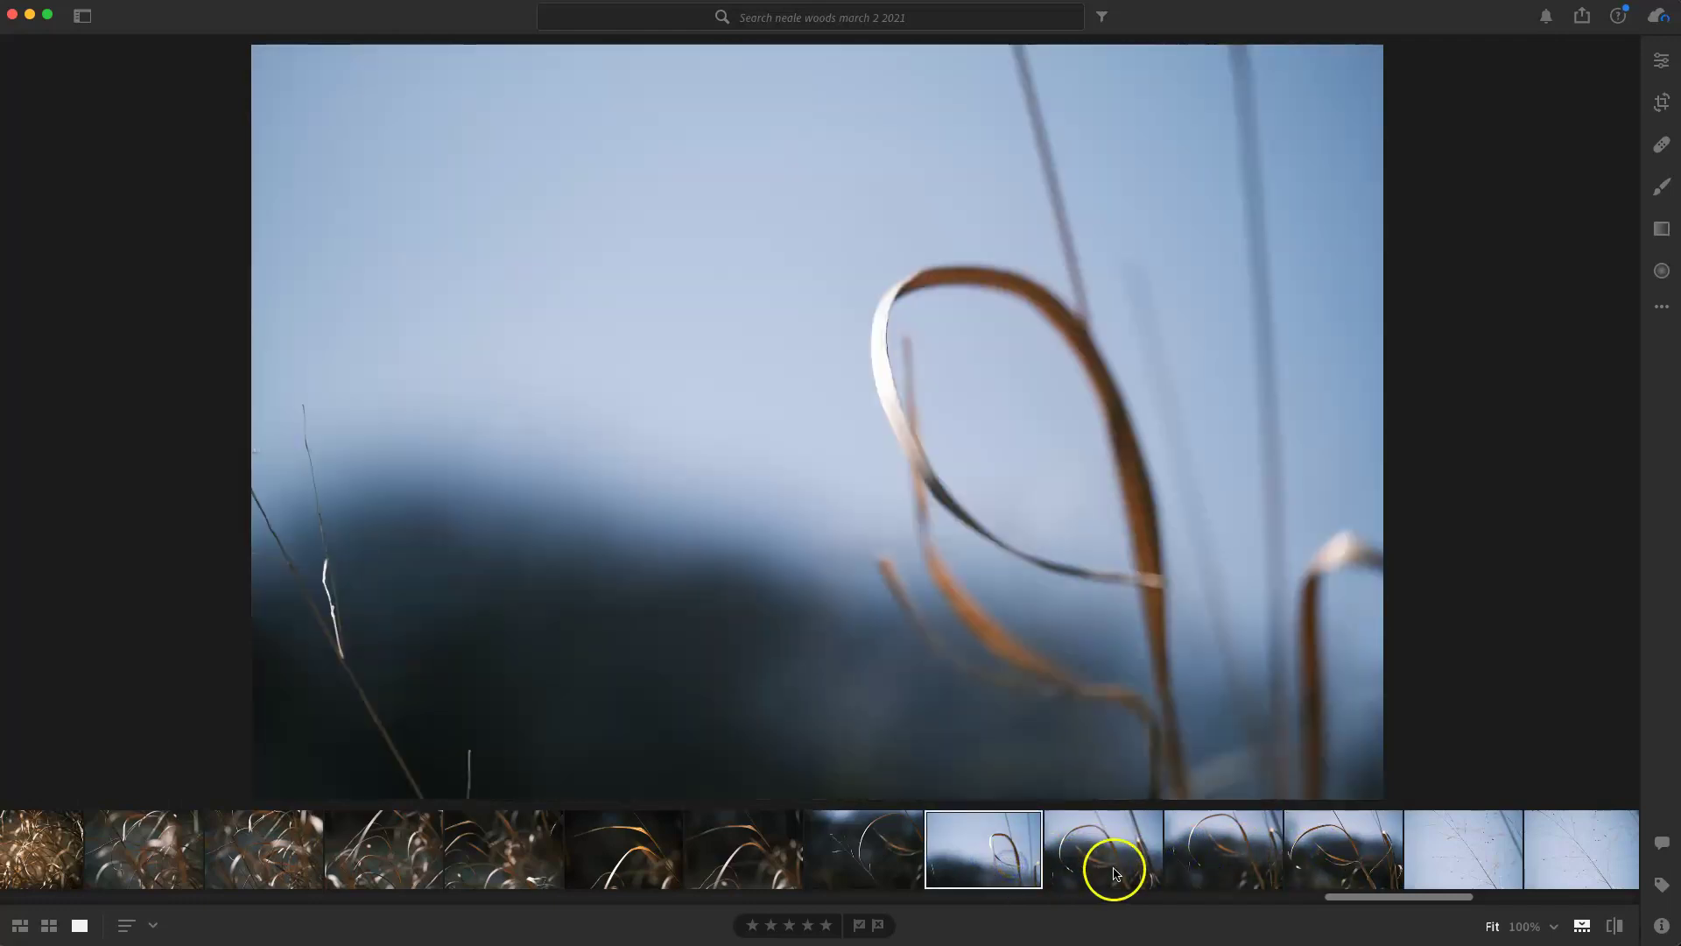
{"action": "left_click", "coordinate": [900, 329]}
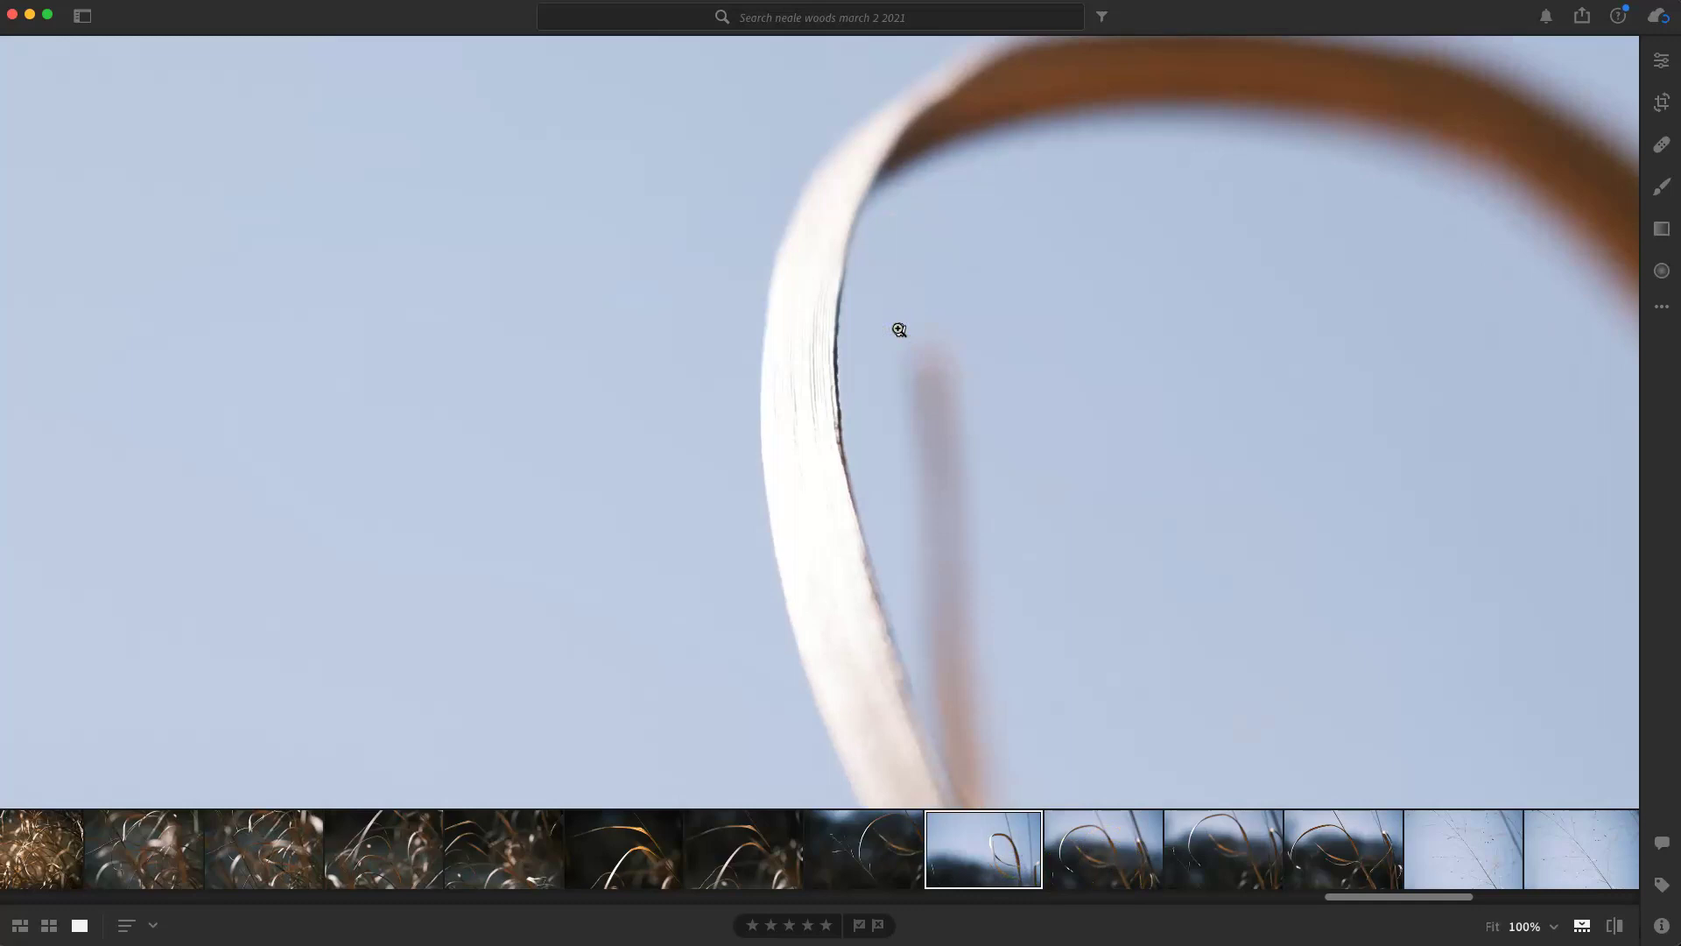
{"action": "left_click", "coordinate": [1670, 63]}
{"action": "mouse_move", "coordinate": [1521, 443]}
{"action": "left_mouse_down"}
{"action": "mouse_move", "coordinate": [1509, 425]}
{"action": "mouse_move", "coordinate": [1482, 442]}
{"action": "mouse_move", "coordinate": [1506, 447]}
{"action": "left_mouse_up"}
{"action": "left_click", "coordinate": [983, 458]}
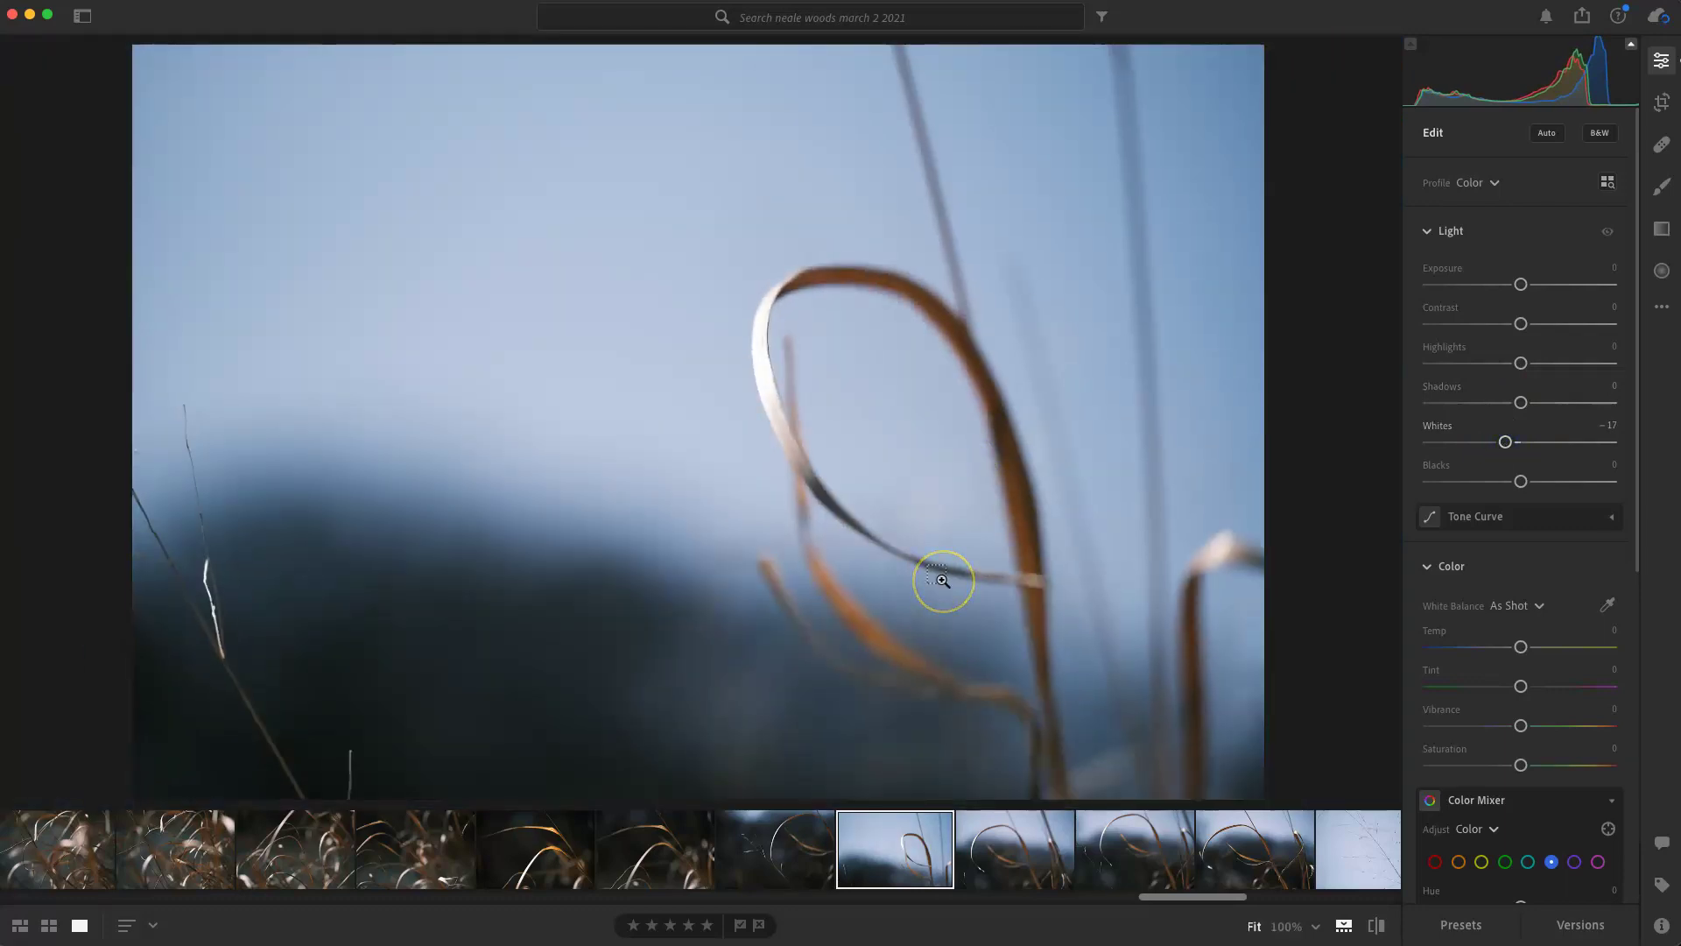
Try pasting the copied edit settings onto the looped-blade photo and undo the paste
{"action": "key", "text": "super+shift+v"}
{"action": "key", "text": "super+z"}
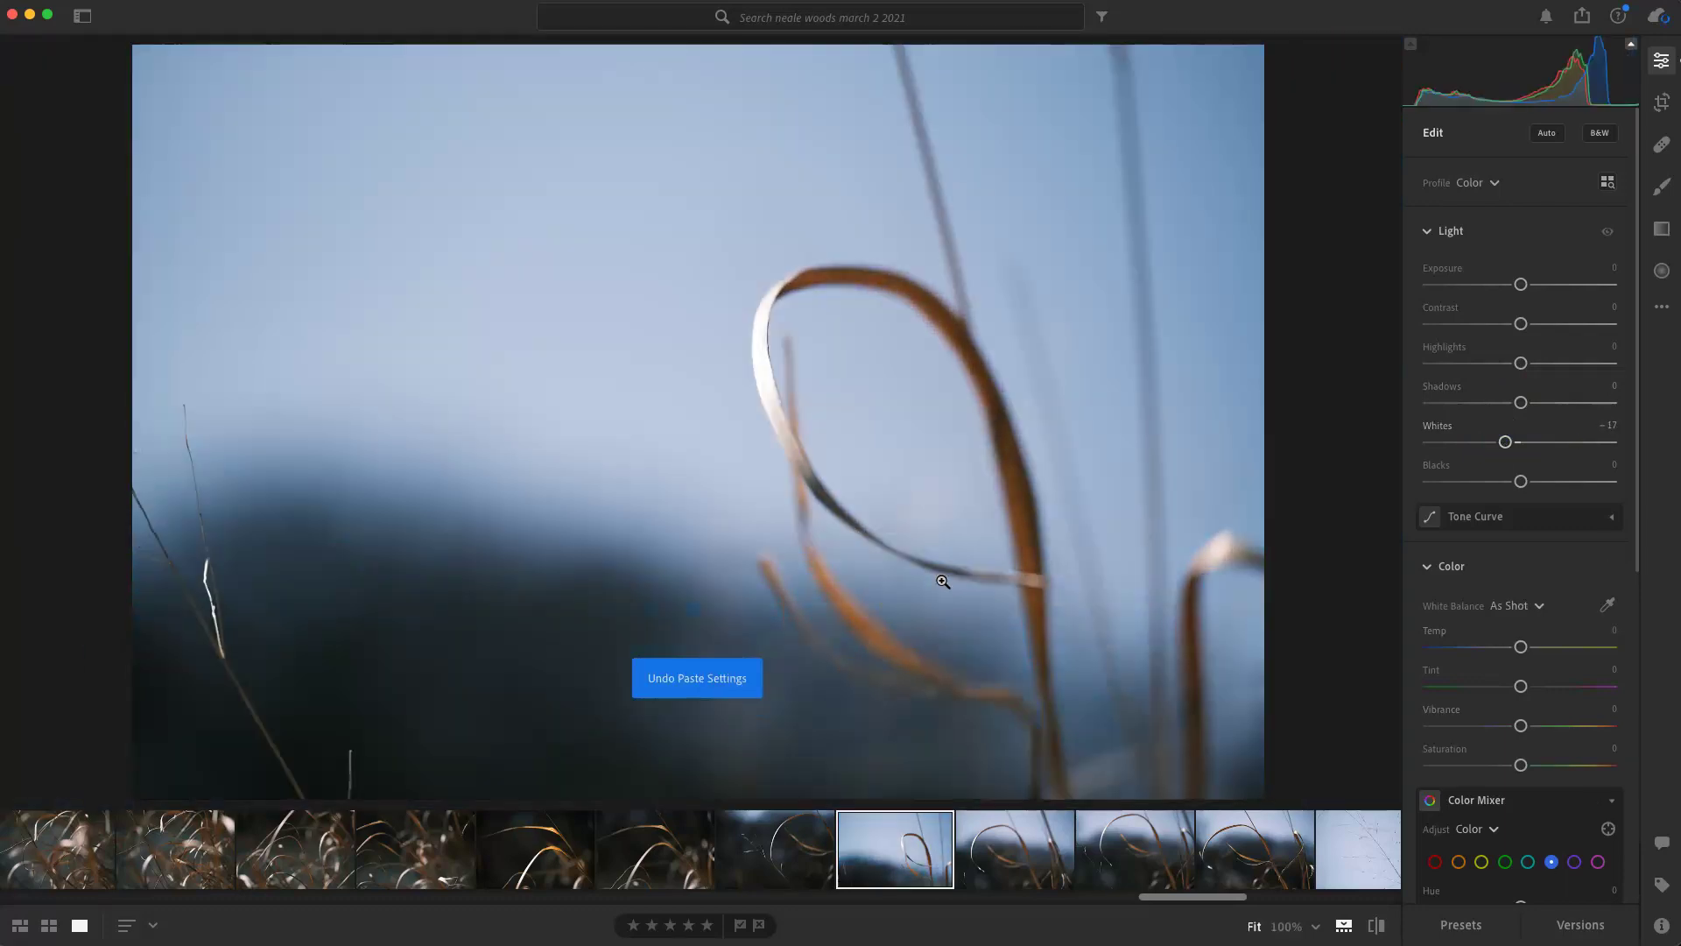
Review and compare the four blue-sky shots of the thin branching seed stem, ending on the first one
{"action": "left_click_drag", "start_coordinate": [1193, 895], "coordinate": [1277, 897]}
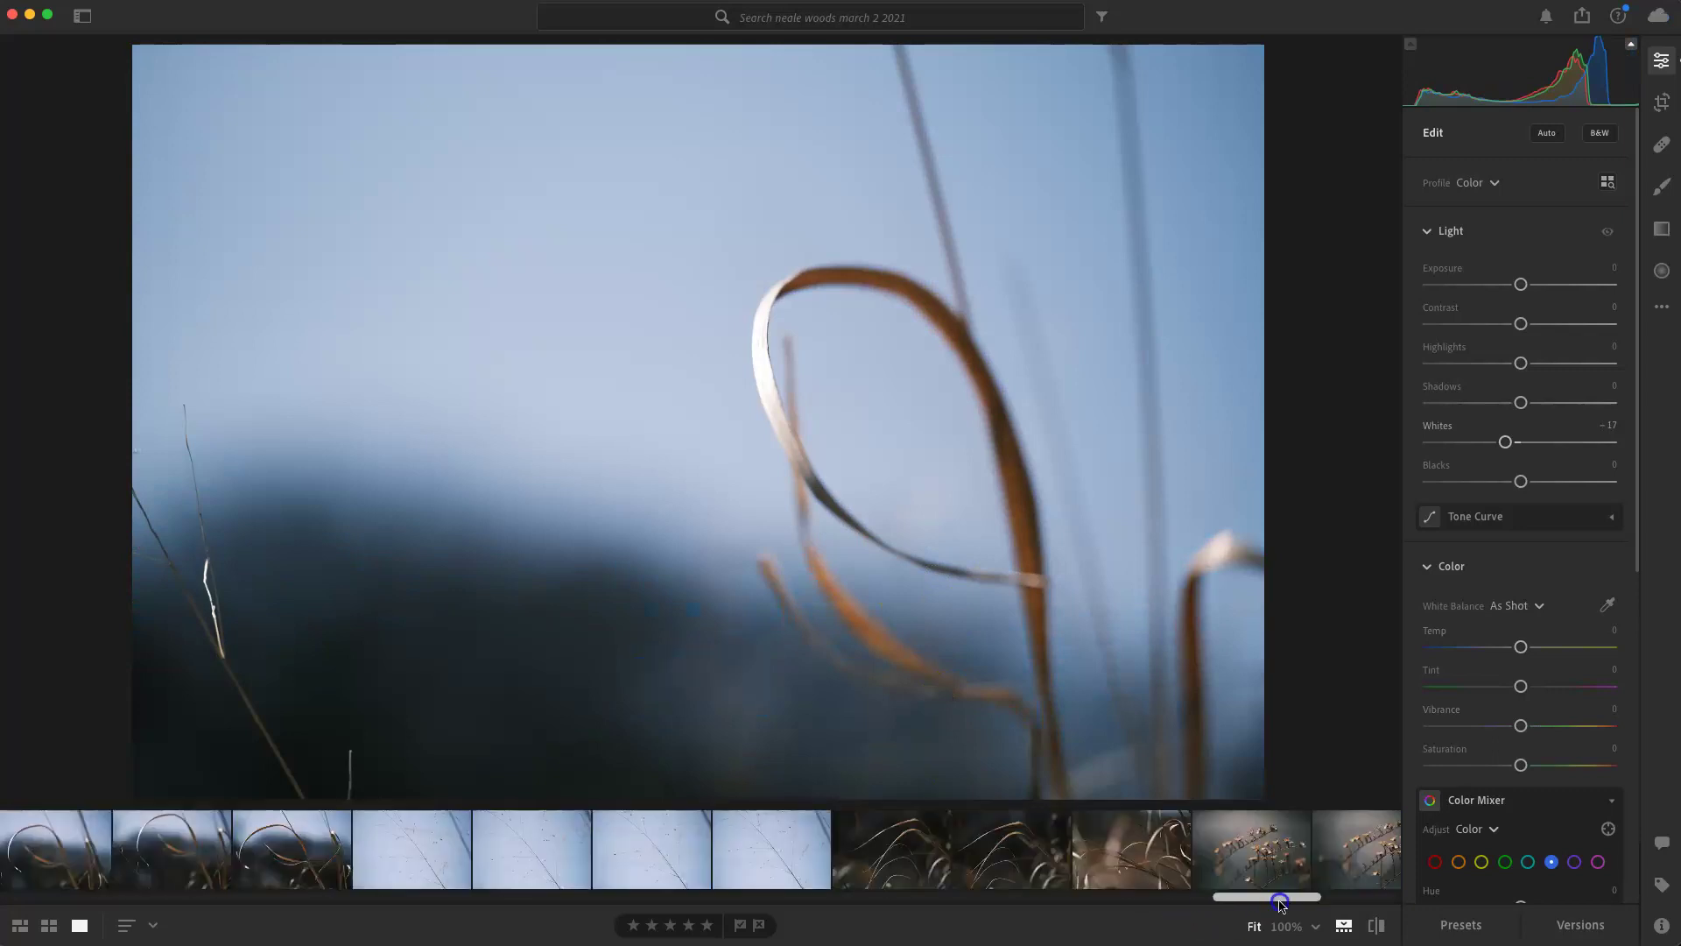
{"action": "left_click", "coordinate": [353, 854]}
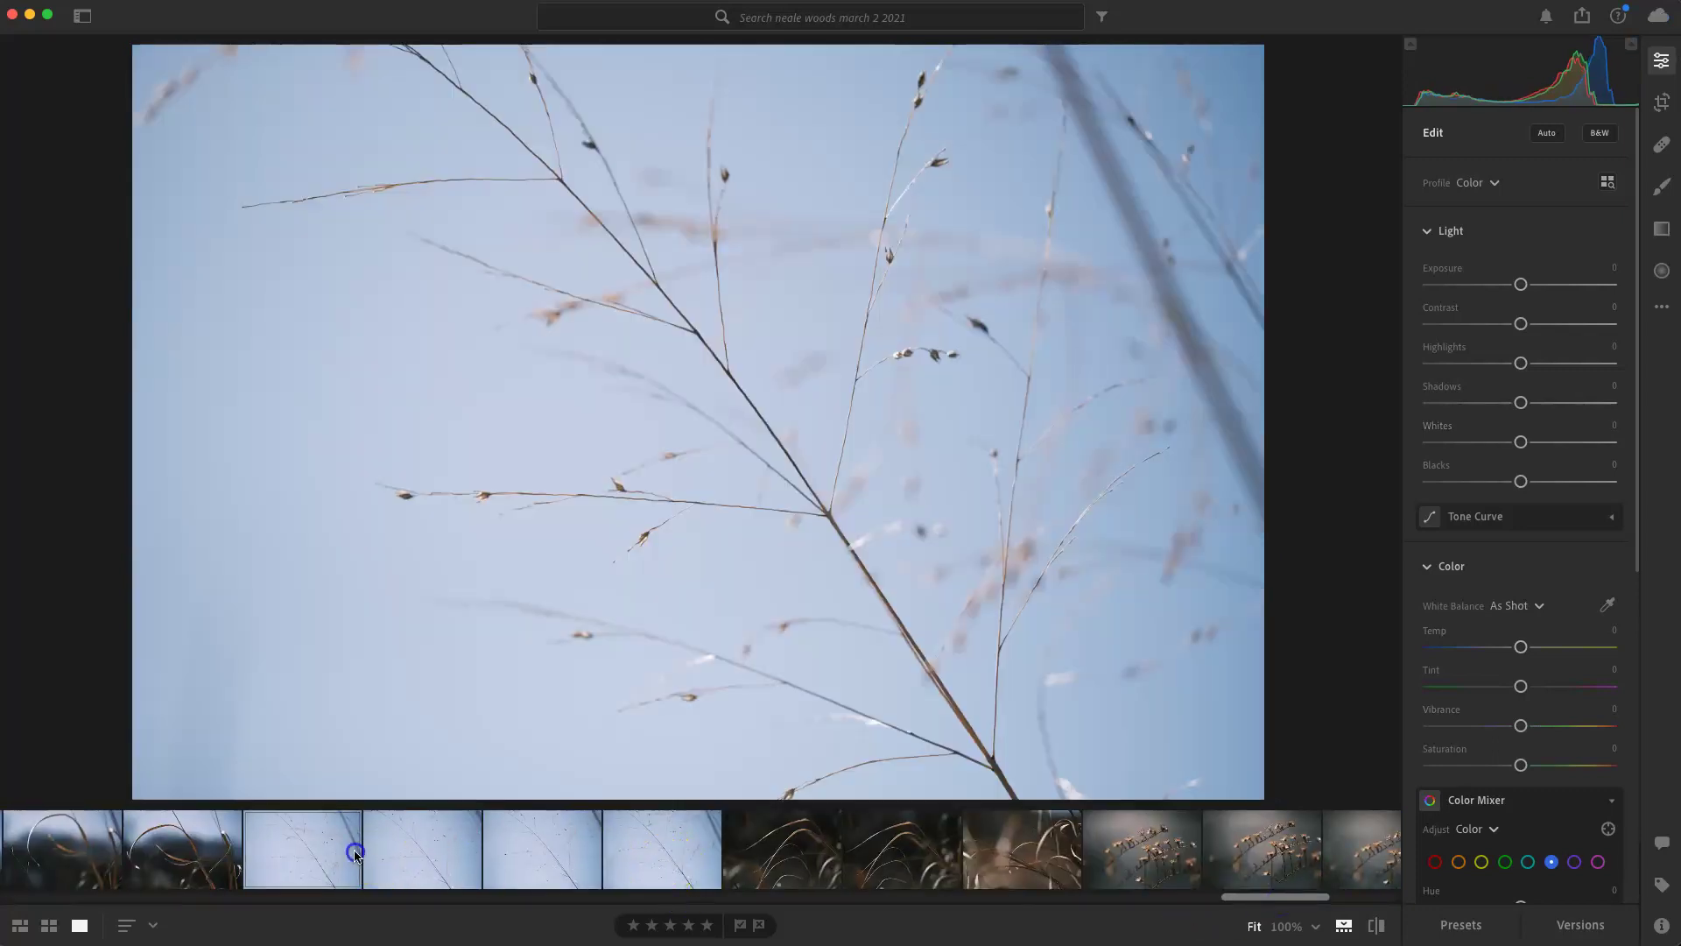
{"action": "left_click", "coordinate": [422, 860]}
{"action": "left_click", "coordinate": [533, 859]}
{"action": "left_click", "coordinate": [652, 863]}
{"action": "left_click", "coordinate": [561, 867]}
{"action": "left_click", "coordinate": [471, 864]}
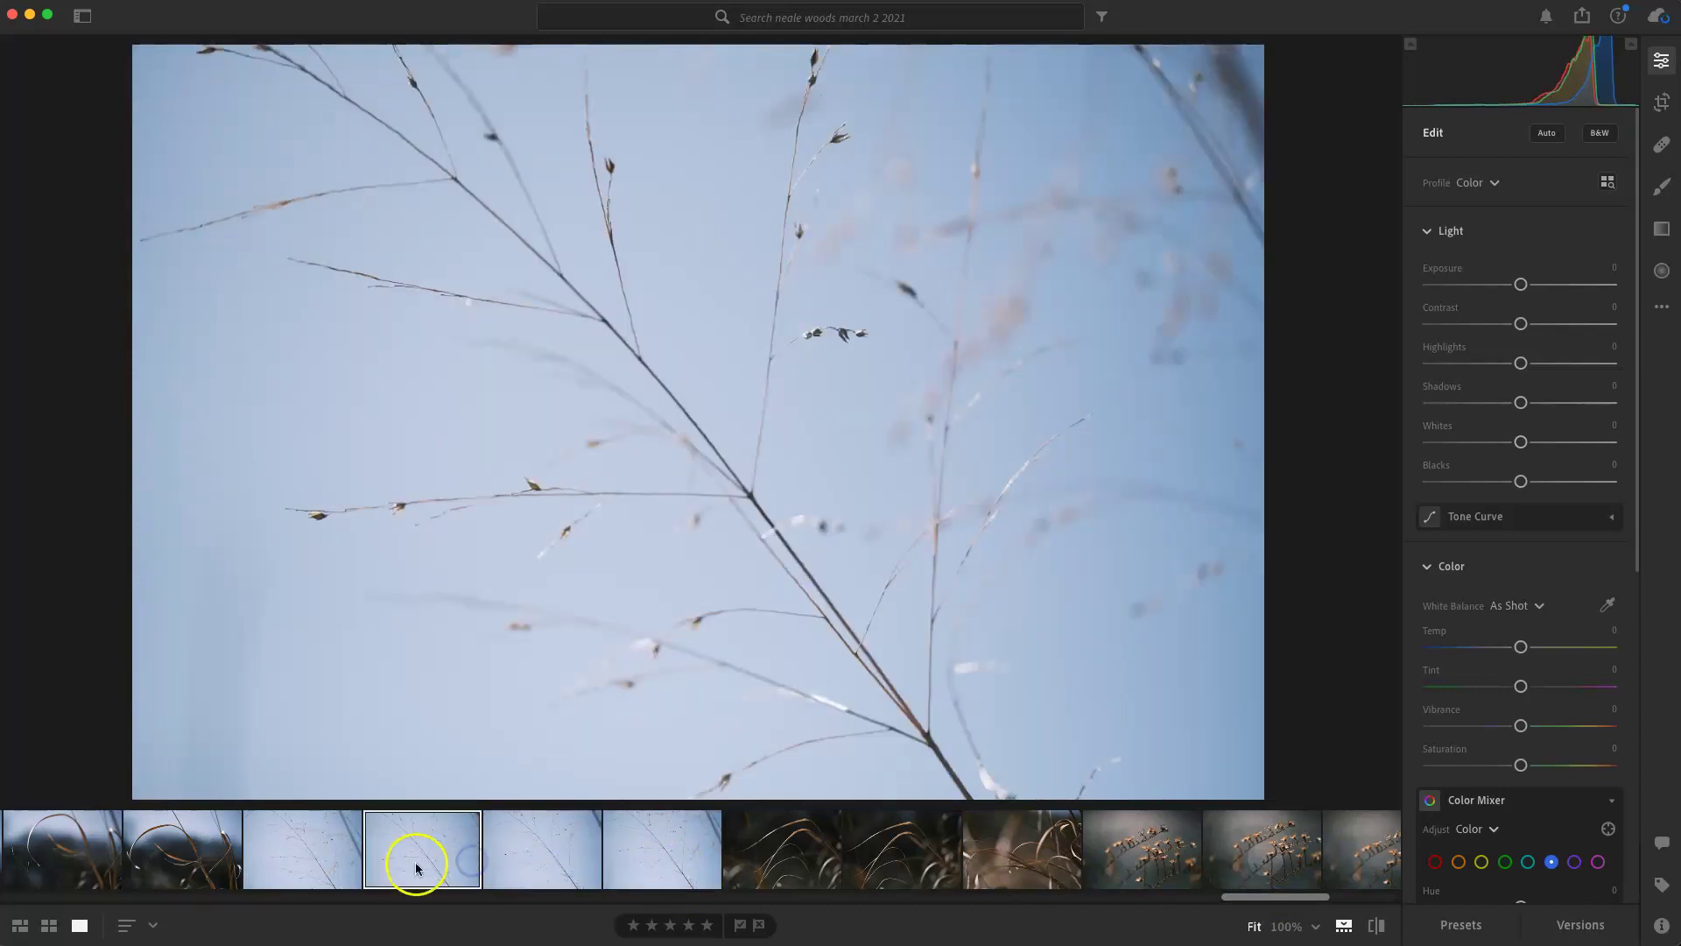
{"action": "left_click", "coordinate": [346, 863]}
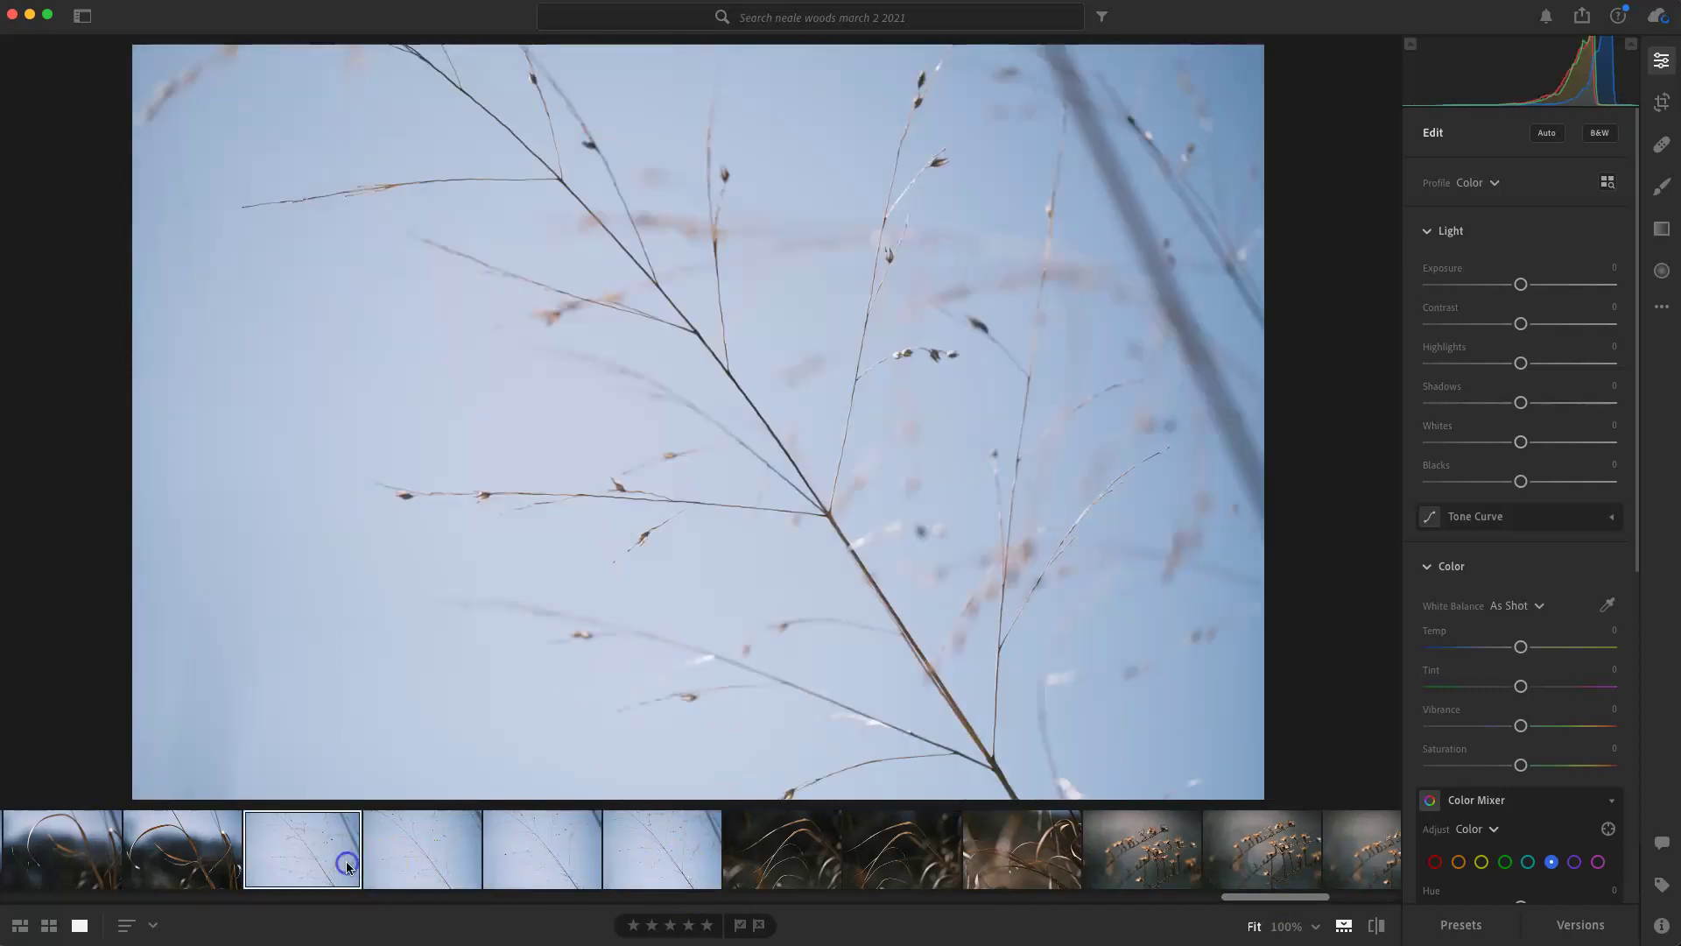
{"action": "left_click", "coordinate": [408, 865]}
{"action": "left_click", "coordinate": [497, 862]}
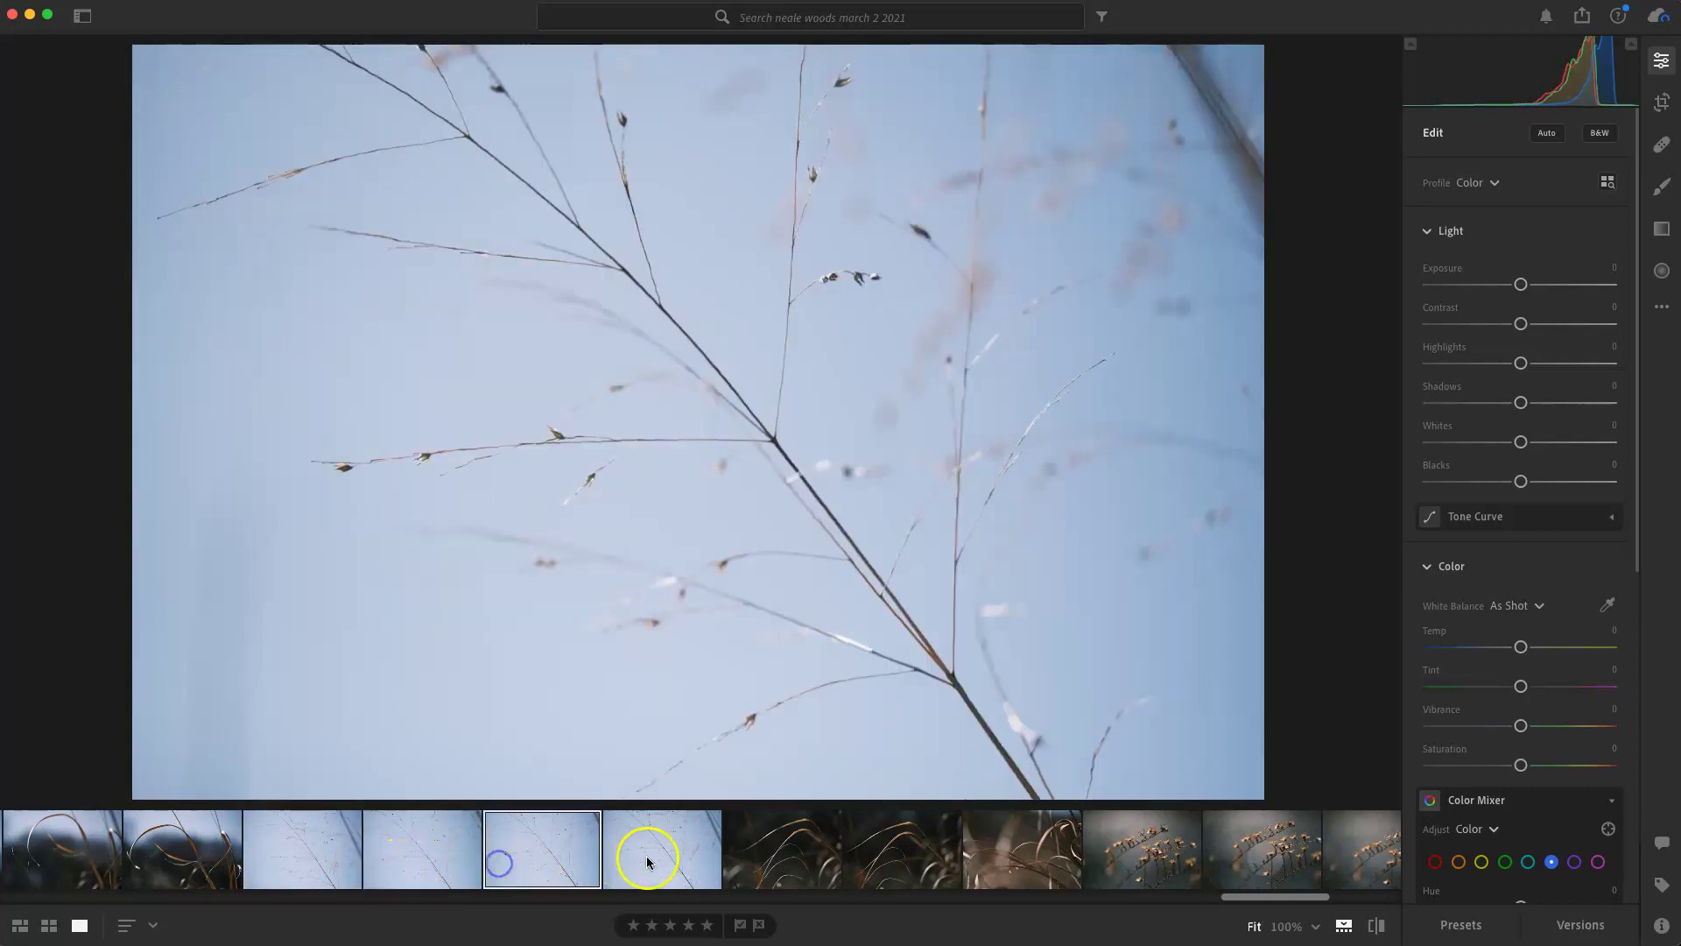
{"action": "left_click", "coordinate": [648, 858]}
{"action": "left_click", "coordinate": [316, 858]}
{"action": "left_click", "coordinate": [428, 864]}
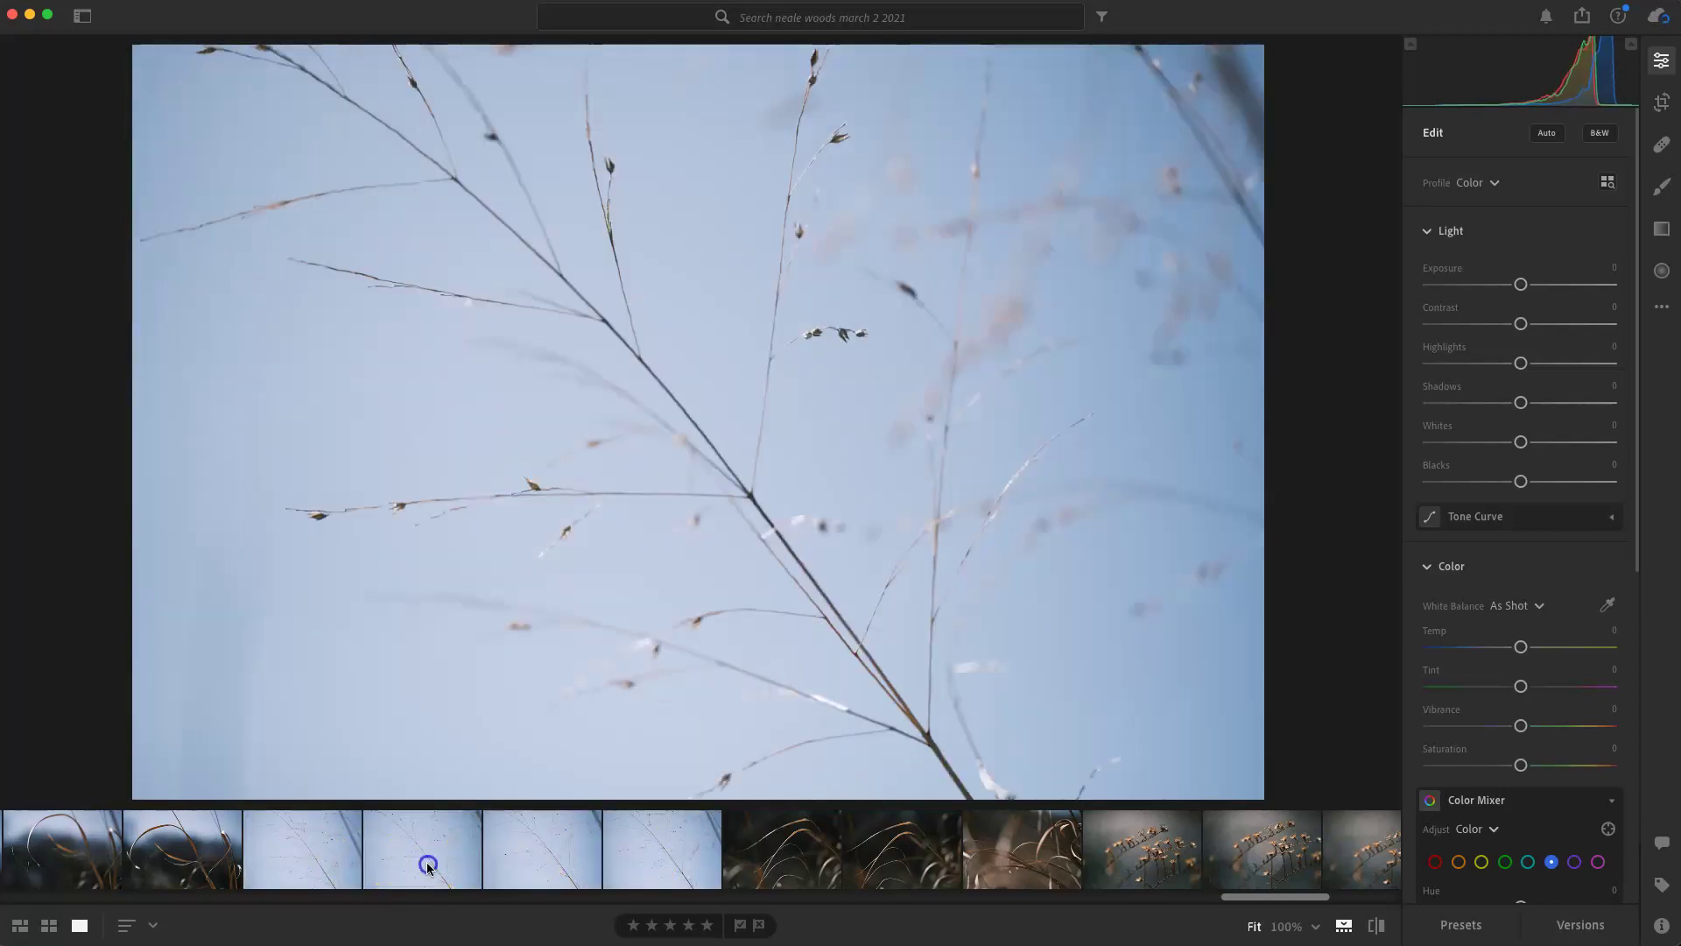
{"action": "left_click", "coordinate": [355, 870]}
Try the copied edit settings on the first seed-stem photo and undo the paste
{"action": "key", "text": "super+v"}
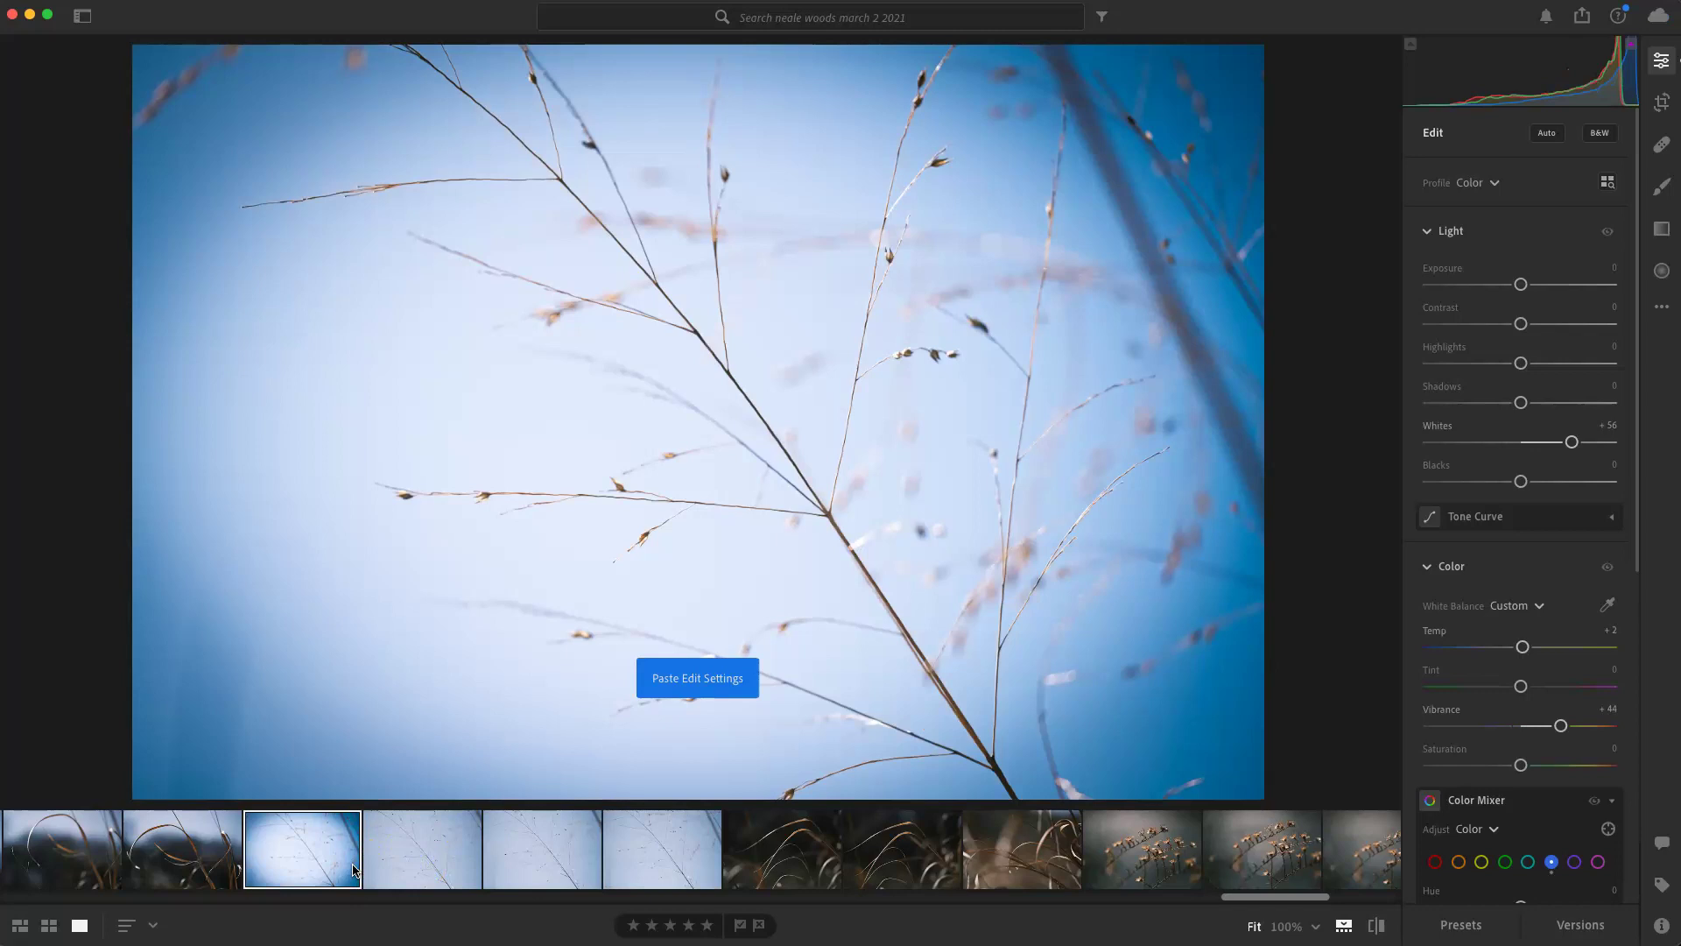
{"action": "key", "text": "super+z"}
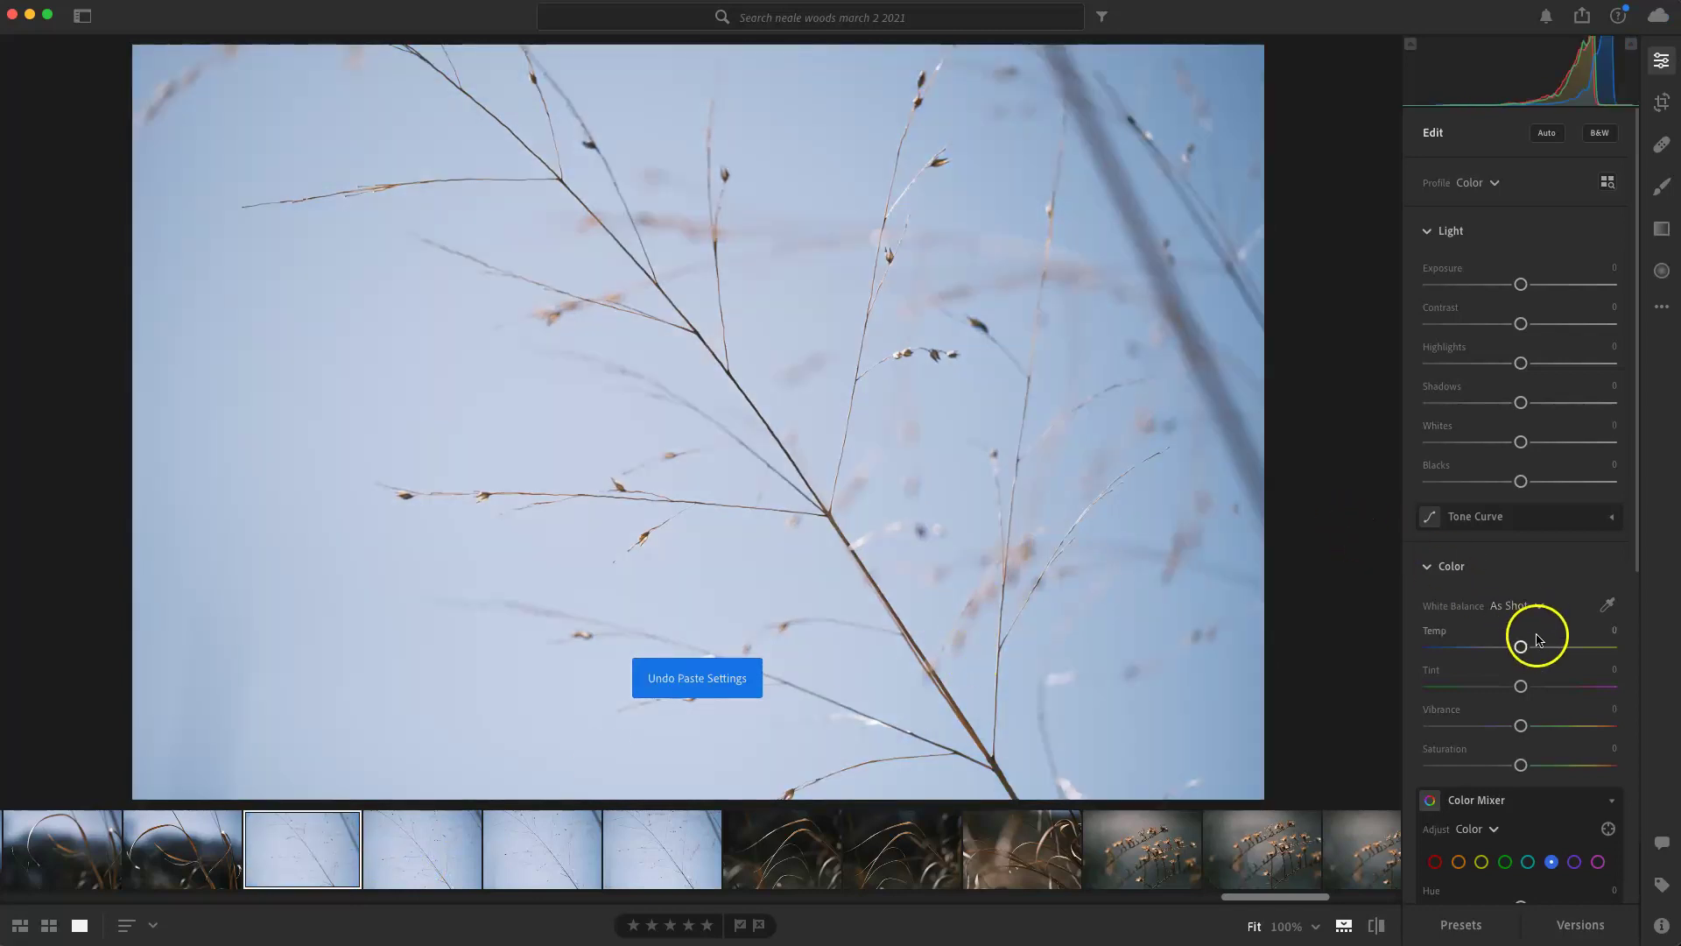
Set the blue Saturation to +32 and blue Luminance to -17 in the Color Mixer for the first seed-stem photo
{"action": "scroll", "coordinate": [1533, 663], "scroll_direction": "down", "scroll_amount": 4}
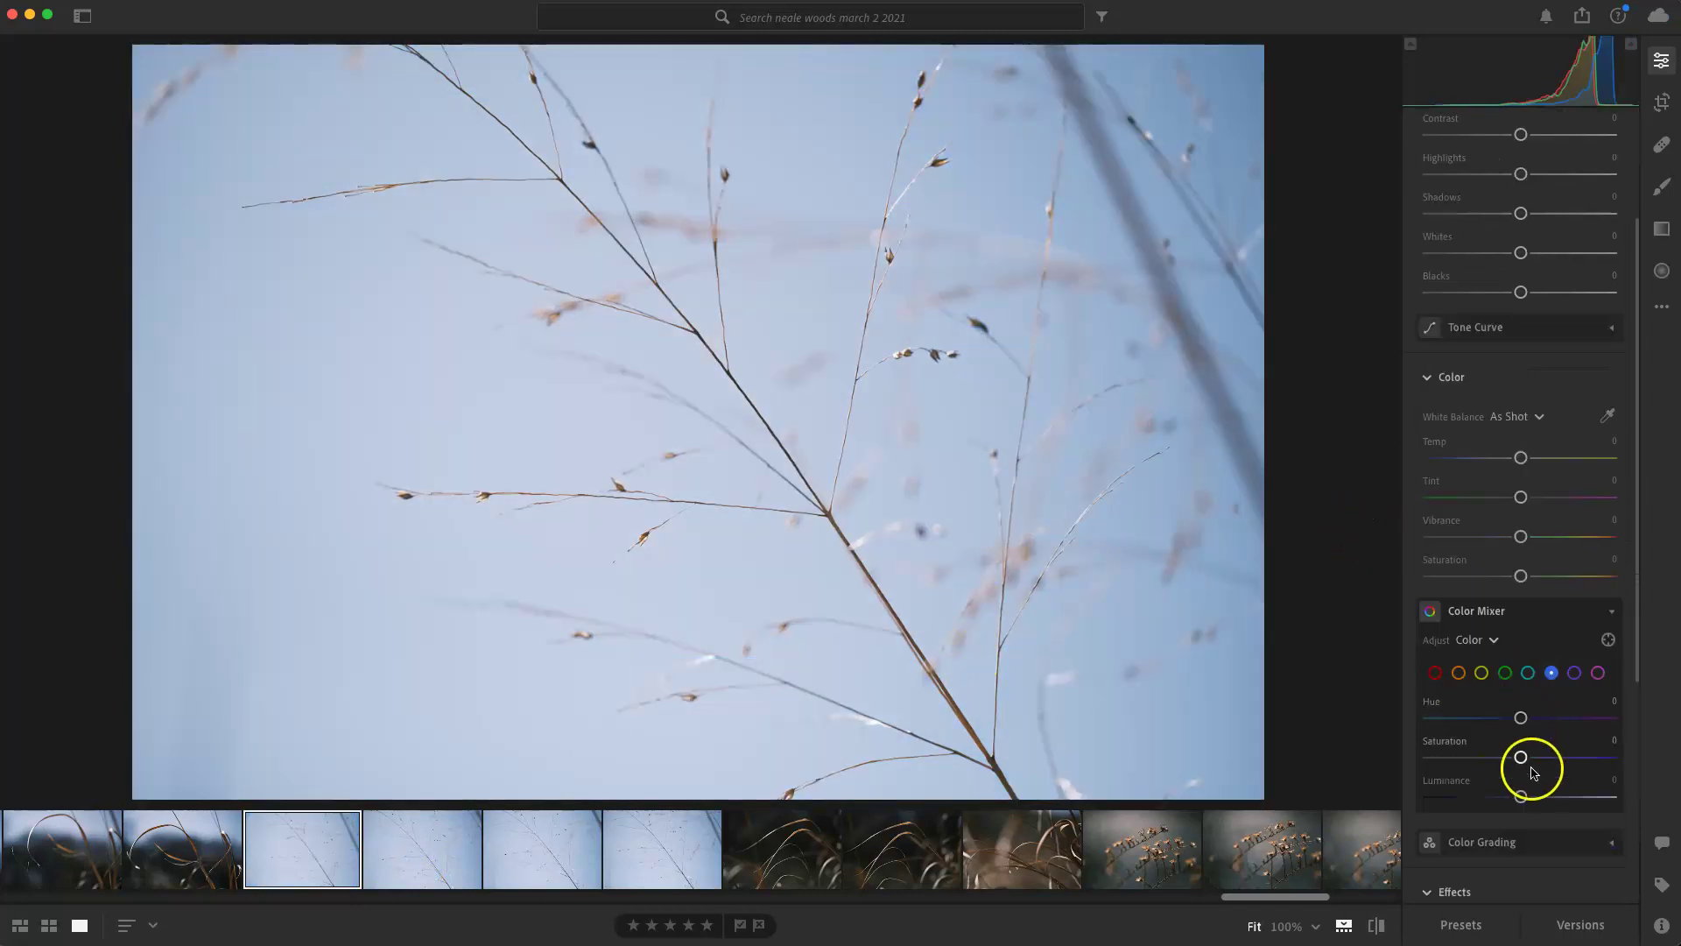
{"action": "left_click_drag", "start_coordinate": [1532, 797], "coordinate": [1548, 762]}
{"action": "double_click", "coordinate": [1536, 797]}
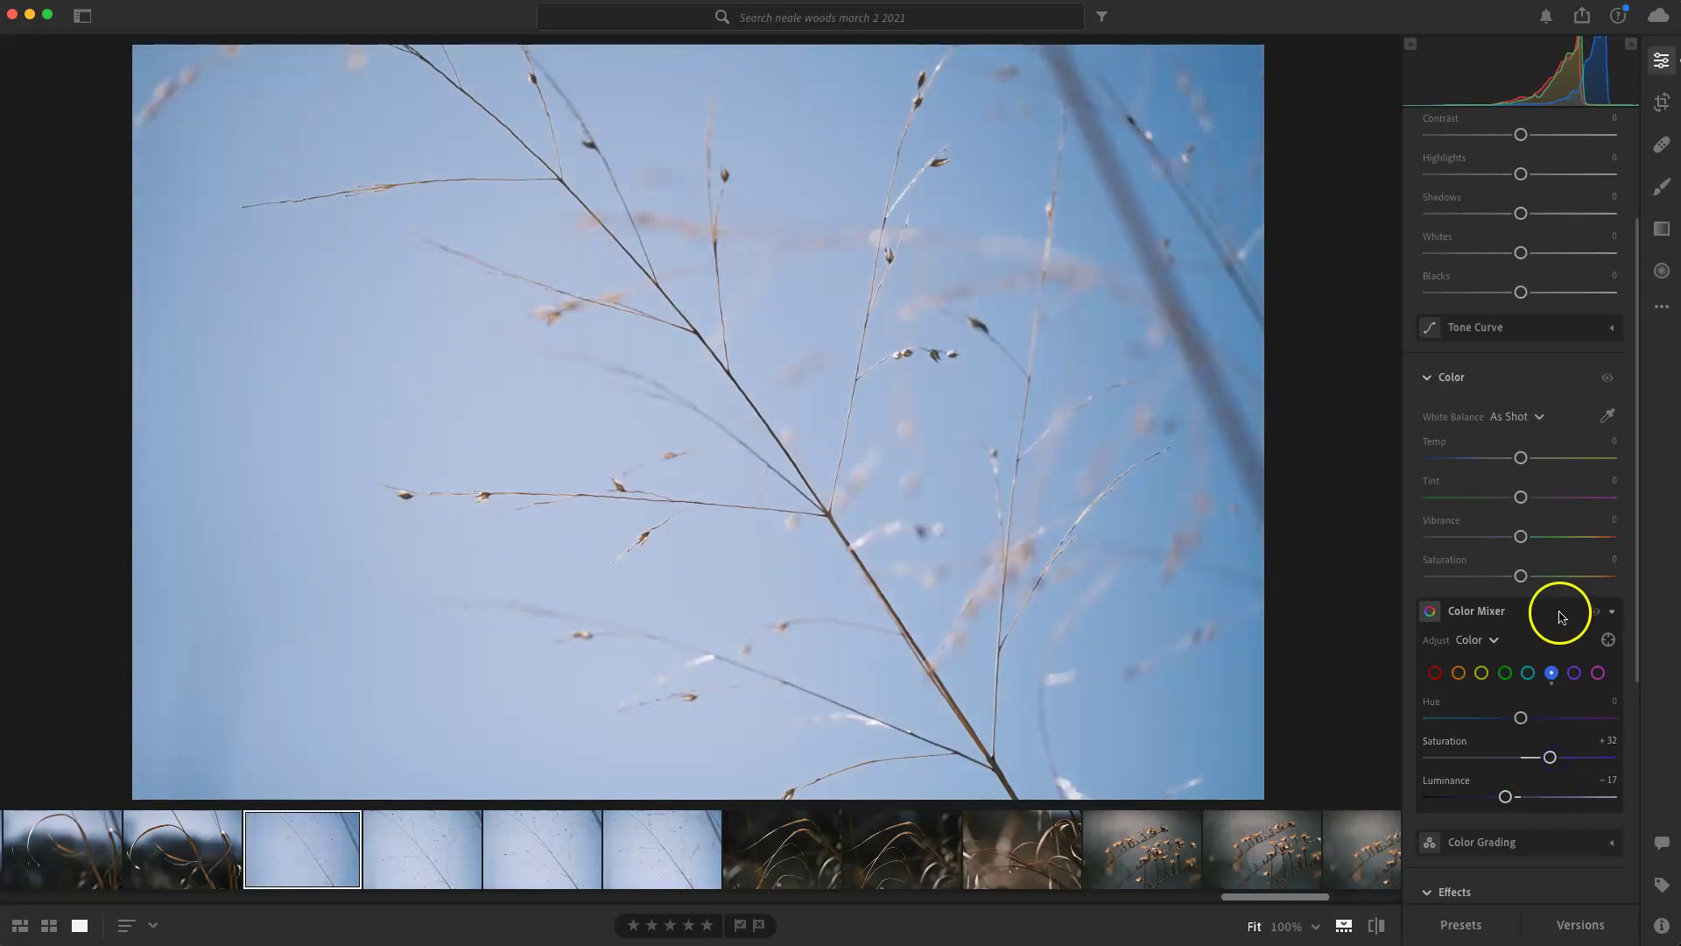
Set Texture to +33 and Exposure to +0.60 on the first seed-stem photo
{"action": "scroll", "coordinate": [1520, 721], "scroll_direction": "down", "scroll_amount": 5}
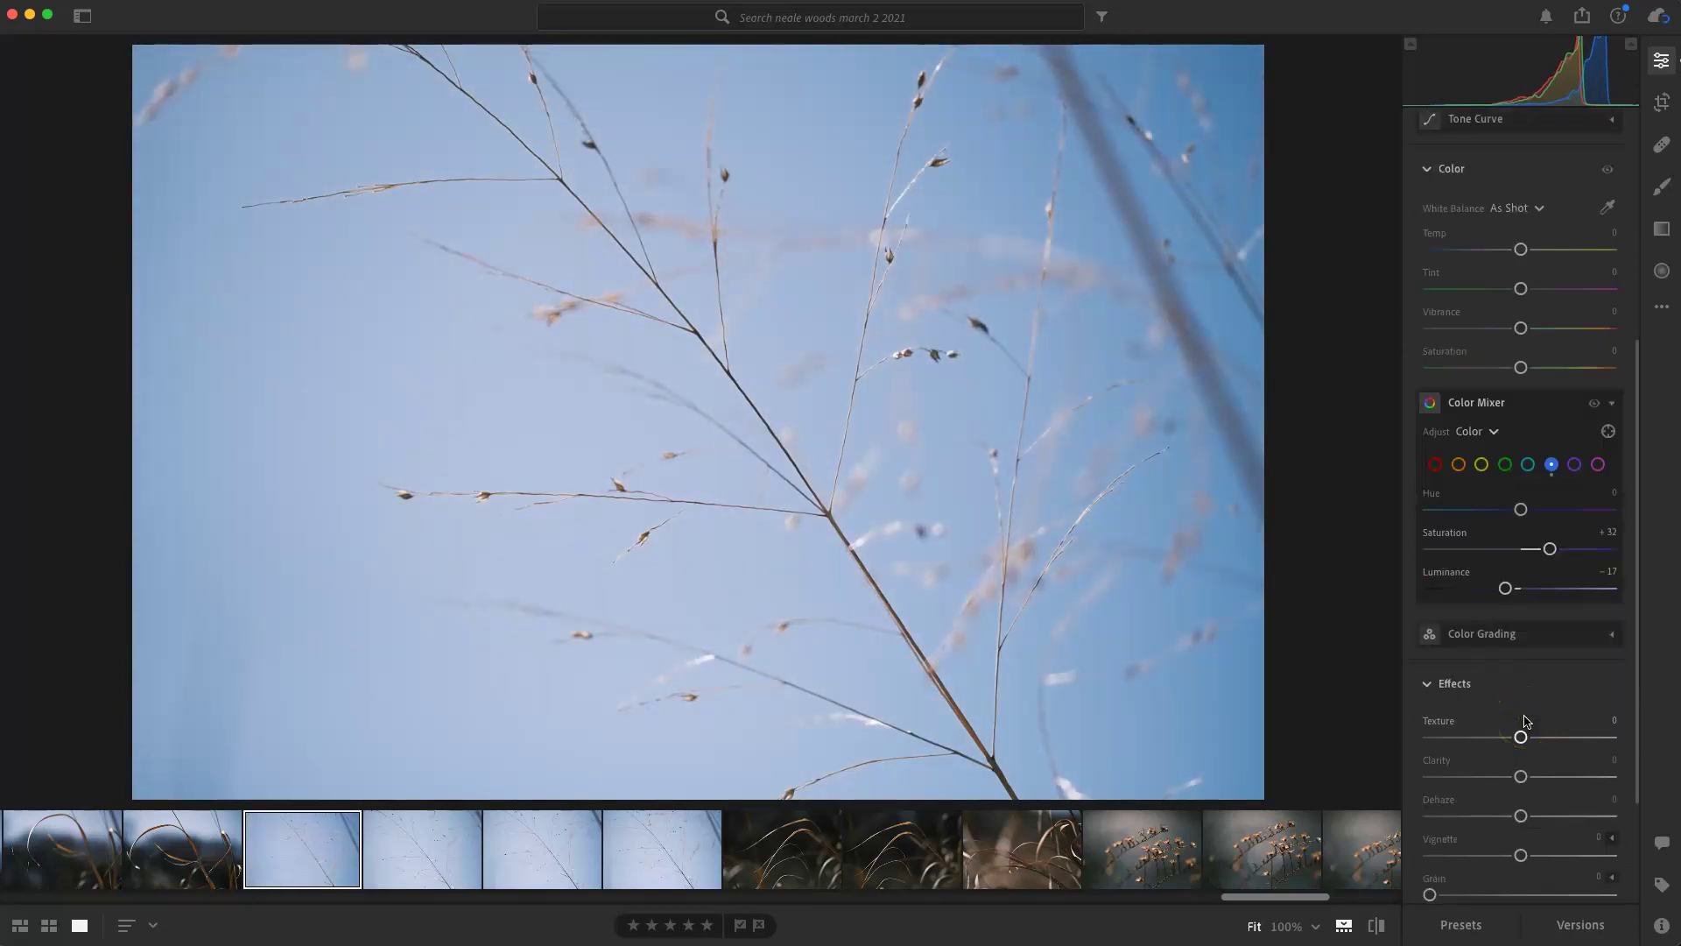
{"action": "scroll", "coordinate": [1546, 700], "scroll_direction": "up", "scroll_amount": 9}
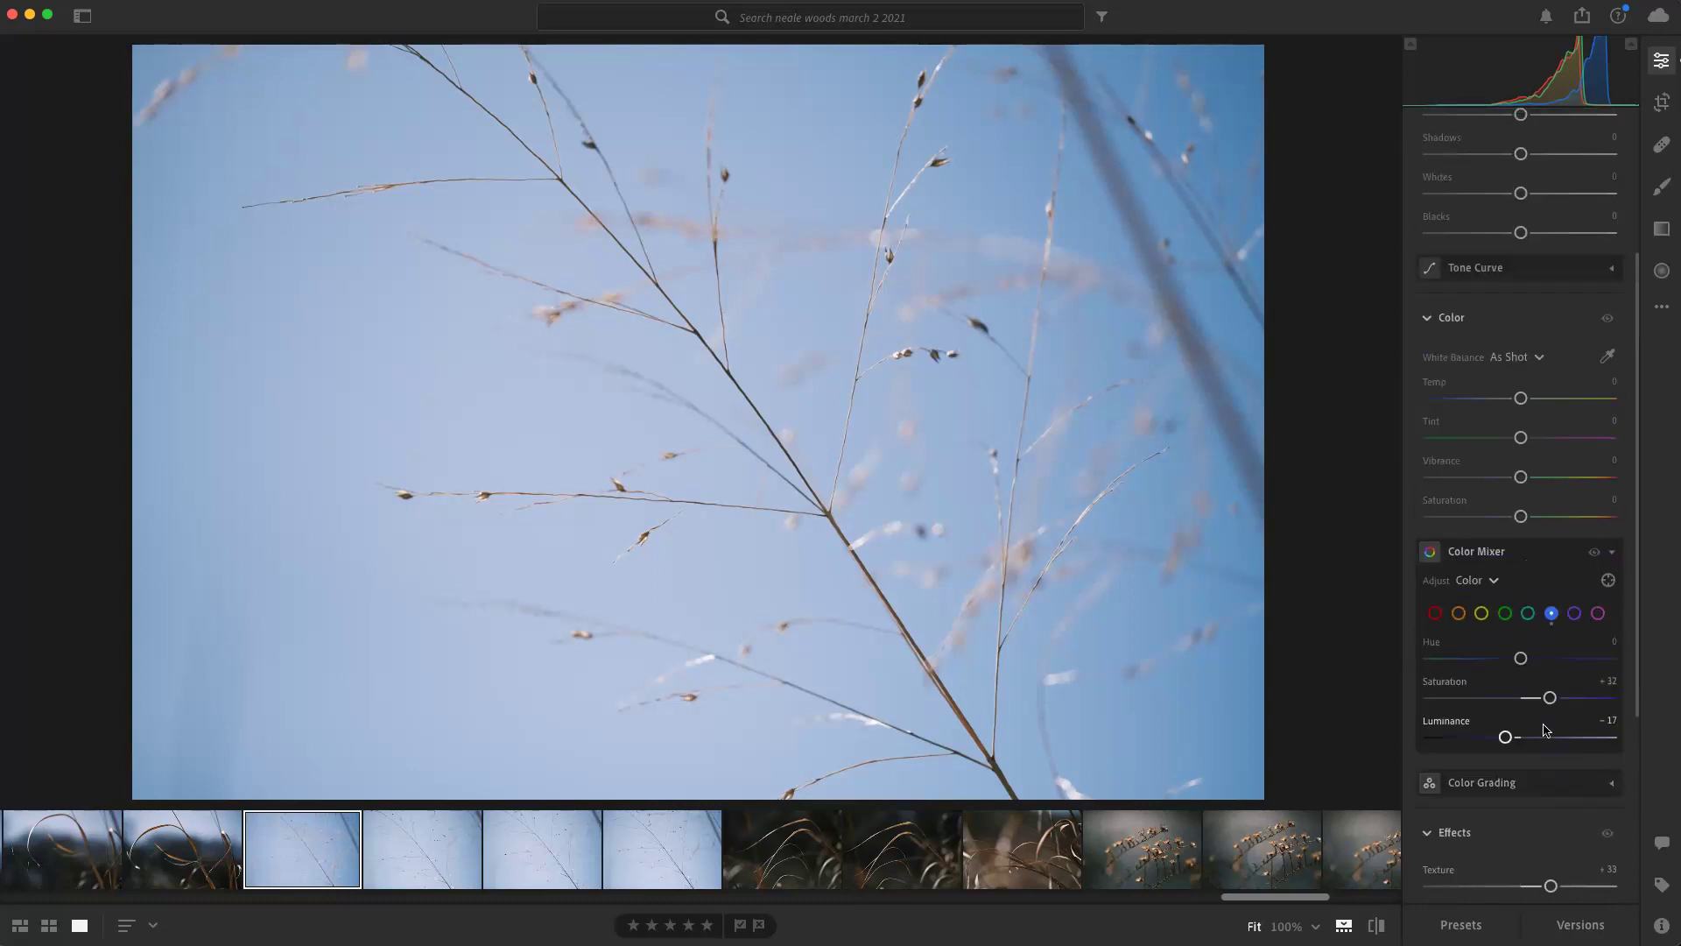
{"action": "left_click", "coordinate": [1529, 285]}
{"action": "left_click_drag", "start_coordinate": [1529, 285], "coordinate": [1530, 289]}
Lower the orange Luminance to -33 in the Color Mixer, checking the blurred seed heads at 100% zoom
{"action": "scroll", "coordinate": [1506, 701], "scroll_direction": "down", "scroll_amount": 1}
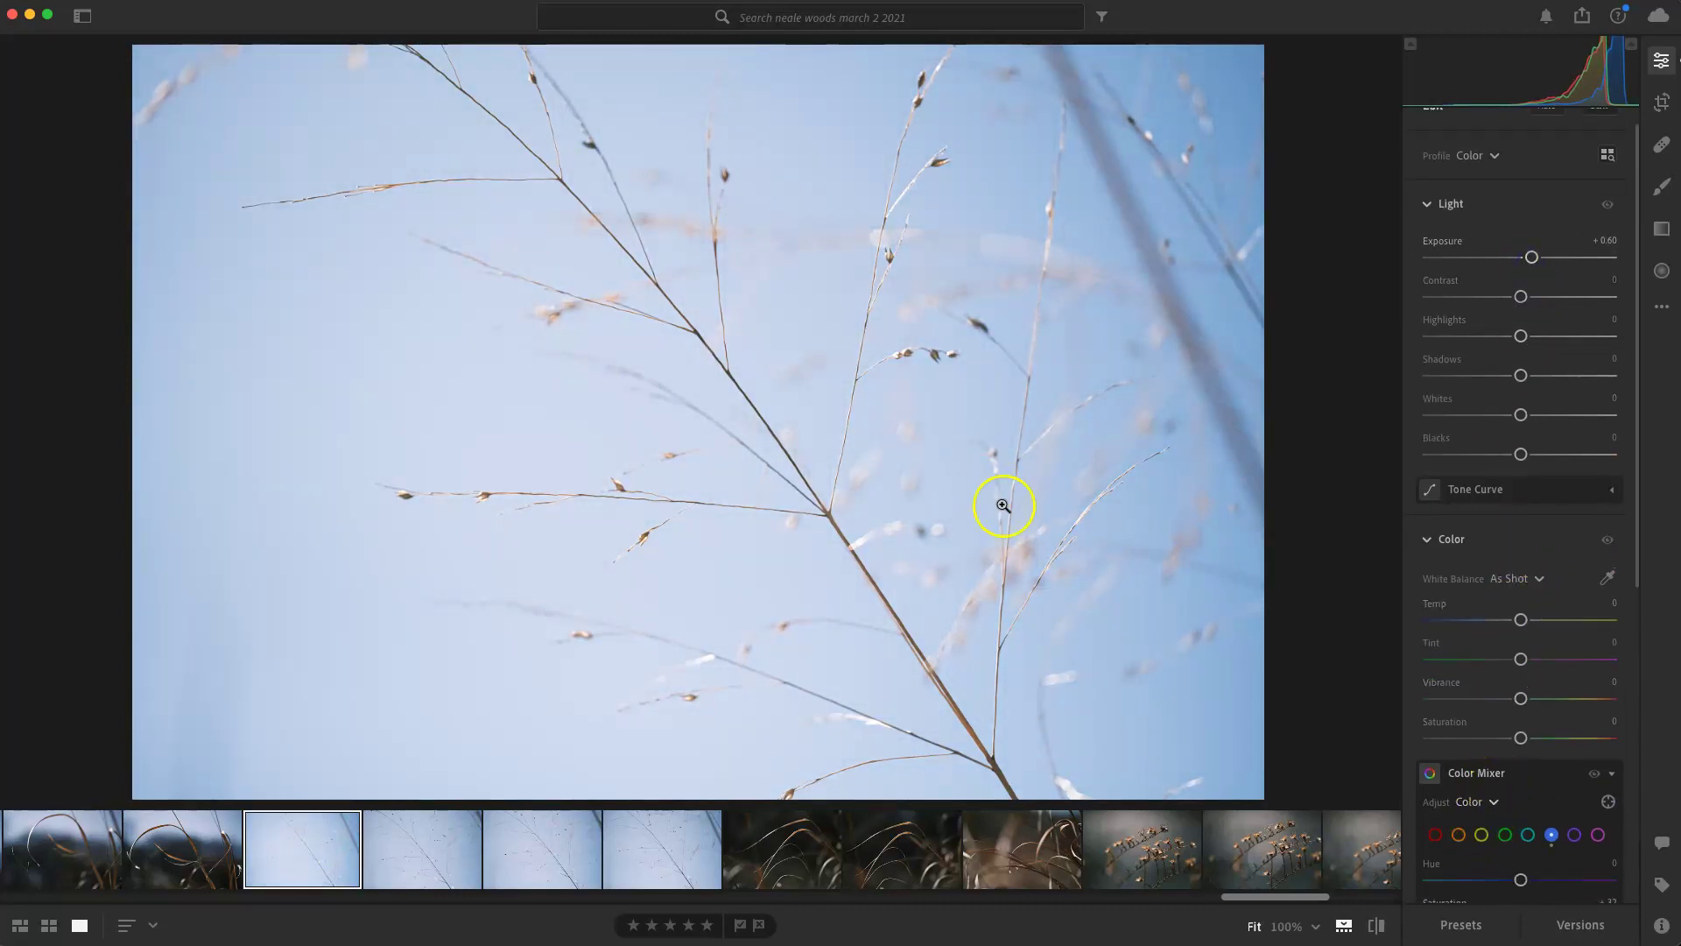
{"action": "scroll", "coordinate": [1513, 764], "scroll_direction": "down", "scroll_amount": 3}
{"action": "left_click", "coordinate": [1458, 750]}
{"action": "left_click_drag", "start_coordinate": [1522, 873], "coordinate": [1558, 873]}
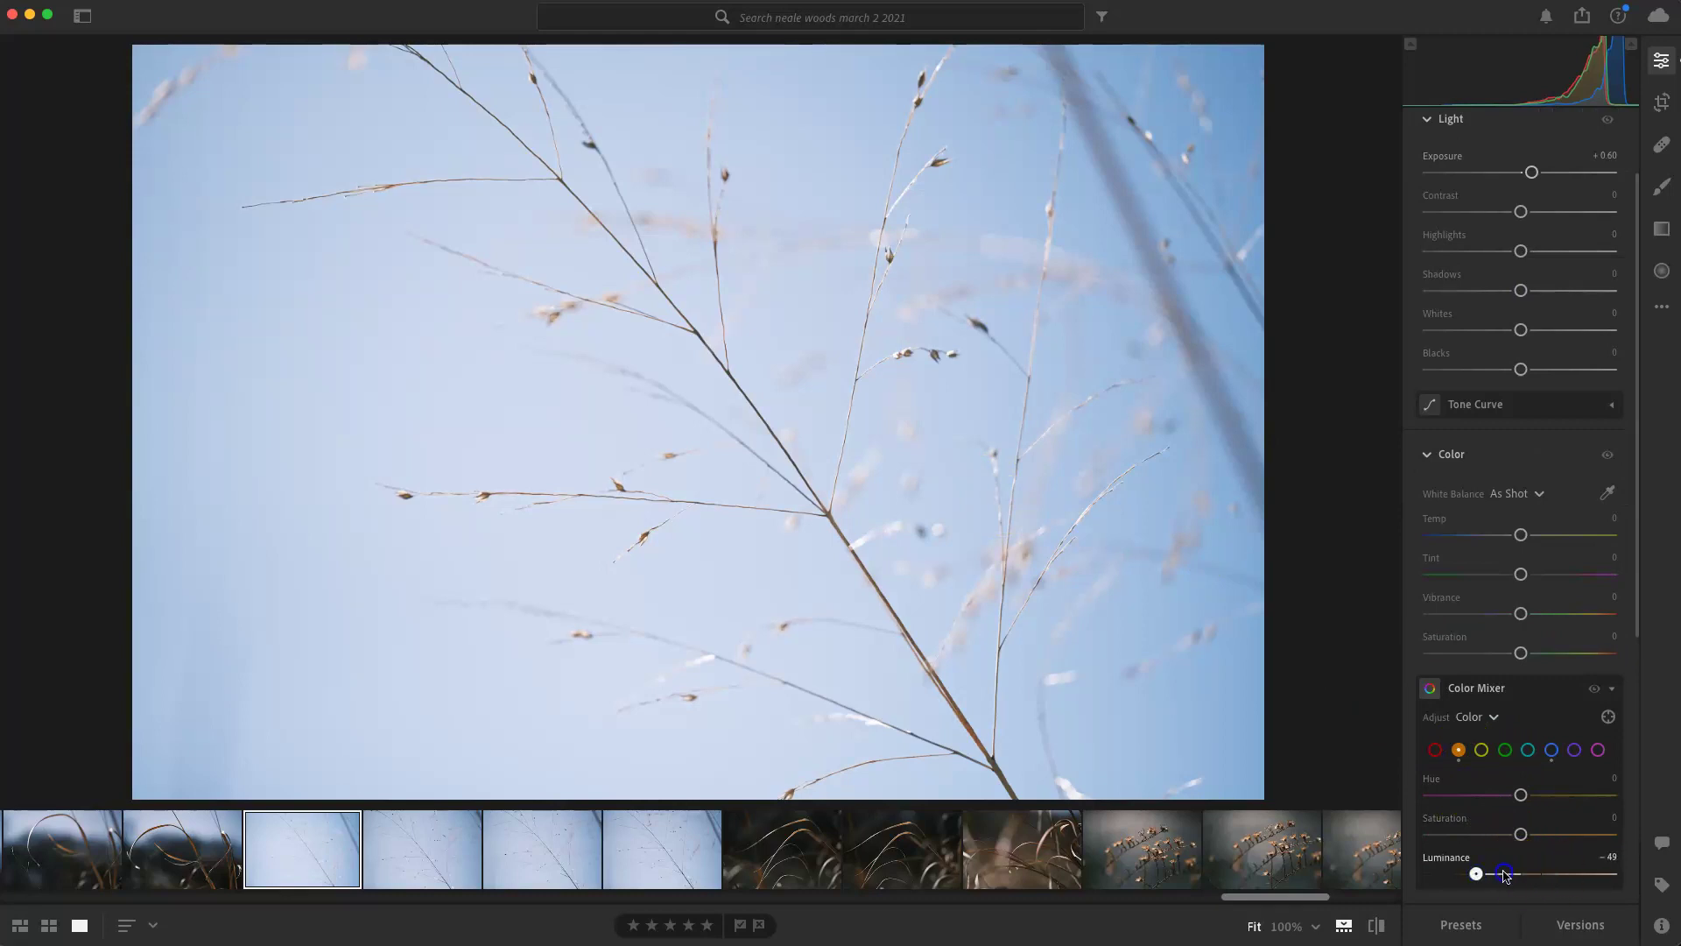
{"action": "left_click", "coordinate": [579, 306]}
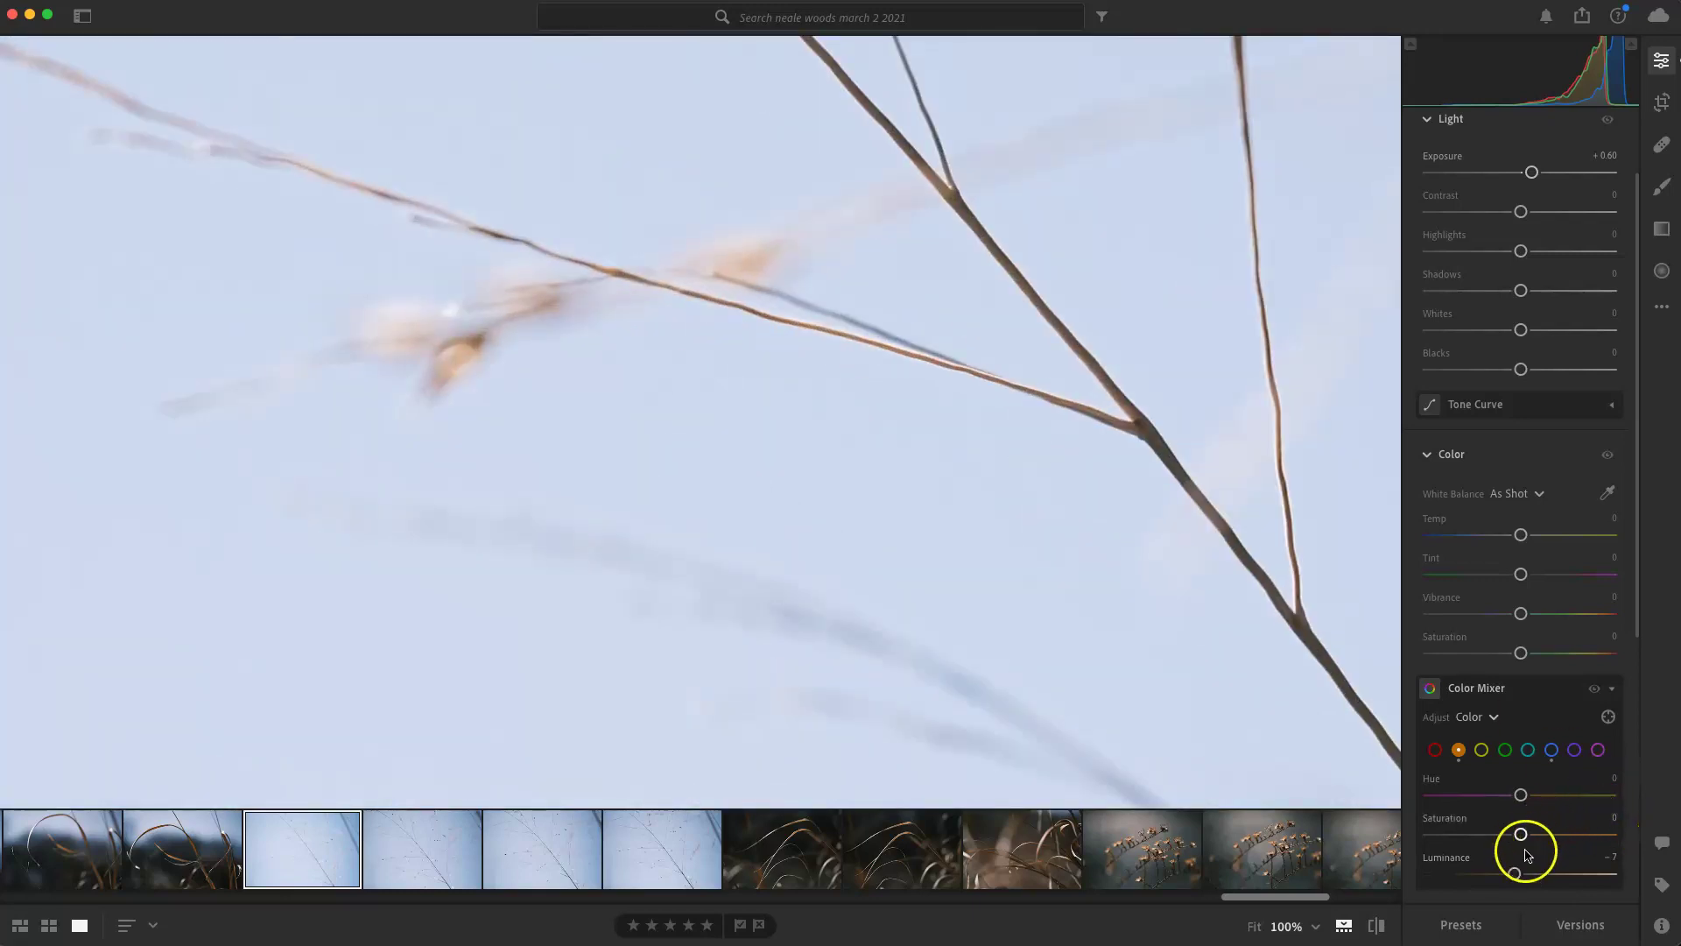
{"action": "mouse_move", "coordinate": [1514, 874]}
{"action": "left_mouse_down"}
{"action": "mouse_move", "coordinate": [1554, 874]}
{"action": "mouse_move", "coordinate": [1494, 873]}
{"action": "left_mouse_up"}
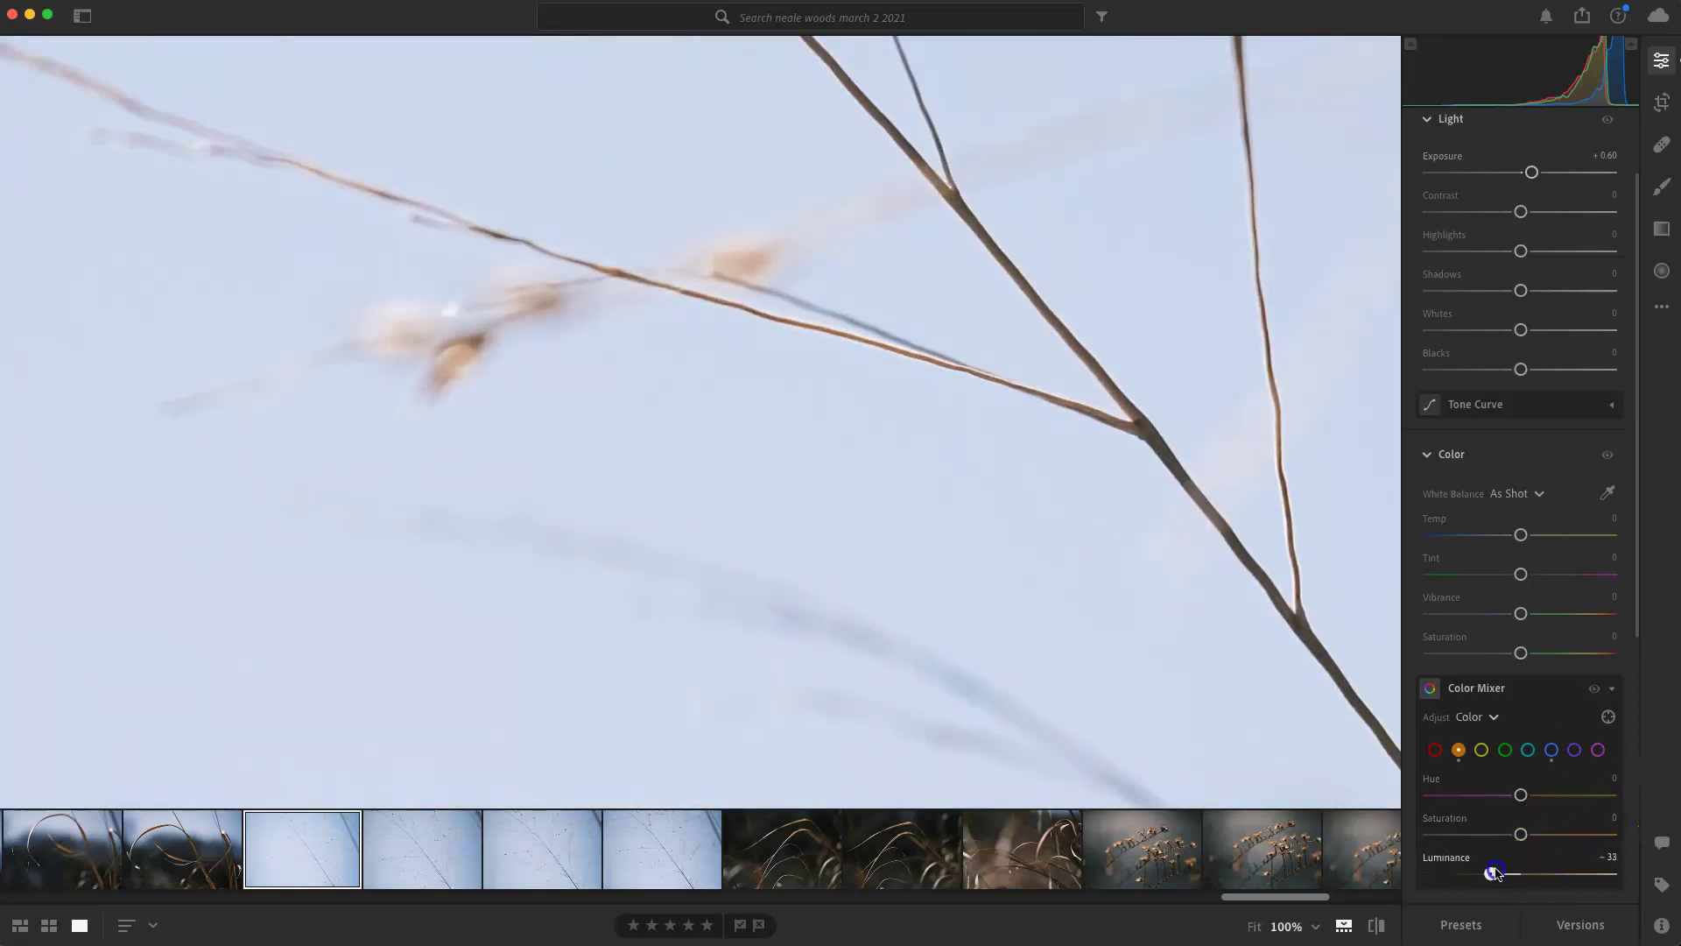
Set the orange Luminance to -21 in the Color Mixer and flag the first seed-stem photo as a pick
{"action": "left_click", "coordinate": [1048, 563]}
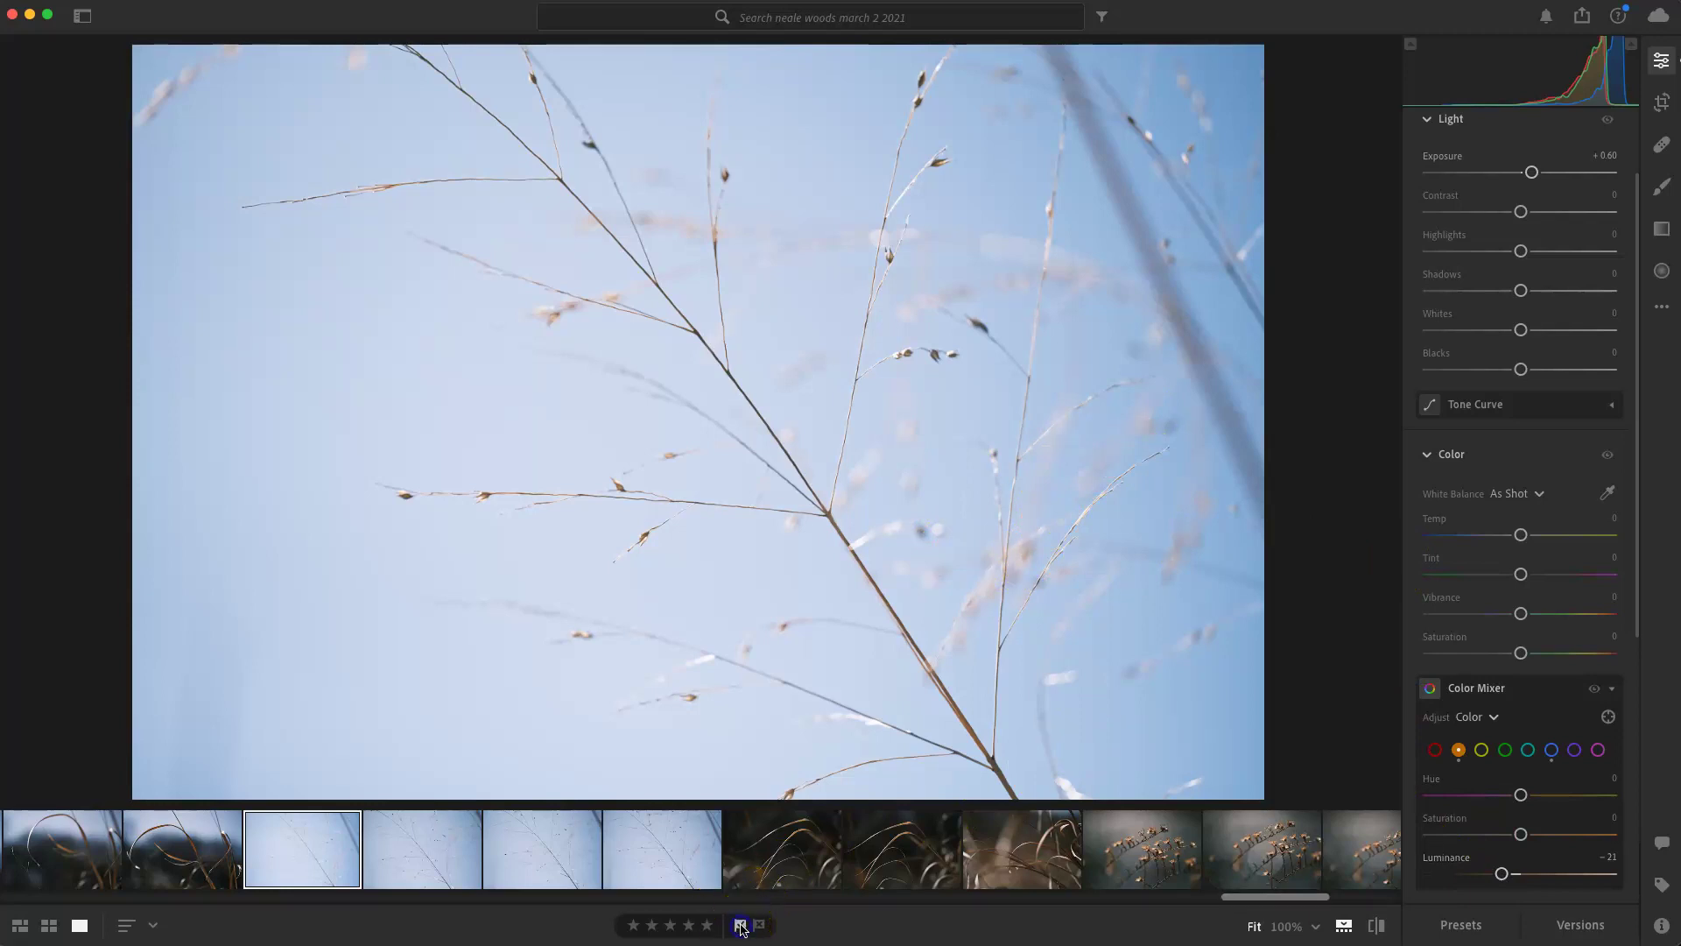
{"action": "left_click", "coordinate": [738, 880]}
Set Exposure to +0.72, Contrast to +35 and Vibrance to +20 on the lighter brown curled-grass photo after the two dark ones
{"action": "left_click", "coordinate": [902, 873]}
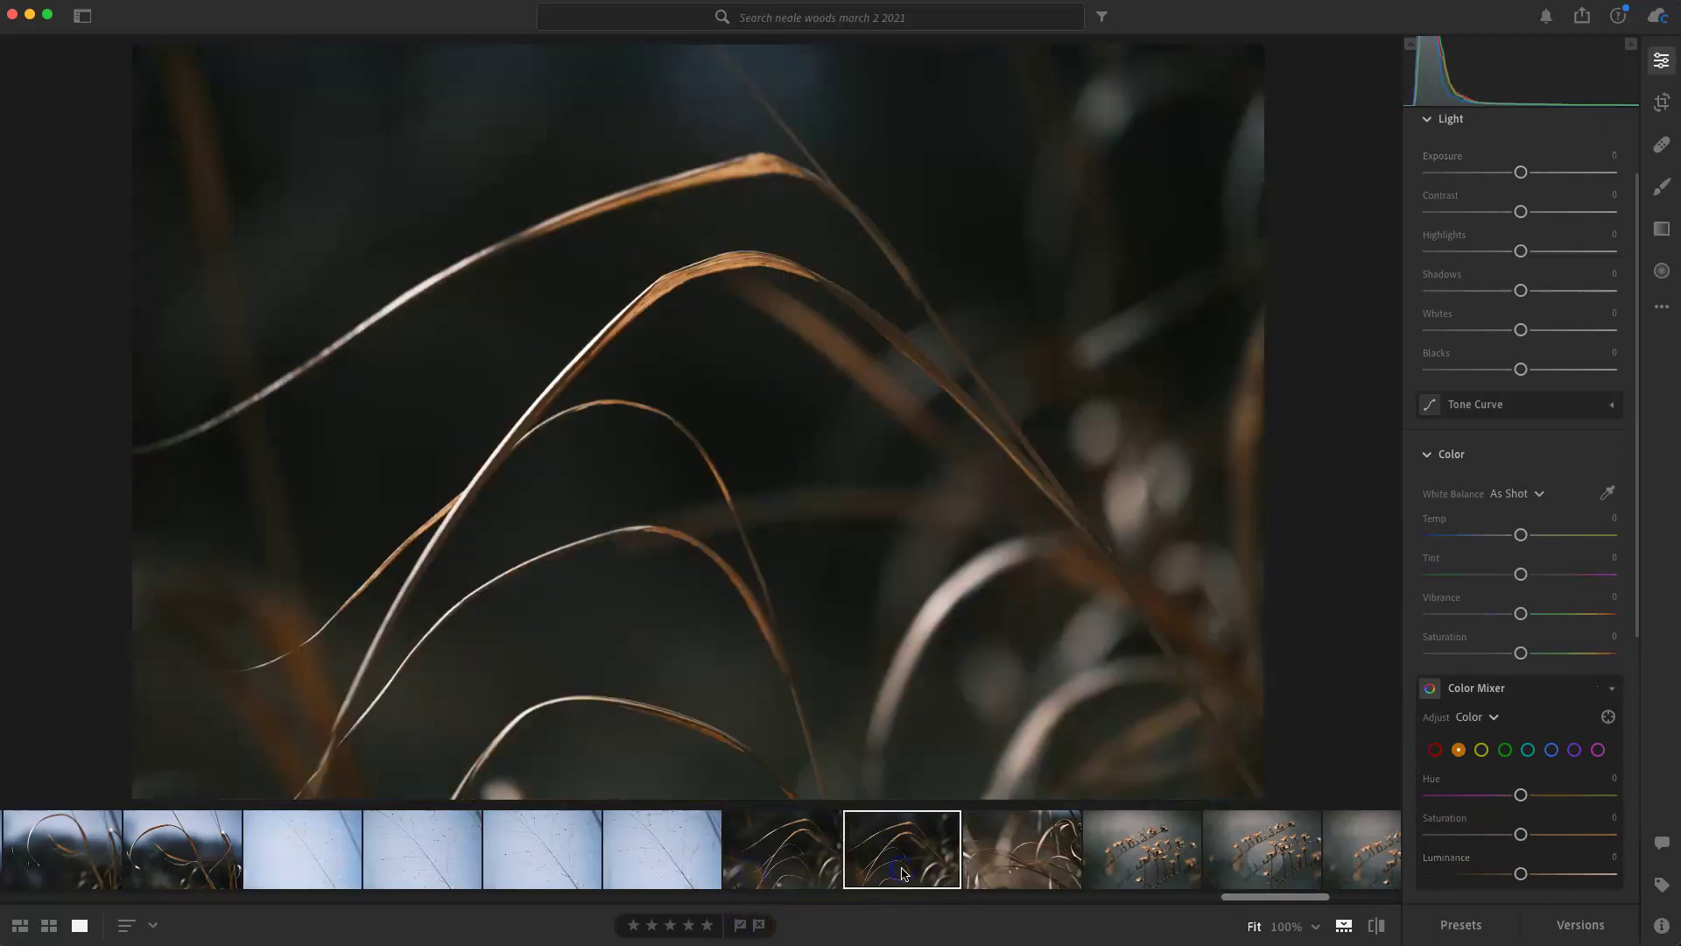
{"action": "left_click", "coordinate": [1014, 869]}
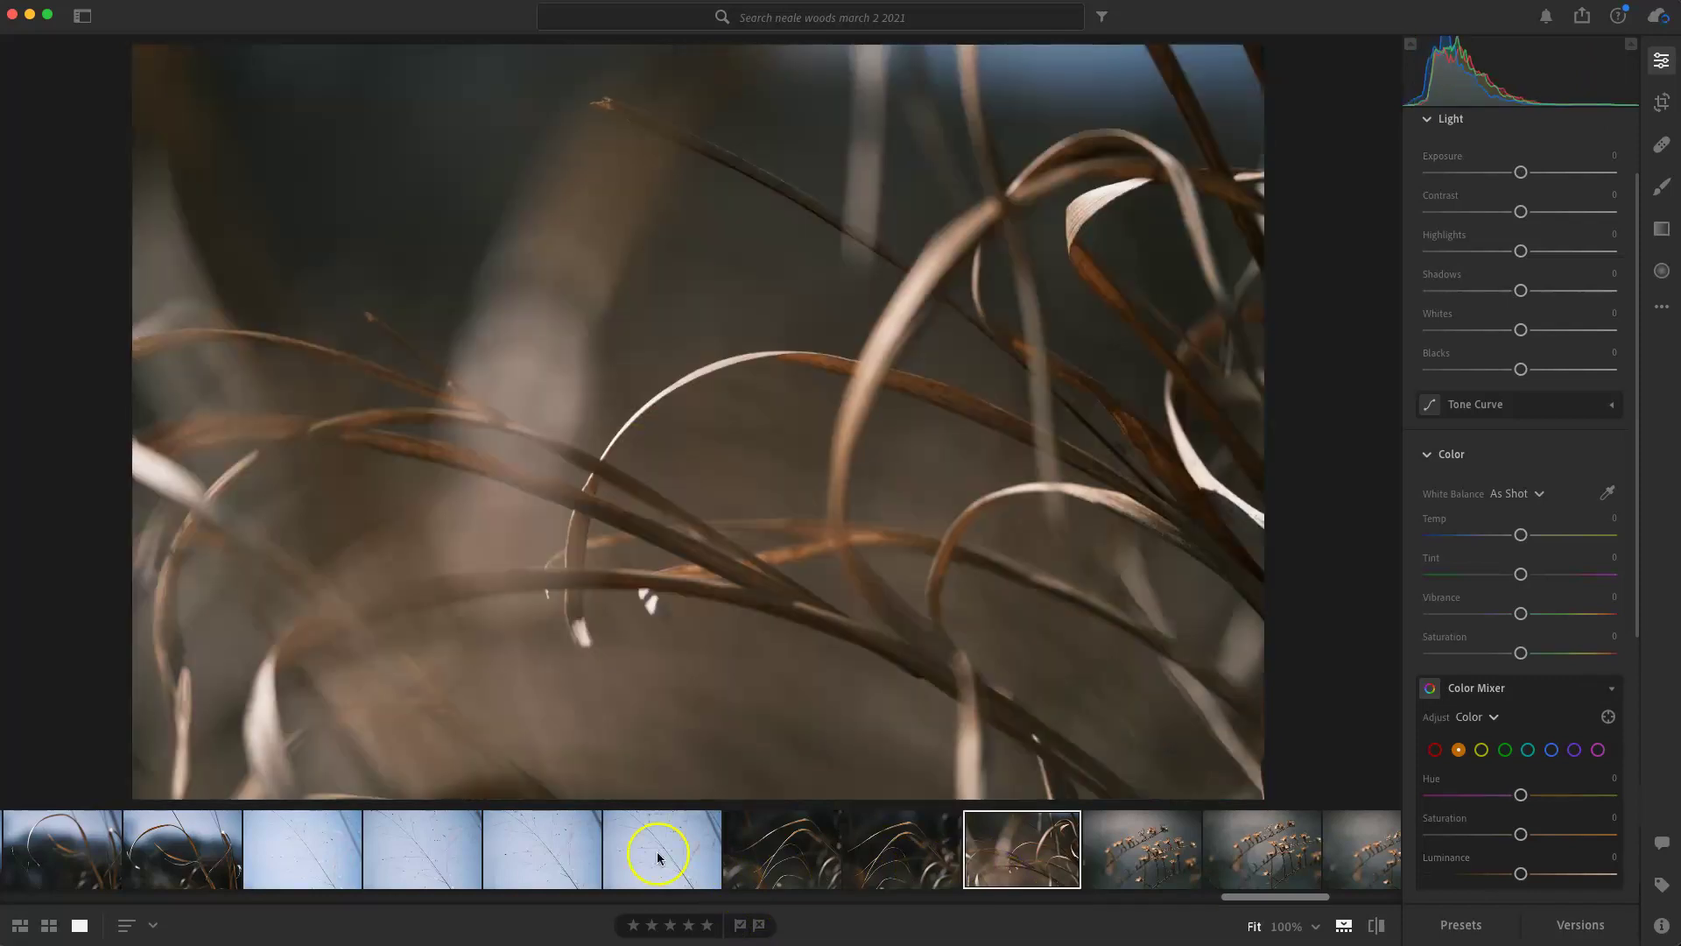
{"action": "left_click", "coordinate": [1554, 213]}
{"action": "left_click_drag", "start_coordinate": [1521, 173], "coordinate": [1534, 173]}
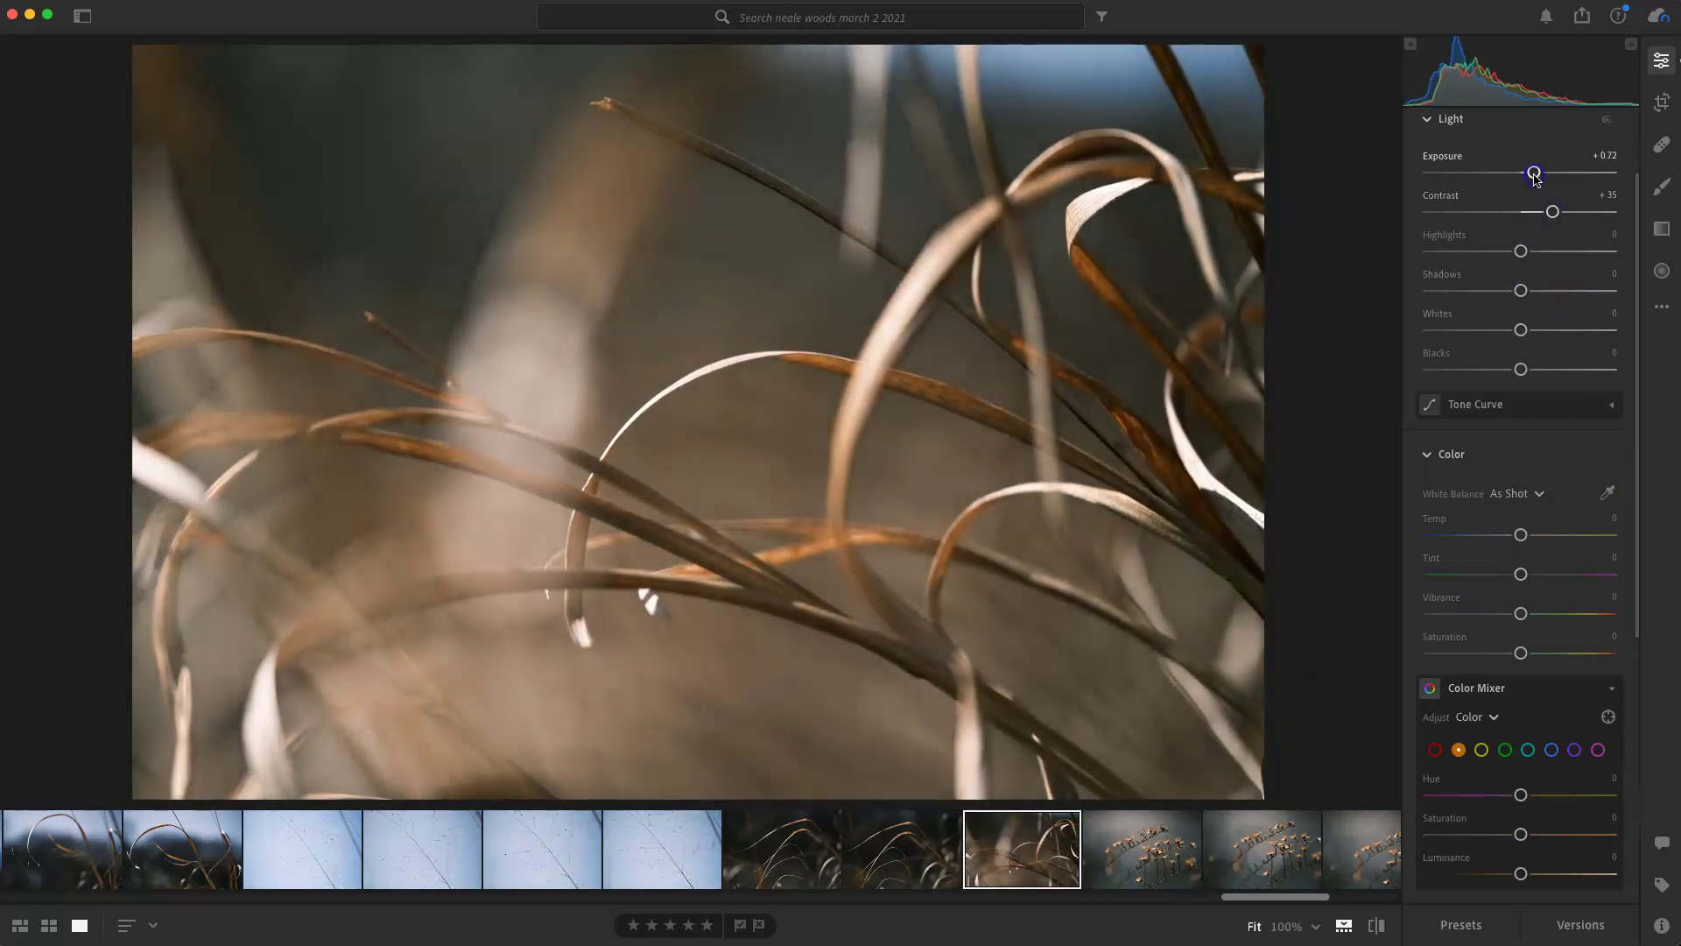
{"action": "scroll", "coordinate": [1489, 768], "scroll_direction": "down", "scroll_amount": 1}
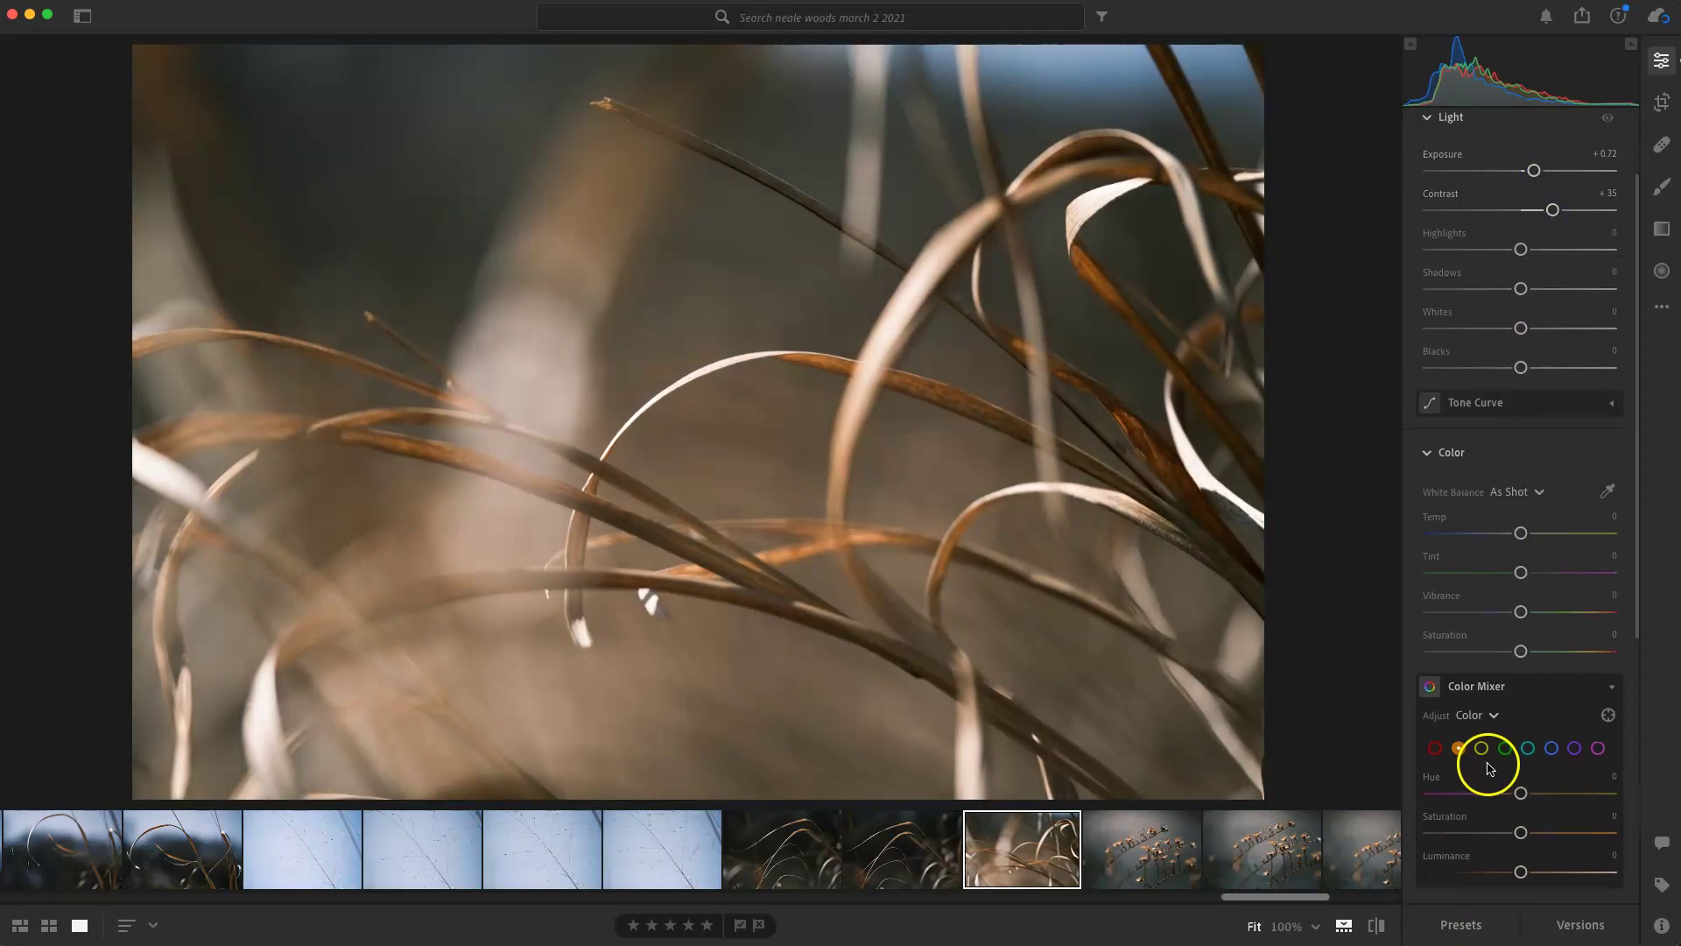
{"action": "left_click_drag", "start_coordinate": [1523, 617], "coordinate": [1524, 619]}
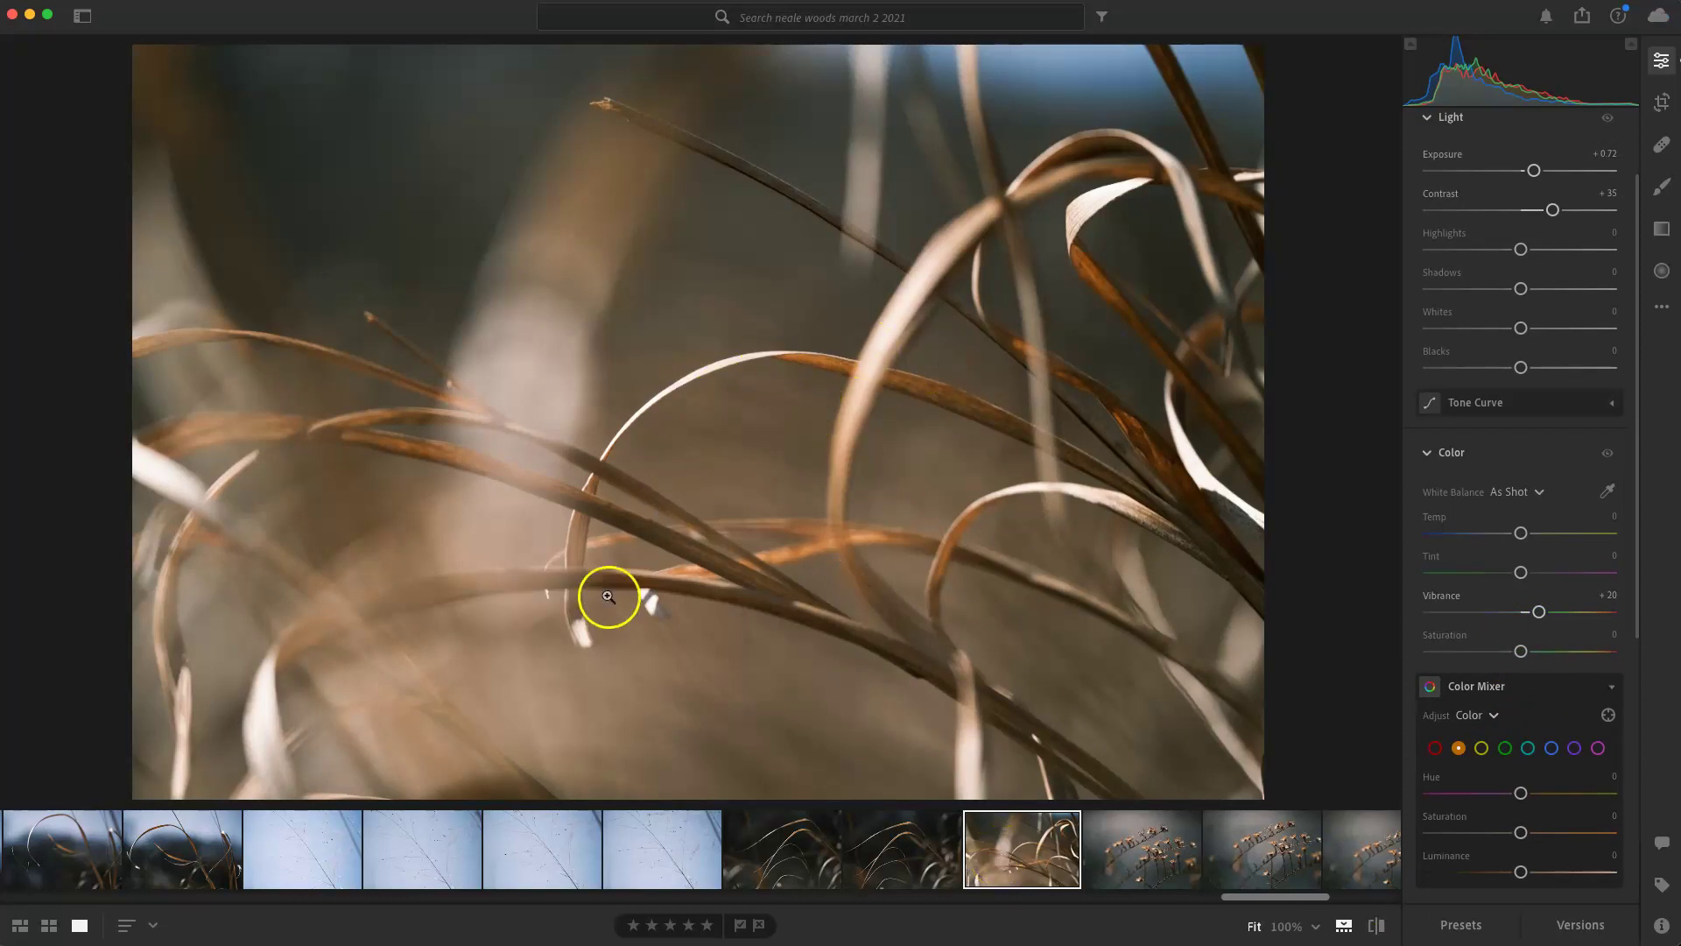
Compare the five close-up shots of dried flower branches on a gray background and select the second one
{"action": "left_click", "coordinate": [1140, 853]}
{"action": "left_click_drag", "start_coordinate": [1261, 900], "coordinate": [1329, 901]}
{"action": "left_click", "coordinate": [394, 868]}
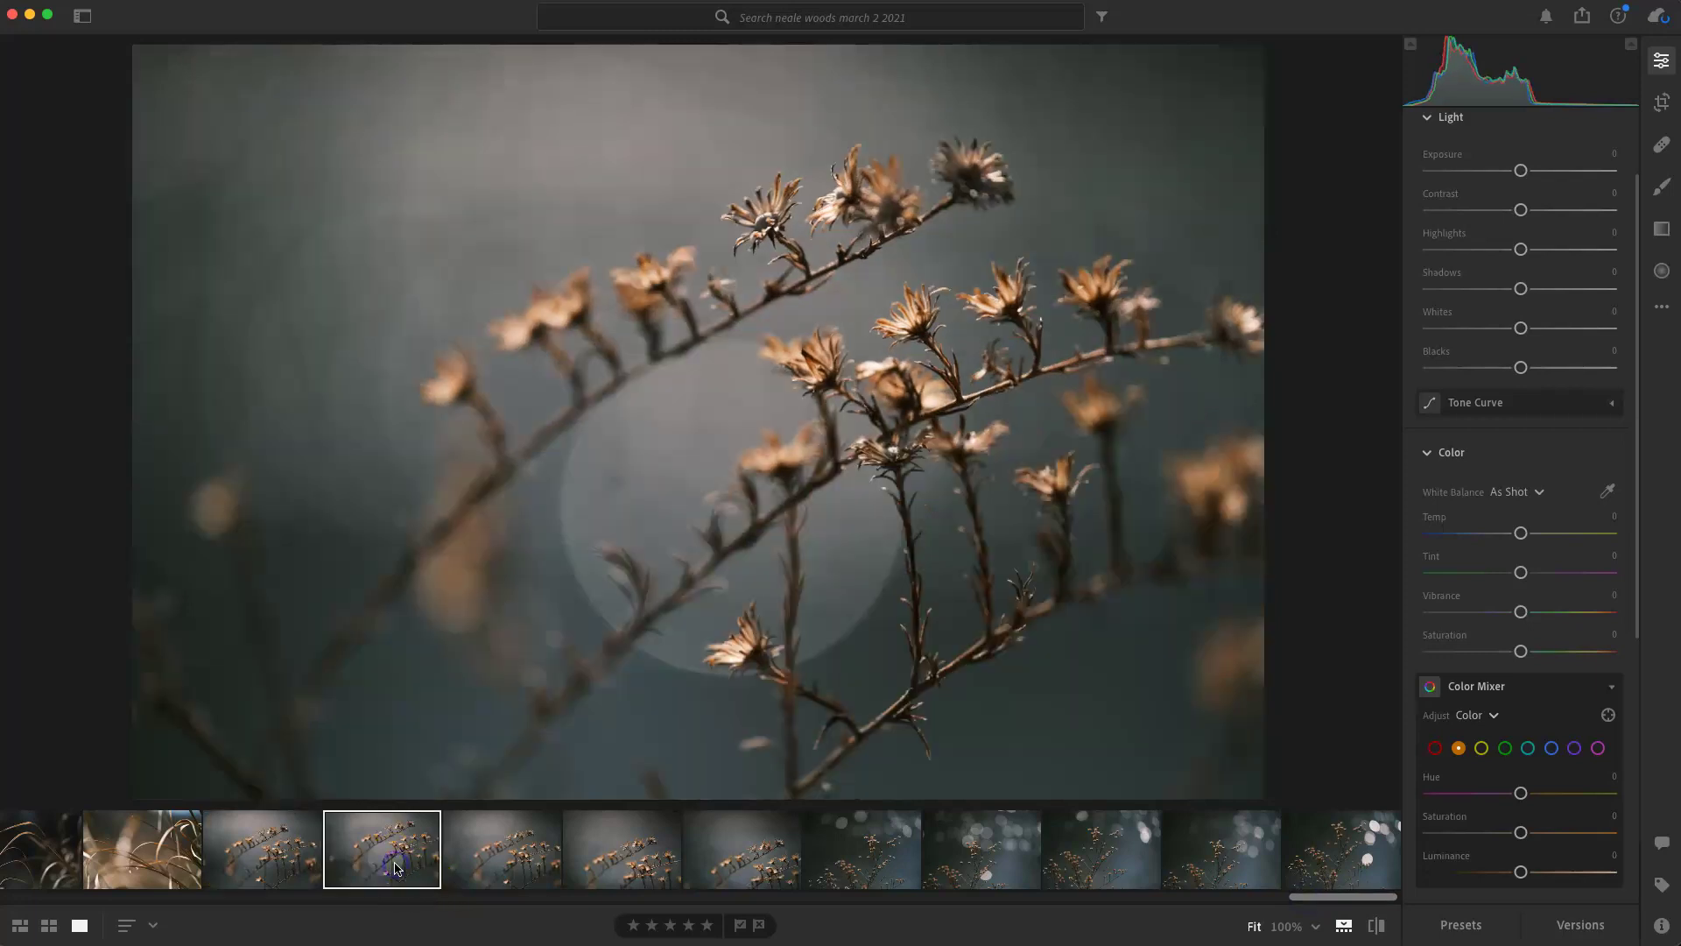
{"action": "left_click", "coordinate": [491, 872]}
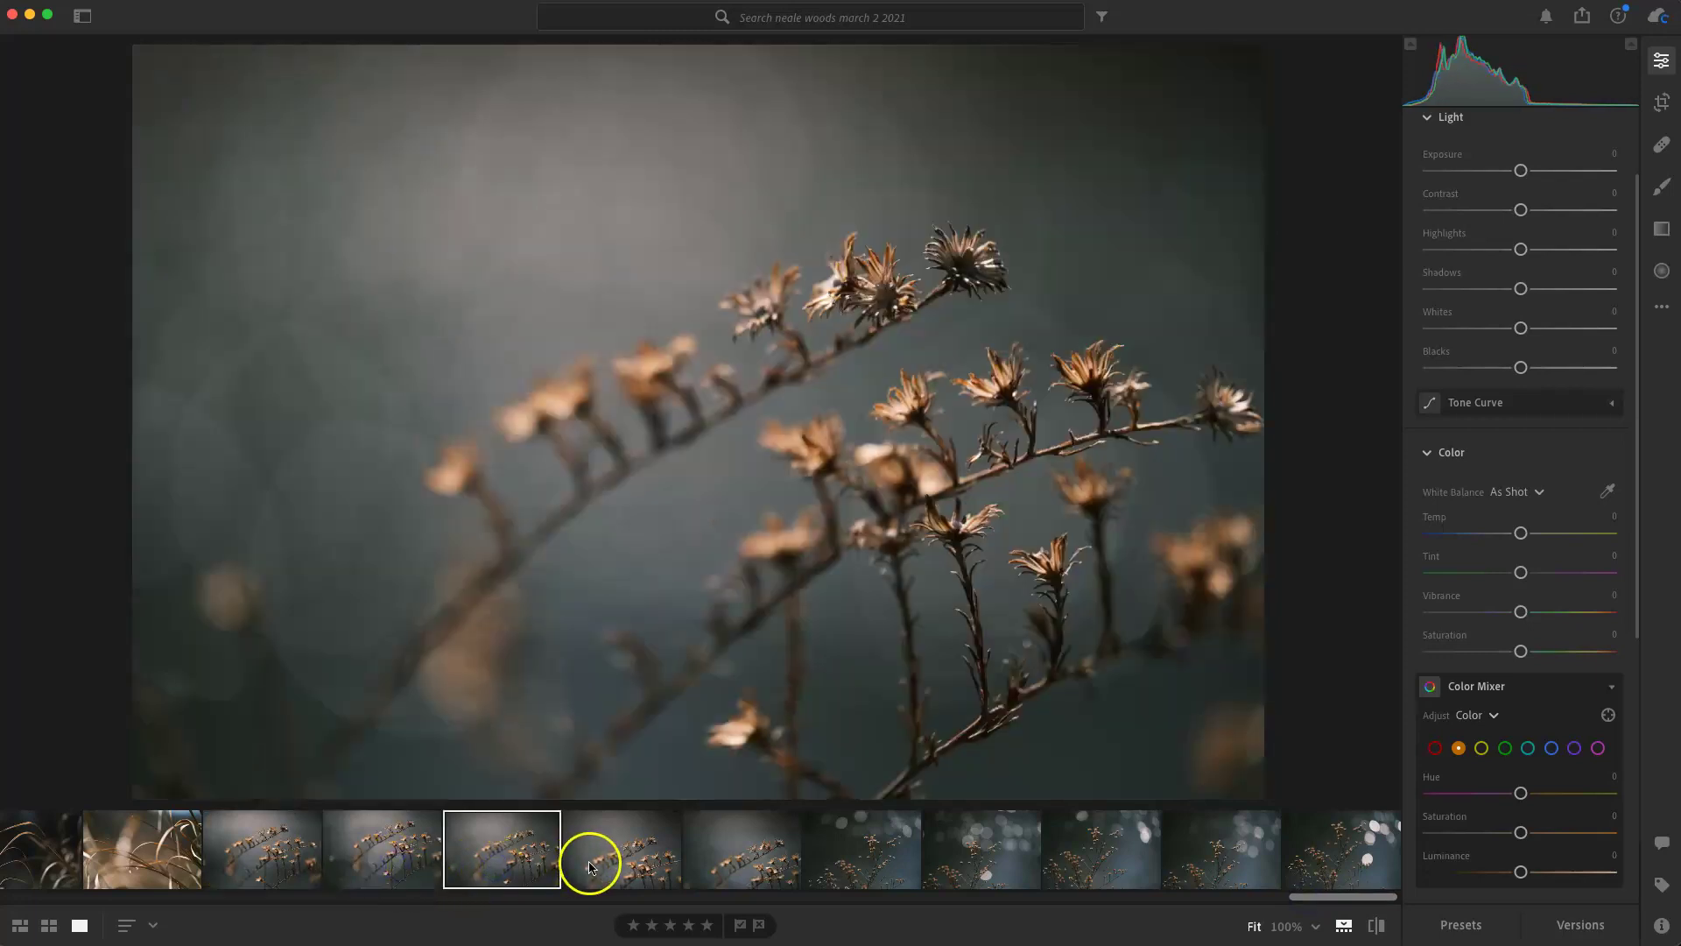
{"action": "left_click", "coordinate": [589, 865]}
{"action": "left_click", "coordinate": [532, 869]}
{"action": "left_click", "coordinate": [364, 870]}
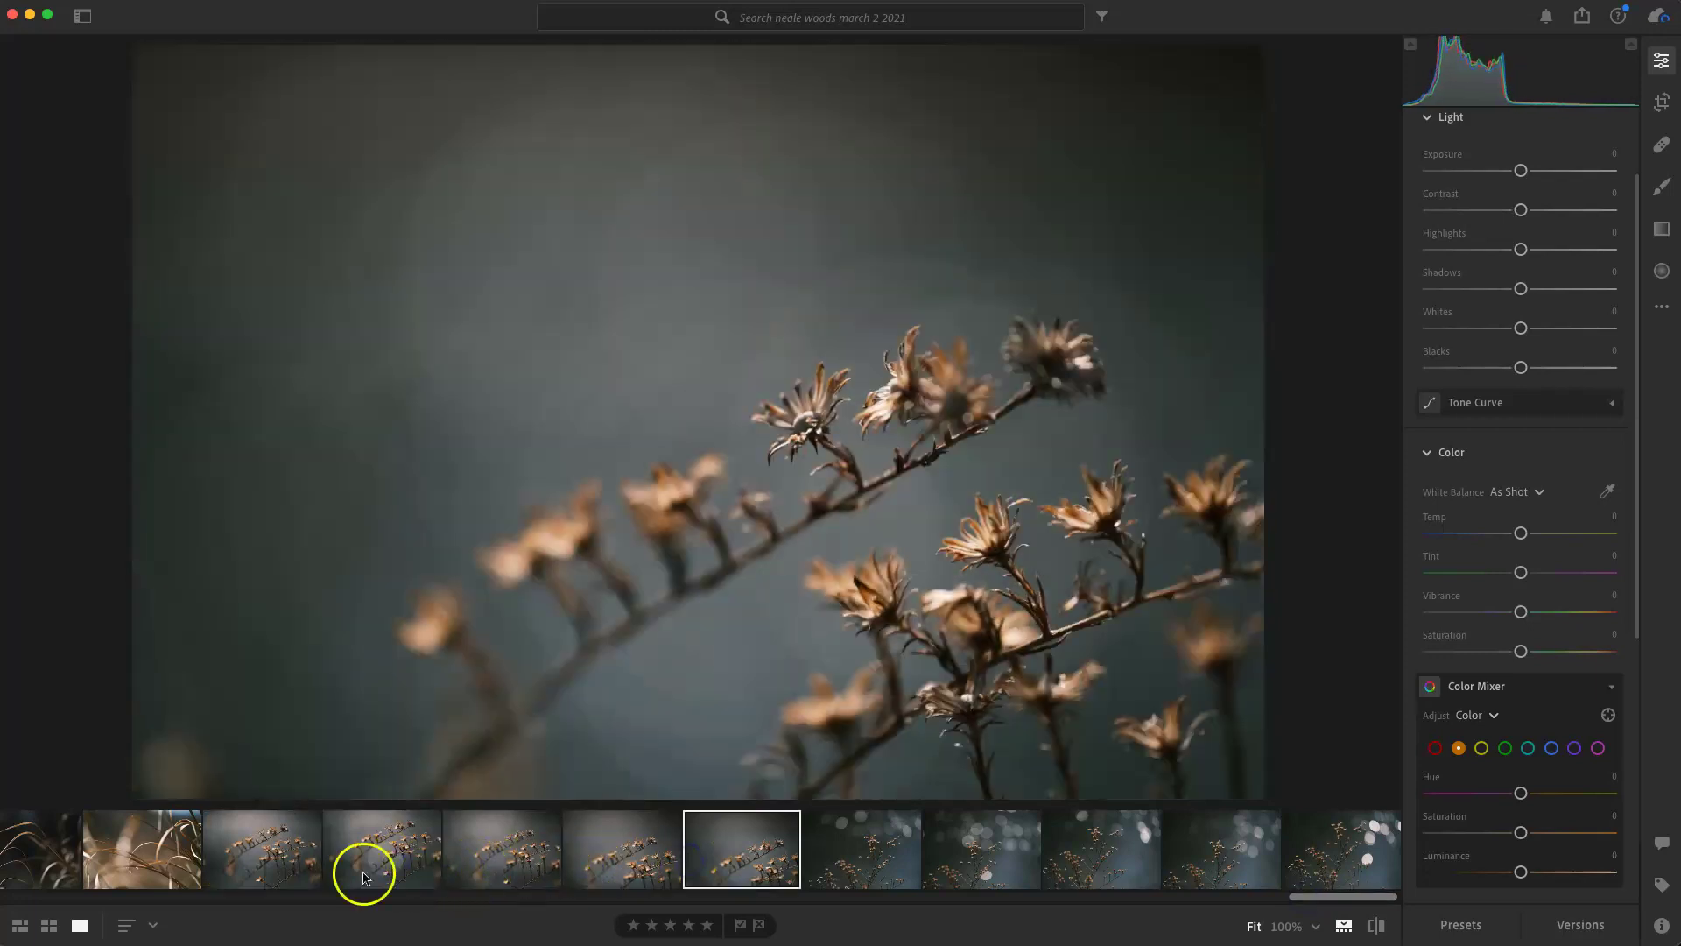
{"action": "left_click", "coordinate": [315, 873]}
{"action": "left_click", "coordinate": [359, 873]}
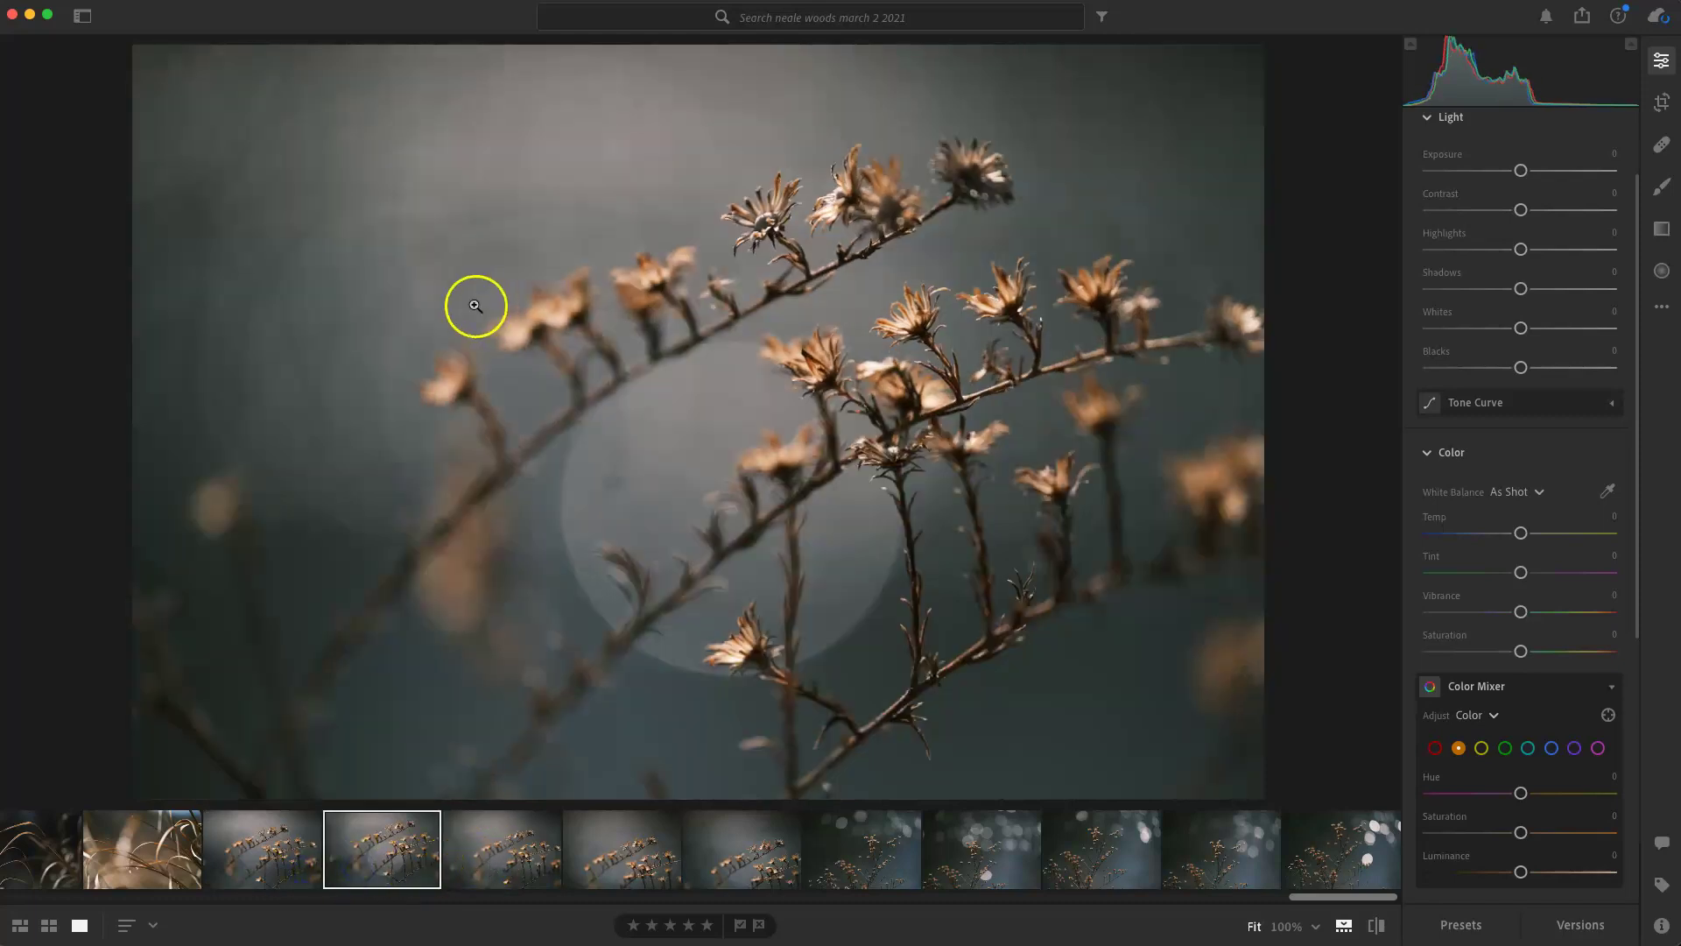
{"action": "left_click", "coordinate": [529, 867]}
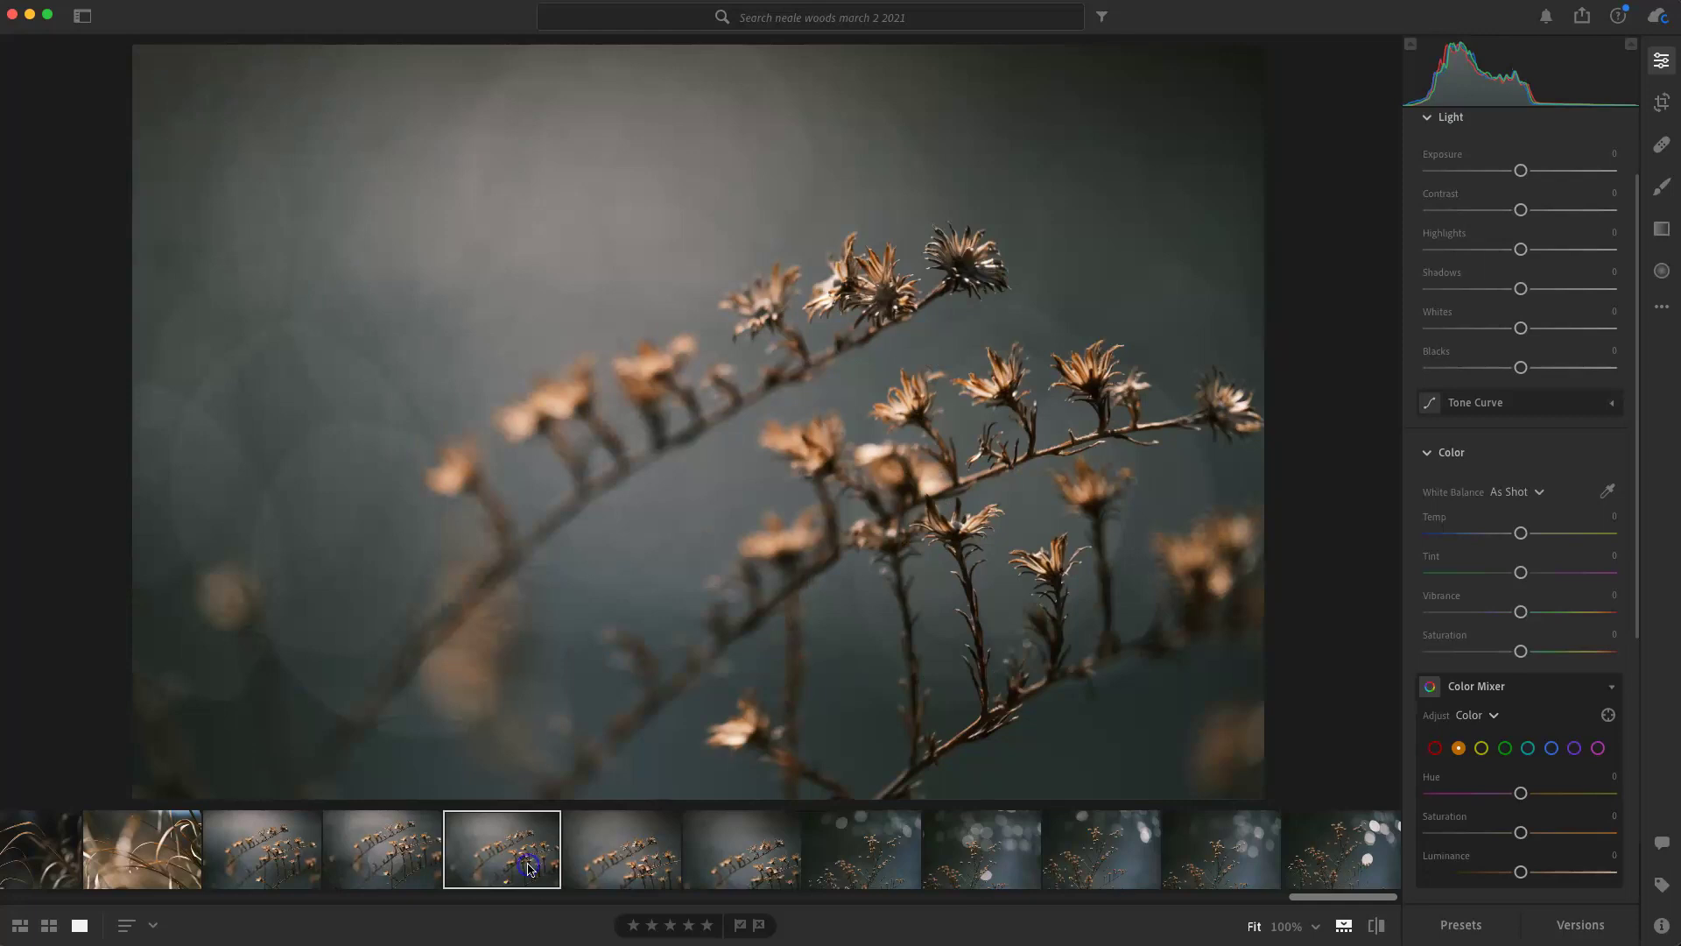
{"action": "left_click", "coordinate": [606, 875]}
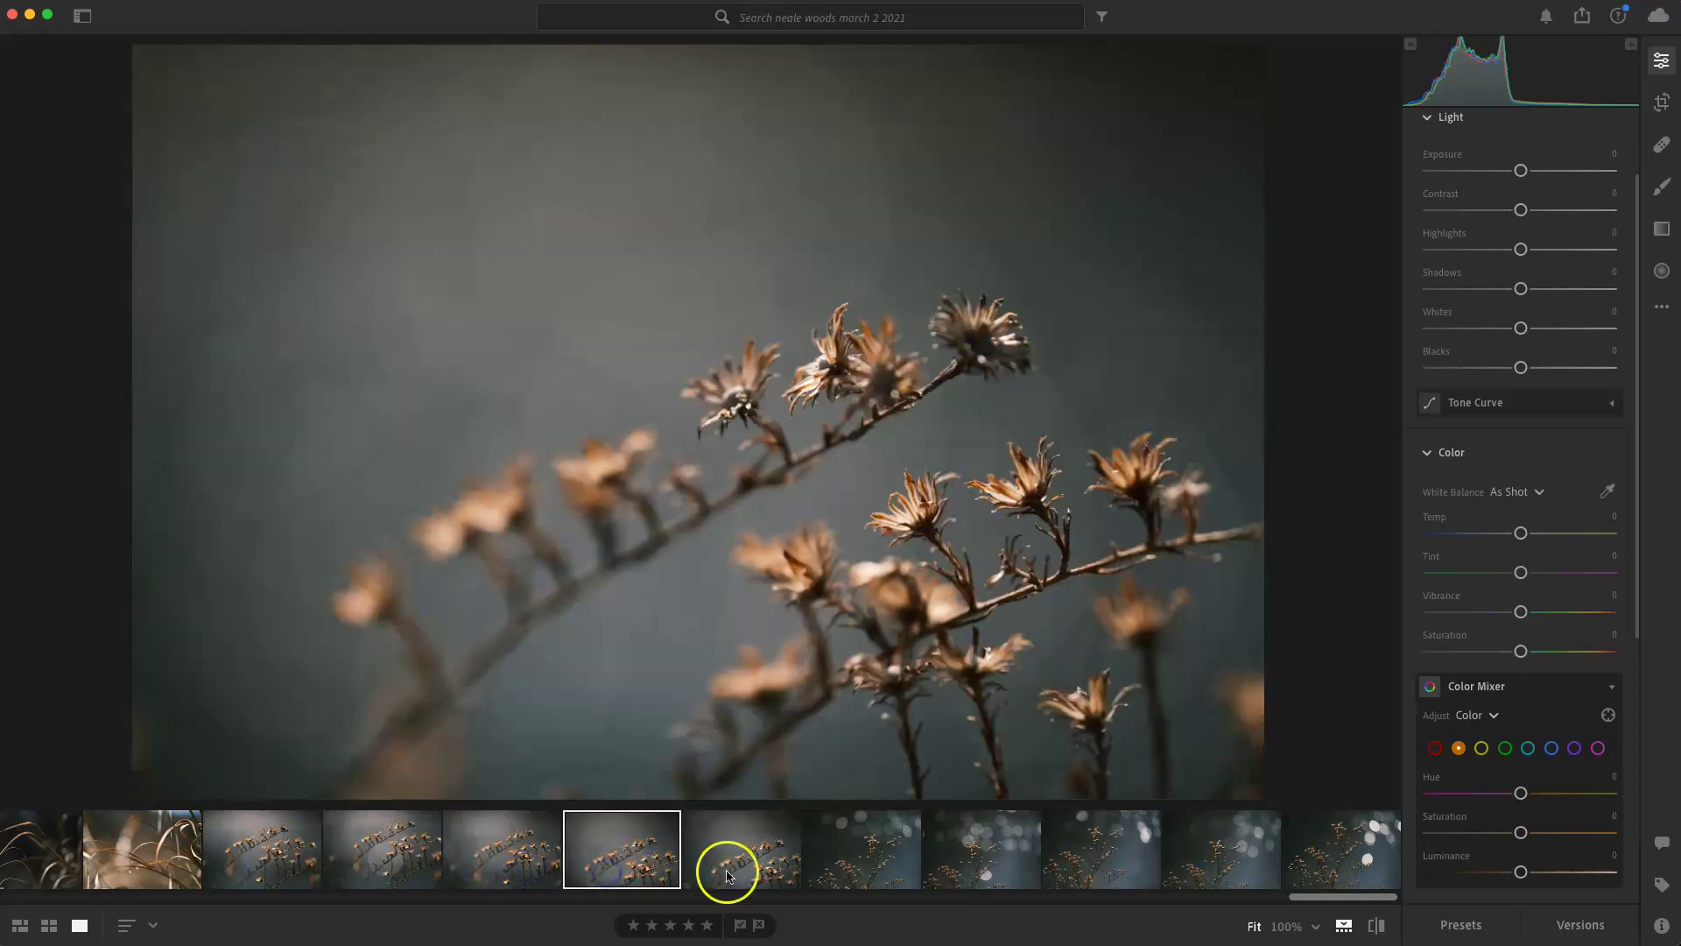
{"action": "left_click", "coordinate": [734, 875]}
{"action": "left_click", "coordinate": [618, 868]}
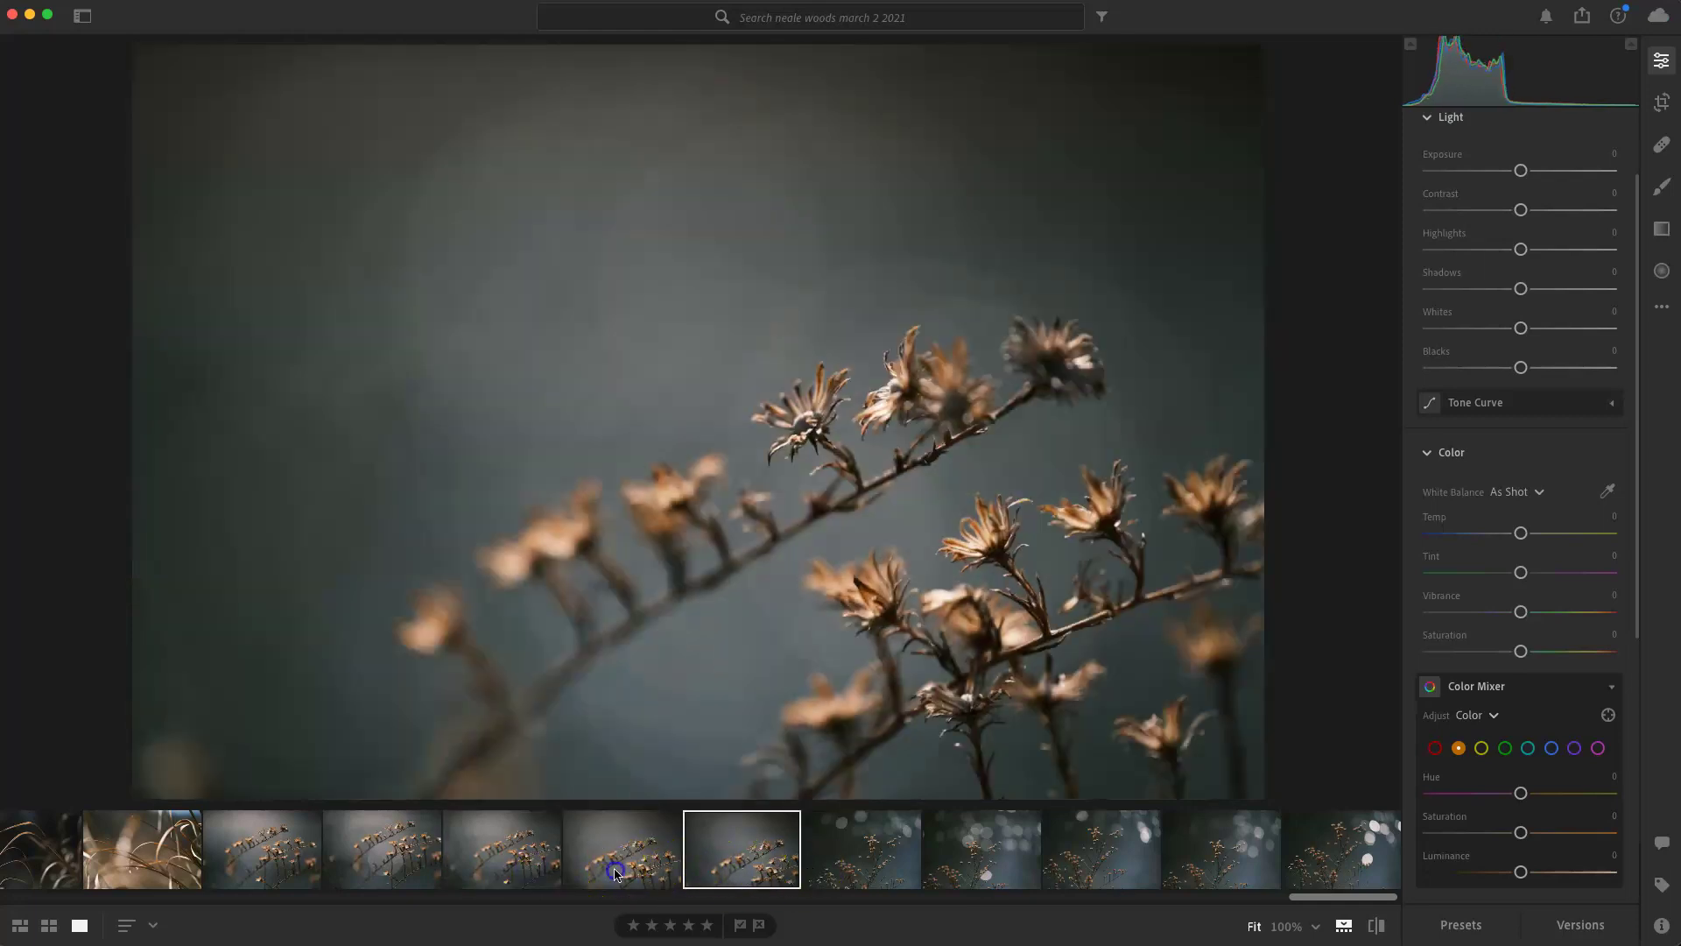
{"action": "left_click", "coordinate": [529, 871]}
{"action": "left_click", "coordinate": [412, 876]}
{"action": "left_click", "coordinate": [262, 876]}
{"action": "left_click", "coordinate": [416, 881]}
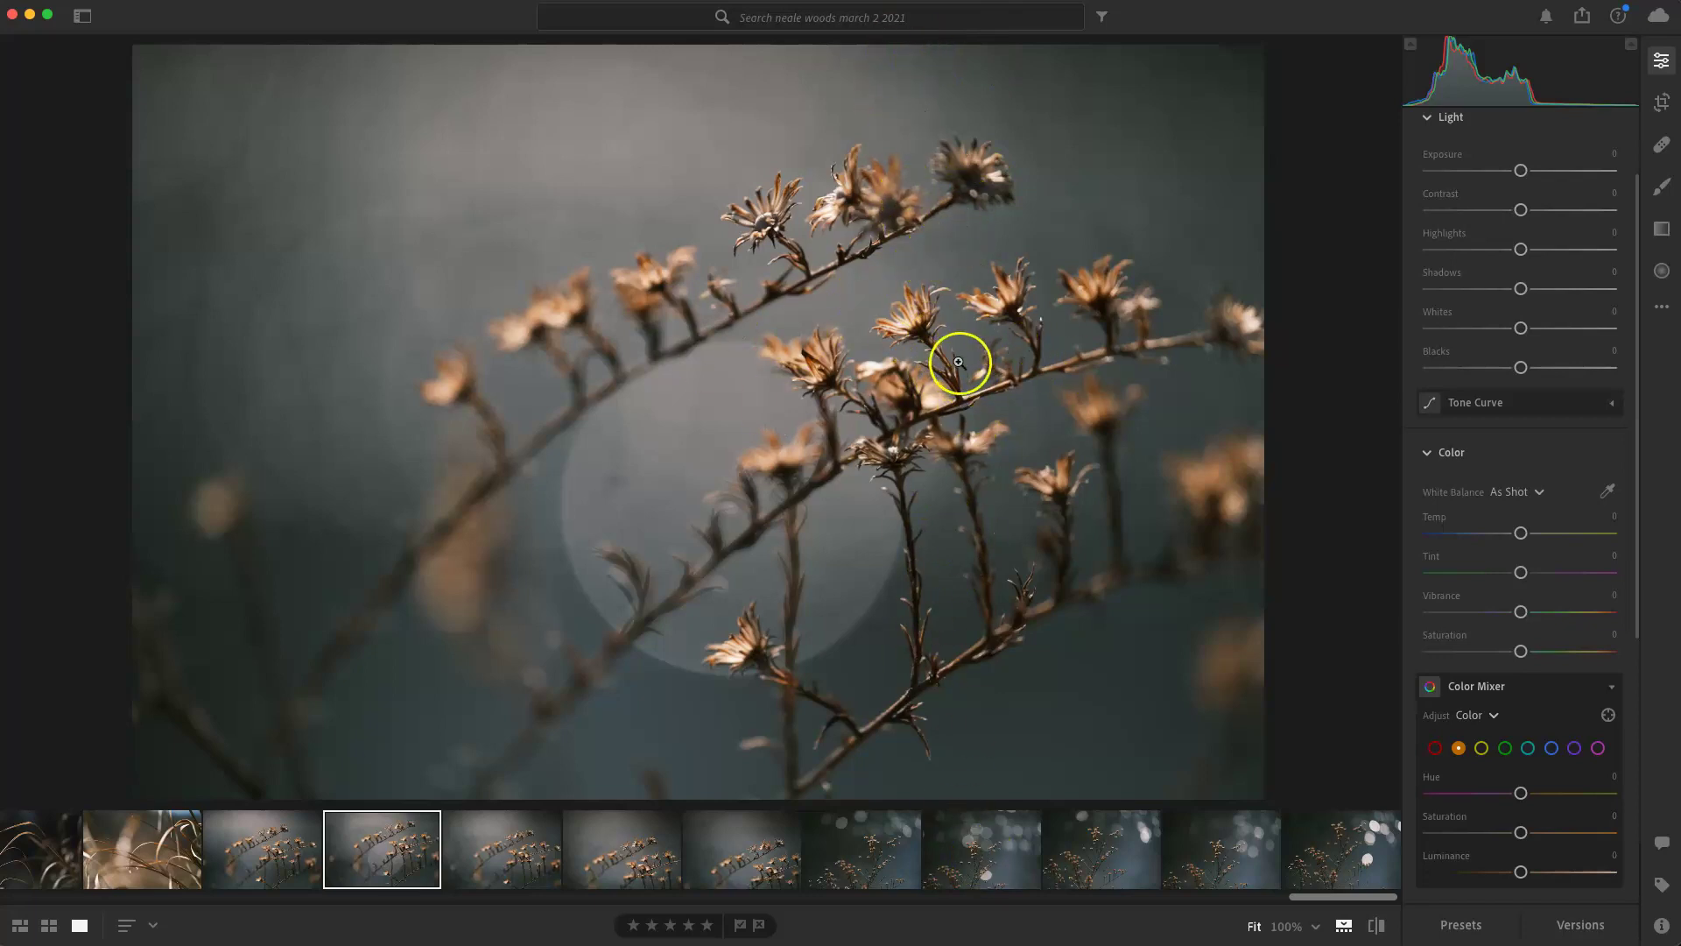
{"action": "left_click", "coordinate": [1660, 105]}
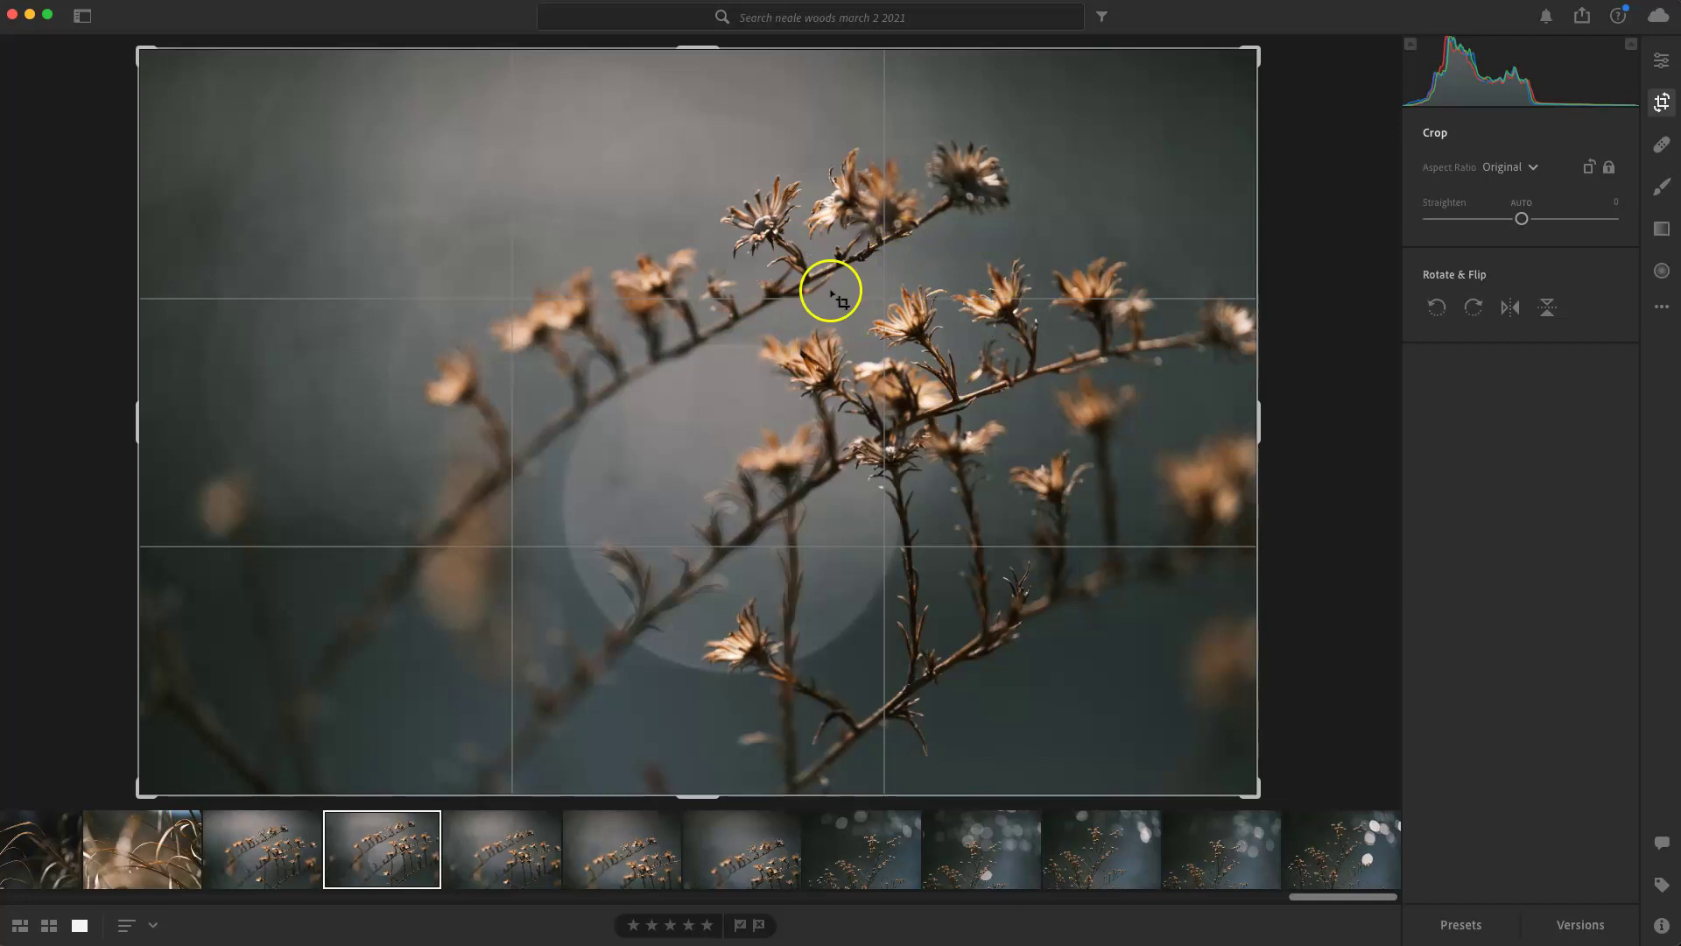
{"action": "left_click", "coordinate": [1662, 105]}
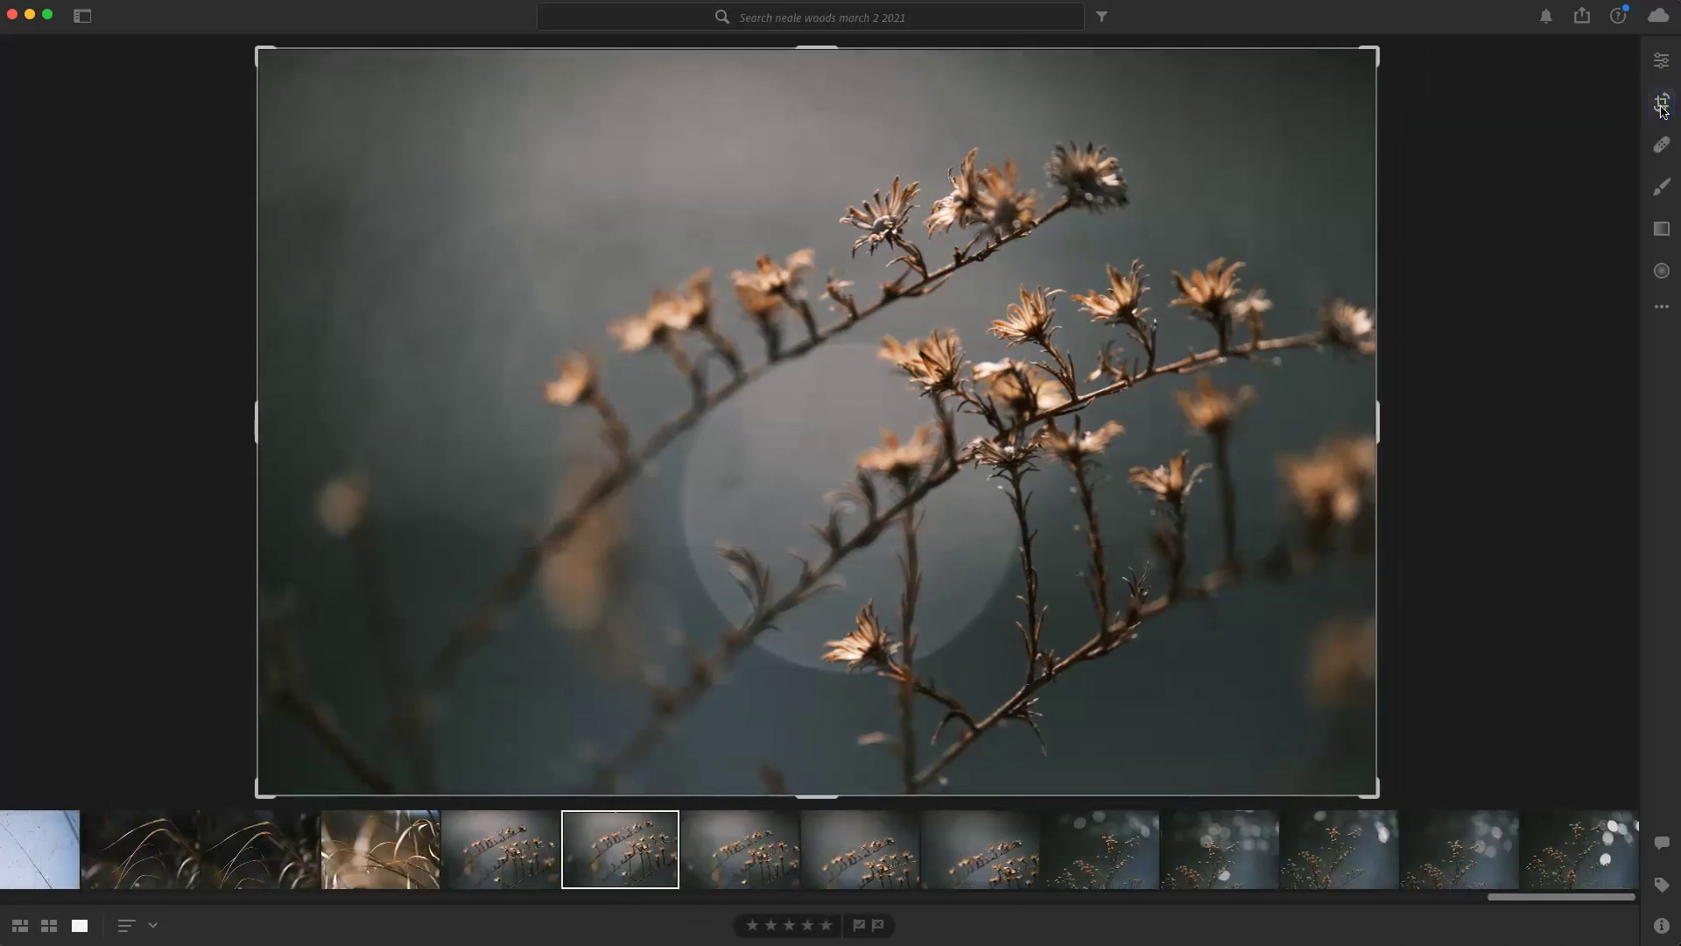
{"action": "left_click", "coordinate": [1662, 105]}
Set Exposure to +0.26, Contrast to +12 and Whites to +23 on the second dried-flower close-up
{"action": "left_click", "coordinate": [1661, 63]}
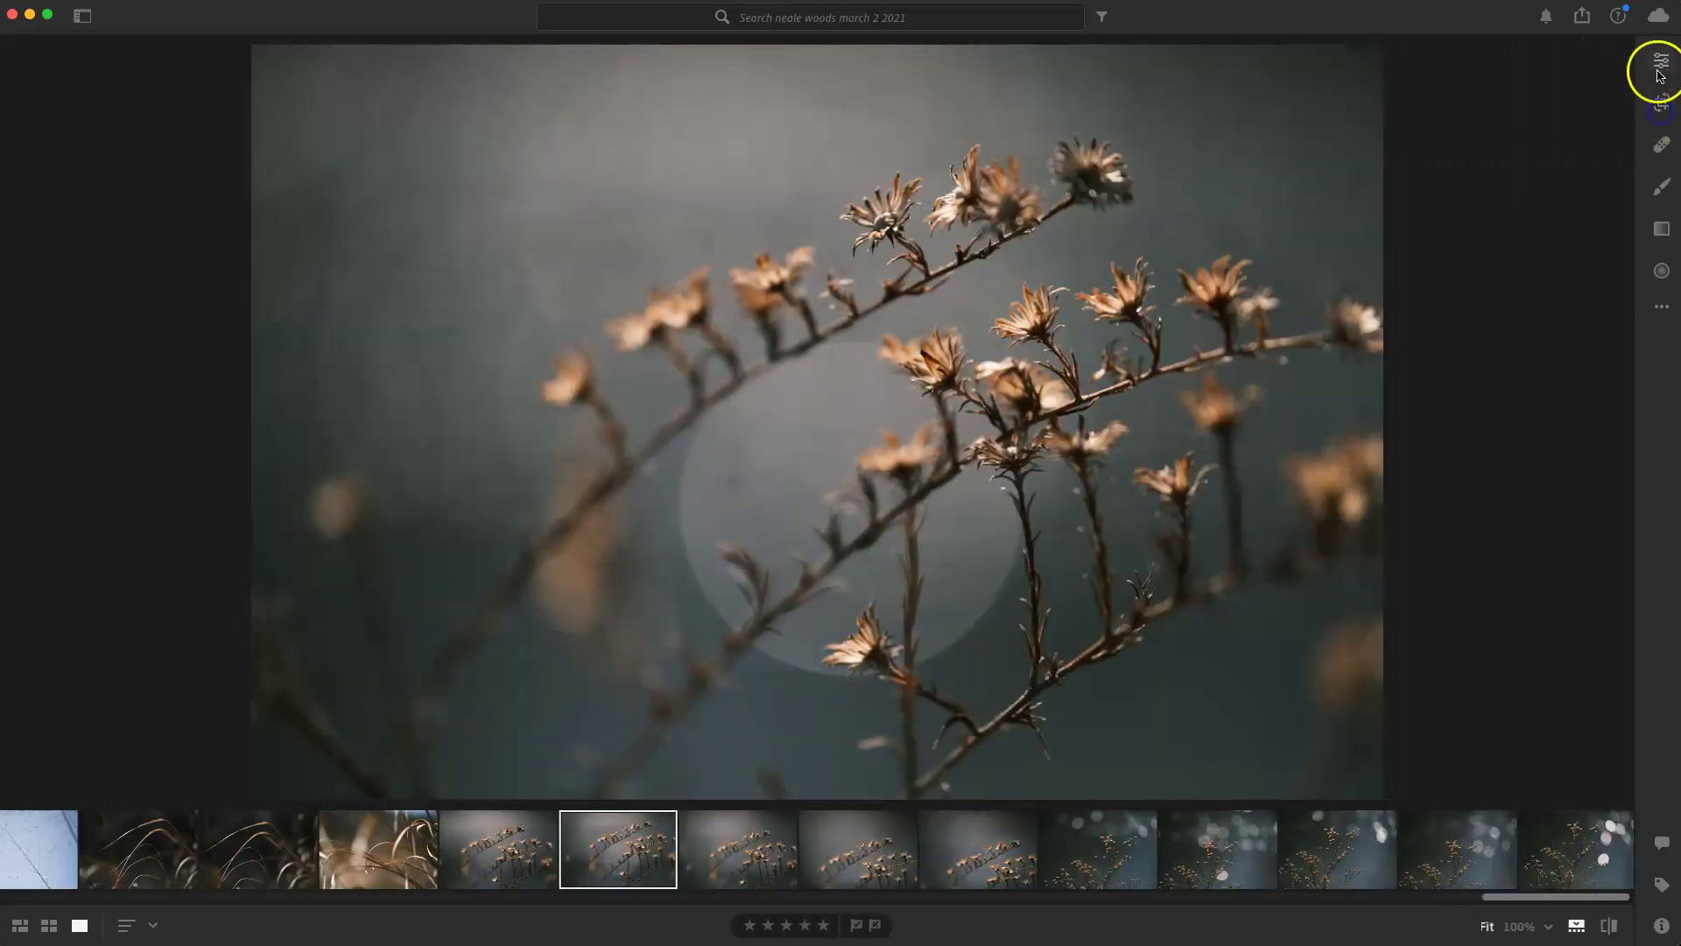
{"action": "left_click_drag", "start_coordinate": [1523, 324], "coordinate": [1532, 328]}
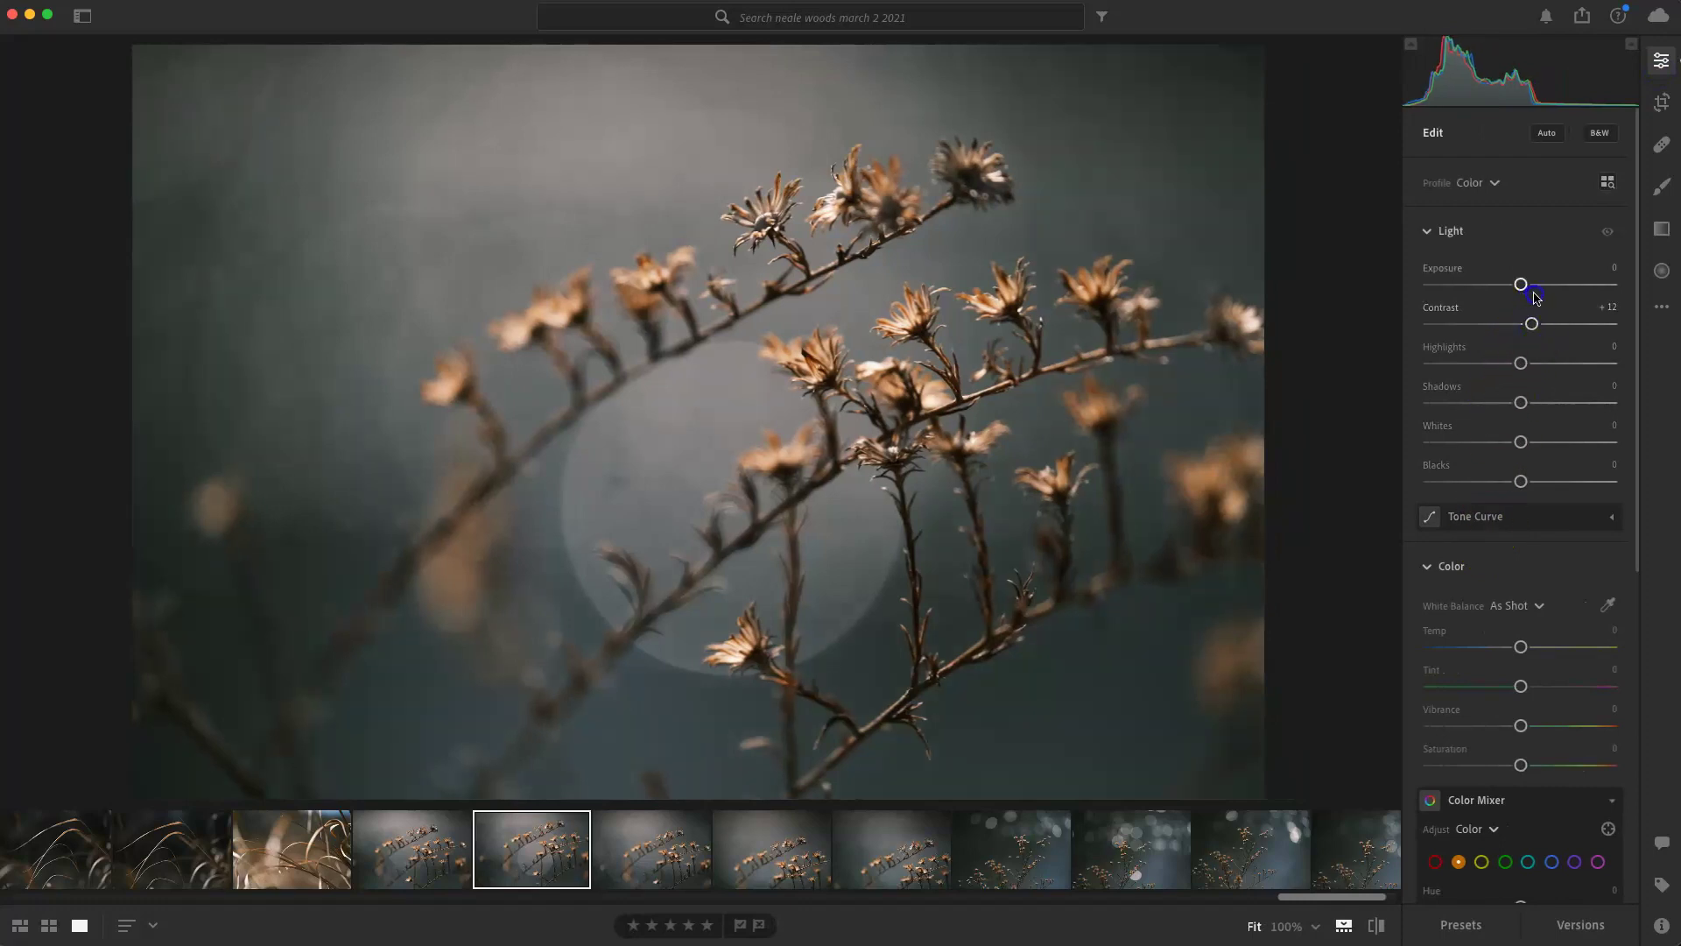
{"action": "left_click_drag", "start_coordinate": [1523, 289], "coordinate": [1528, 285]}
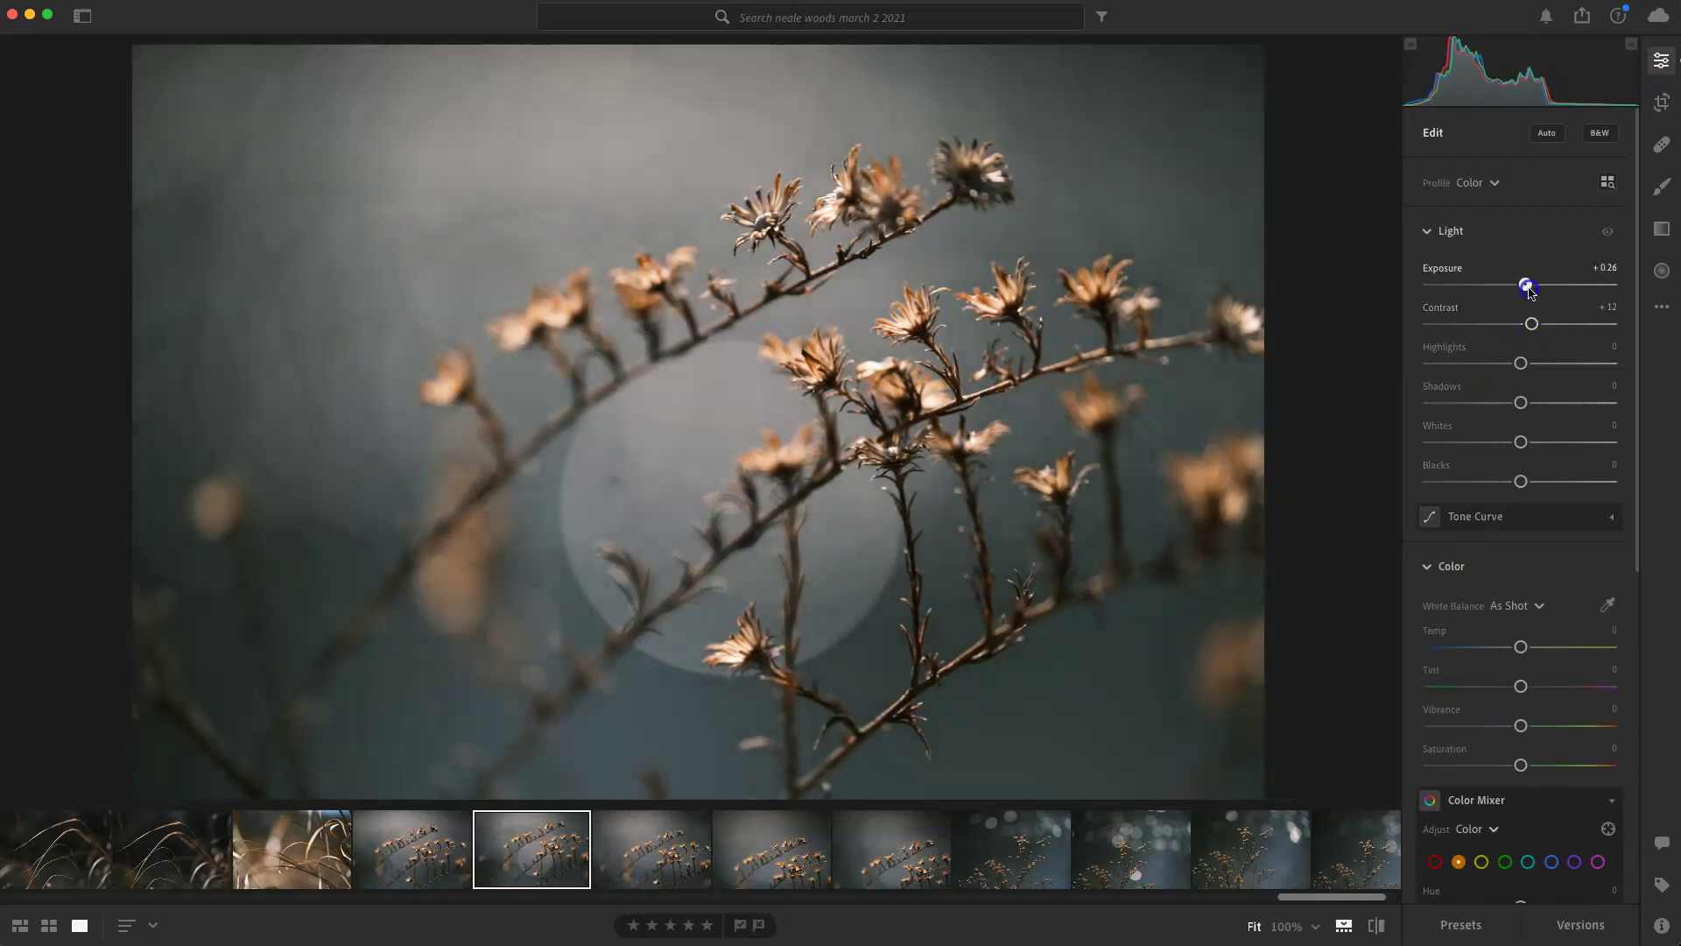
{"action": "left_click", "coordinate": [1522, 440]}
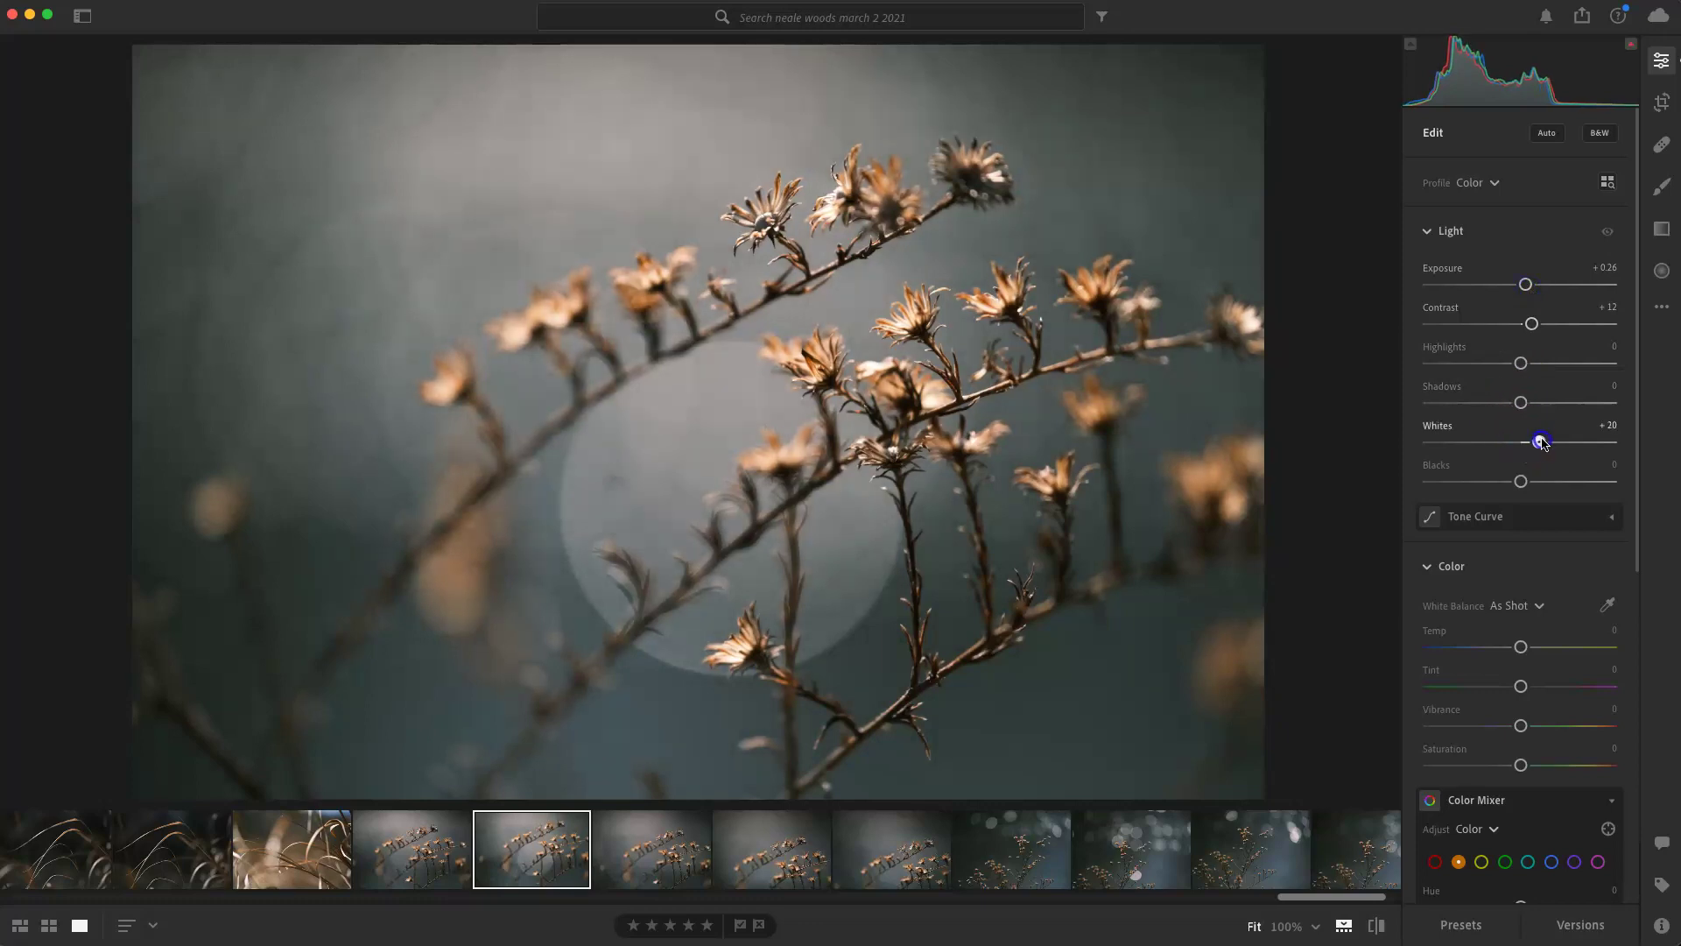
Set Vibrance to +27 on the dried-flower close-up, compare it with the original, and flag it as a pick
{"action": "left_click", "coordinate": [1524, 726]}
{"action": "key", "text": "backslash"}
{"action": "key", "text": "backslash"}
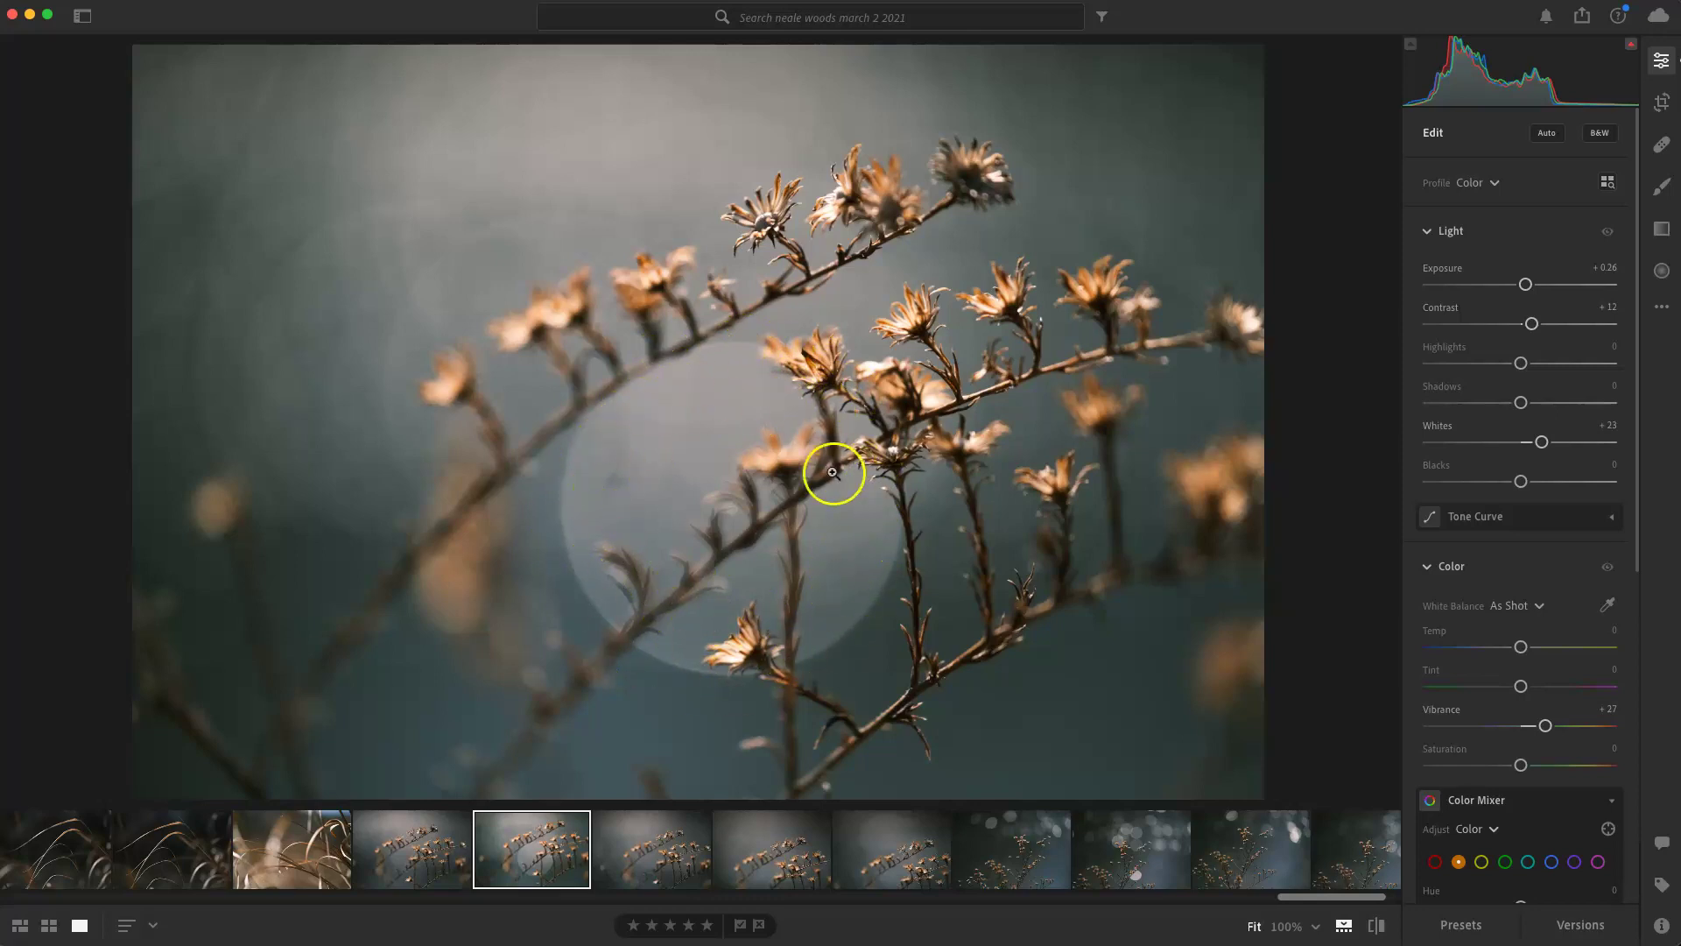
{"action": "left_click", "coordinate": [741, 926]}
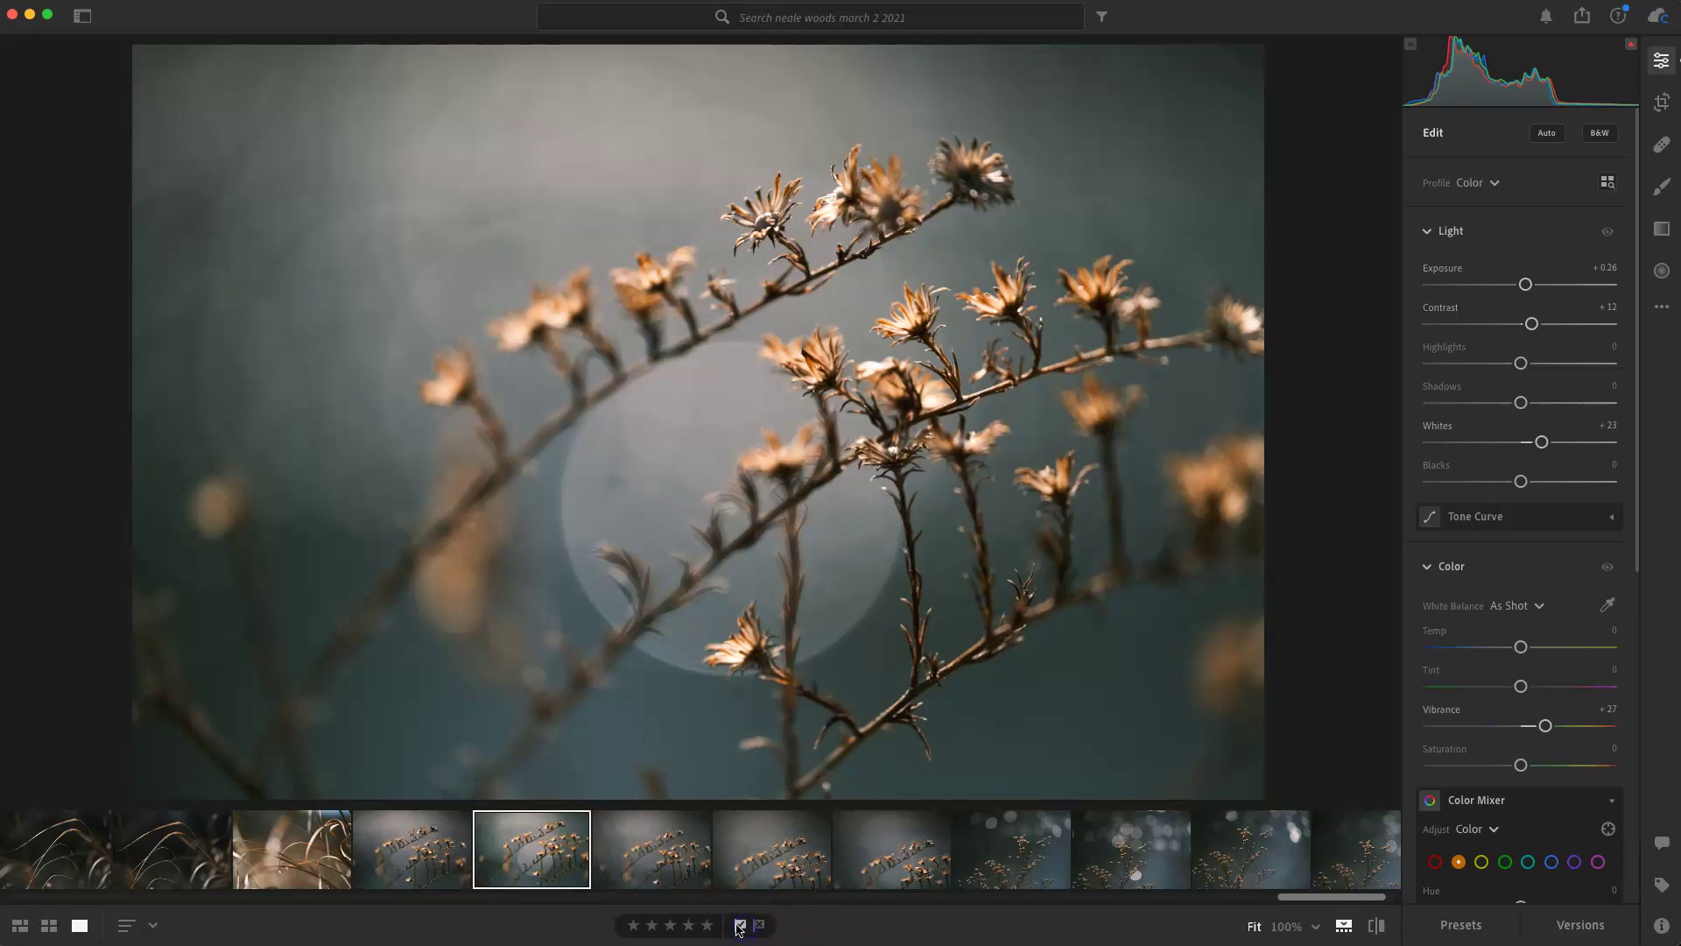
Compare the five photos of the flowering stems with bokeh circles behind them to choose the best composition
{"action": "left_click", "coordinate": [971, 854]}
{"action": "left_click_drag", "start_coordinate": [1308, 895], "coordinate": [1319, 895]}
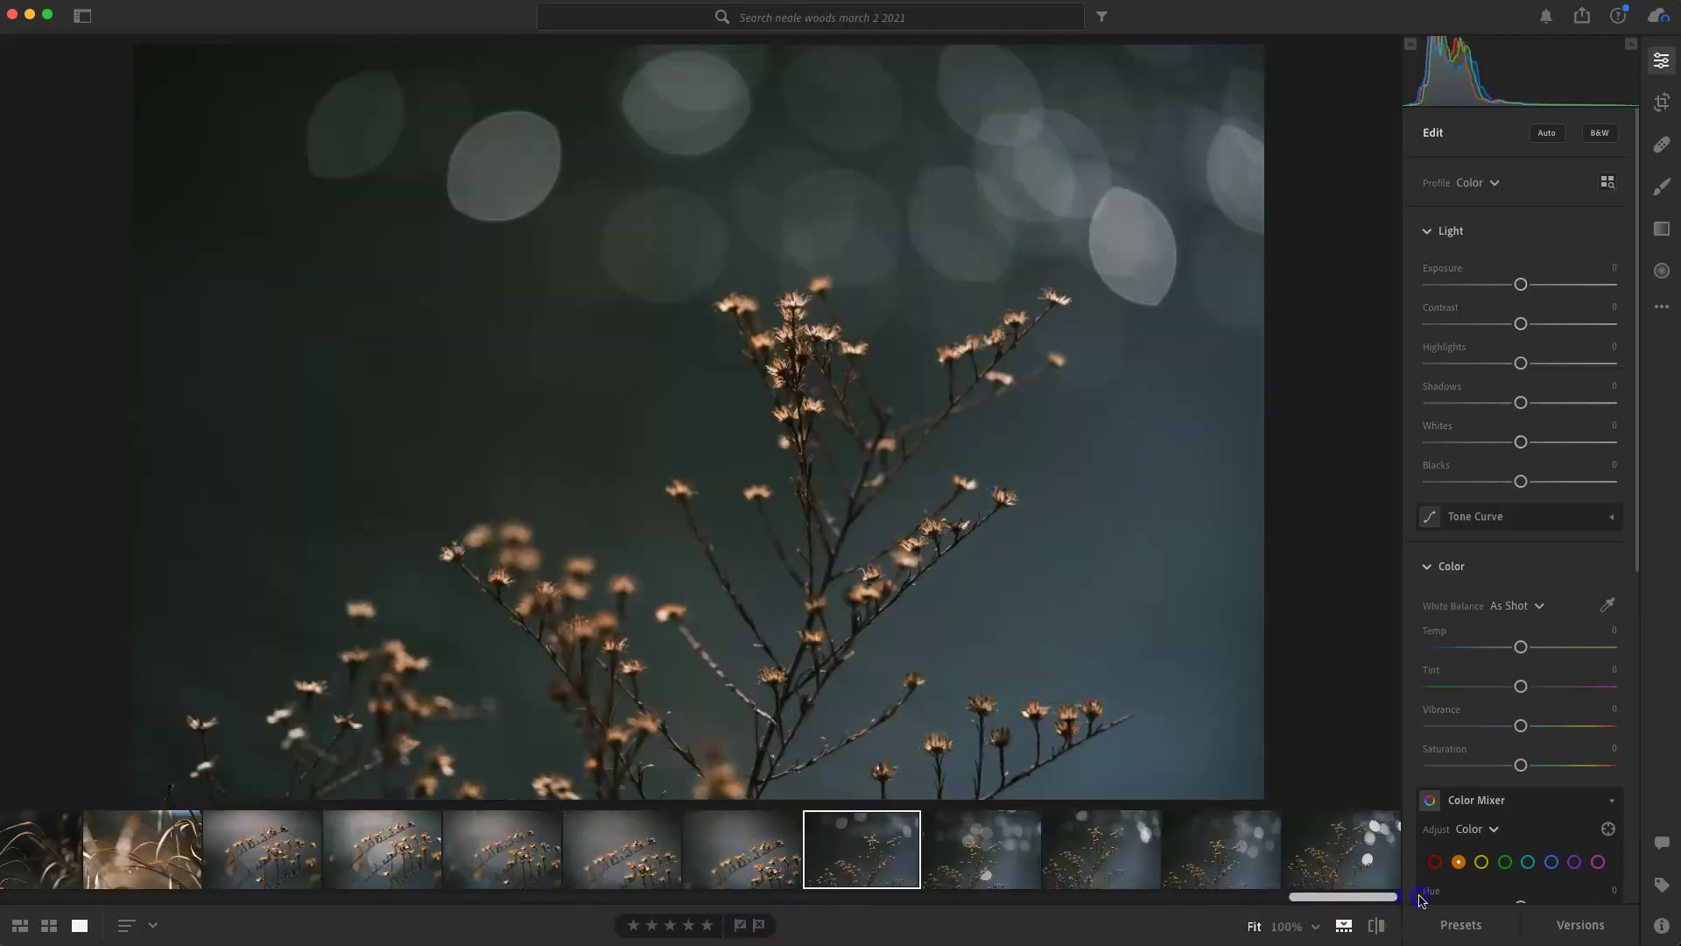
{"action": "left_click", "coordinate": [964, 872]}
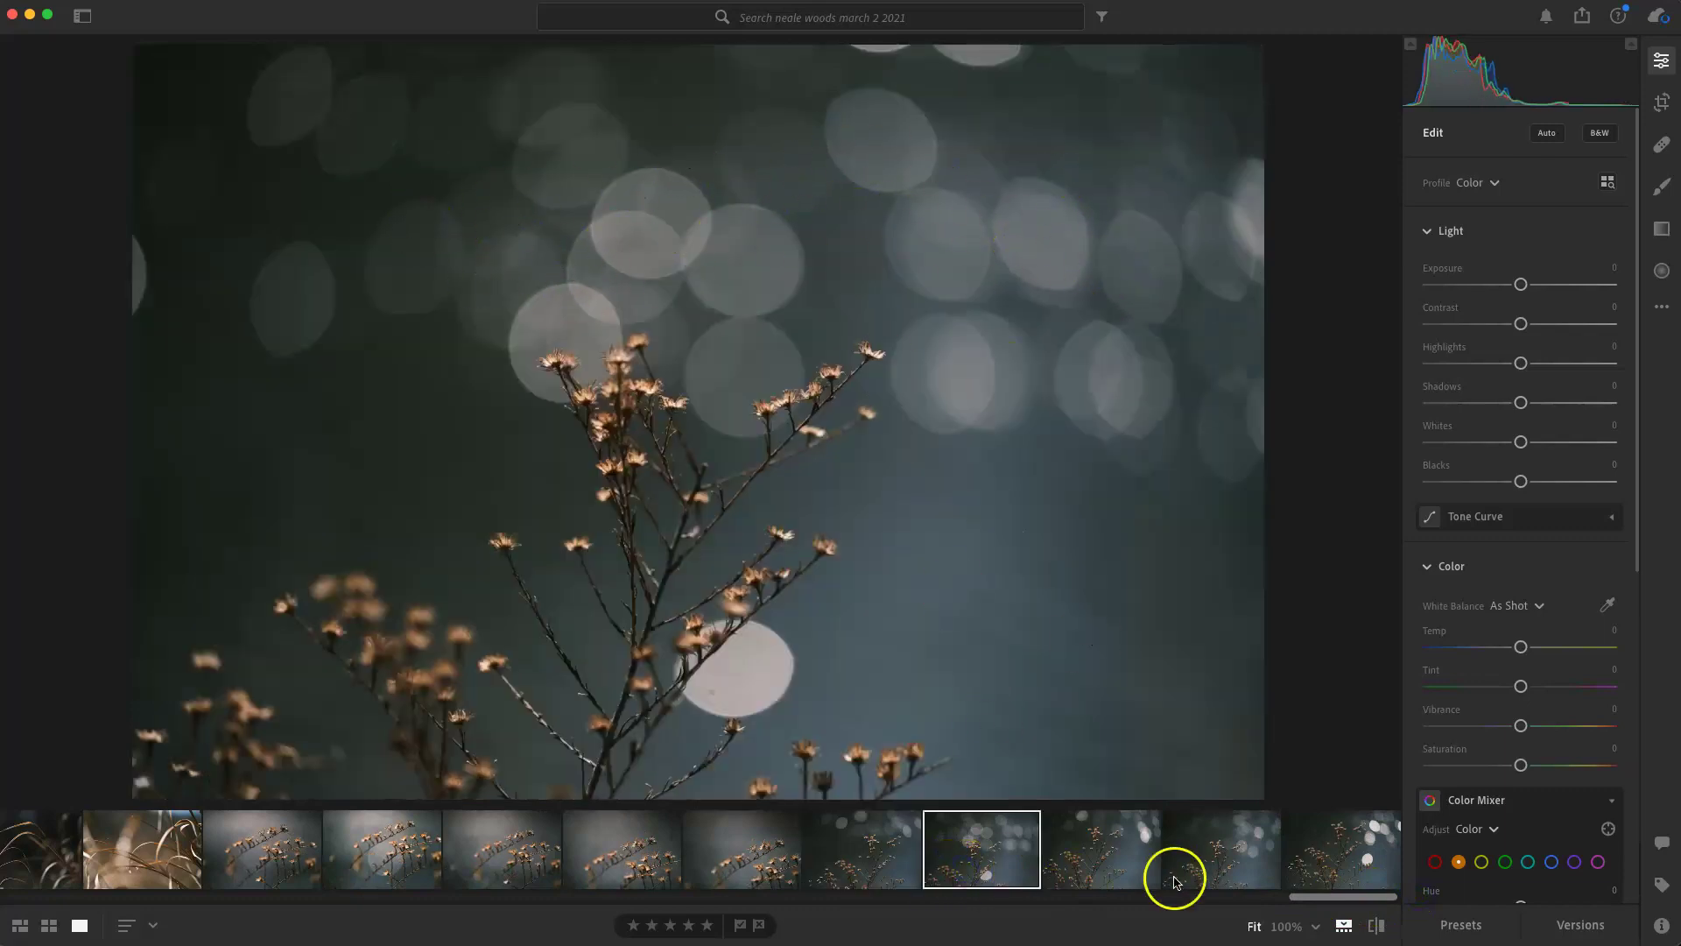
{"action": "left_click", "coordinate": [1111, 861]}
{"action": "left_click", "coordinate": [1241, 869]}
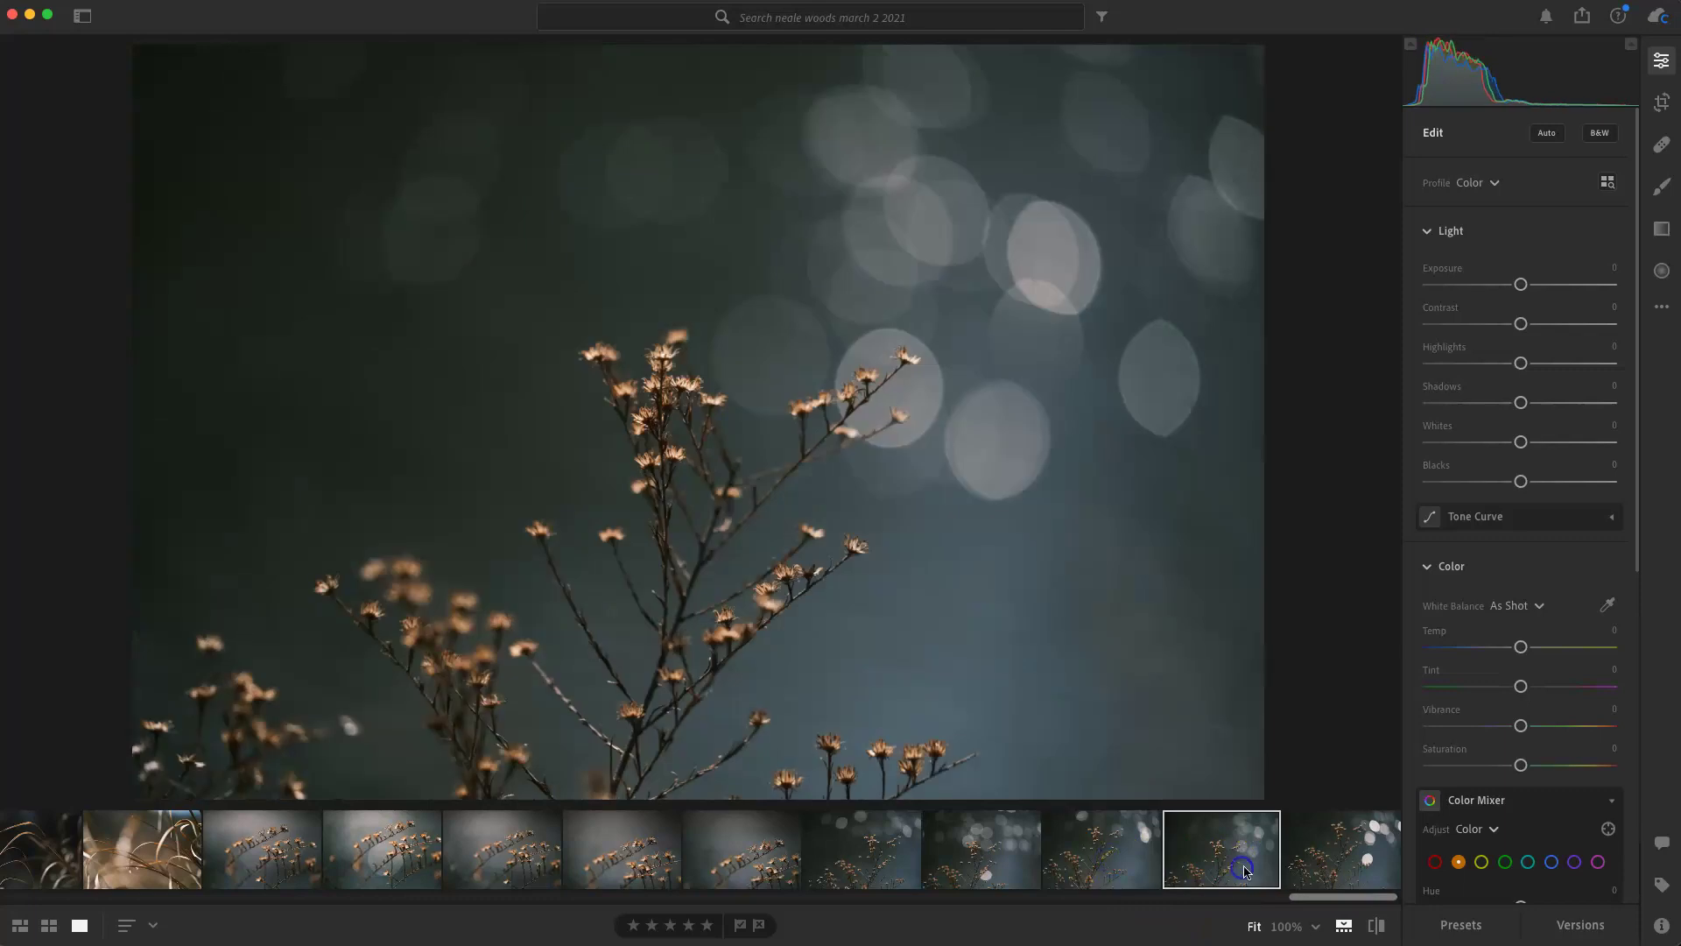
{"action": "left_click", "coordinate": [1330, 871]}
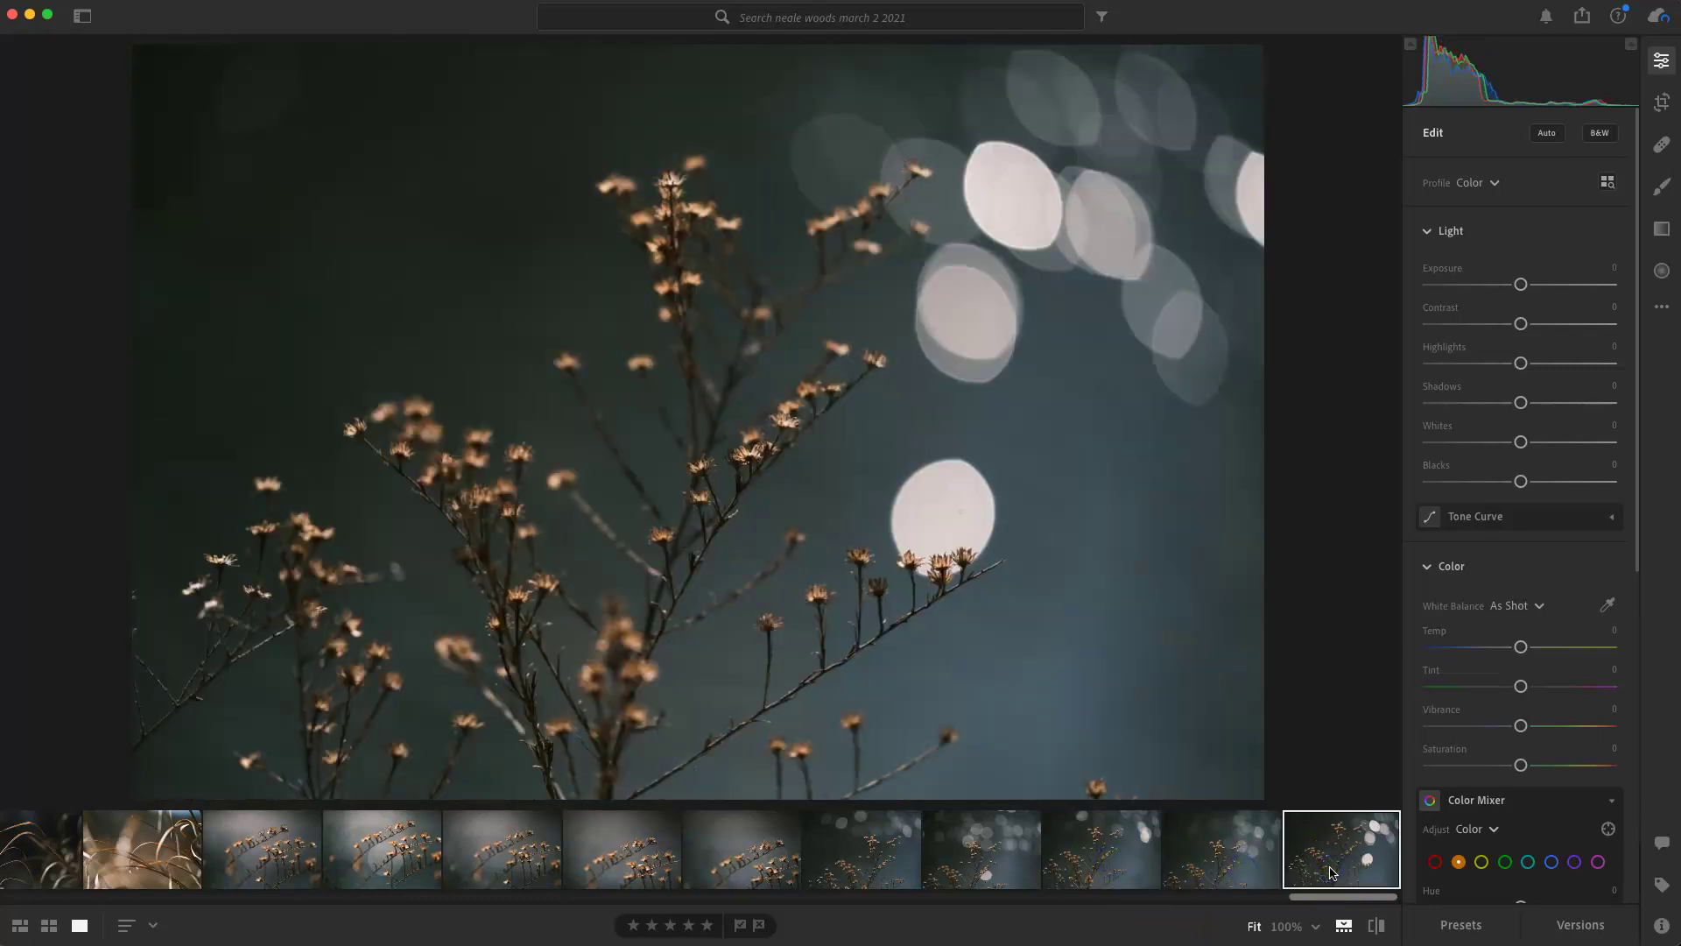
{"action": "left_click", "coordinate": [861, 869]}
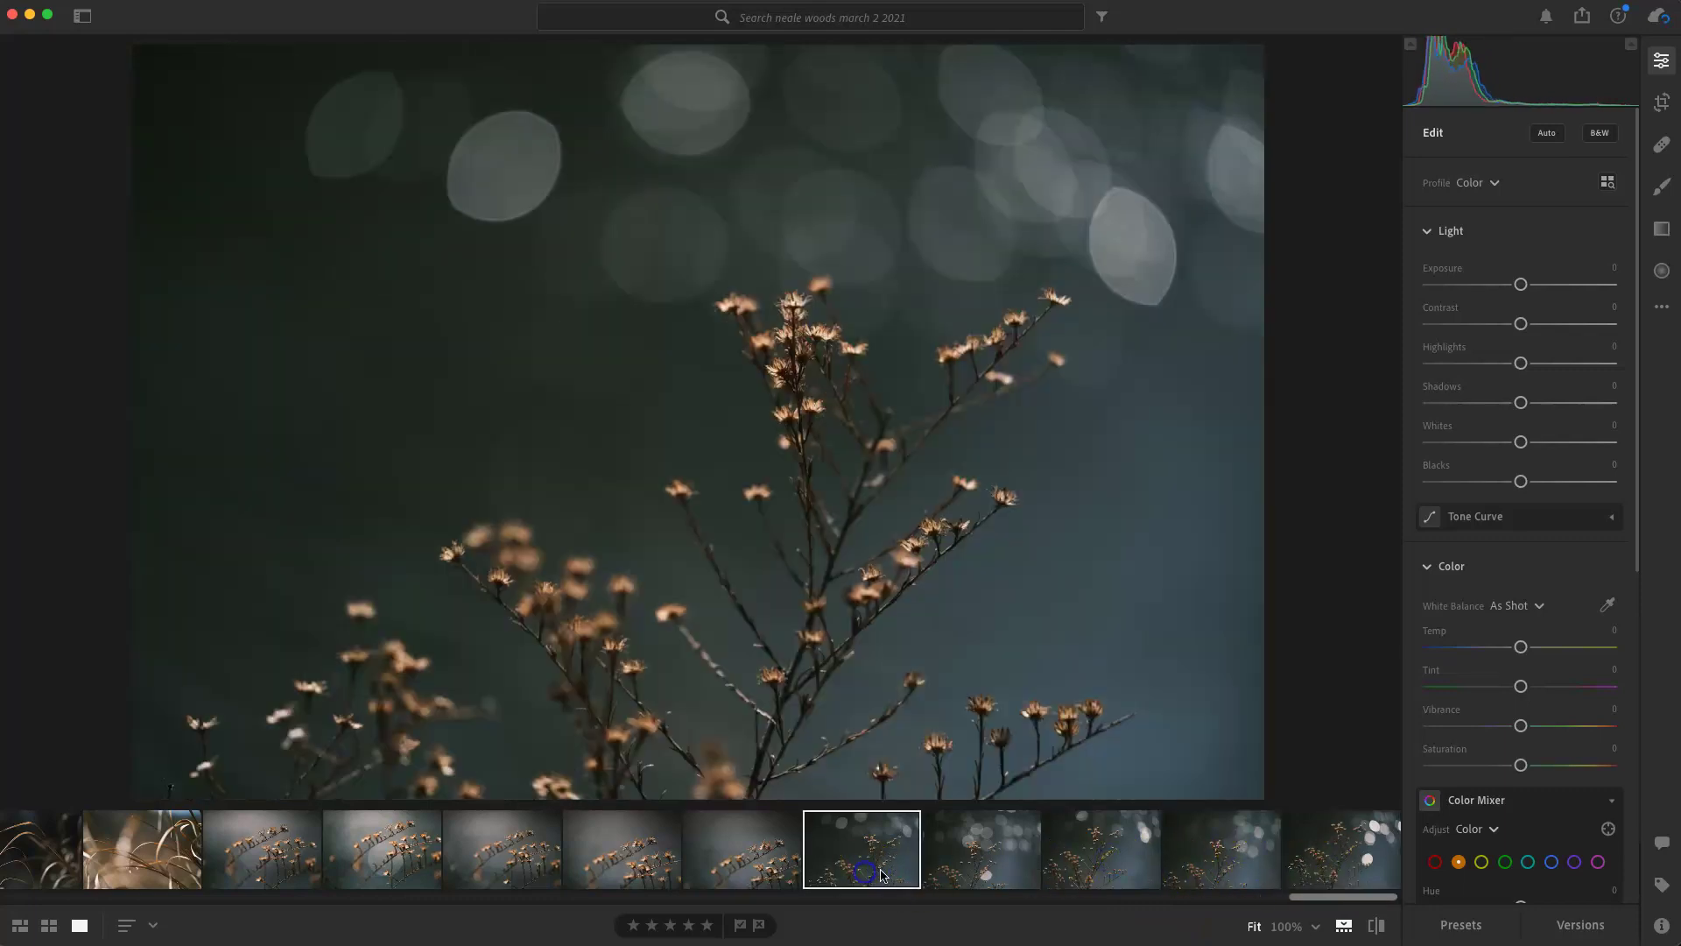
{"action": "left_click", "coordinate": [959, 873]}
{"action": "left_click", "coordinate": [1089, 875]}
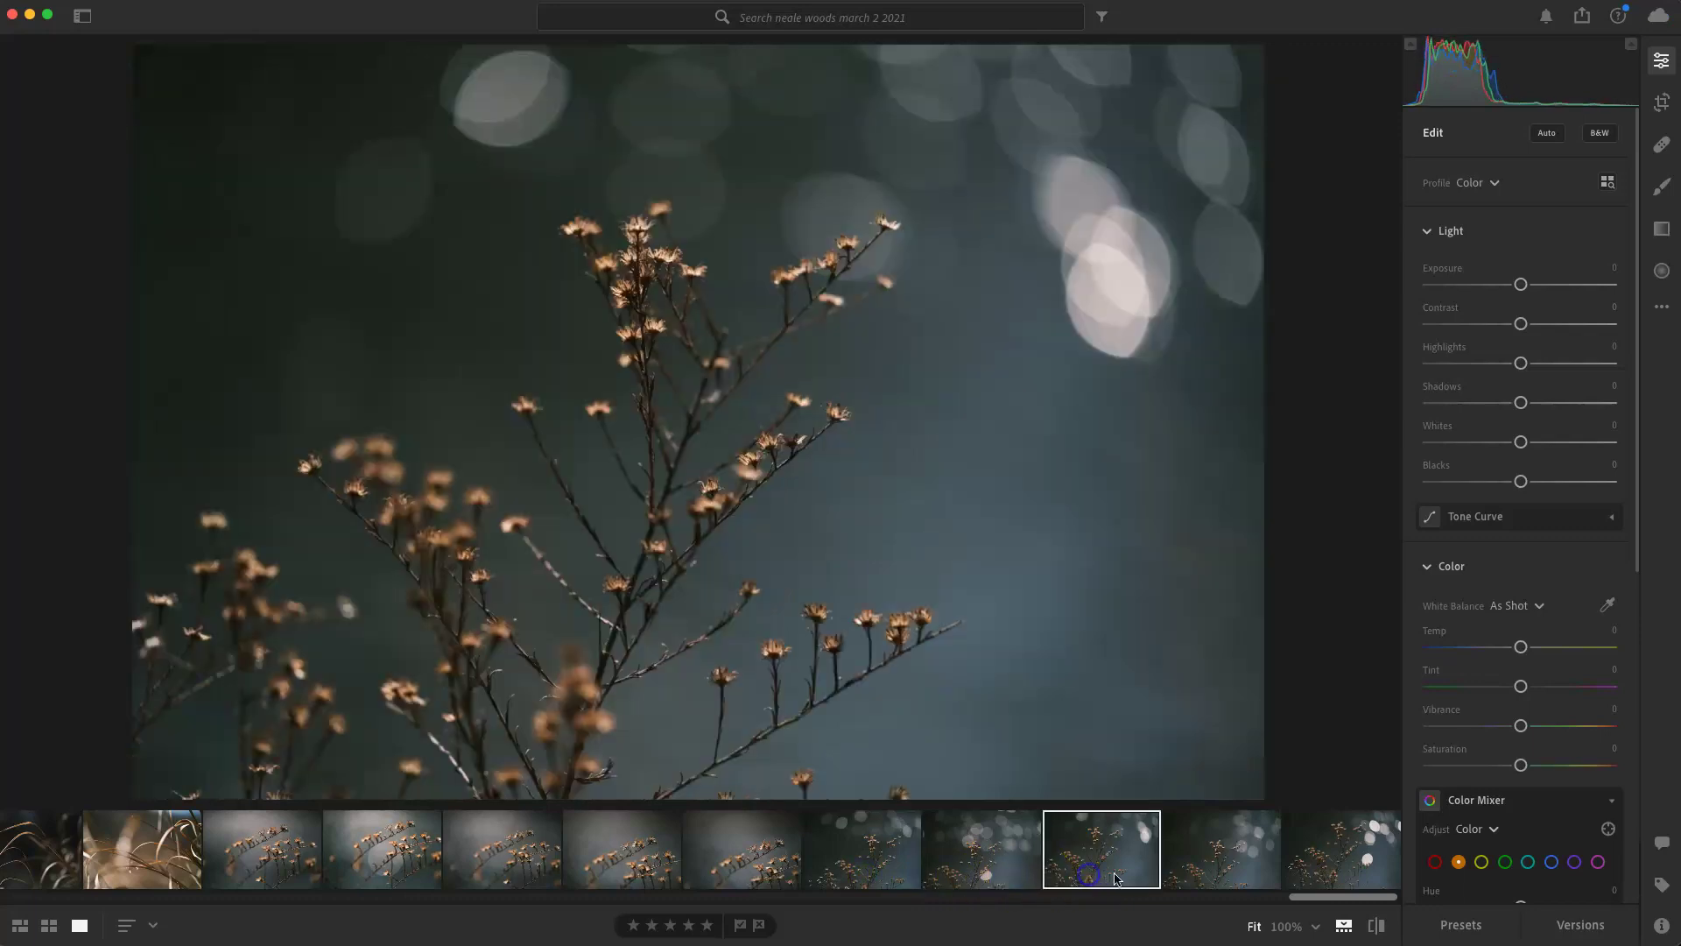
{"action": "left_click", "coordinate": [1196, 876]}
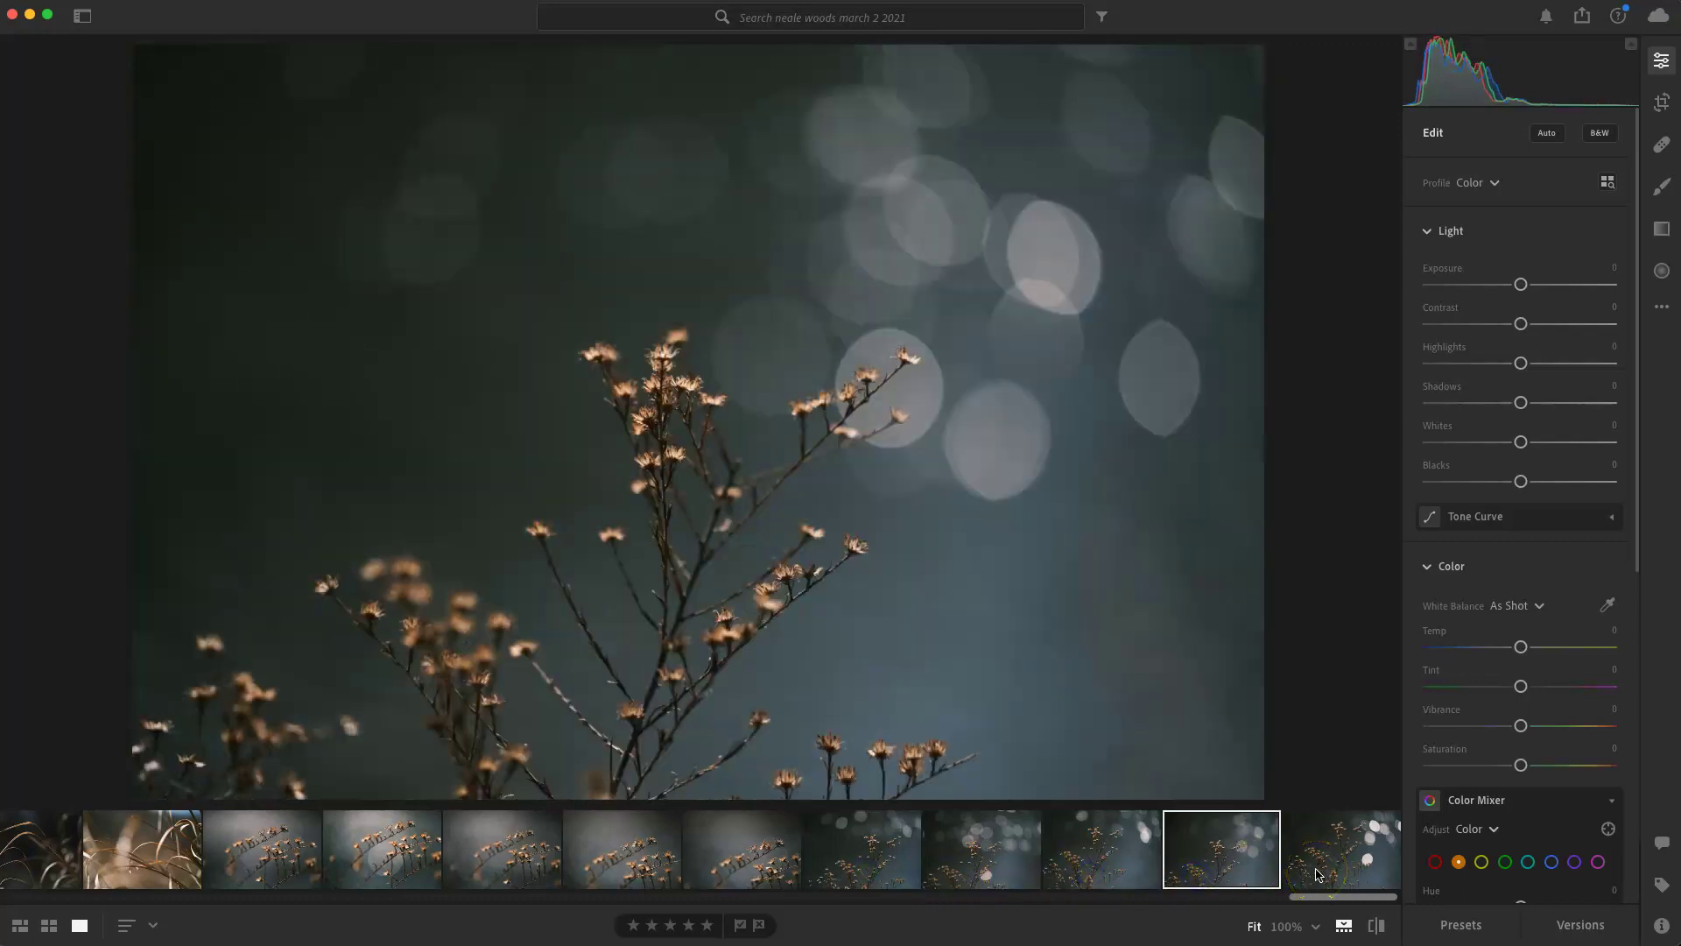
{"action": "left_click", "coordinate": [1316, 873]}
{"action": "left_click", "coordinate": [998, 871]}
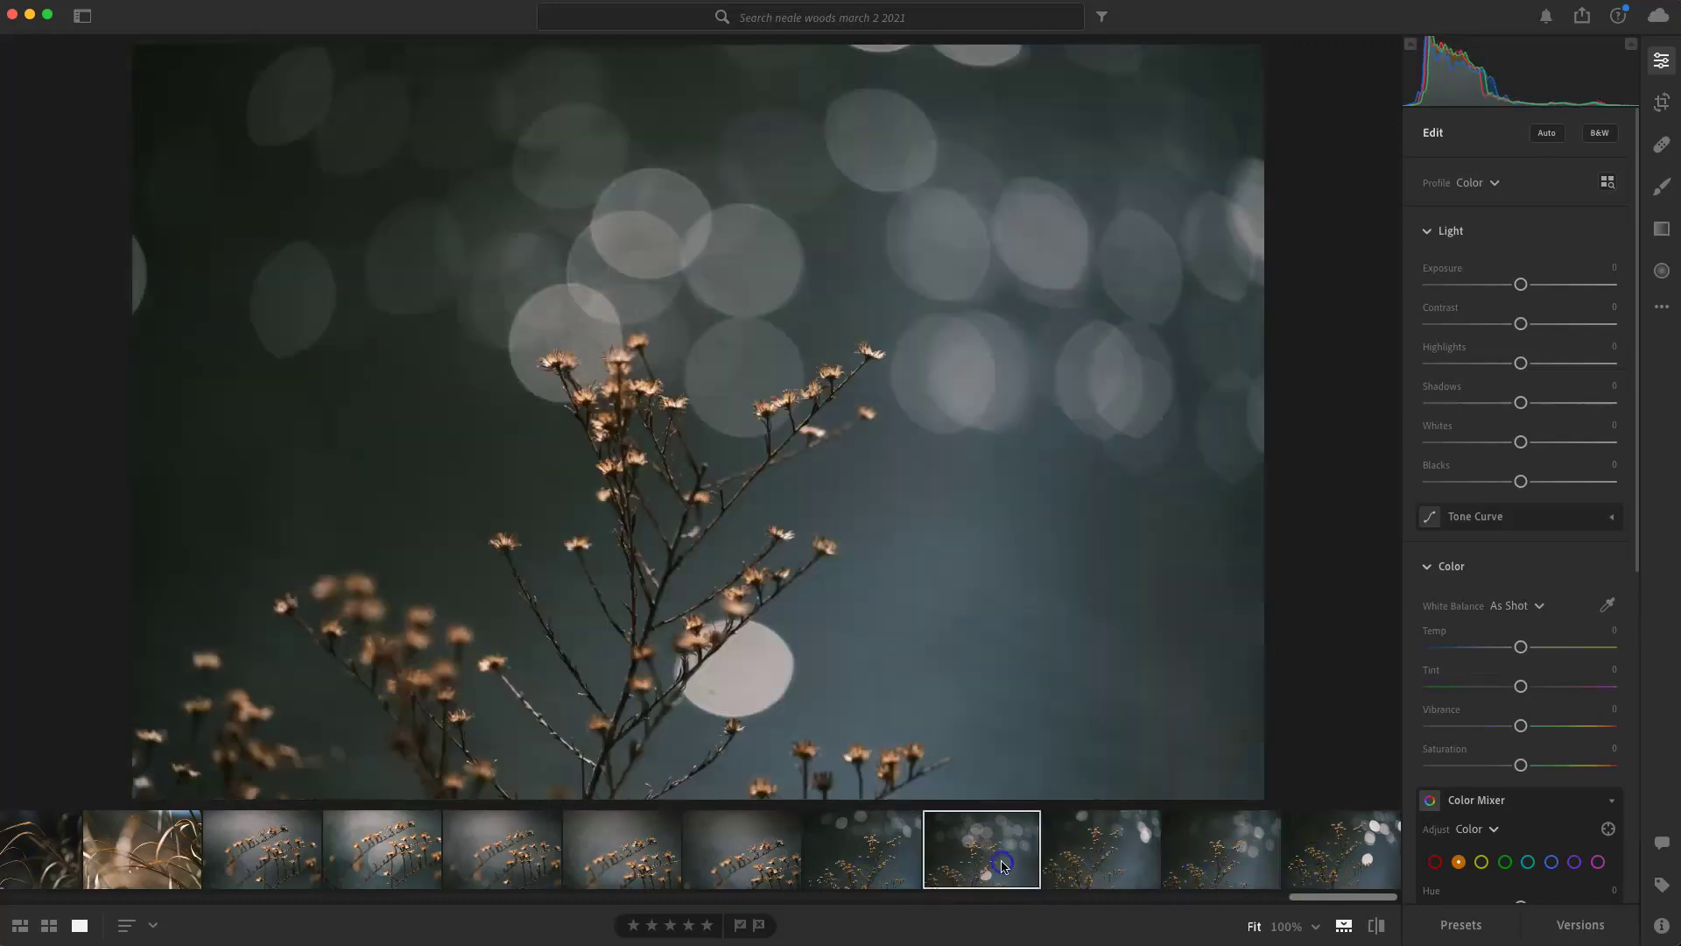
{"action": "left_click", "coordinate": [859, 867]}
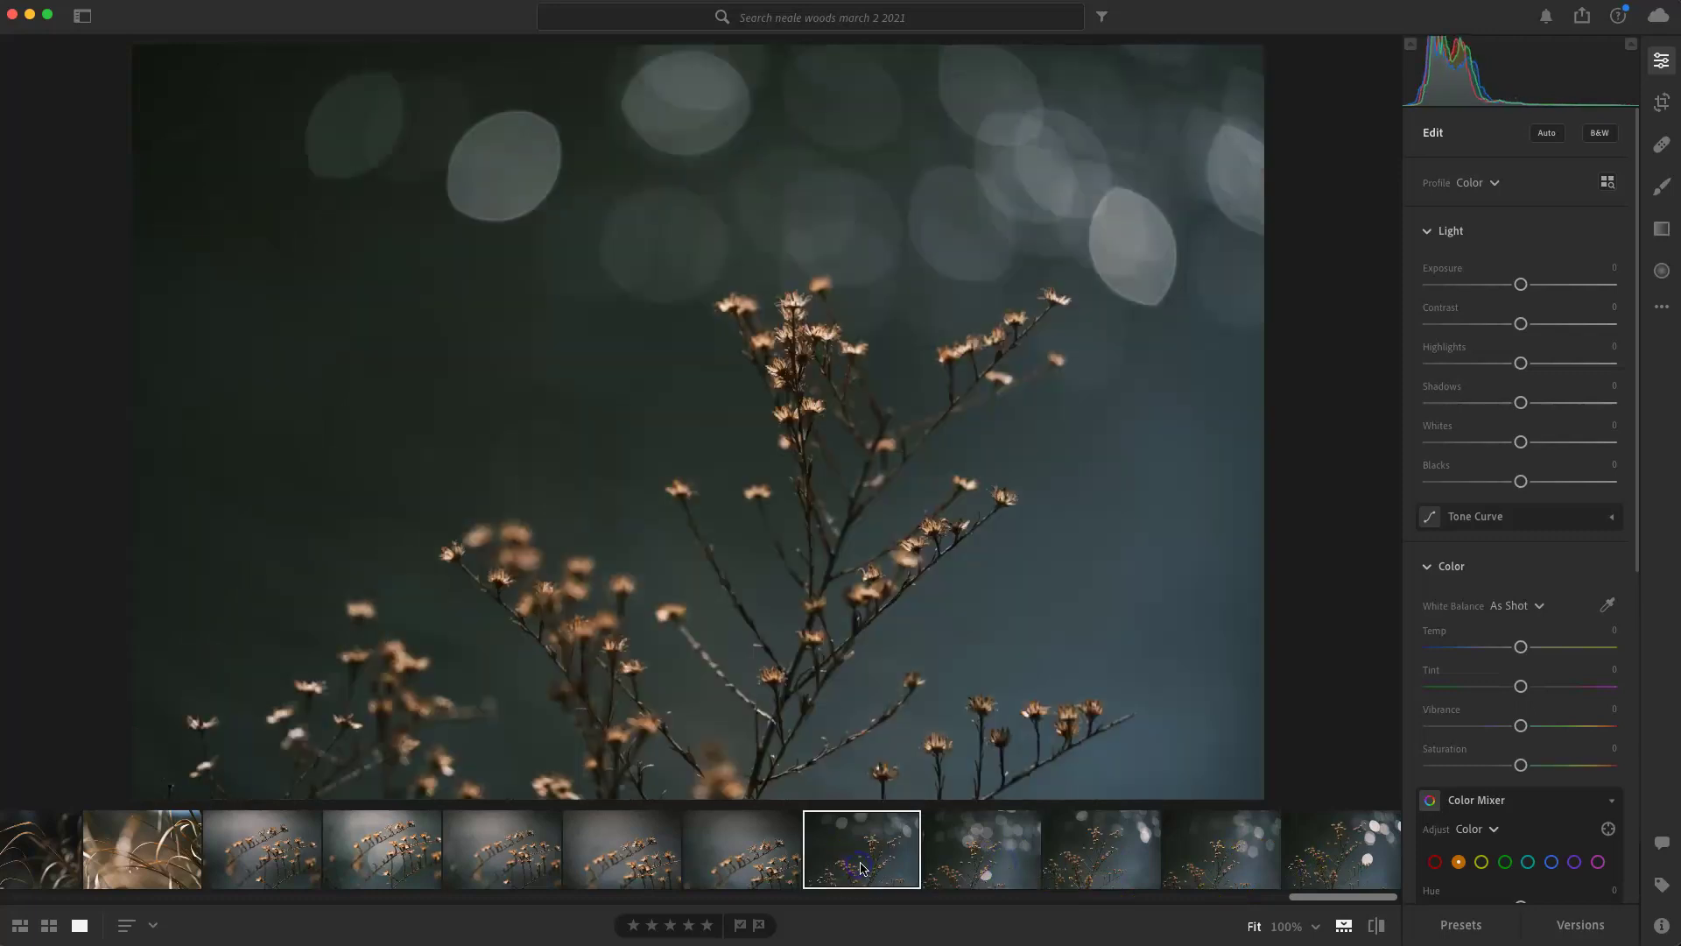
{"action": "left_click", "coordinate": [990, 870]}
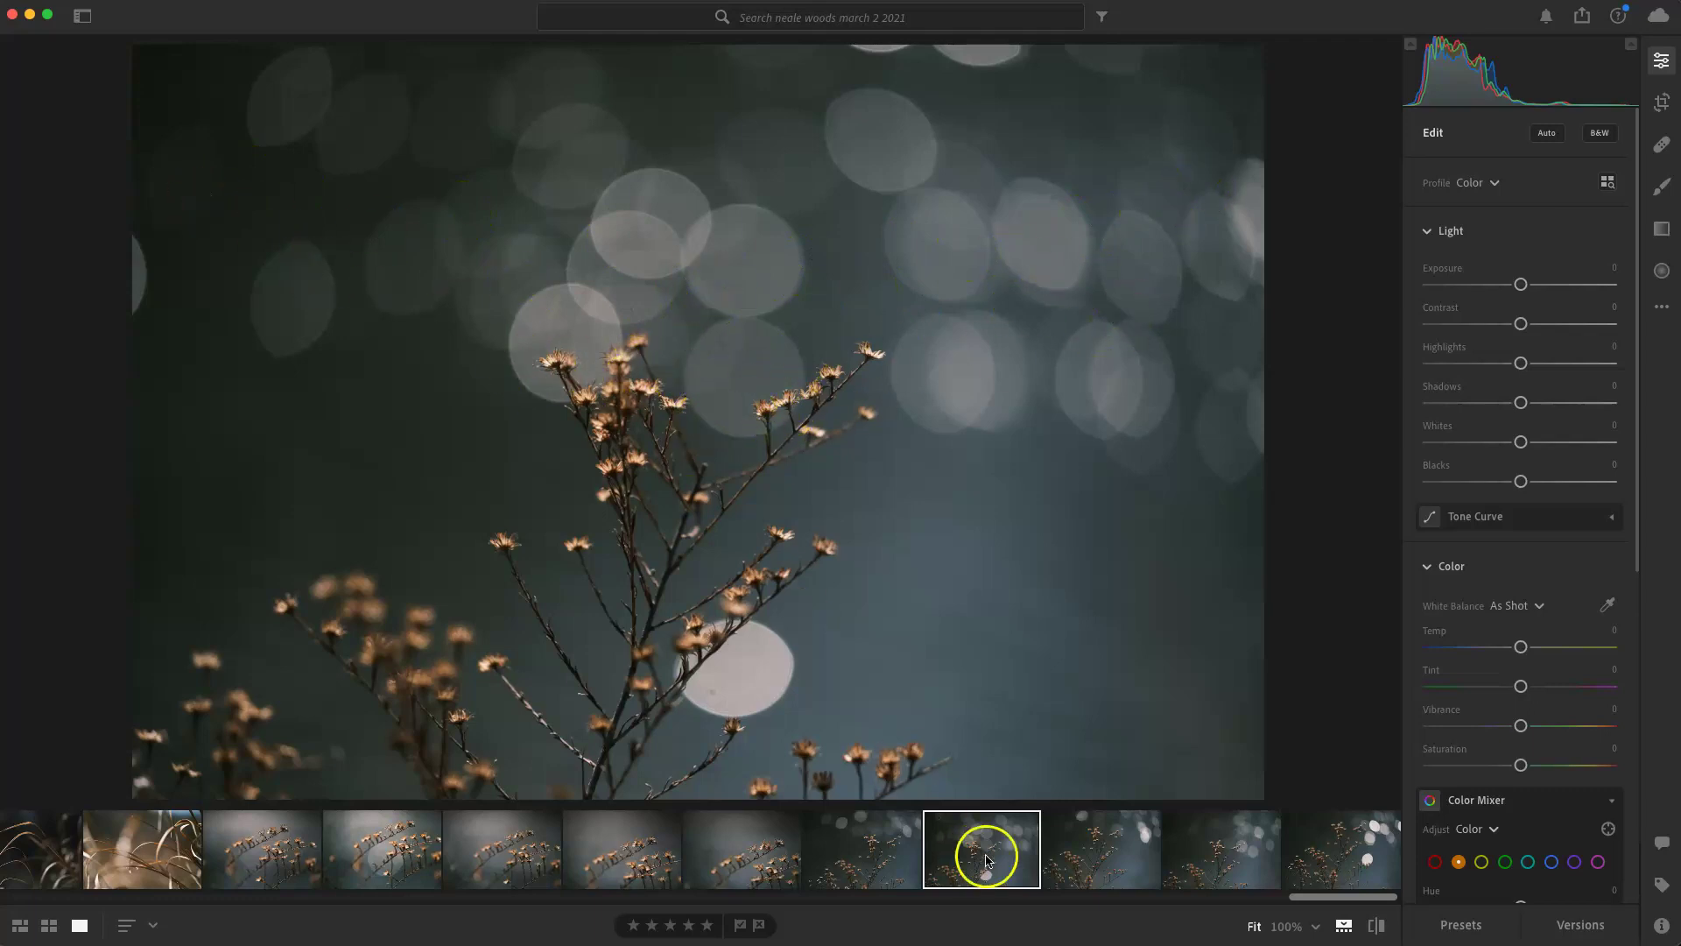
{"action": "left_click", "coordinate": [1089, 867]}
{"action": "left_click", "coordinate": [1222, 866]}
{"action": "left_click", "coordinate": [1335, 870]}
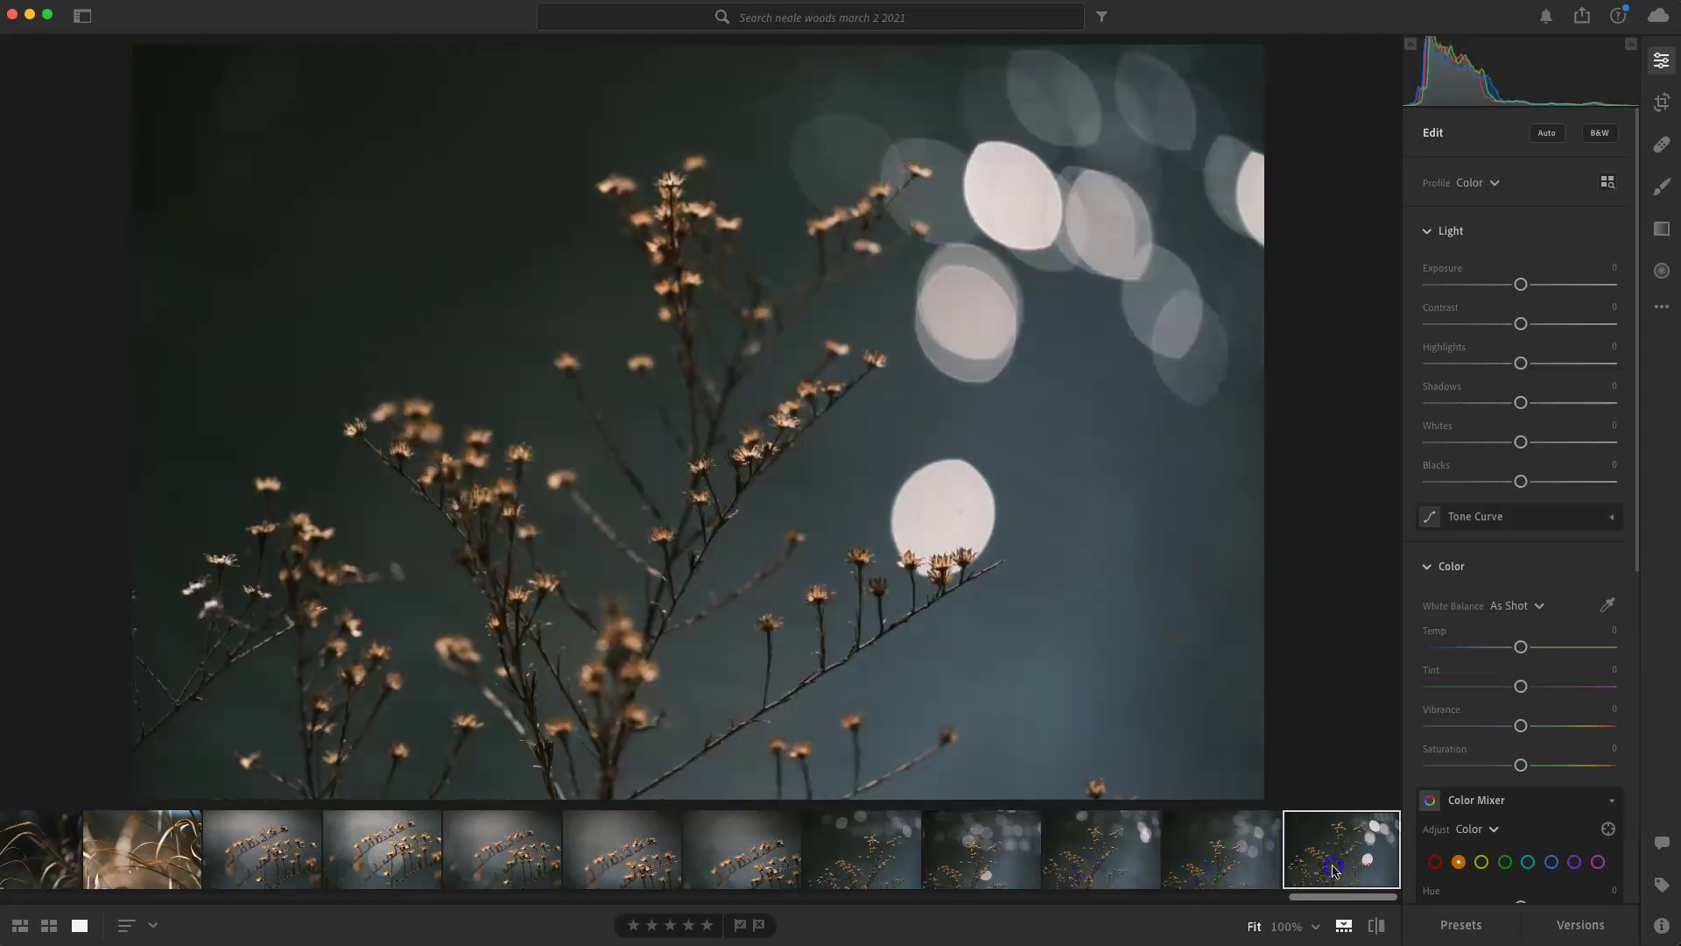
Set Exposure to +0.62 and Contrast to +52 on the second bokeh photo, with the bright circle behind the stems
{"action": "left_click", "coordinate": [1009, 869]}
{"action": "left_click_drag", "start_coordinate": [1521, 285], "coordinate": [1532, 284]}
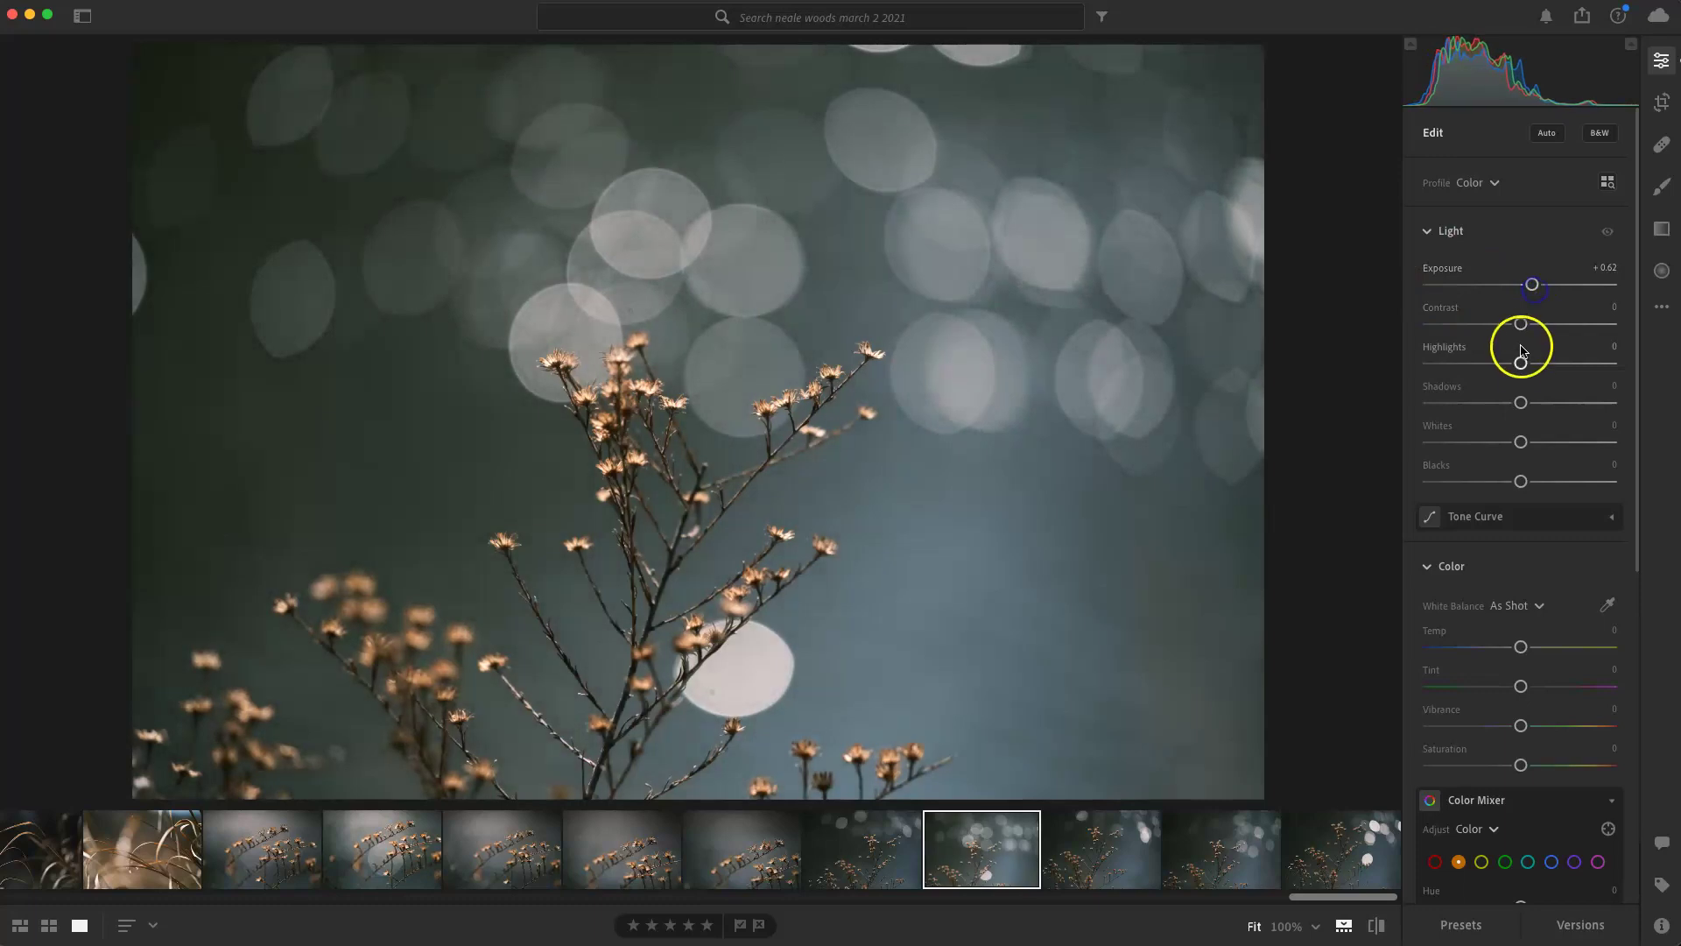
{"action": "left_click_drag", "start_coordinate": [1531, 330], "coordinate": [1575, 334]}
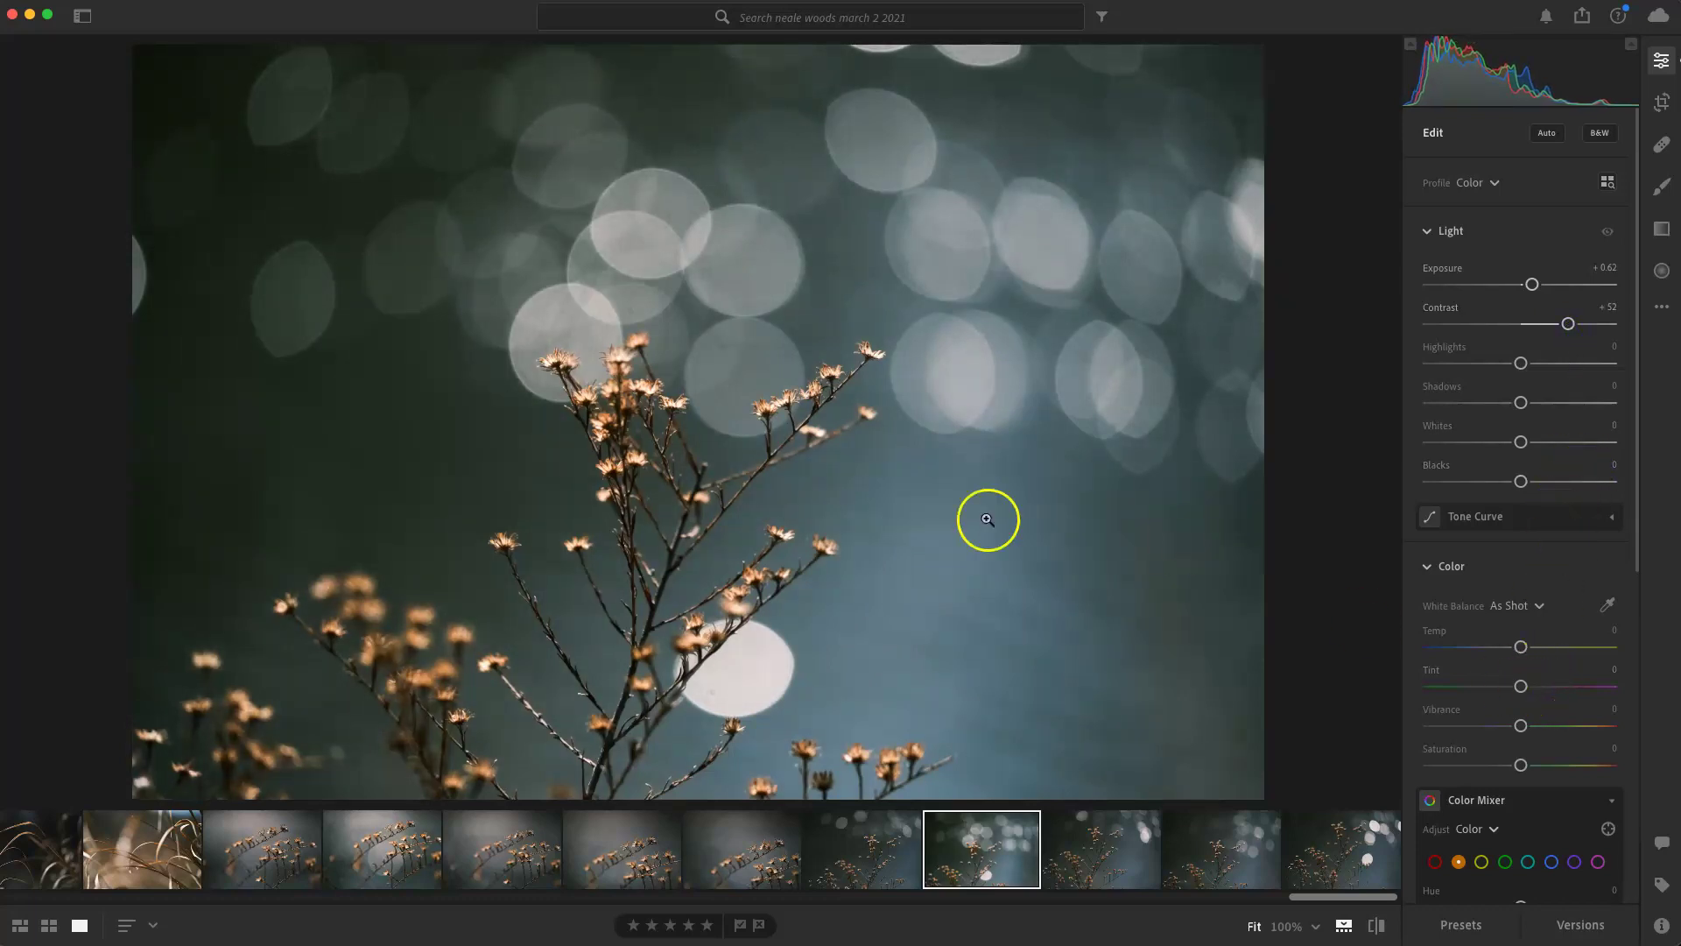
Set the blue Saturation to +34 in the Color Mixer for the bokeh photo and compare the edit with the original
{"action": "scroll", "coordinate": [1535, 788], "scroll_direction": "down", "scroll_amount": 3}
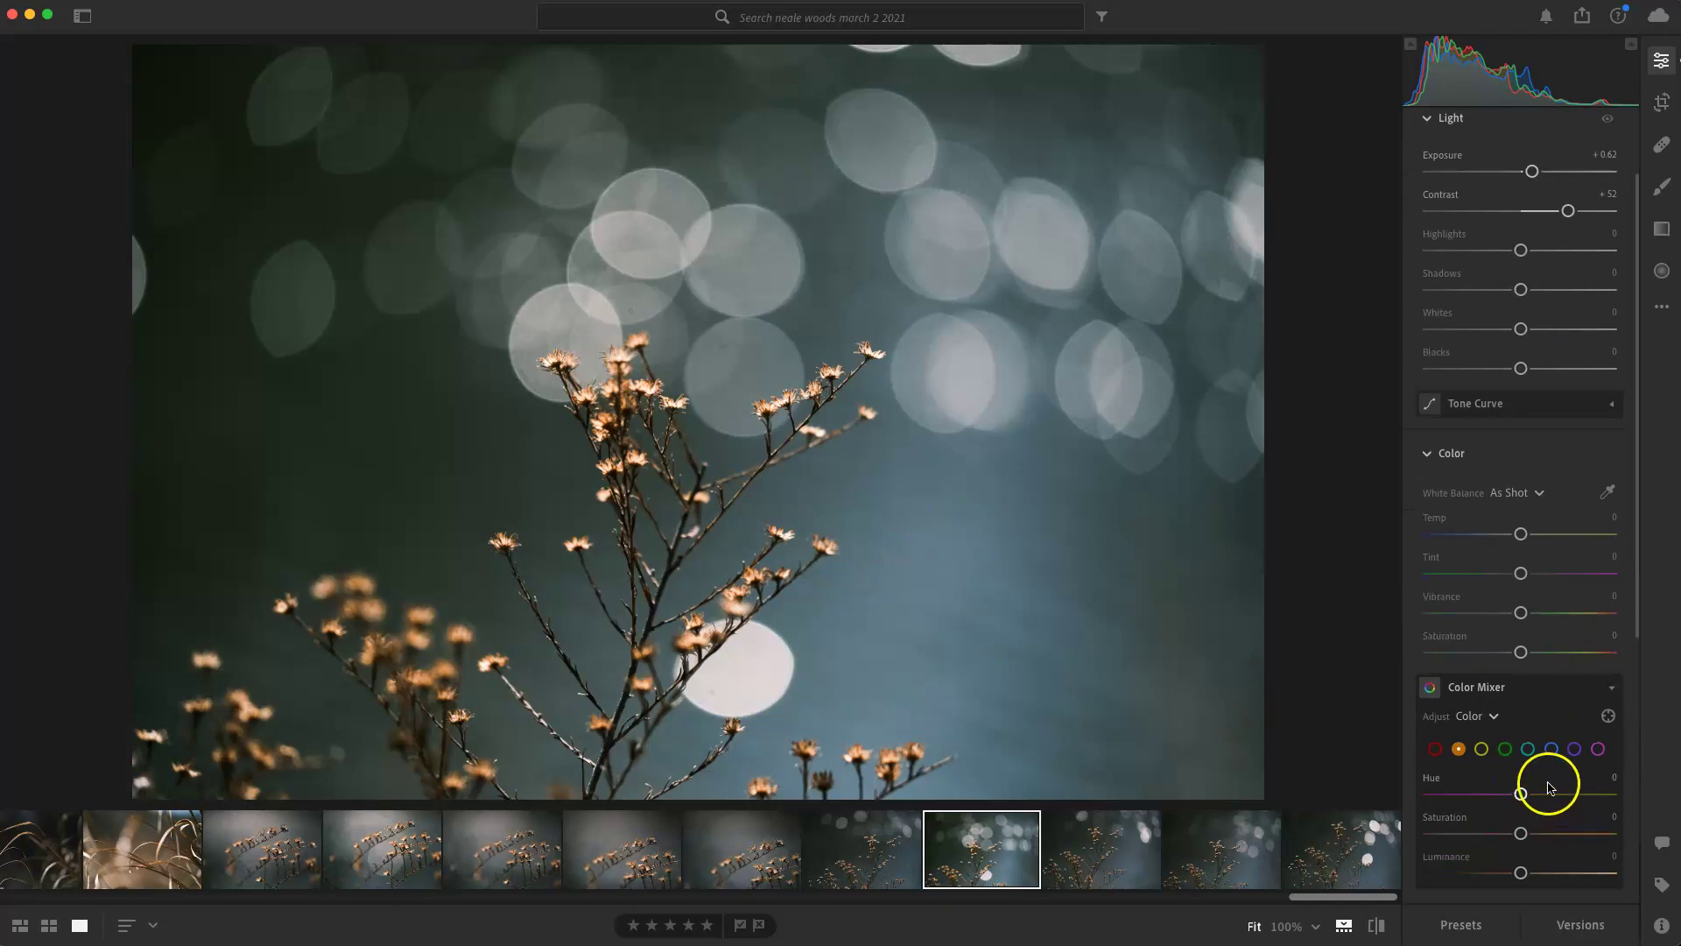
{"action": "scroll", "coordinate": [1555, 764], "scroll_direction": "down", "scroll_amount": 1}
{"action": "left_click", "coordinate": [1552, 714]}
{"action": "left_click", "coordinate": [1523, 798]}
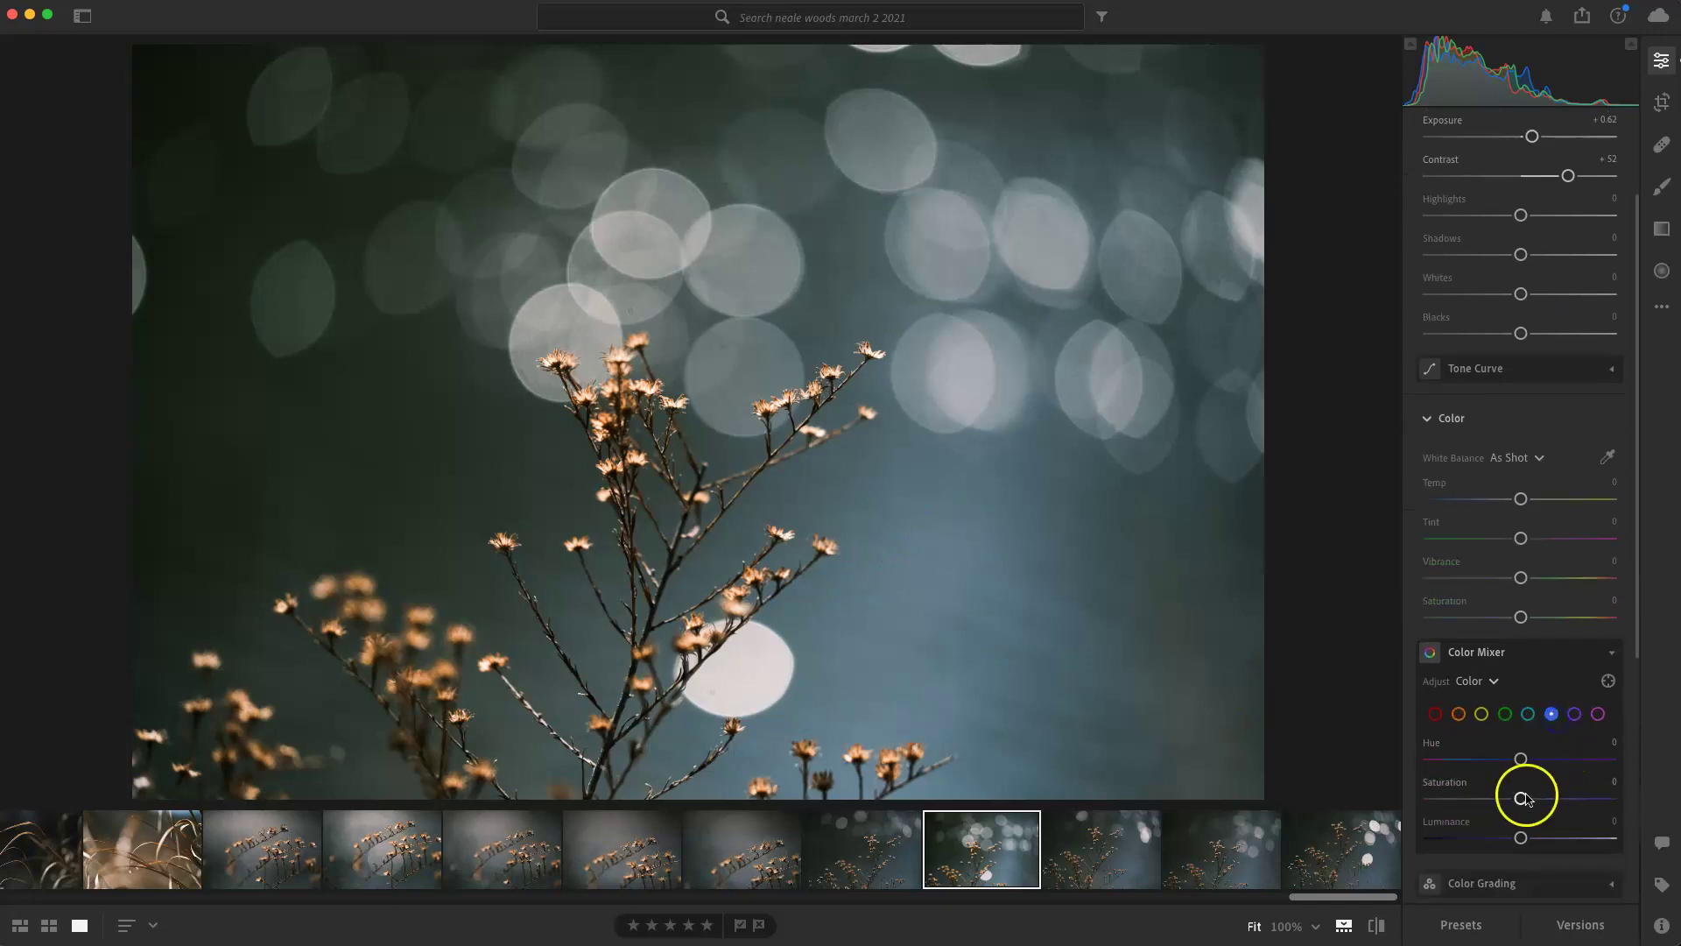
{"action": "left_click_drag", "start_coordinate": [1520, 796], "coordinate": [1549, 802]}
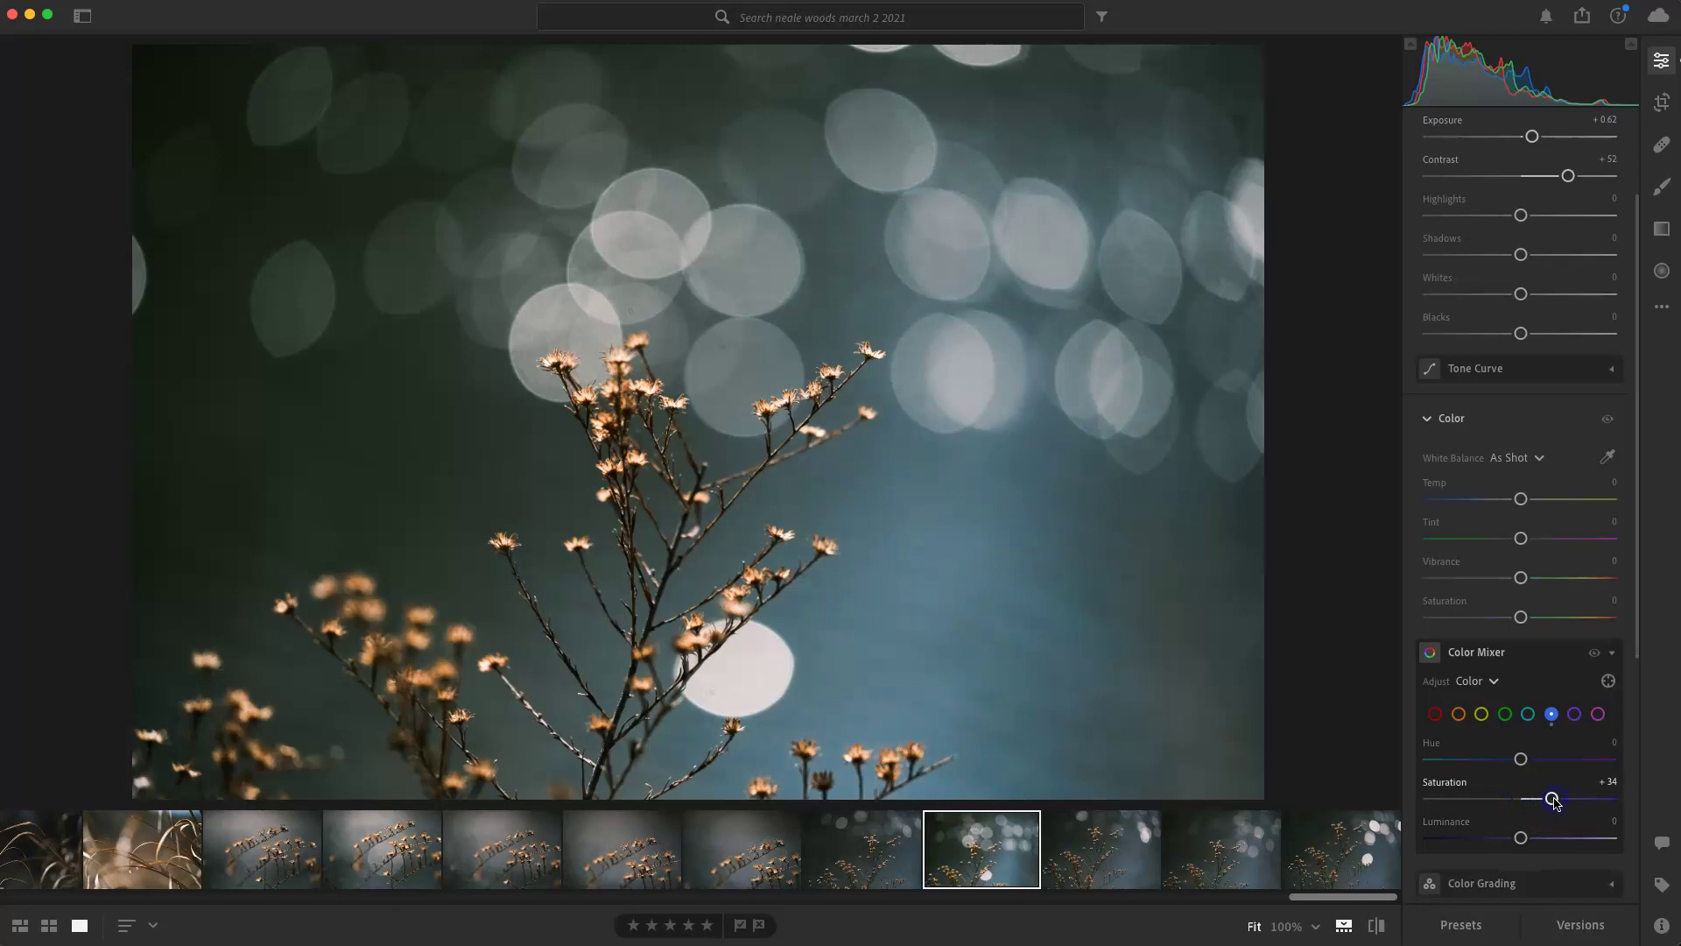
{"action": "key", "text": "backslash"}
{"action": "key", "text": "backslash"}
Flag the bokeh photo as a pick and filter the album to show only picked photos
{"action": "left_click", "coordinate": [1323, 884]}
{"action": "left_click", "coordinate": [1105, 19]}
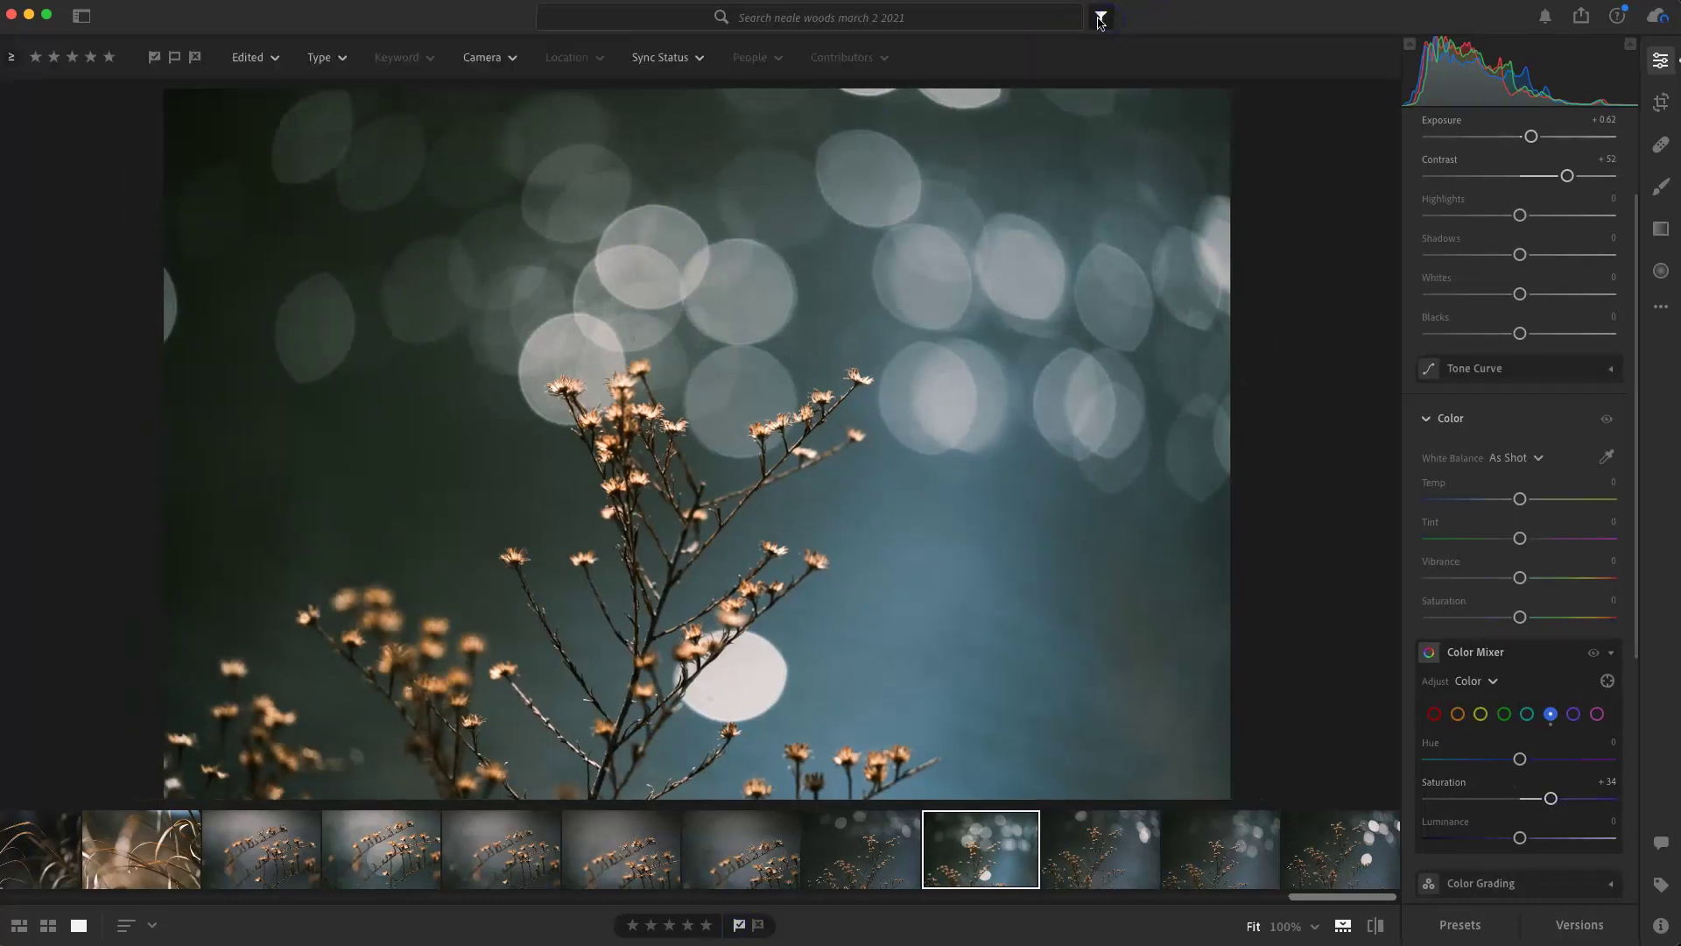
{"action": "left_click", "coordinate": [153, 58]}
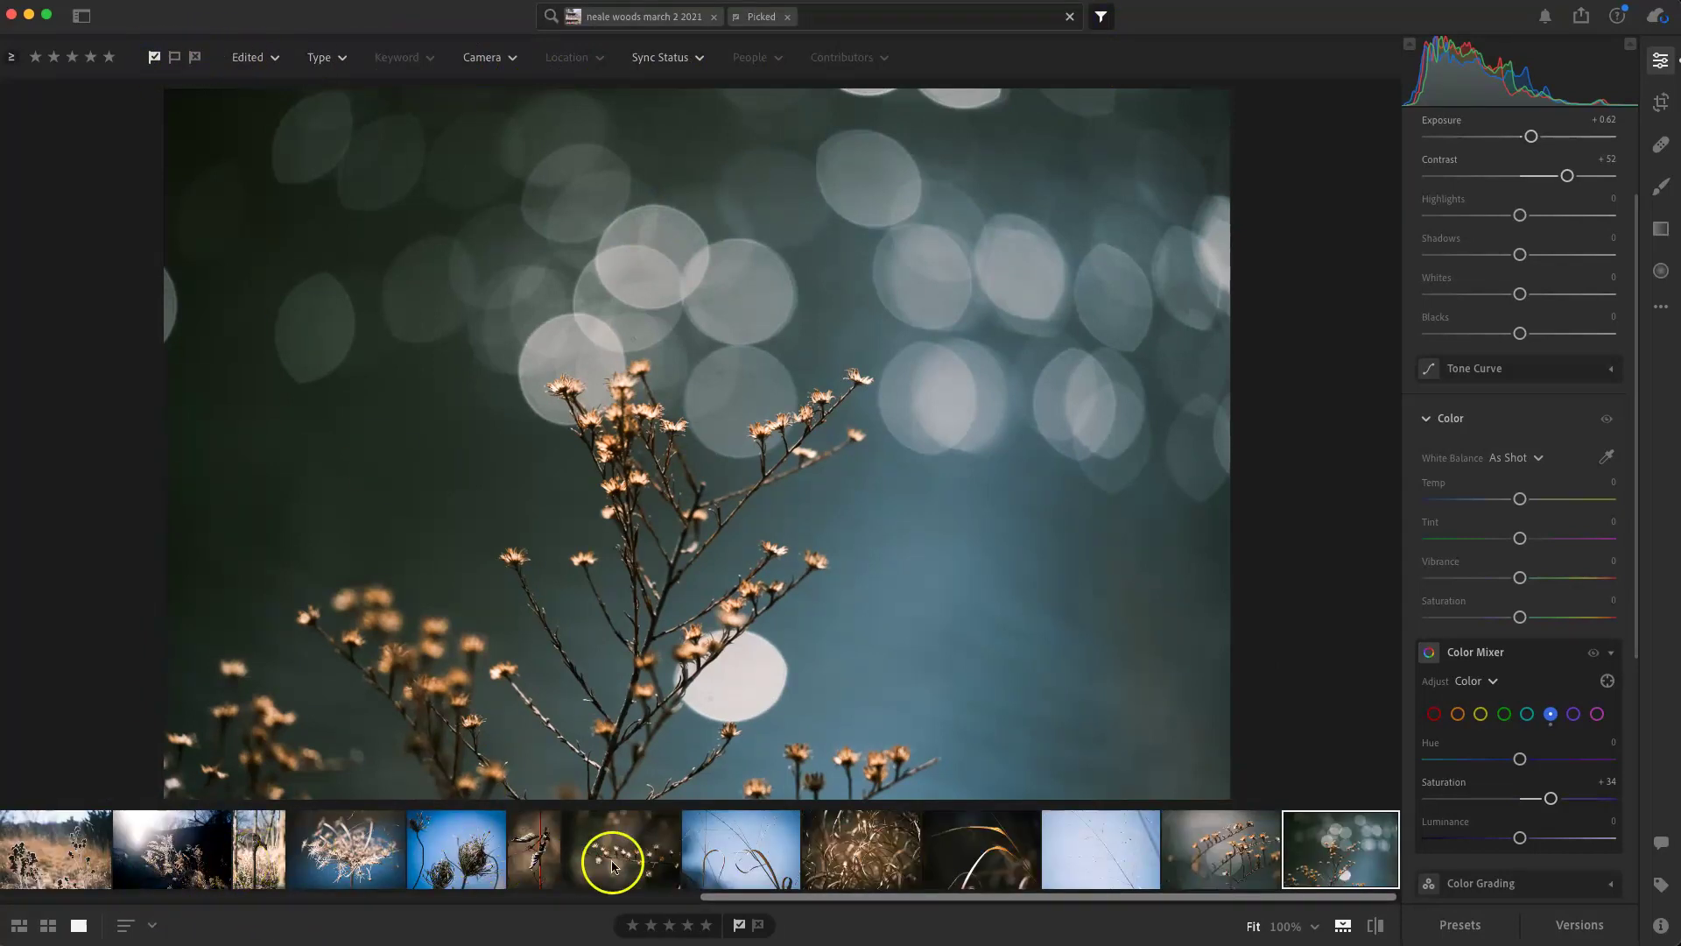
Review the picked photos one by one, from the seed head against blue through to the last bokeh shot
{"action": "left_click", "coordinate": [391, 866]}
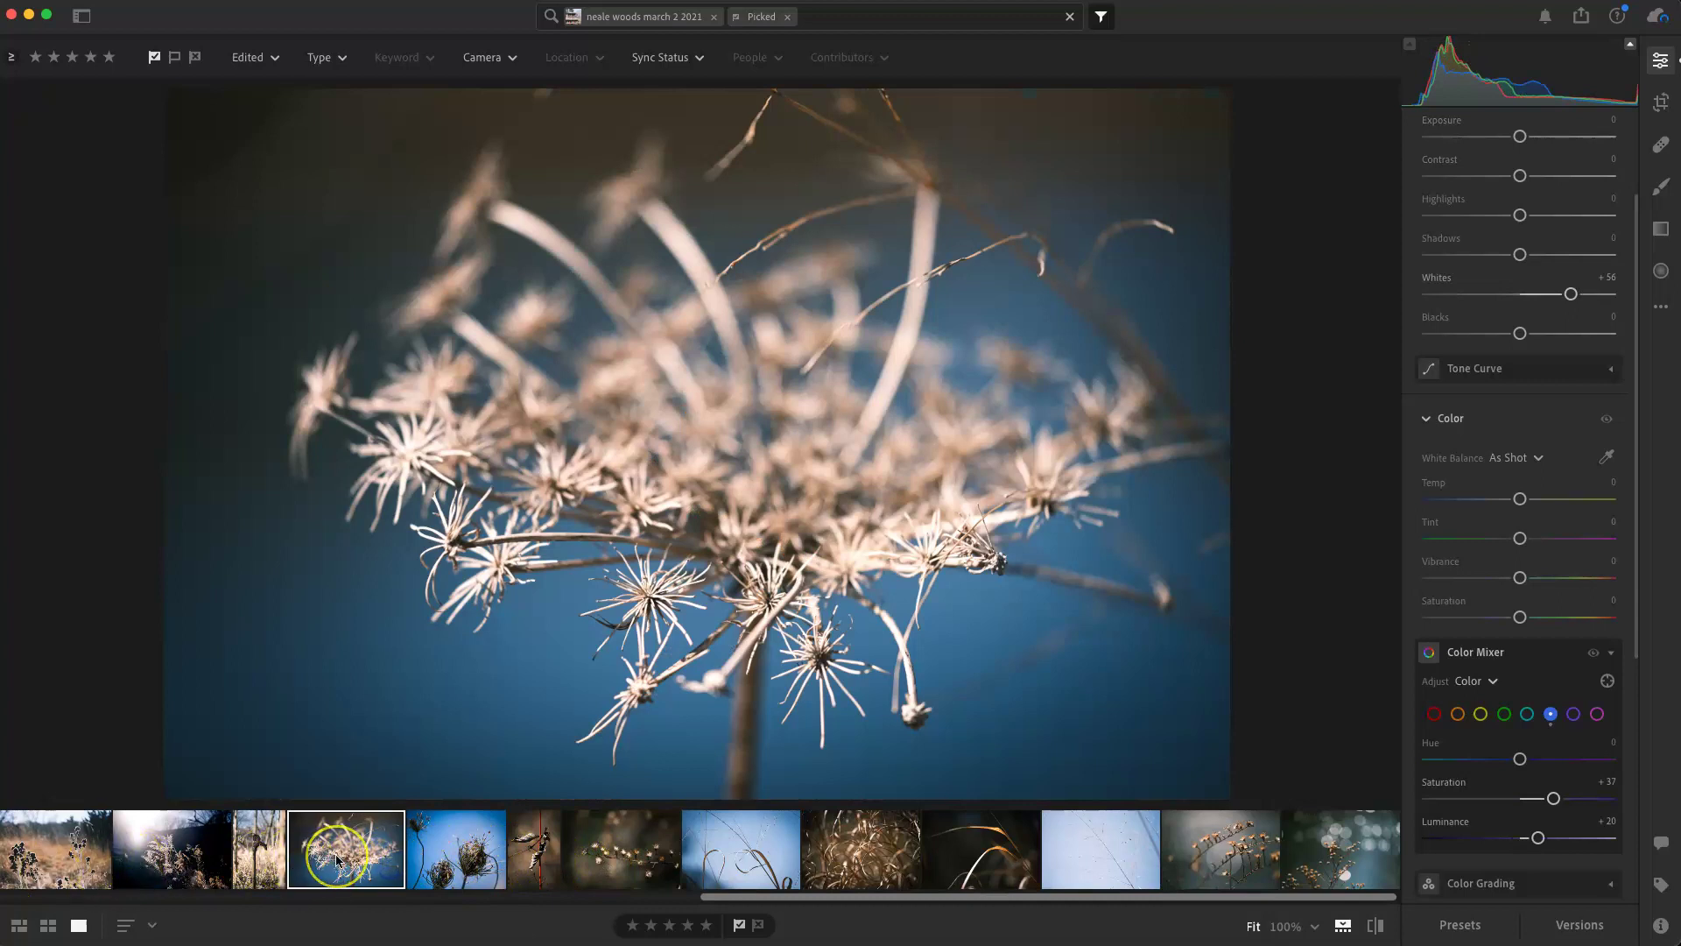
{"action": "key", "text": "Right"}
{"action": "key", "text": "Right"}
{"action": "key", "text": "Right"}
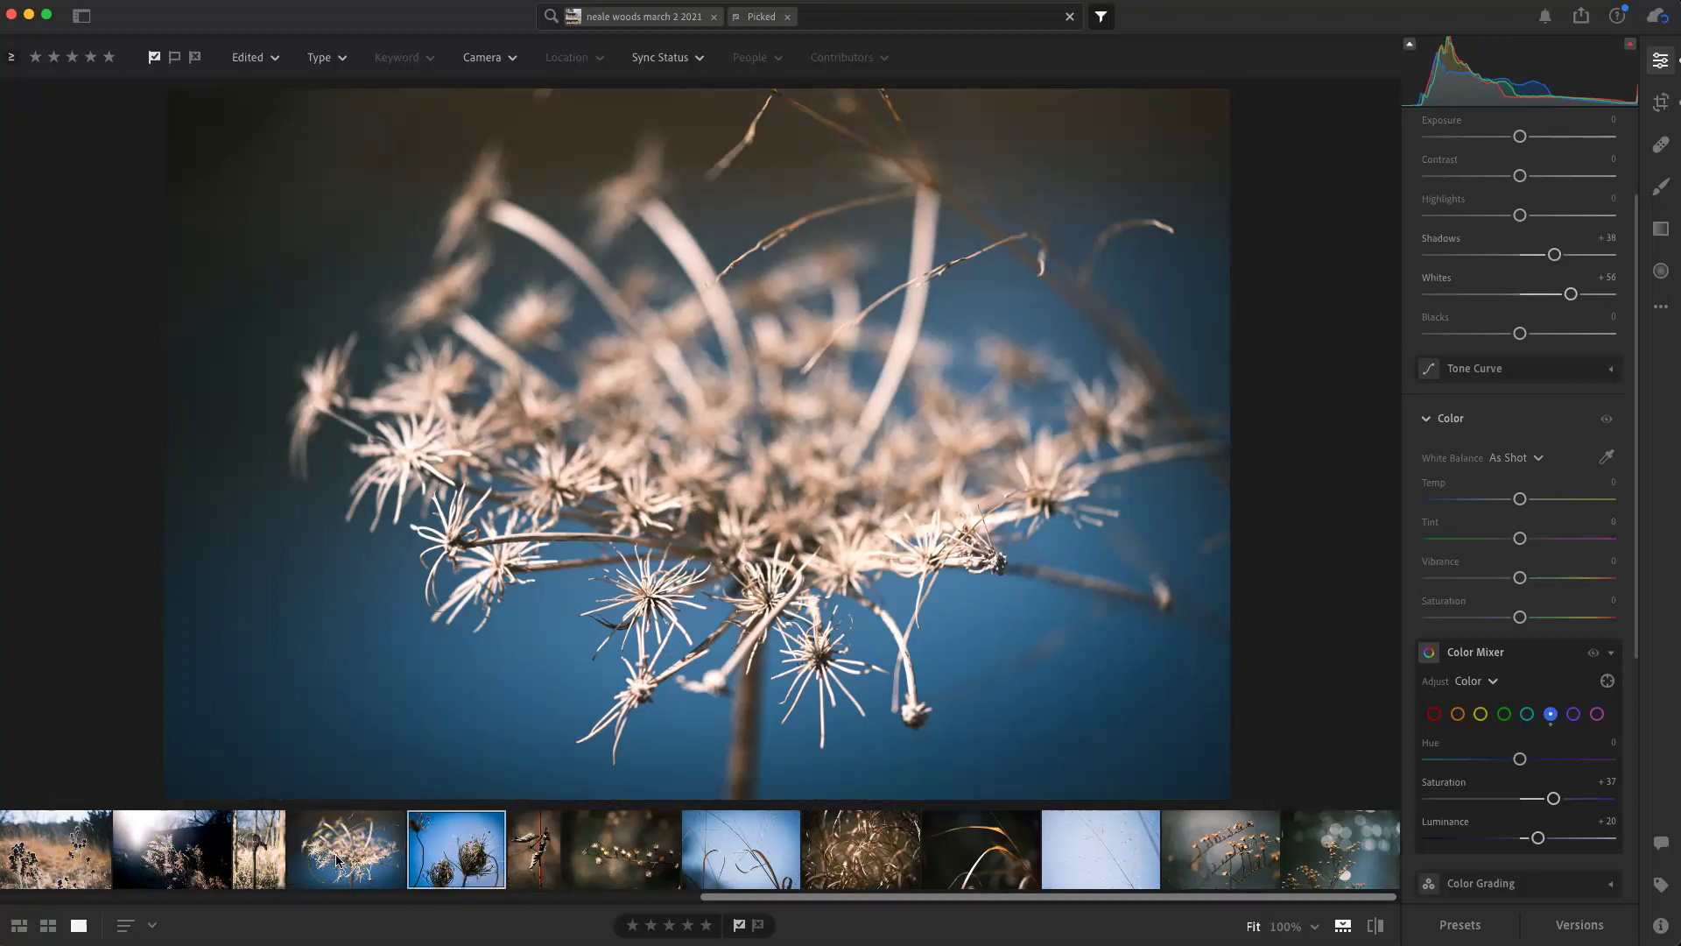
{"action": "key", "text": "Right"}
{"action": "key", "text": "Right"}
{"action": "key", "text": "Right"}
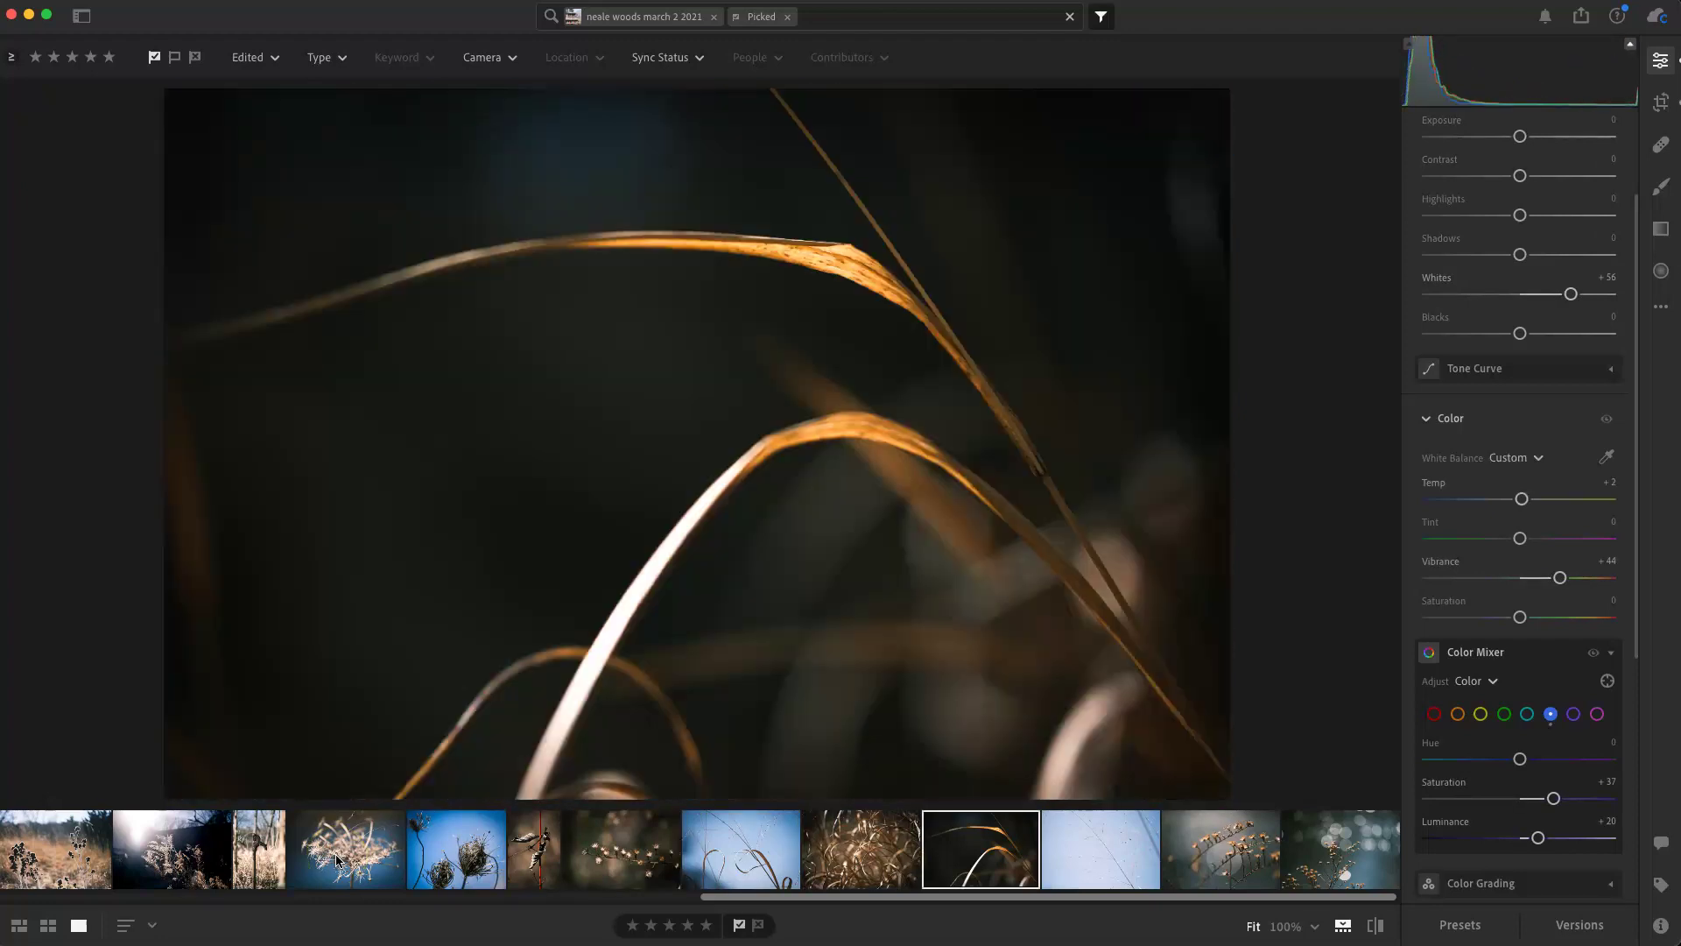
{"action": "key", "text": "Right"}
{"action": "key", "text": "Right"}
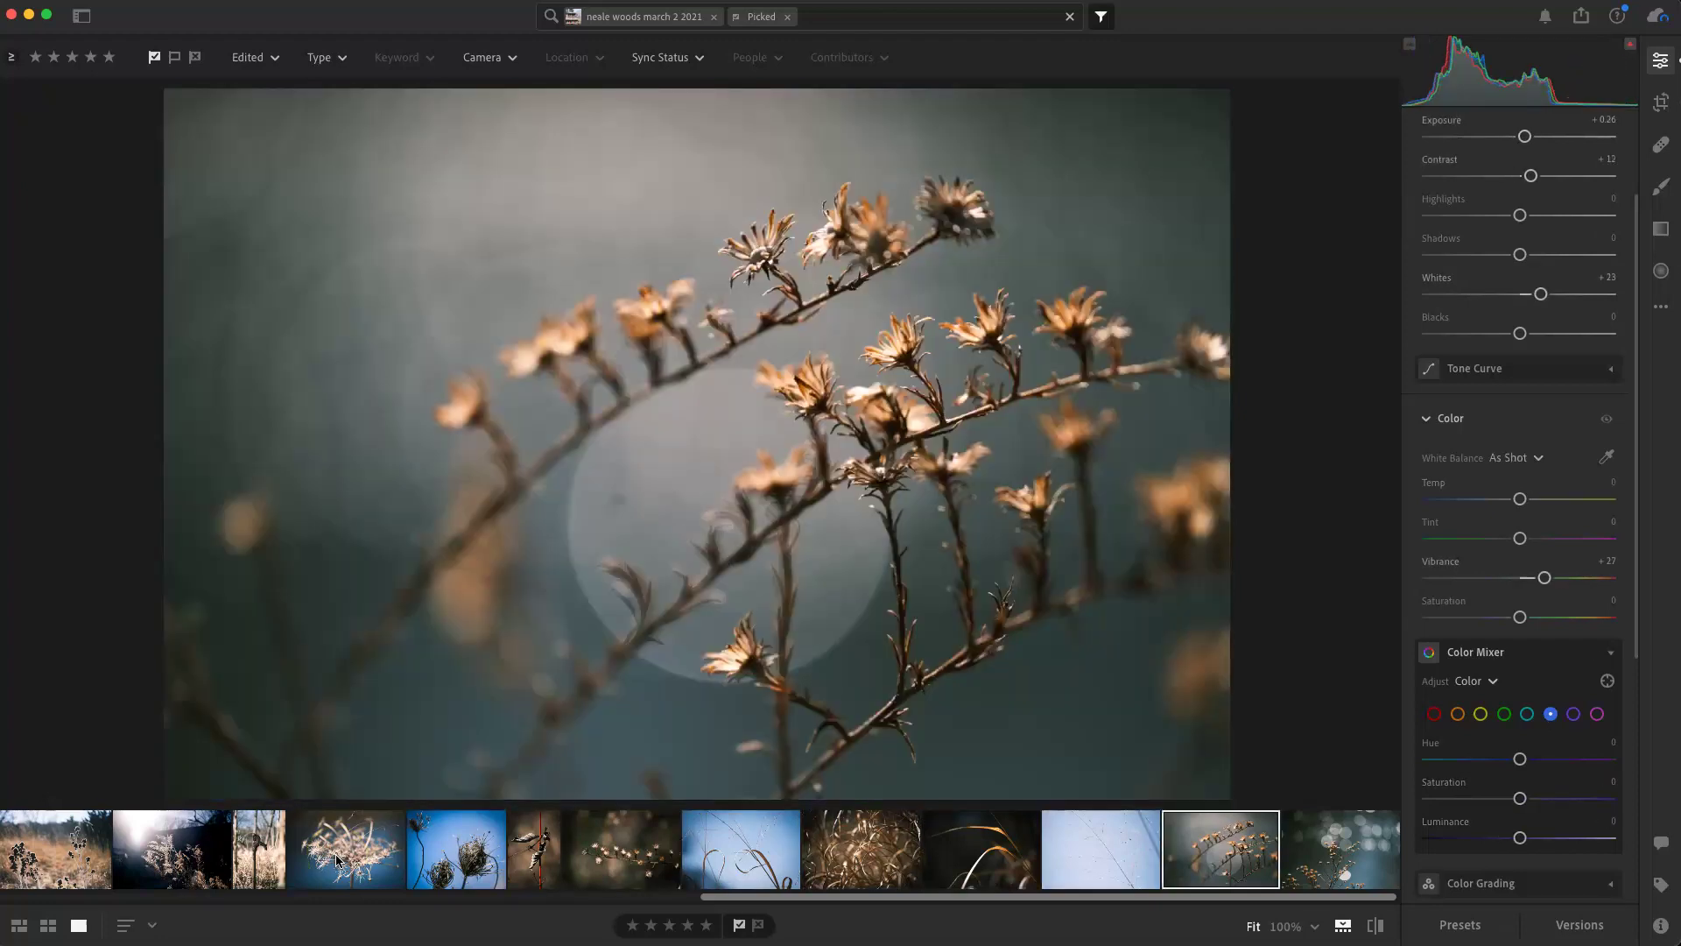
{"action": "key", "text": "Right"}
{"action": "key", "text": "Left"}
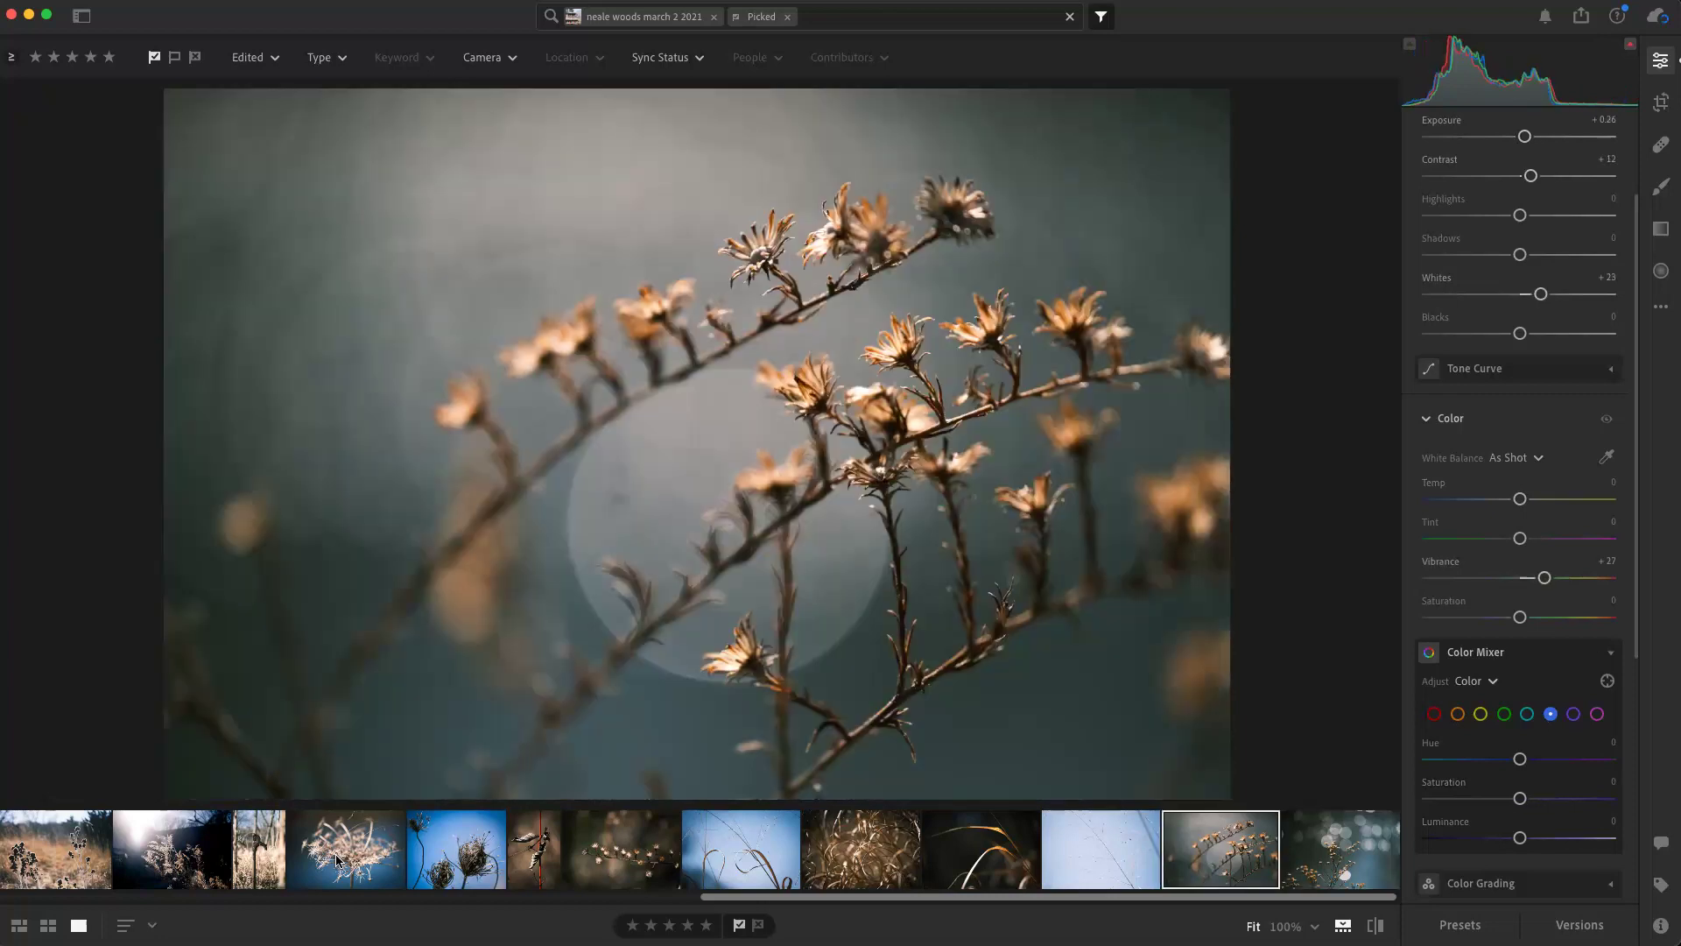